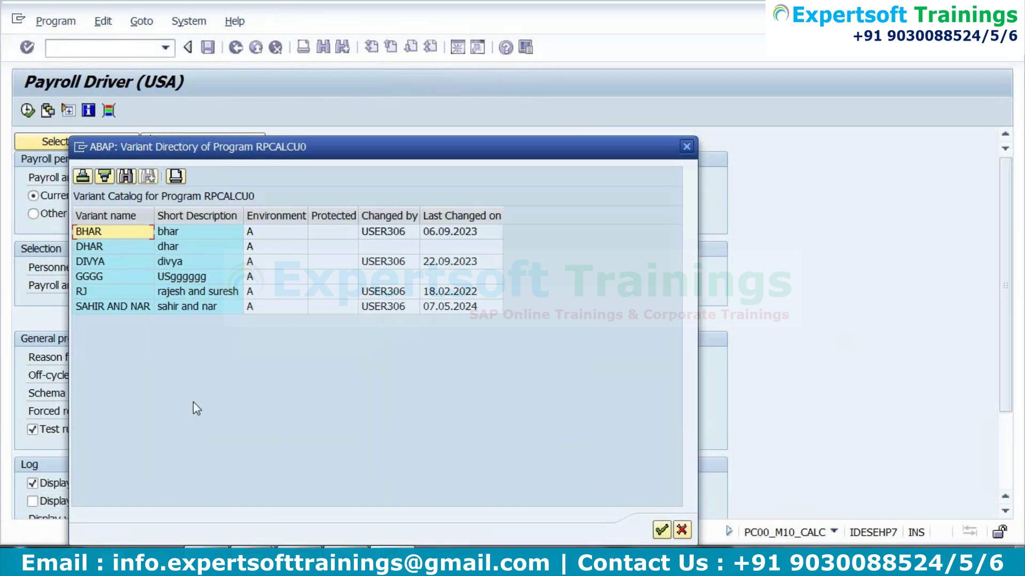
# - Load variant DHAR into the payroll driver, set the payroll area to DH, and run the payroll
pyautogui.doubleClick(120, 245)
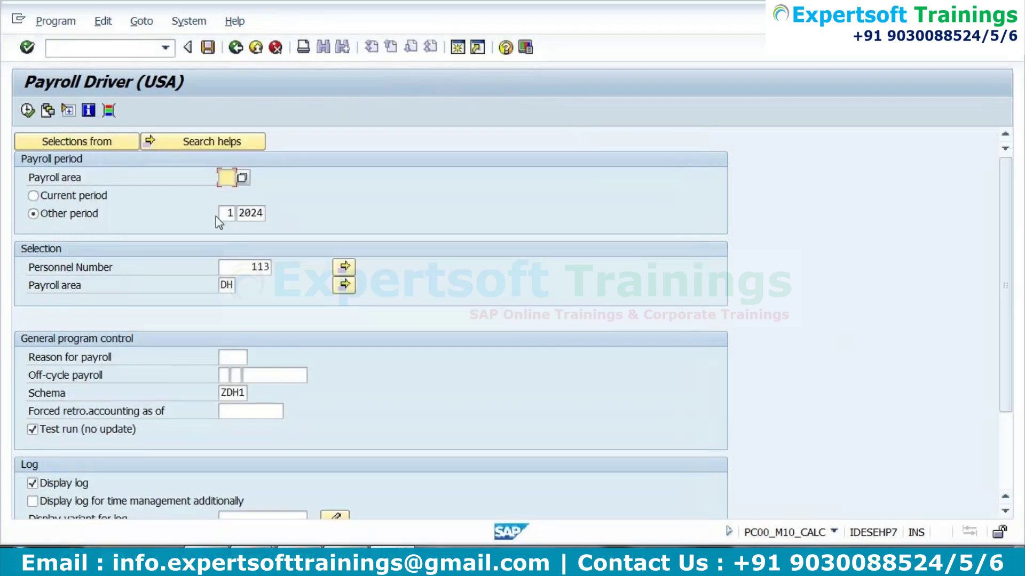
pyautogui.write('DH')
pyautogui.press('Return')
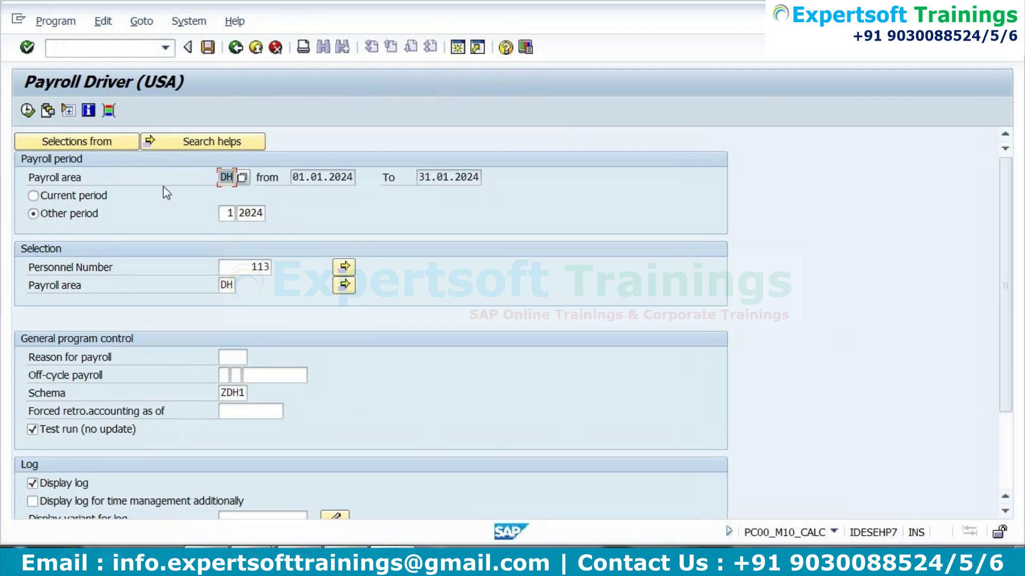
pyautogui.click(28, 110)
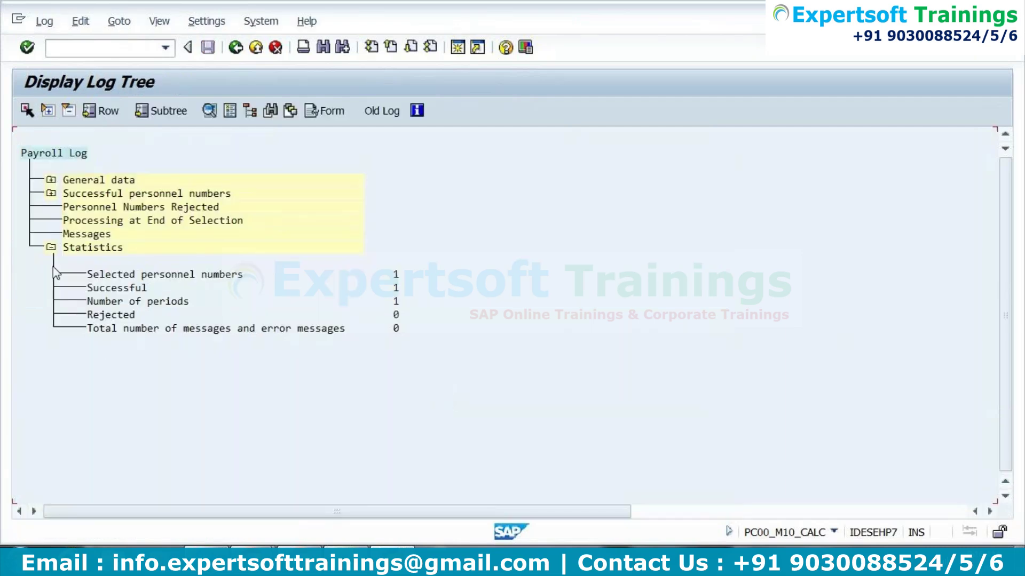
# - Expand the successful personnel number in the payroll log down to the processing steps of period 01/2024
pyautogui.click(51, 195)
pyautogui.click(75, 220)
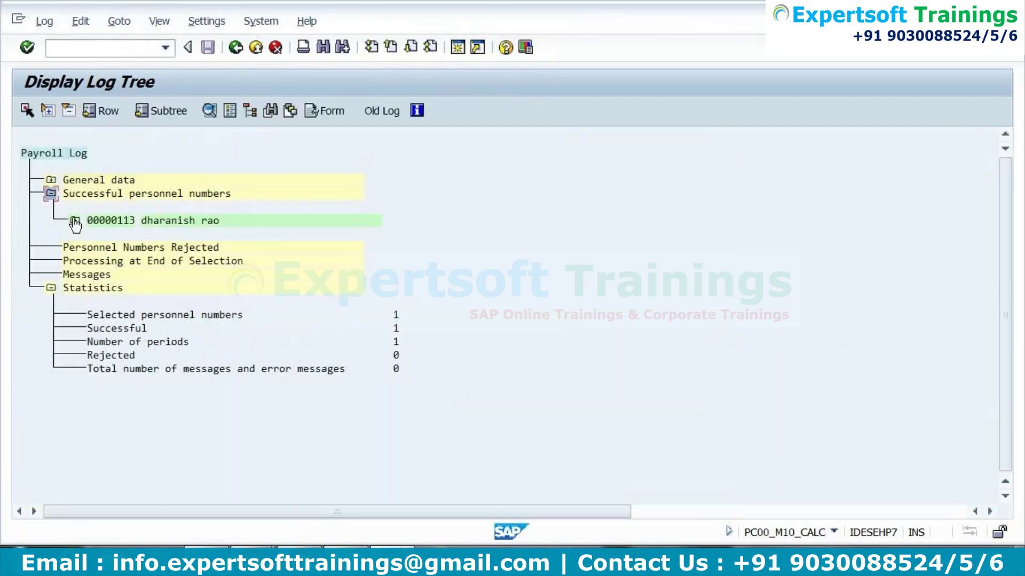
pyautogui.click(99, 248)
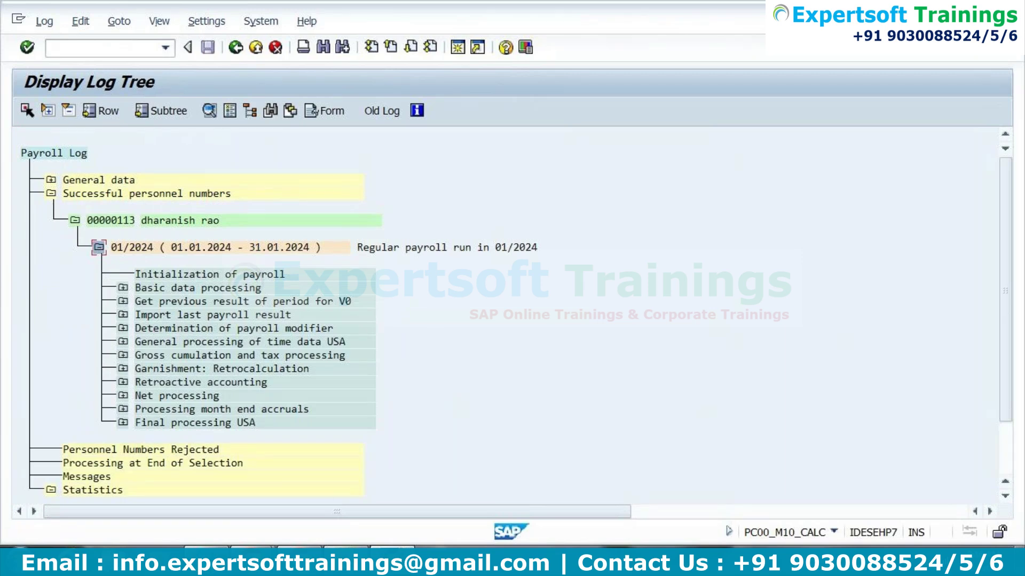
# - Switch to the other SAP session, run transaction PE01, and open the source text of schema U000 for changing
pyautogui.click(401, 508)
pyautogui.click(256, 47)
pyautogui.write('pe01')
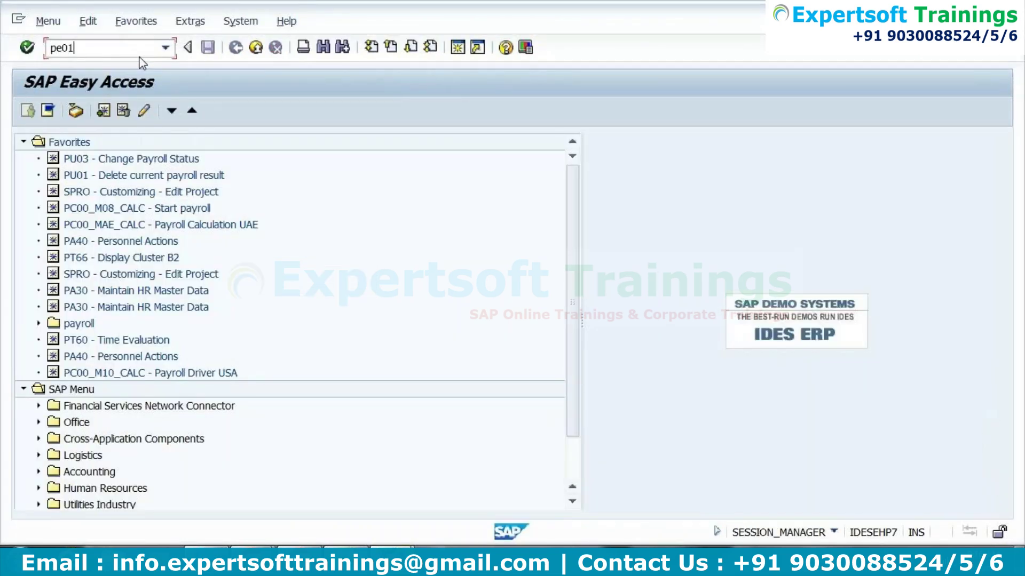
pyautogui.press('Return')
pyautogui.write('u000')
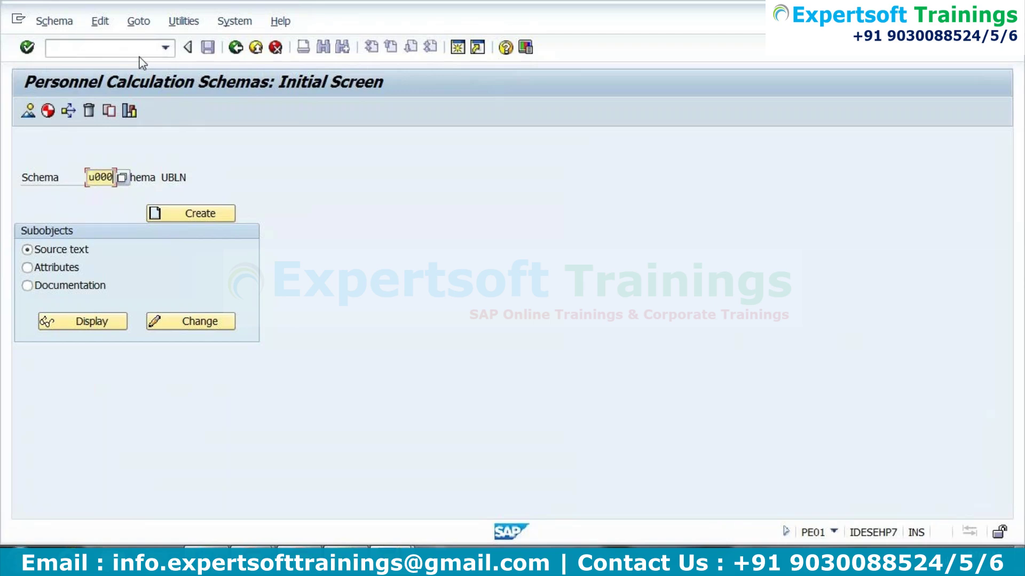
pyautogui.press('Return')
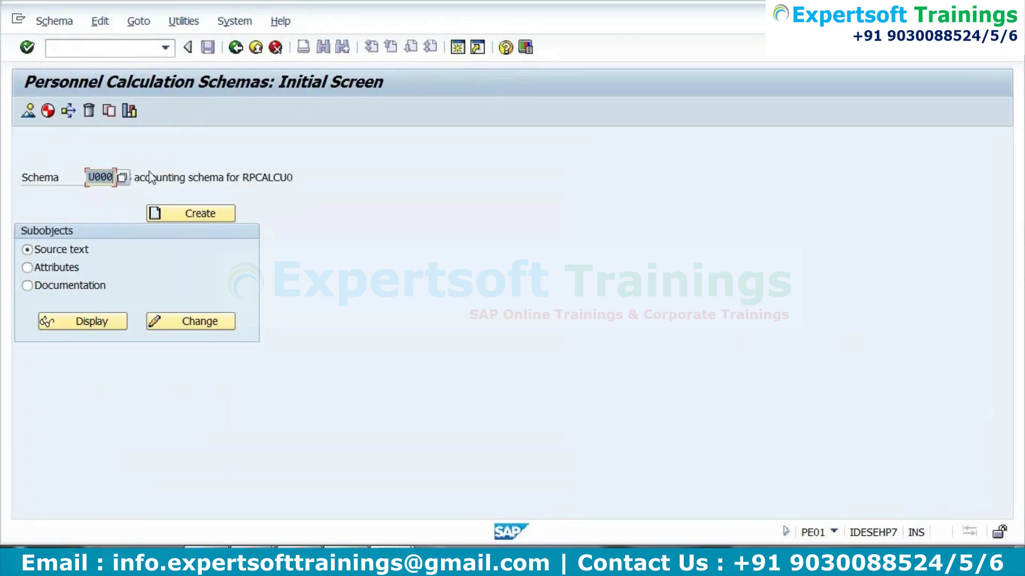
pyautogui.click(193, 323)
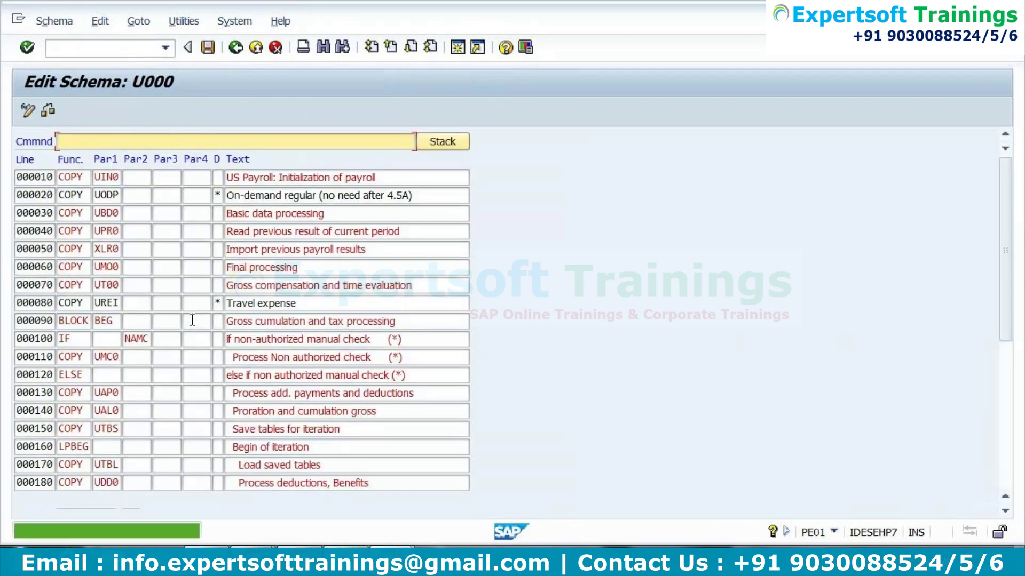
# - Open the basic data processing subschema UBD0 and select its ENAME function
pyautogui.click(113, 213)
pyautogui.doubleClick(112, 213)
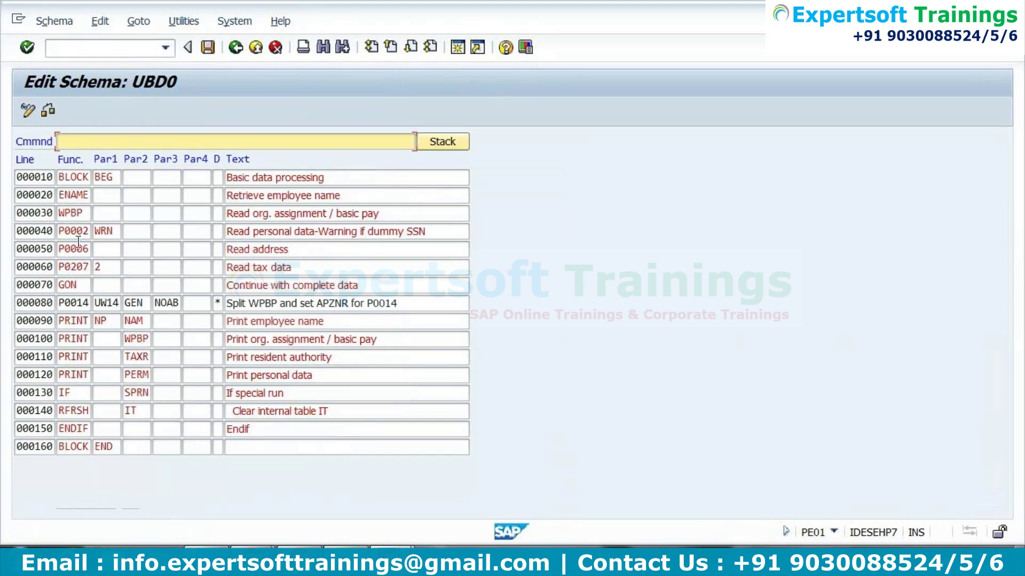
pyautogui.click(90, 200)
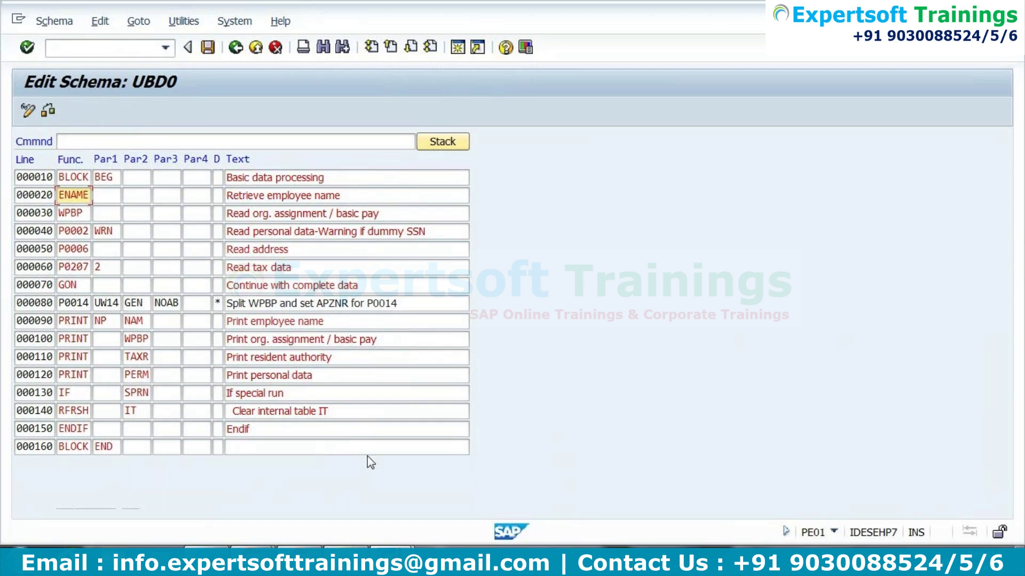
# - Return to the payroll log and view the P0001 and P0002 input tables of ENAME under Basic data processing
pyautogui.moveTo(390, 553)
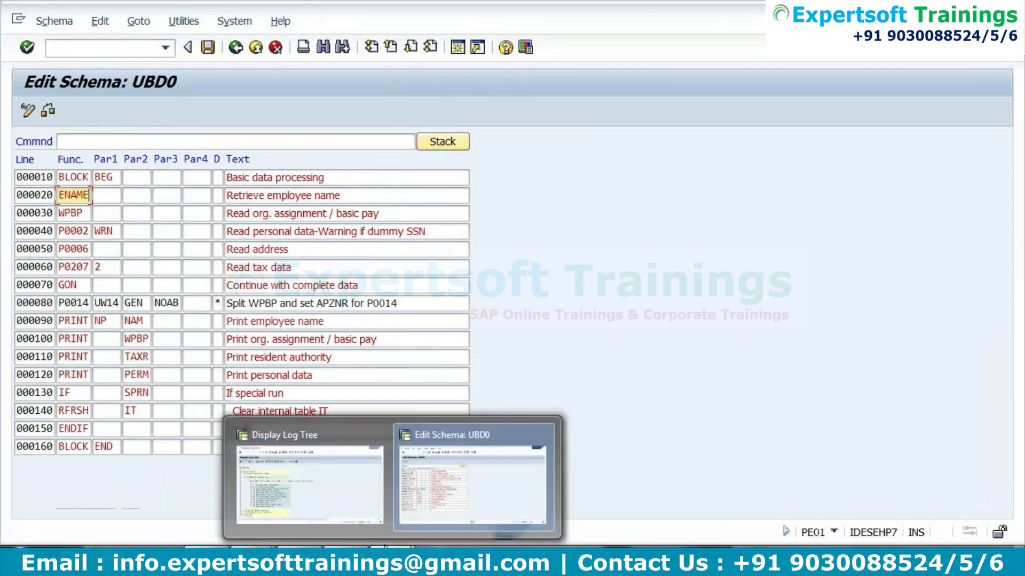
pyautogui.click(359, 512)
pyautogui.click(123, 288)
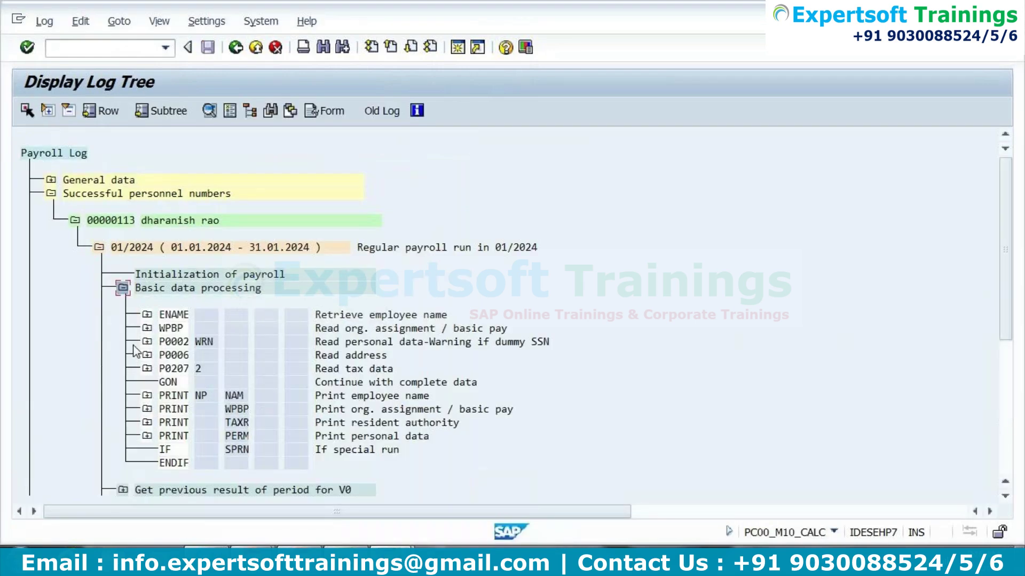
pyautogui.click(147, 315)
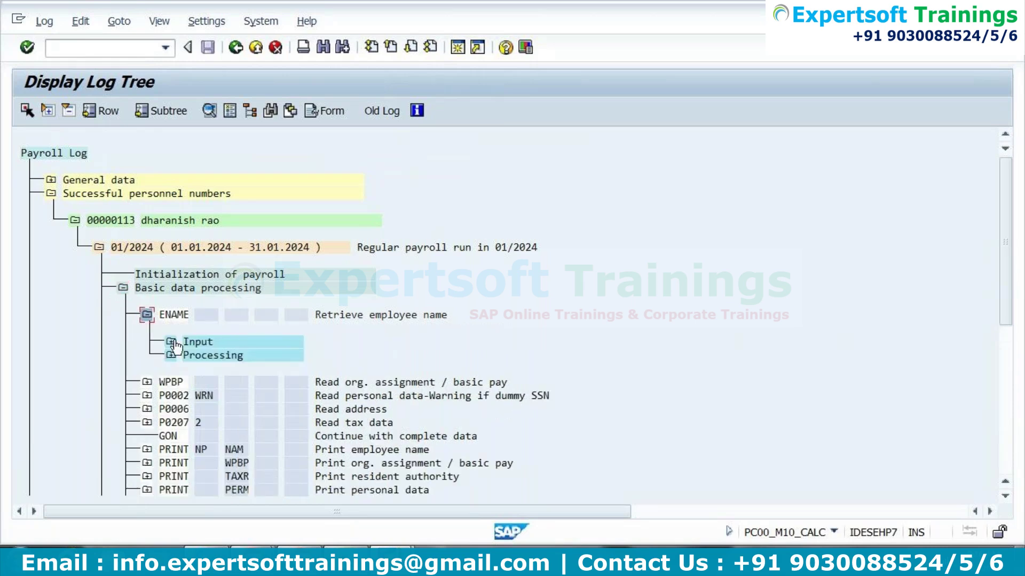
pyautogui.click(171, 342)
pyautogui.doubleClick(223, 367)
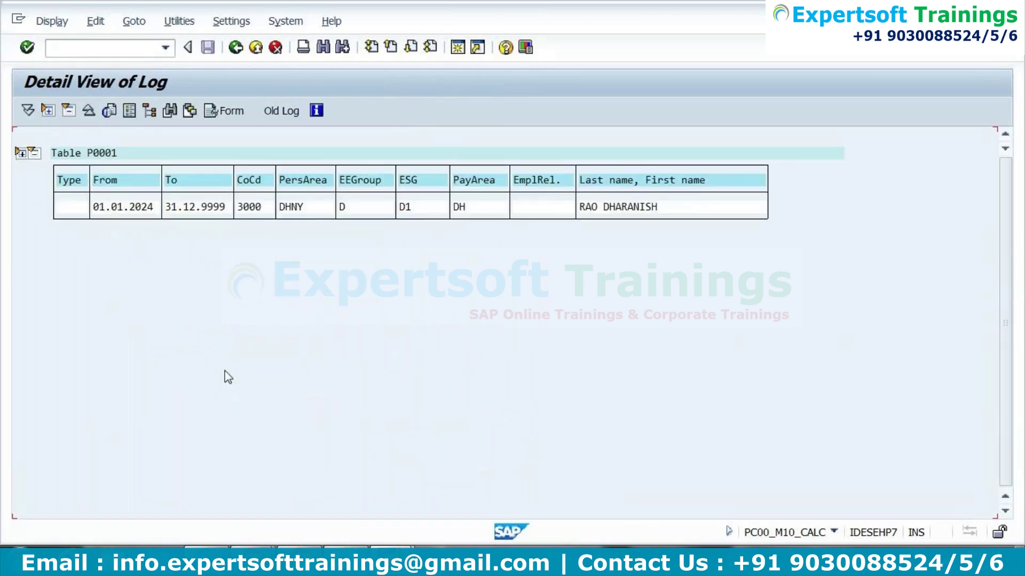
pyautogui.click(236, 47)
pyautogui.doubleClick(222, 382)
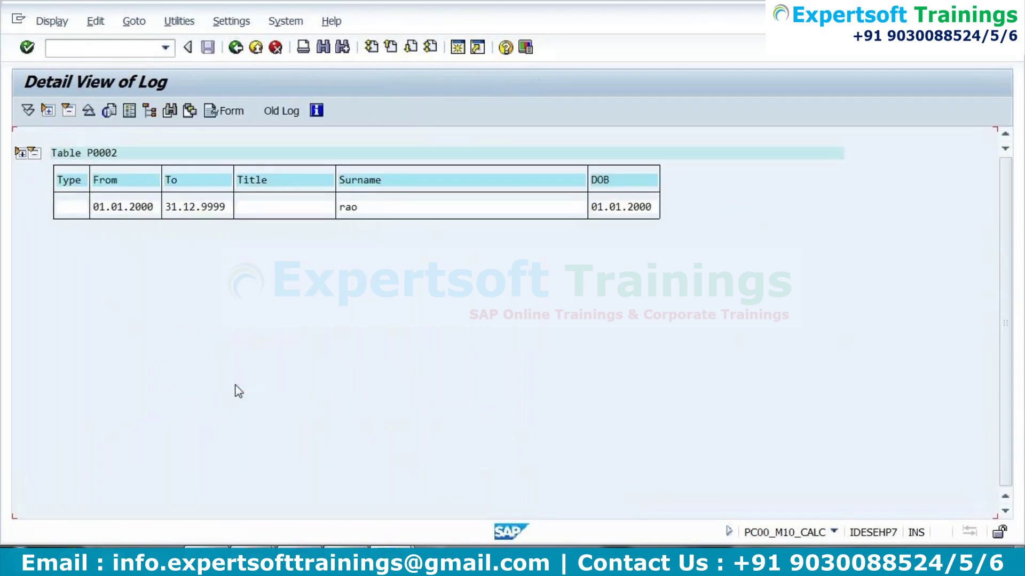
pyautogui.click(235, 47)
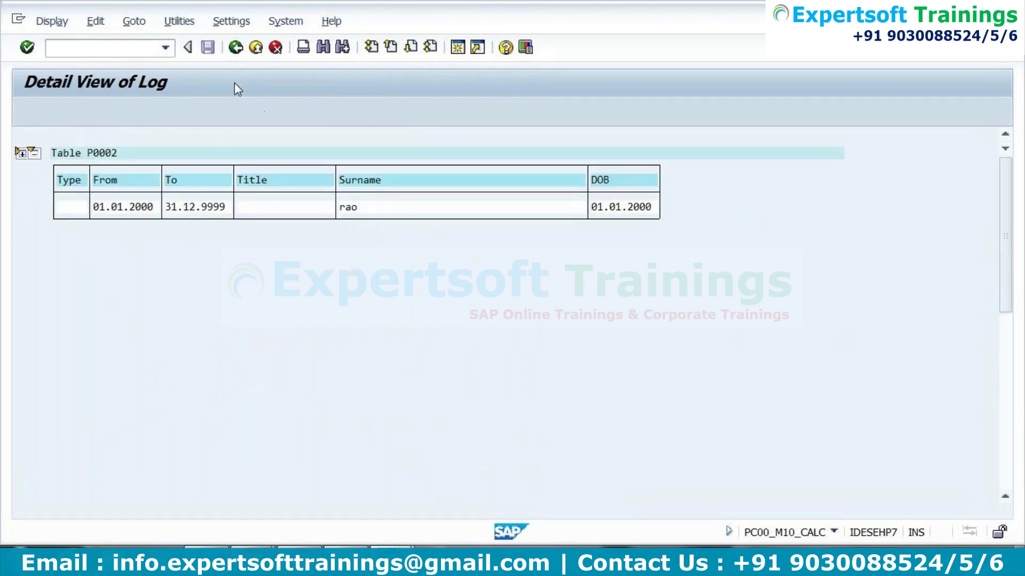
# - Examine the infotype periods and personnel area details in the "Specify employee name" processing entry of ENAME
pyautogui.click(170, 341)
pyautogui.click(171, 355)
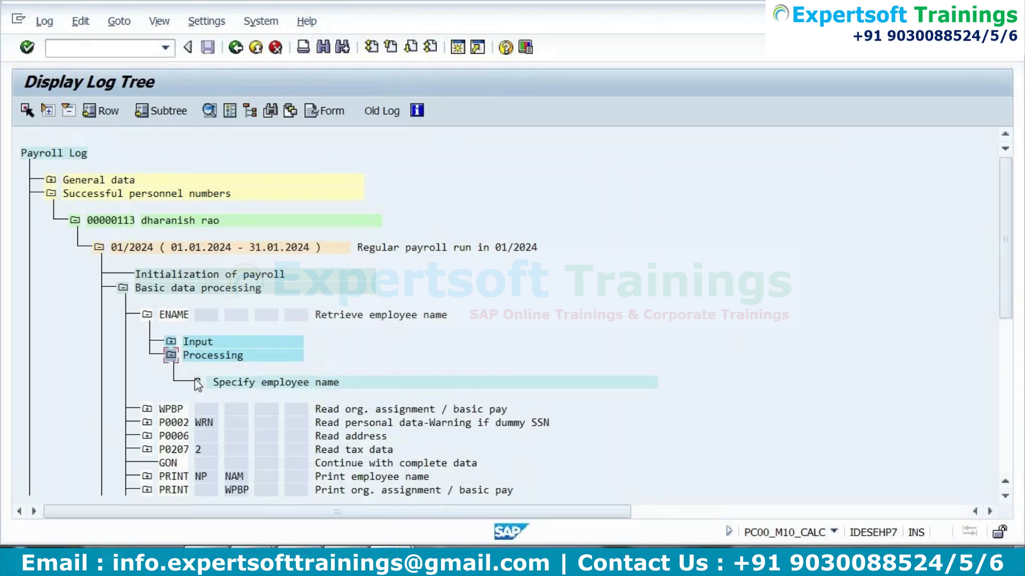
pyautogui.doubleClick(237, 383)
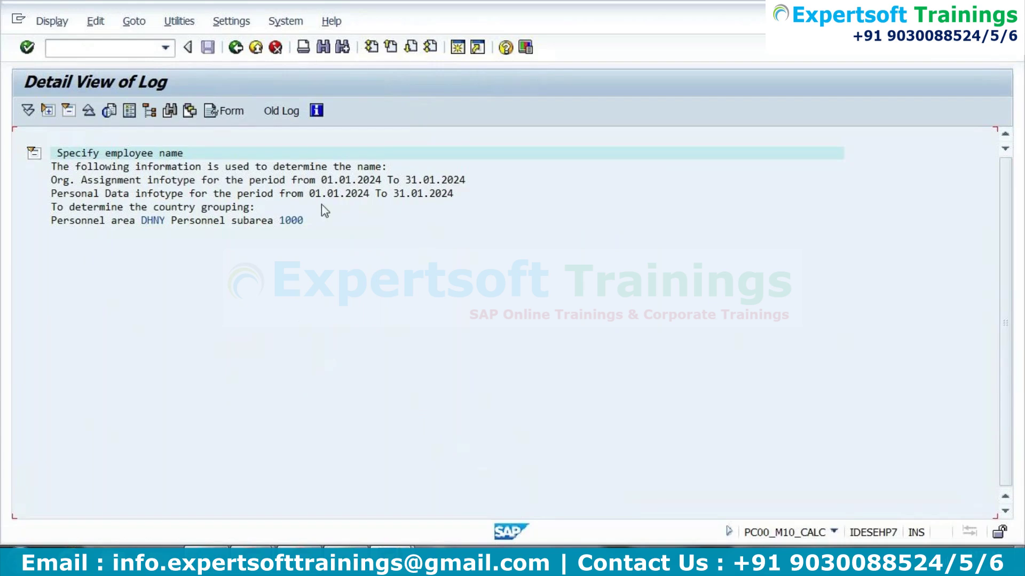
pyautogui.click(328, 183)
pyautogui.moveTo(311, 194); pyautogui.dragTo(465, 199)
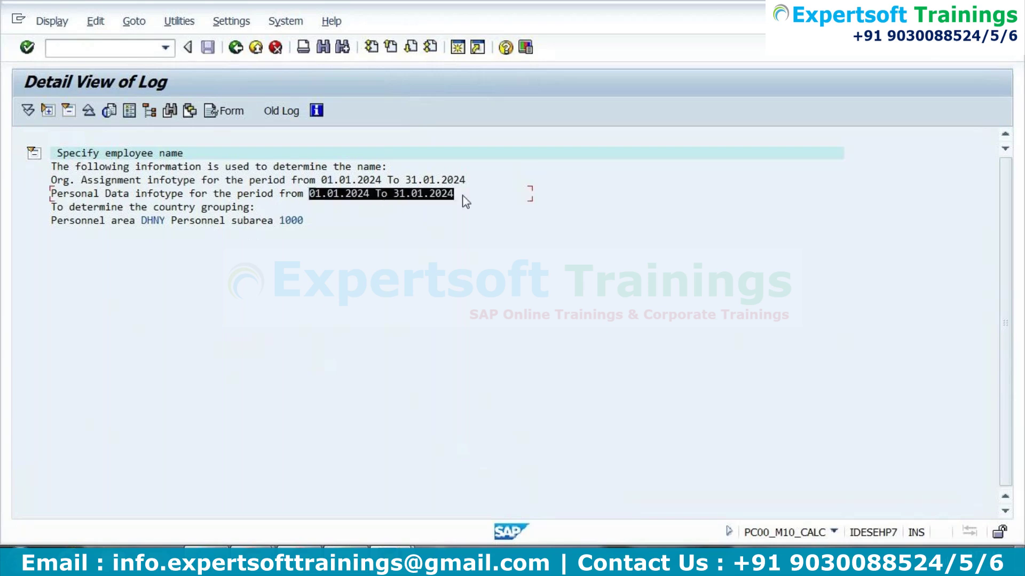
pyautogui.hotkey('ctrl', 'c')
pyautogui.click(158, 222)
pyautogui.click(300, 223)
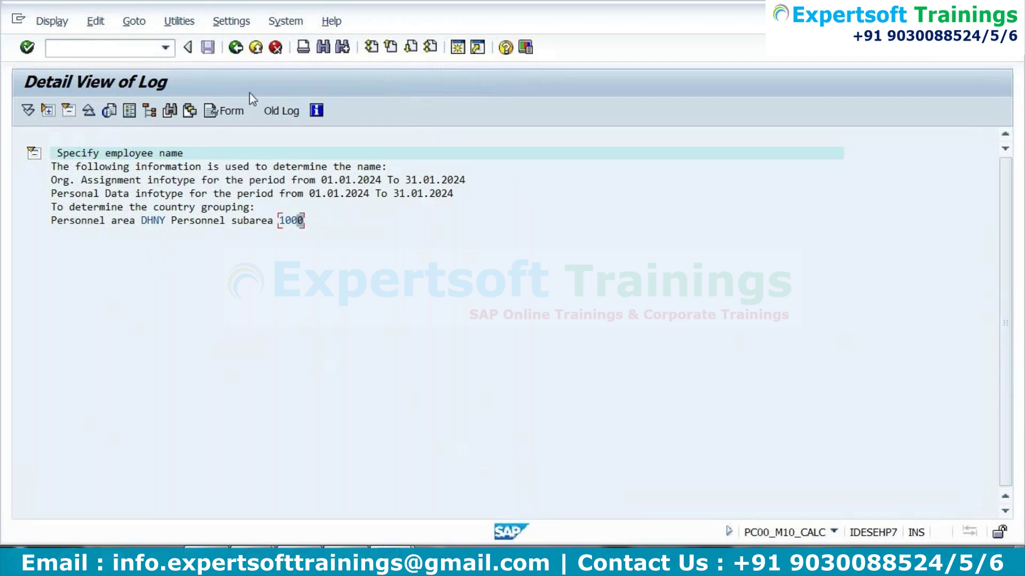
pyautogui.click(235, 48)
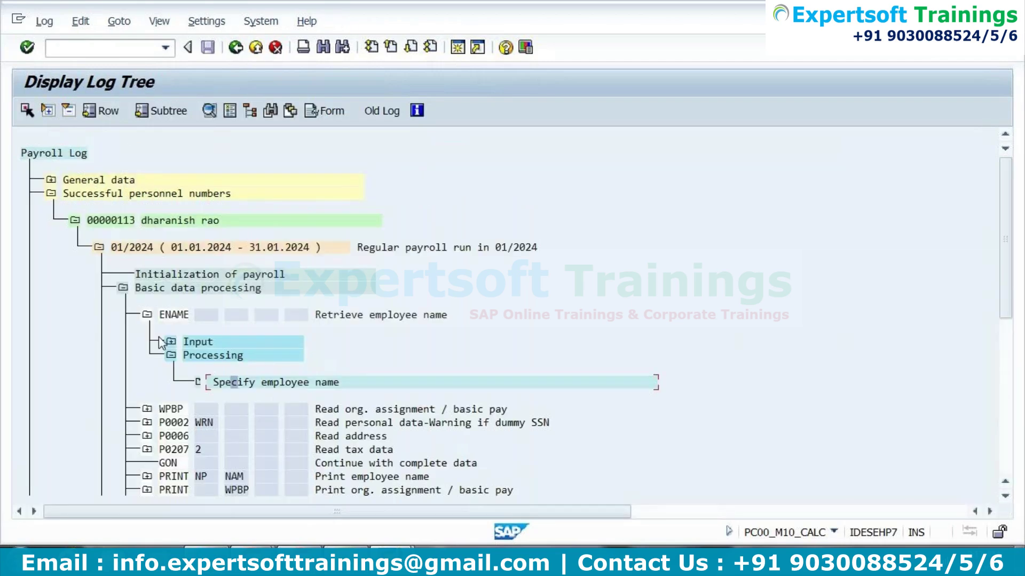
# - Collapse ENAME and open the P0007 table from the input of the WPBP function
pyautogui.click(147, 315)
pyautogui.click(155, 328)
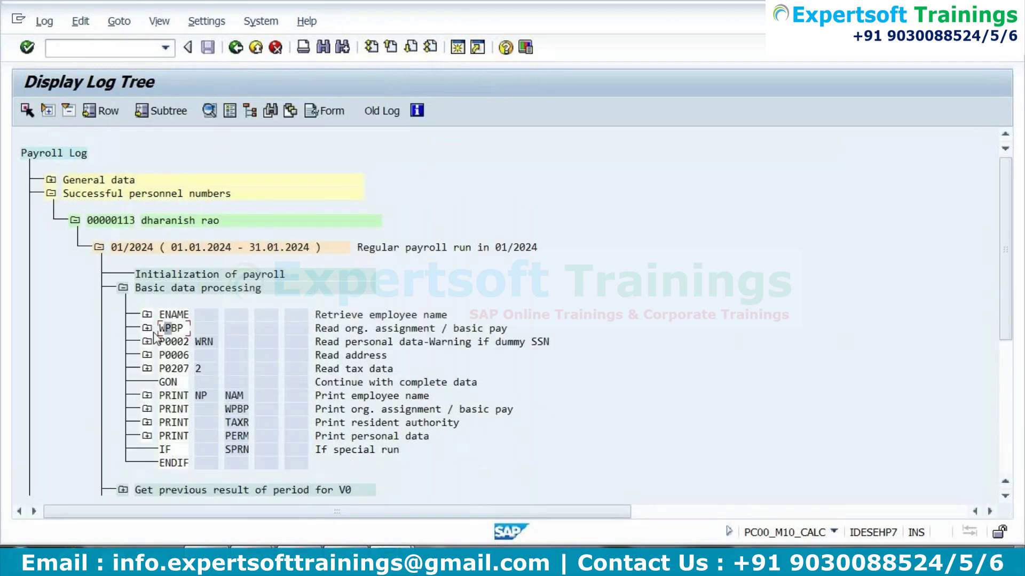
pyautogui.click(146, 328)
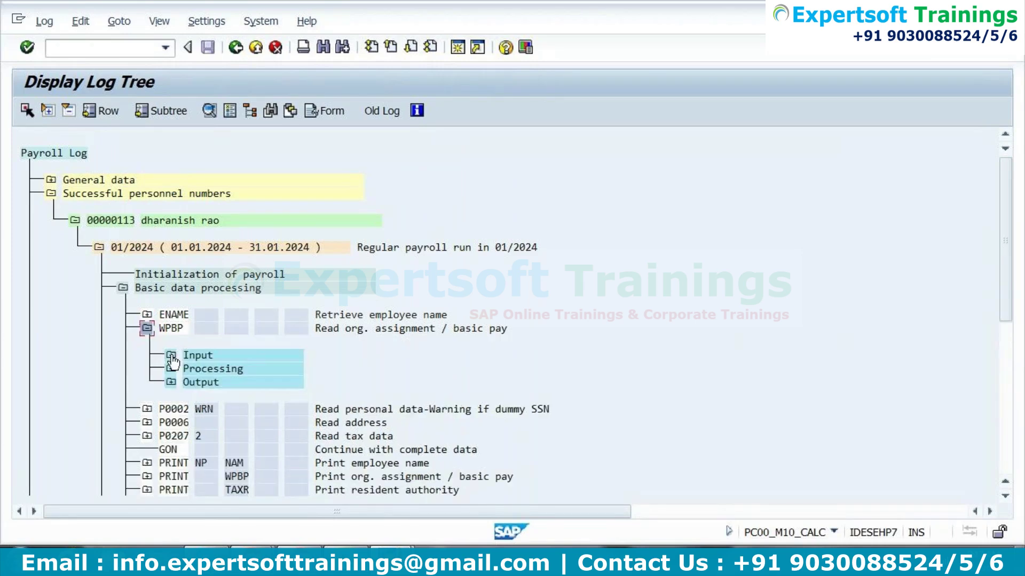
pyautogui.click(171, 355)
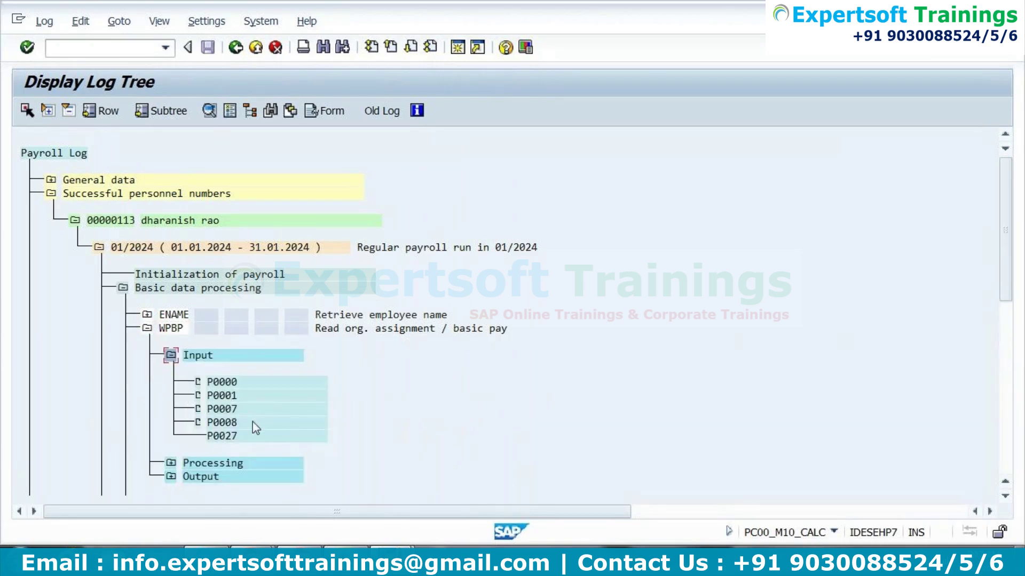
pyautogui.click(222, 410)
pyautogui.doubleClick(222, 410)
# - Examine the work schedule rule, working hours and workdays in table P0007, and return to the log tree
pyautogui.moveTo(238, 213); pyautogui.dragTo(280, 211)
pyautogui.click(280, 210)
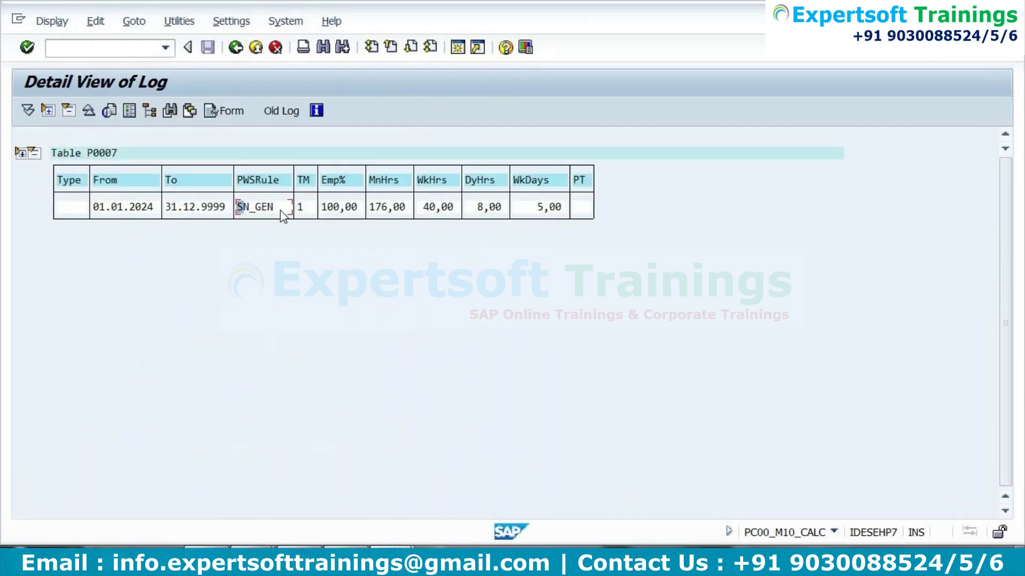
pyautogui.click(372, 209)
pyautogui.moveTo(372, 209); pyautogui.dragTo(574, 214)
pyautogui.click(414, 212)
pyautogui.click(471, 211)
pyautogui.click(512, 217)
pyautogui.click(536, 212)
pyautogui.click(236, 47)
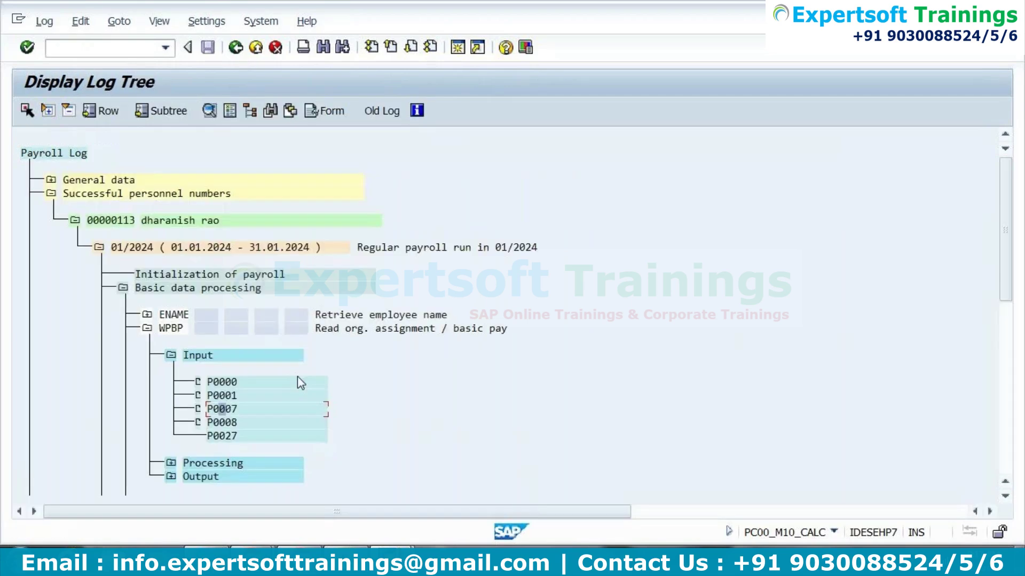
# - Examine the wage types and amounts in the IT output table of WPBP, and return to the log tree
pyautogui.click(171, 355)
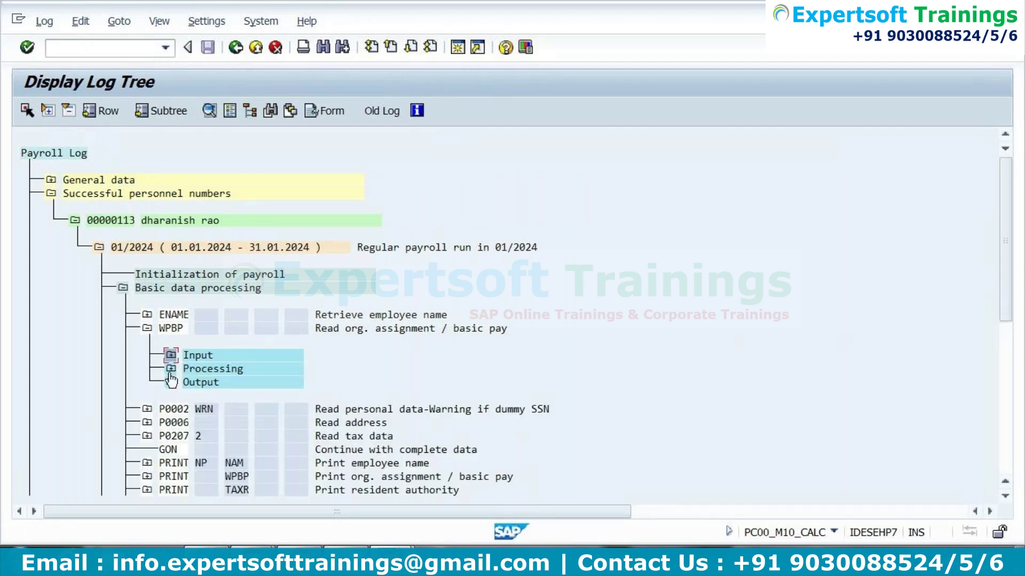
pyautogui.click(171, 383)
pyautogui.doubleClick(212, 422)
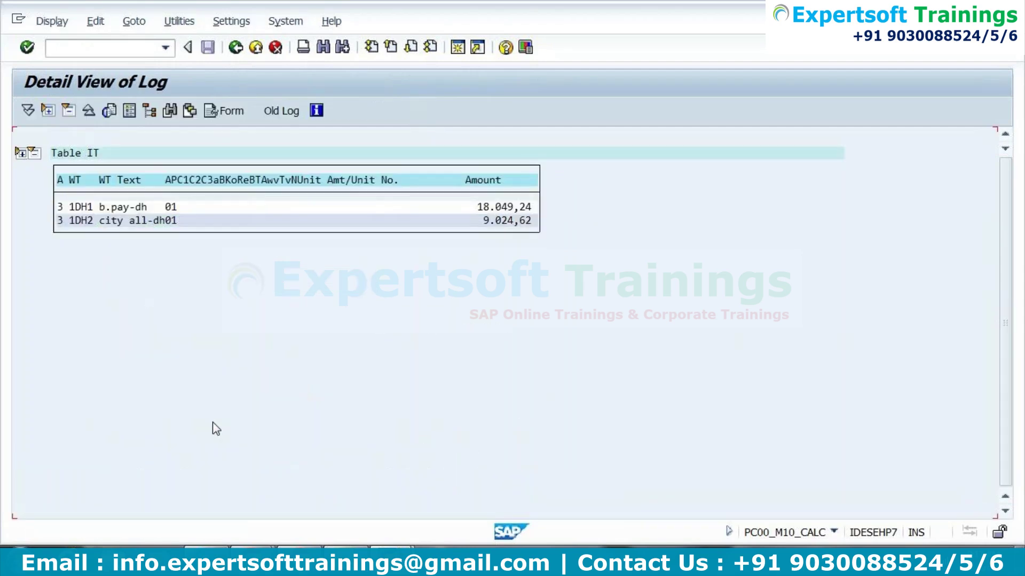
pyautogui.click(84, 207)
pyautogui.click(484, 209)
pyautogui.click(79, 221)
pyautogui.click(61, 207)
pyautogui.click(236, 47)
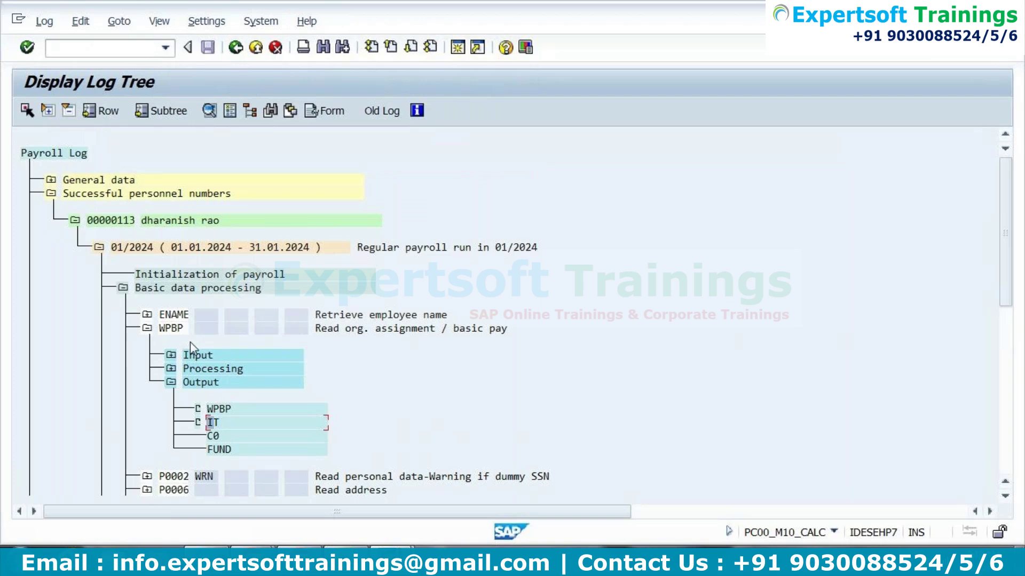
# - Collapse Basic data processing and expand Gross cumulation and tax processing down to the infotype functions in the ELSE branch
pyautogui.click(123, 288)
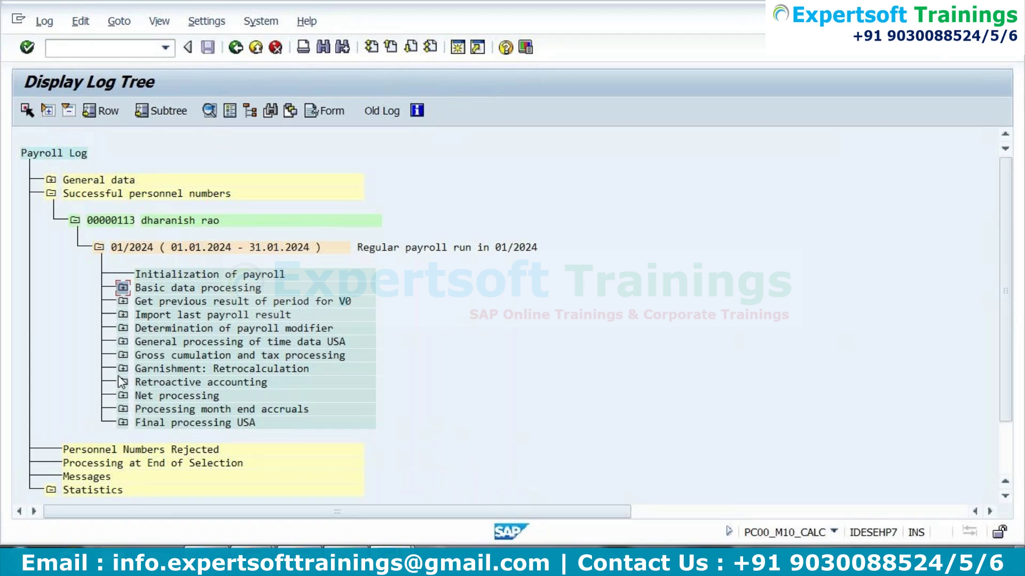
pyautogui.click(122, 355)
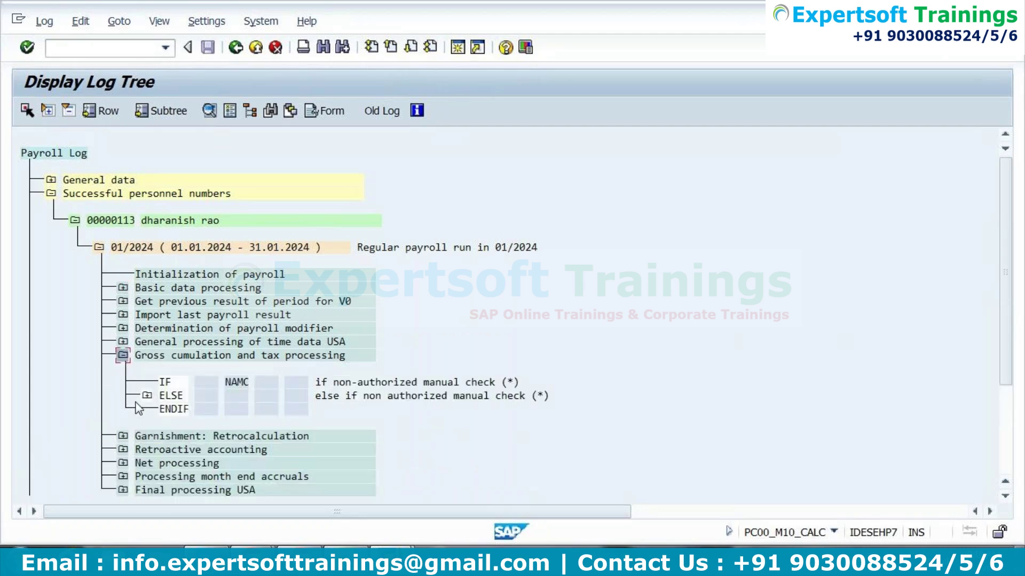
pyautogui.click(147, 395)
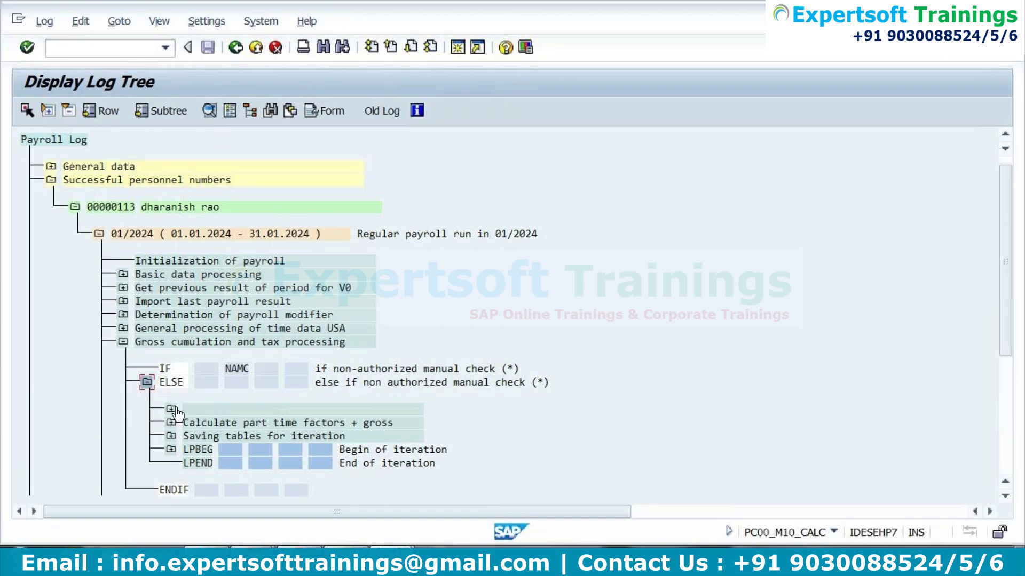
pyautogui.click(171, 408)
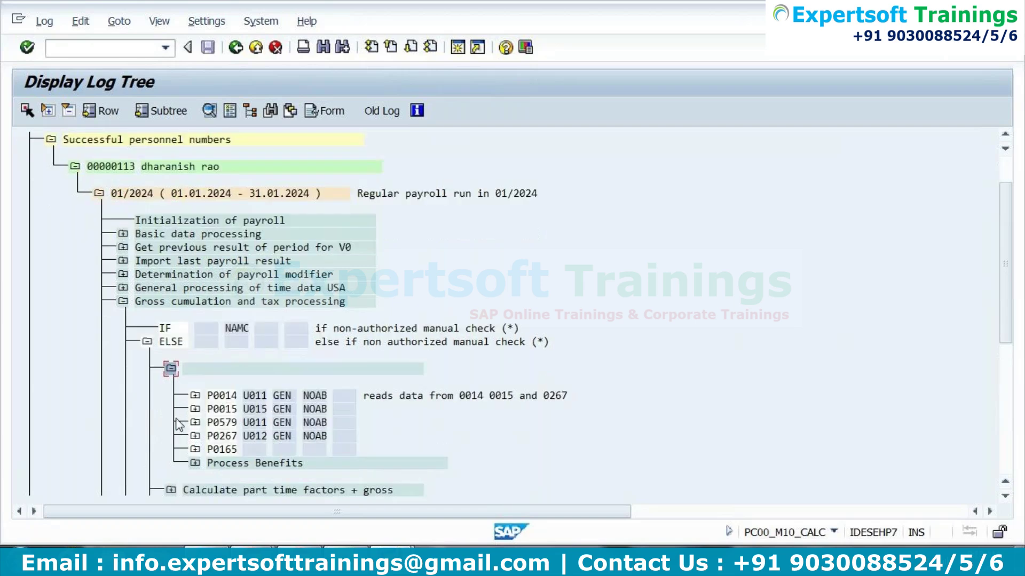
# - Open the P0014 input table of the P0014 function and examine its car allowance and 401K contribution entries
pyautogui.click(195, 395)
pyautogui.click(218, 424)
pyautogui.doubleClick(275, 455)
pyautogui.click(266, 213)
pyautogui.click(268, 223)
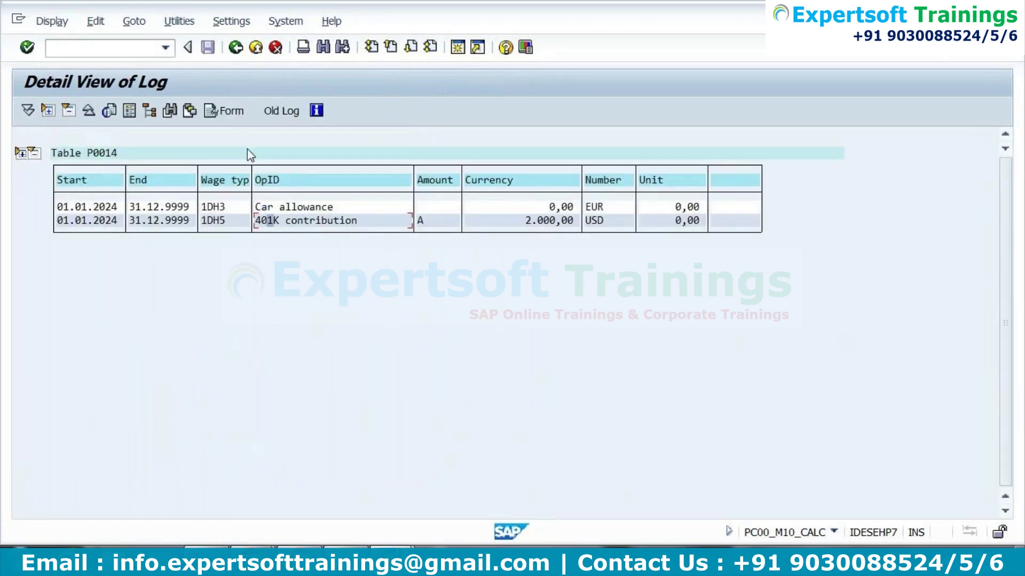
# - Display the pay form from the payroll log, switch to the Excel notes and confirm the entry in C40
pyautogui.click(239, 121)
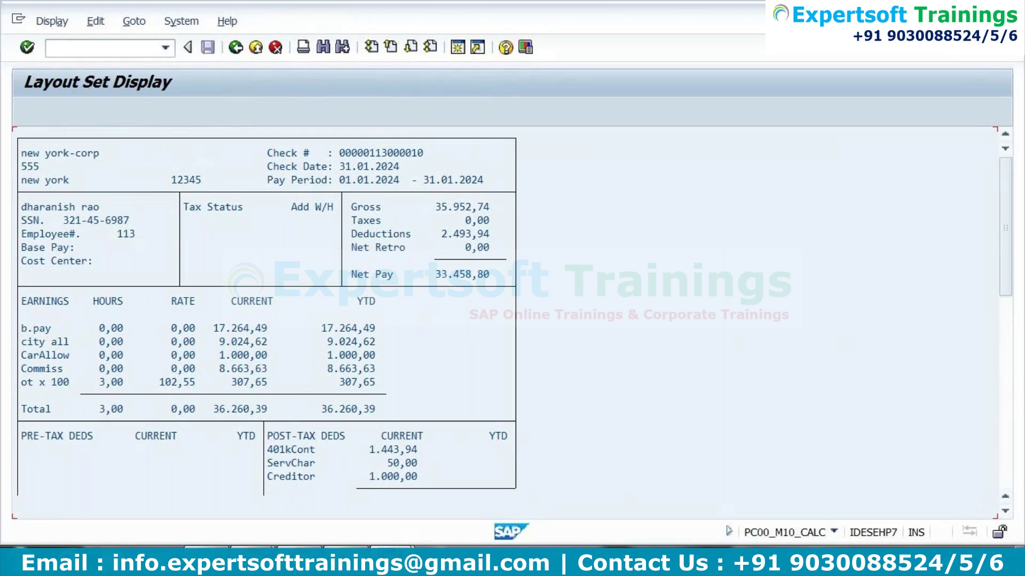
pyautogui.hotkey('alt', 'Tab')
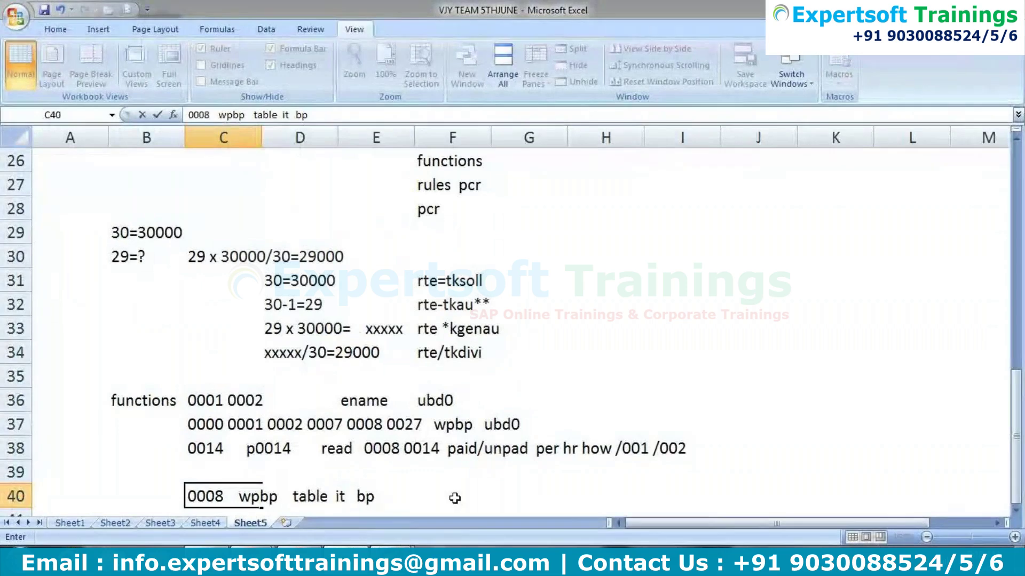
pyautogui.click(454, 498)
pyautogui.press('Down')
pyautogui.press('Down')
pyautogui.press('Down')
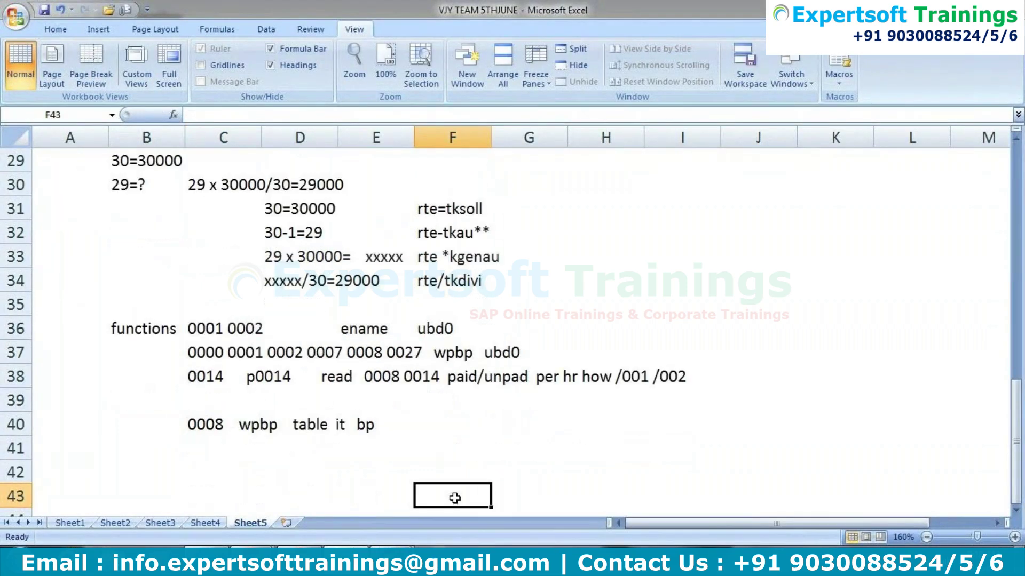
pyautogui.press('Down')
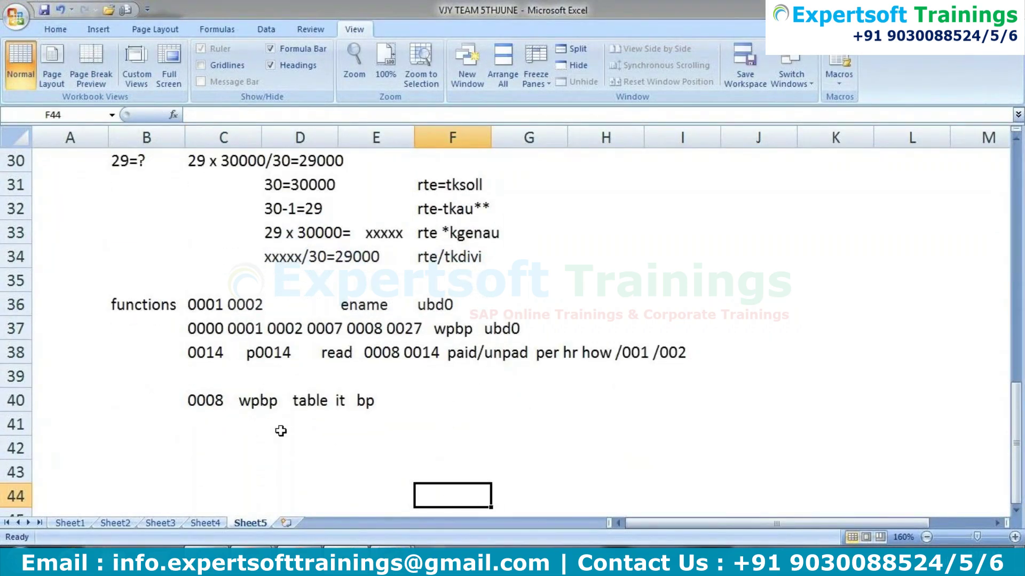
pyautogui.click(280, 430)
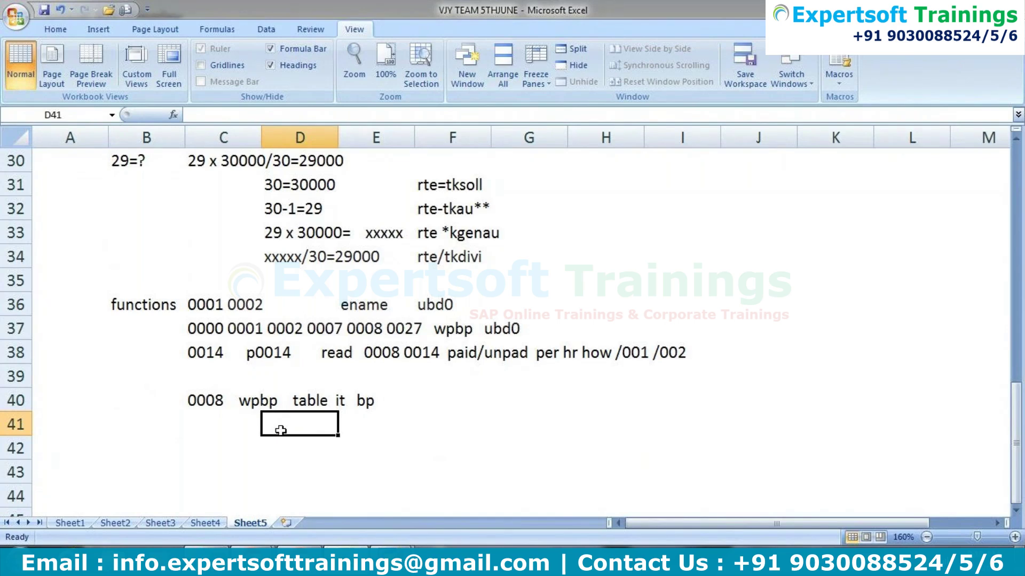
pyautogui.click(385, 491)
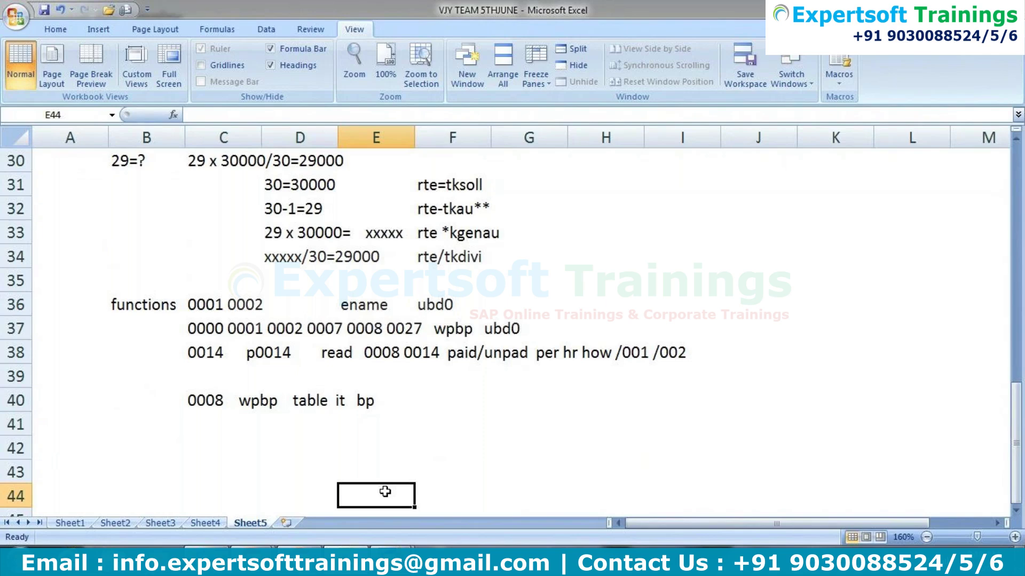
pyautogui.click(245, 430)
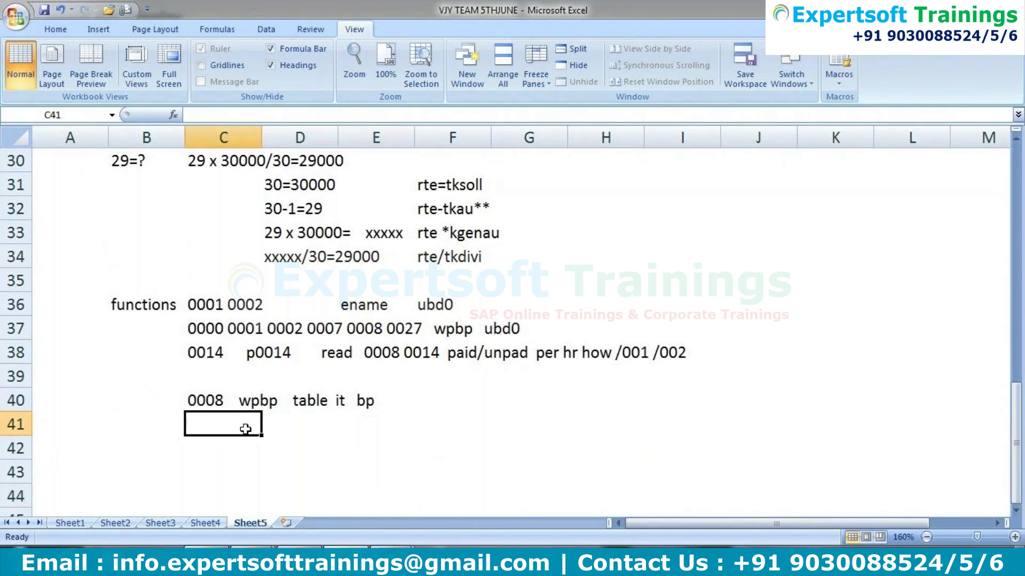
pyautogui.hotkey('alt', 'Tab')
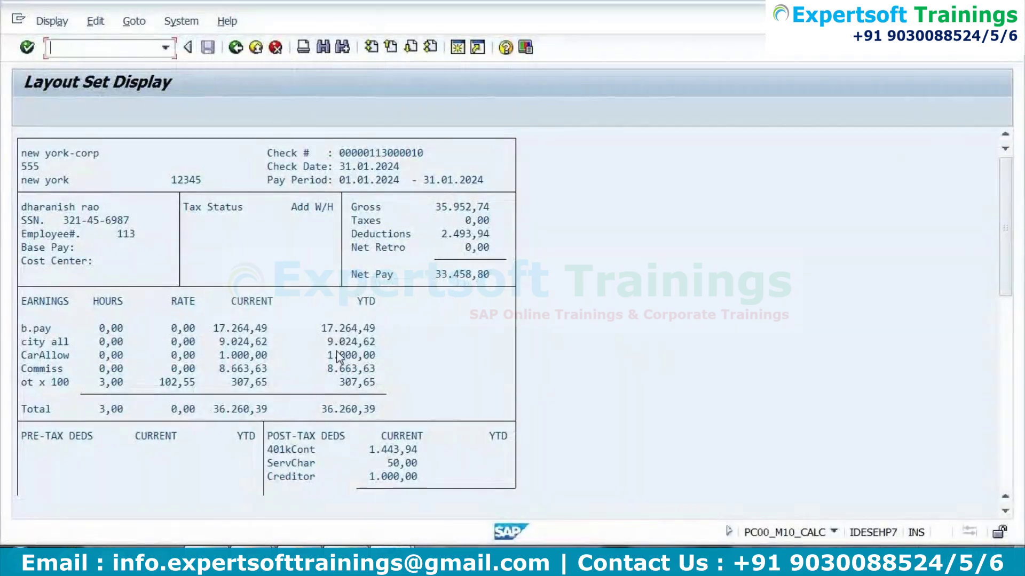
pyautogui.hotkey('alt', 'Tab')
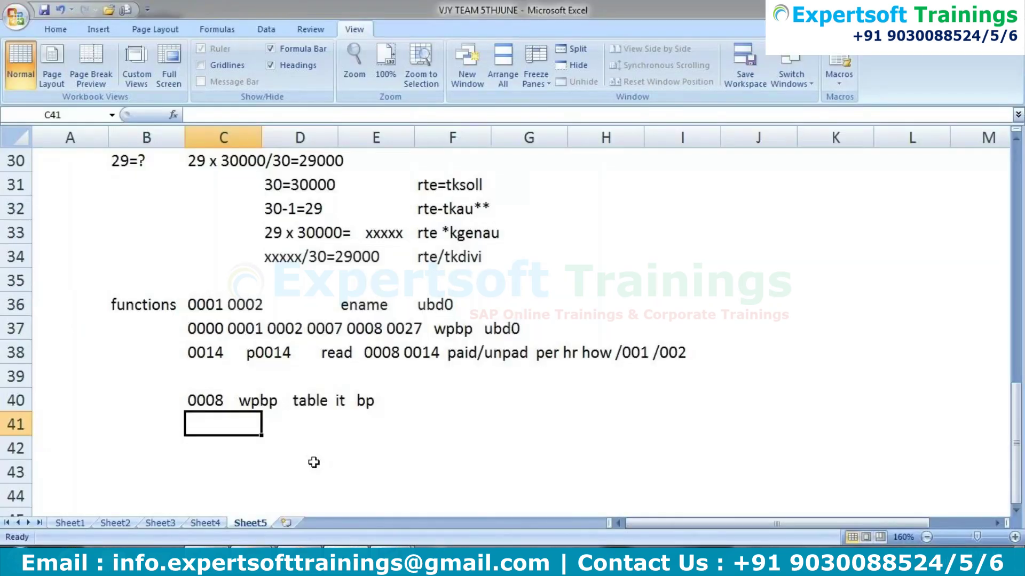
# - Start a list of payroll topics in column A with bs, bp, rpd and ap in A41 to A44
pyautogui.click(78, 433)
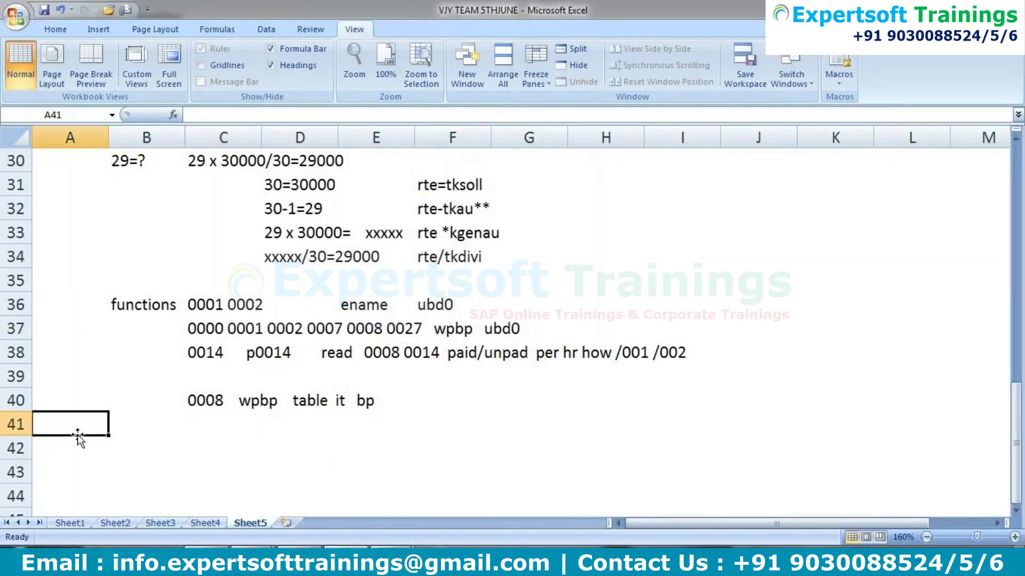
pyautogui.write('bs')
pyautogui.press('Return')
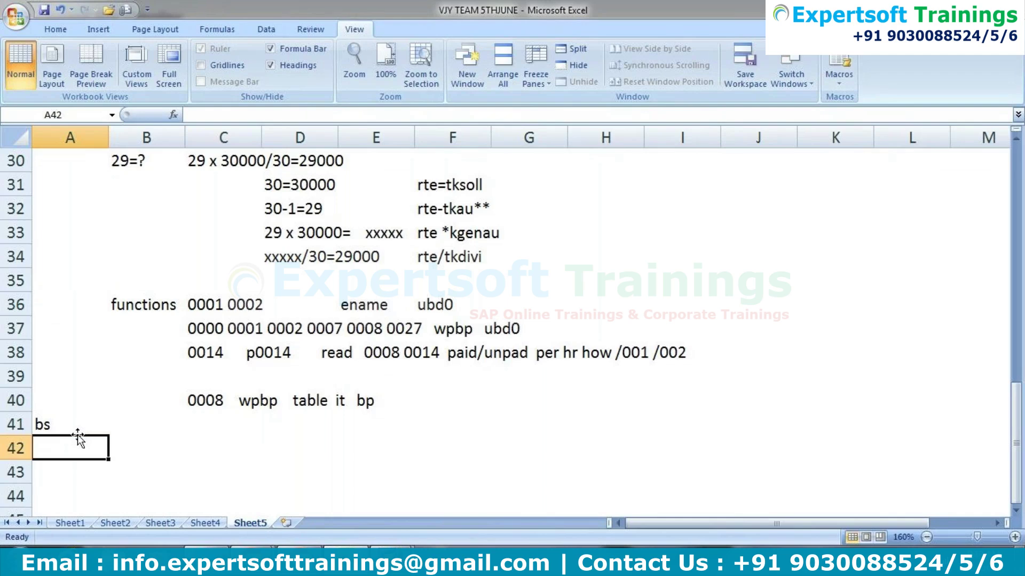
pyautogui.write('bp')
pyautogui.press('Return')
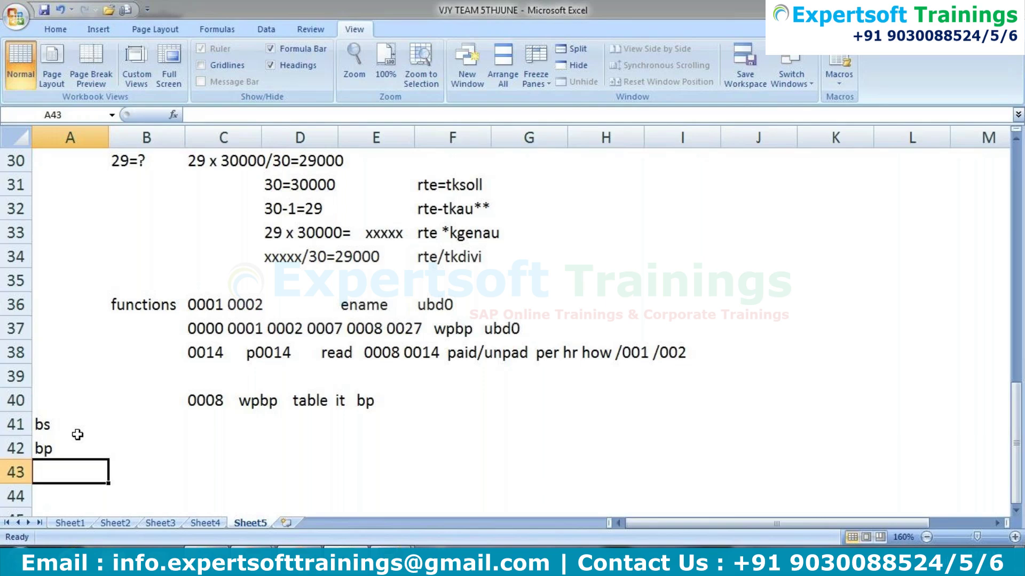
pyautogui.write('rpd')
pyautogui.press('Return')
pyautogui.write('ap')
pyautogui.press('Return')
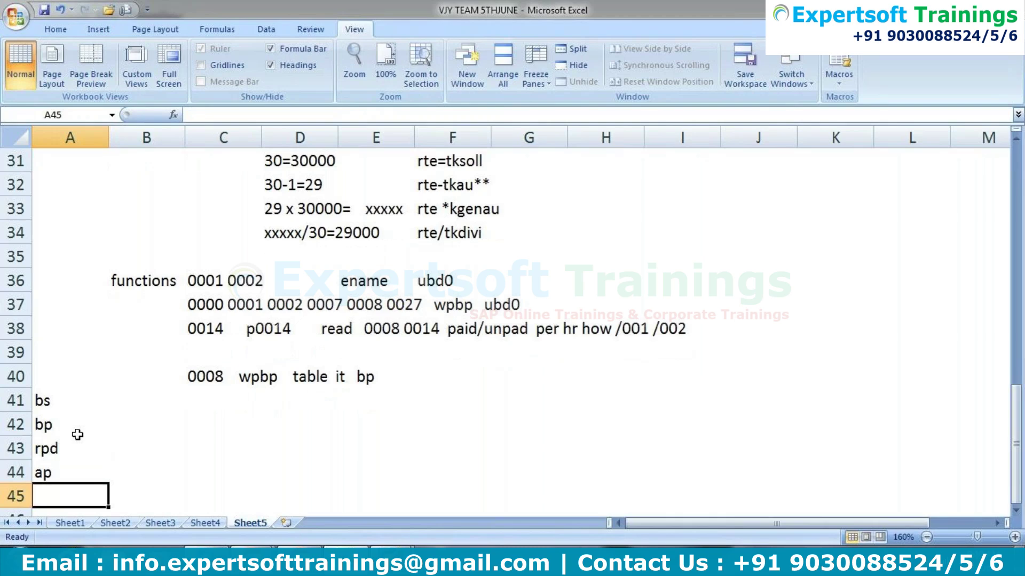
# - Continue the topic list with ap of, eri, abs val and twt in A45 to A48
pyautogui.write('ap of')
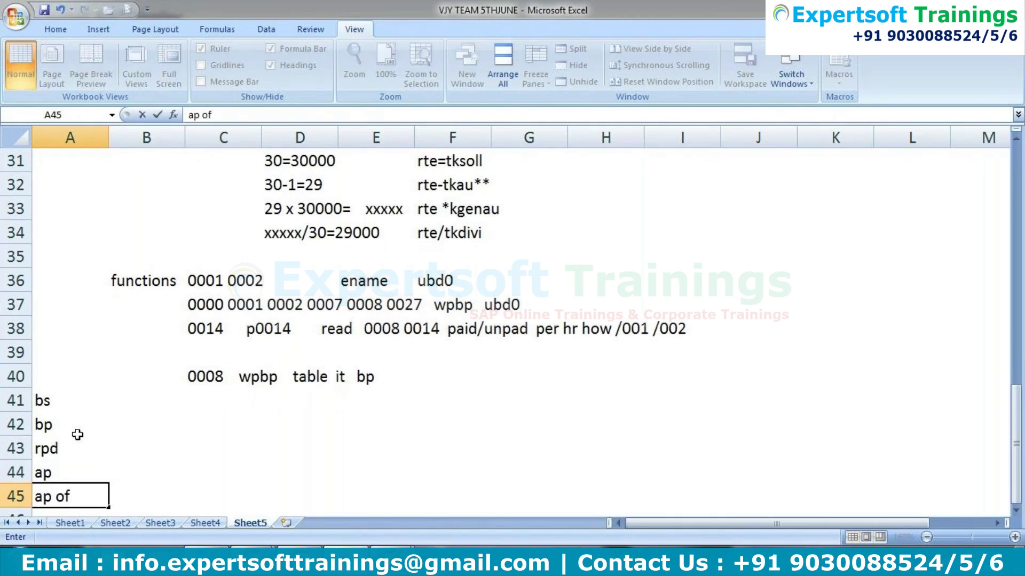
pyautogui.press('Return')
pyautogui.write('eri')
pyautogui.press('Return')
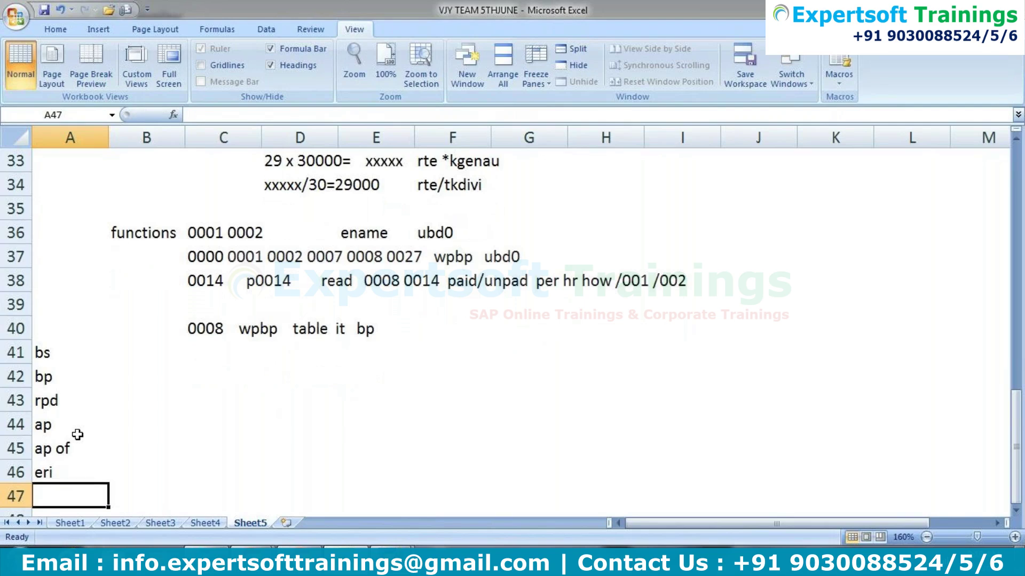
pyautogui.write('abs val')
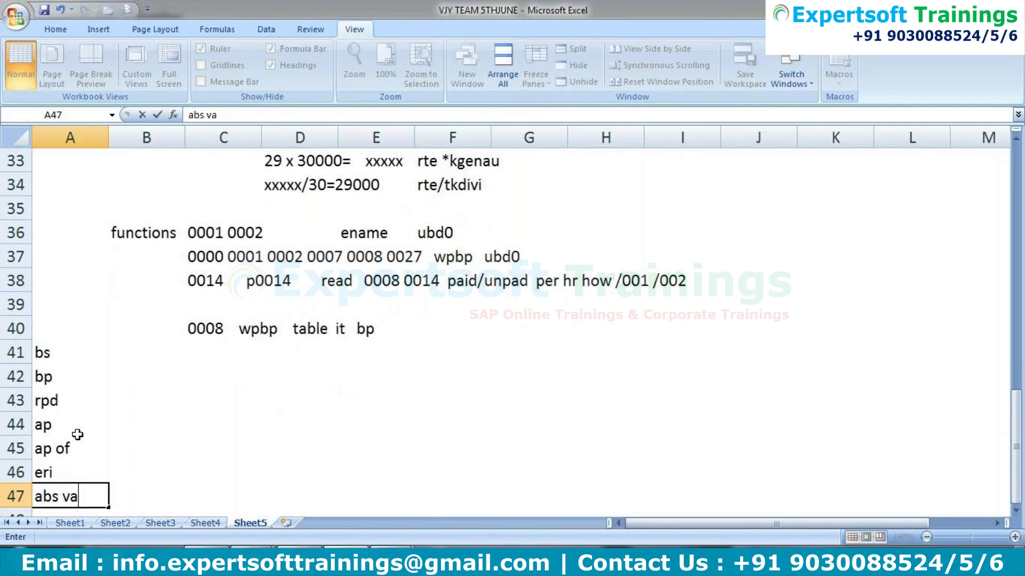
pyautogui.press('Return')
pyautogui.write('twt')
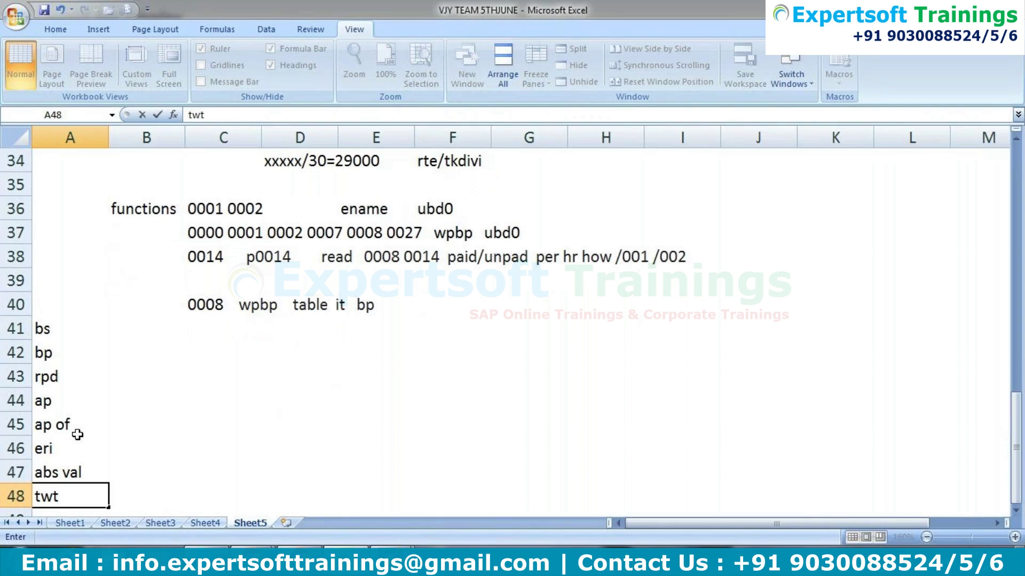
pyautogui.press('Return')
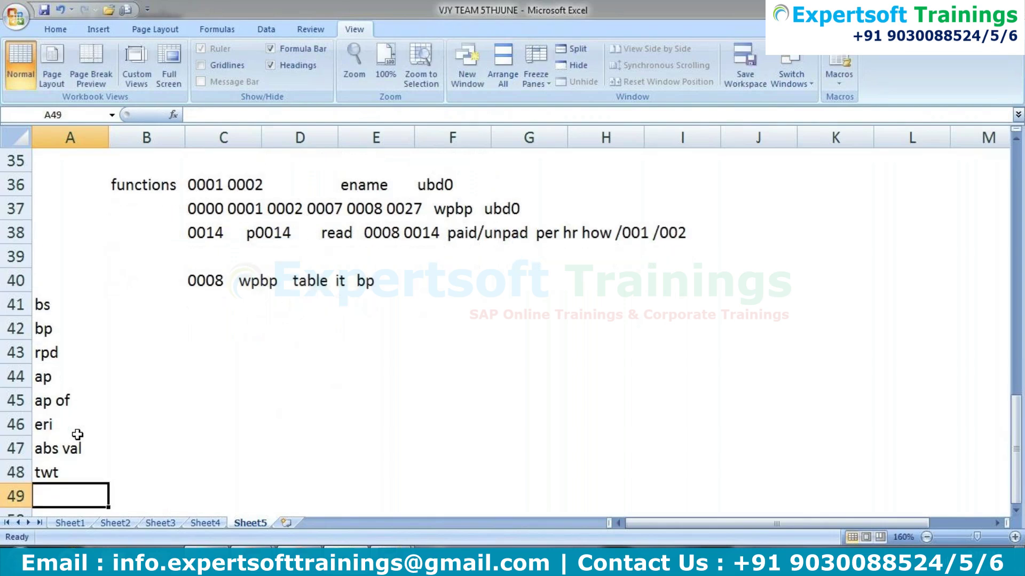
# - Add cwt, cum, garn, ben and tax to the topic list in A49 to A53
pyautogui.write('cwt')
pyautogui.press('Return')
pyautogui.write('cum')
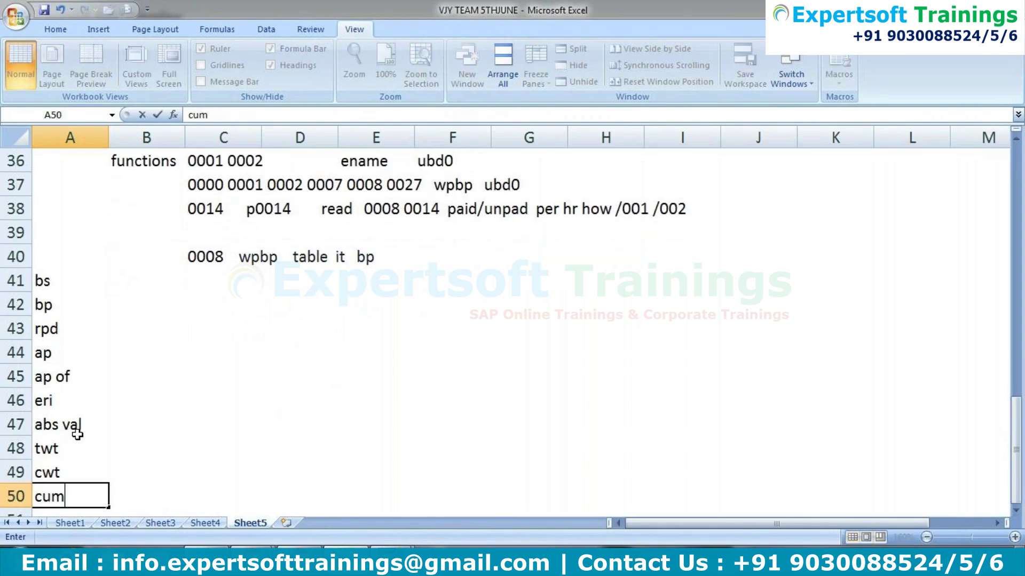
pyautogui.press('Return')
pyautogui.write('garn')
pyautogui.press('Return')
pyautogui.write('ben')
pyautogui.press('Return')
pyautogui.write('tax')
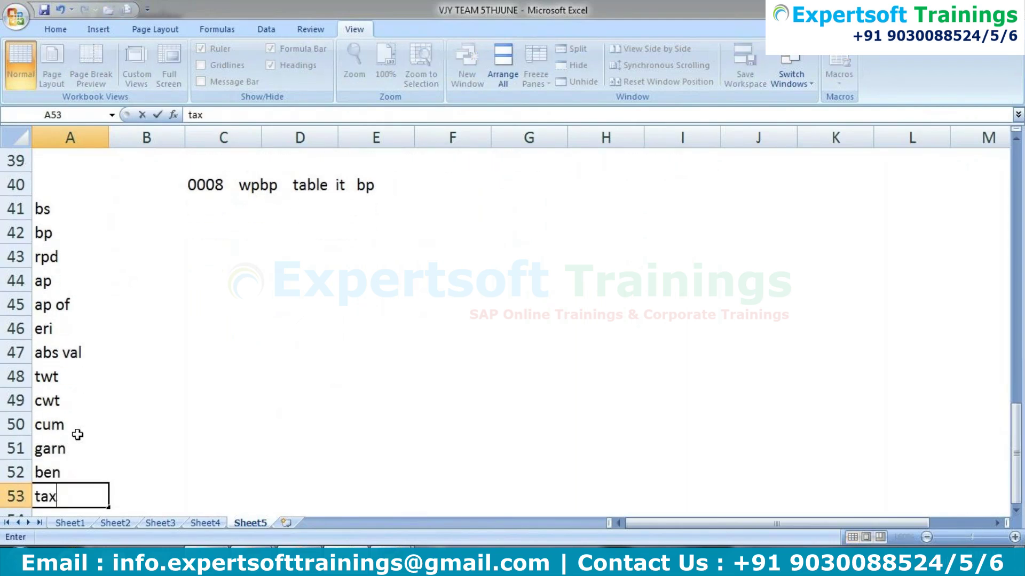
pyautogui.press('Return')
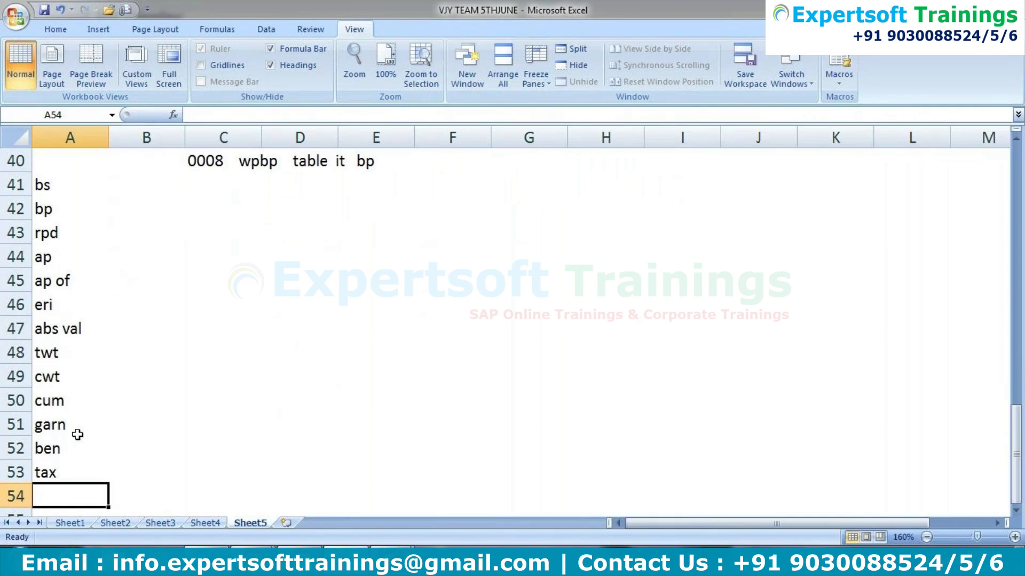
# - Add eft dme, rpcl, cum and eval to the topic list in A54 to A57
pyautogui.write('eft dem')
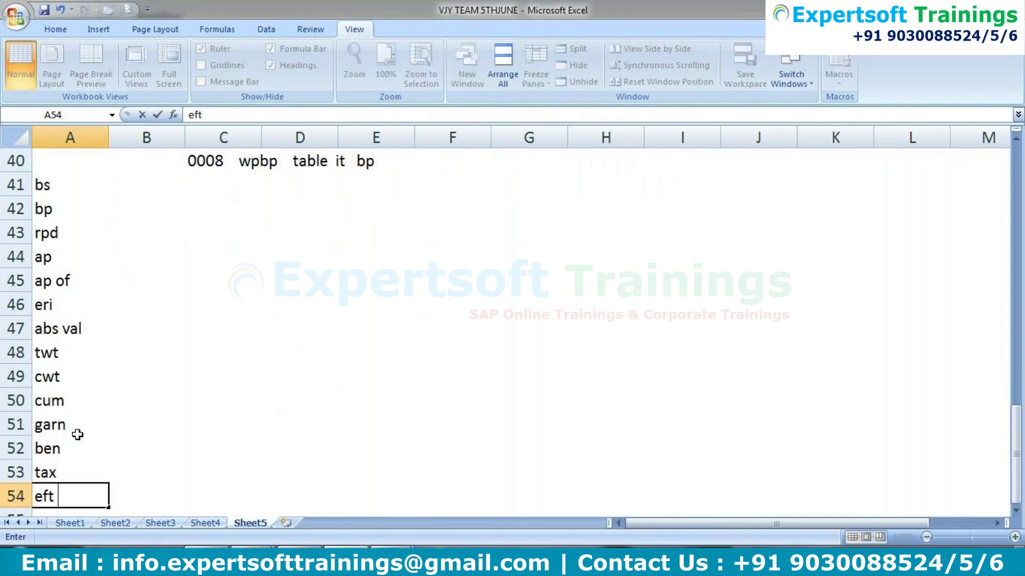
pyautogui.press('BackSpace')
pyautogui.press('BackSpace')
pyautogui.write('me')
pyautogui.press('Return')
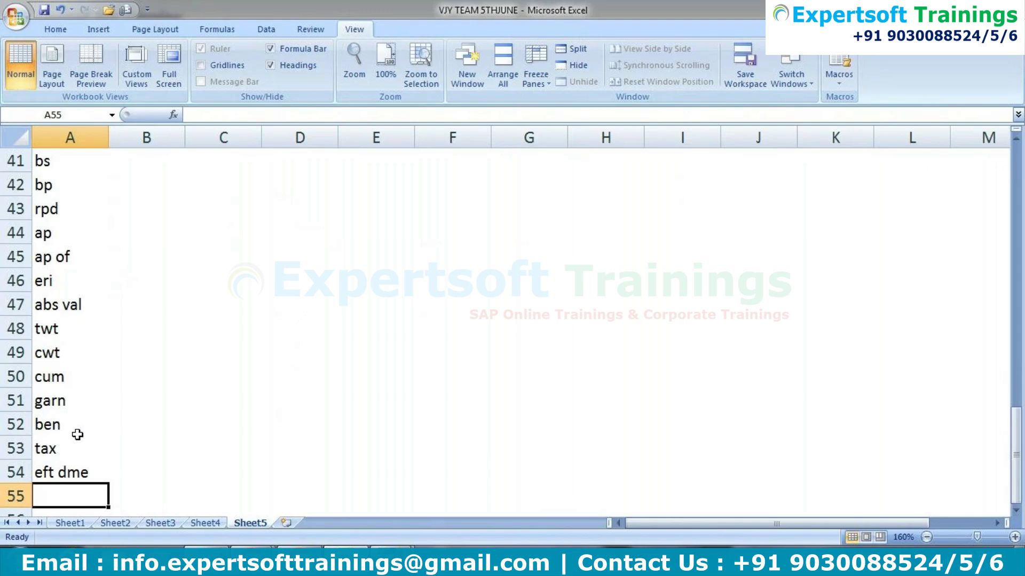
pyautogui.write('rpcl')
pyautogui.press('Return')
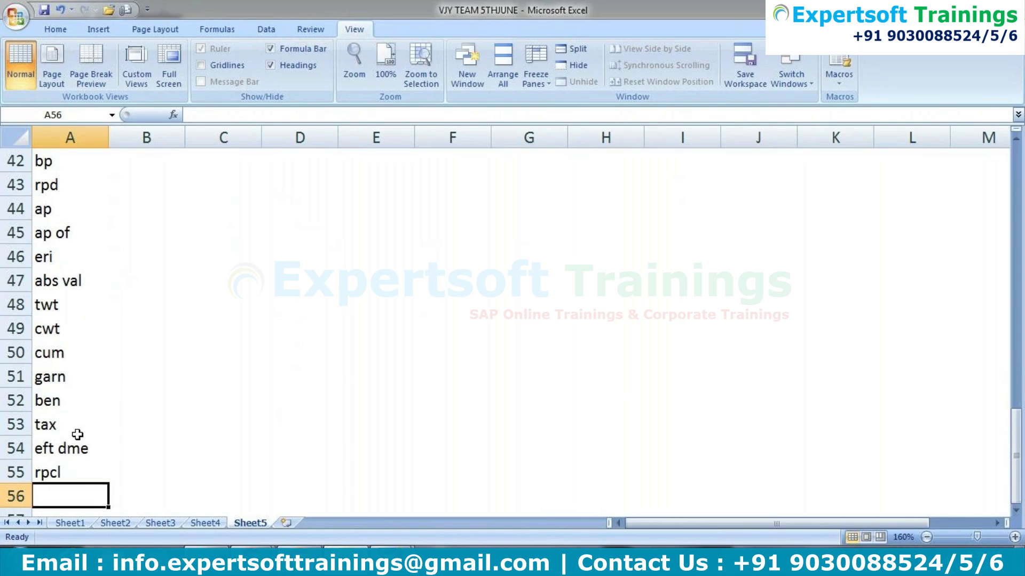
pyautogui.write('cum')
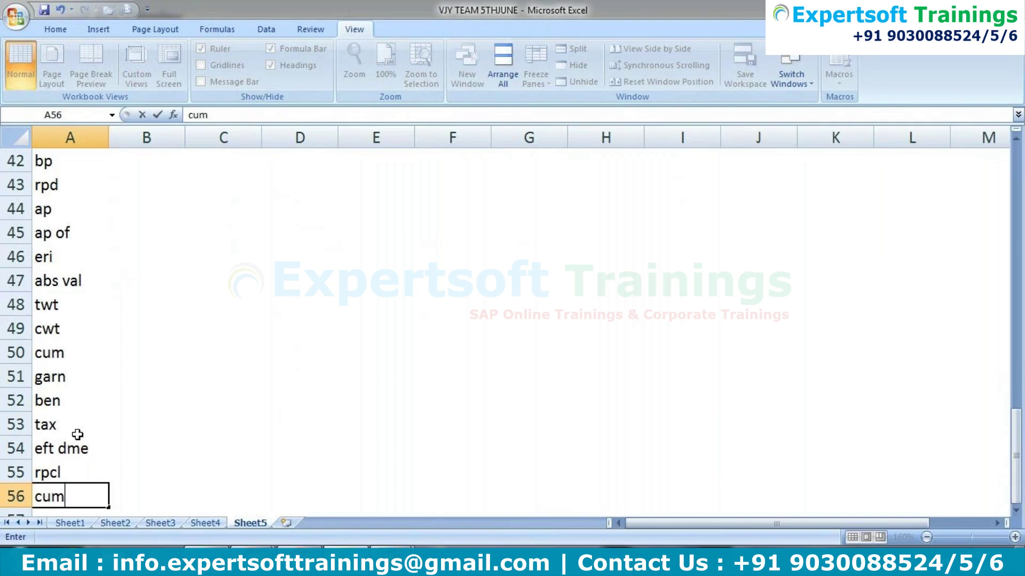
pyautogui.press('Return')
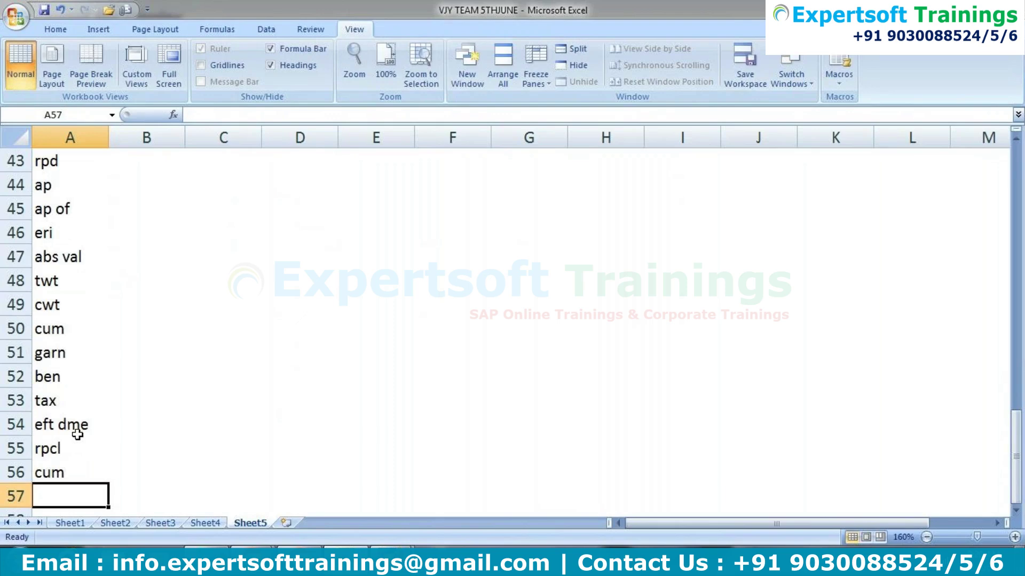
pyautogui.write('eval')
pyautogui.press('Return')
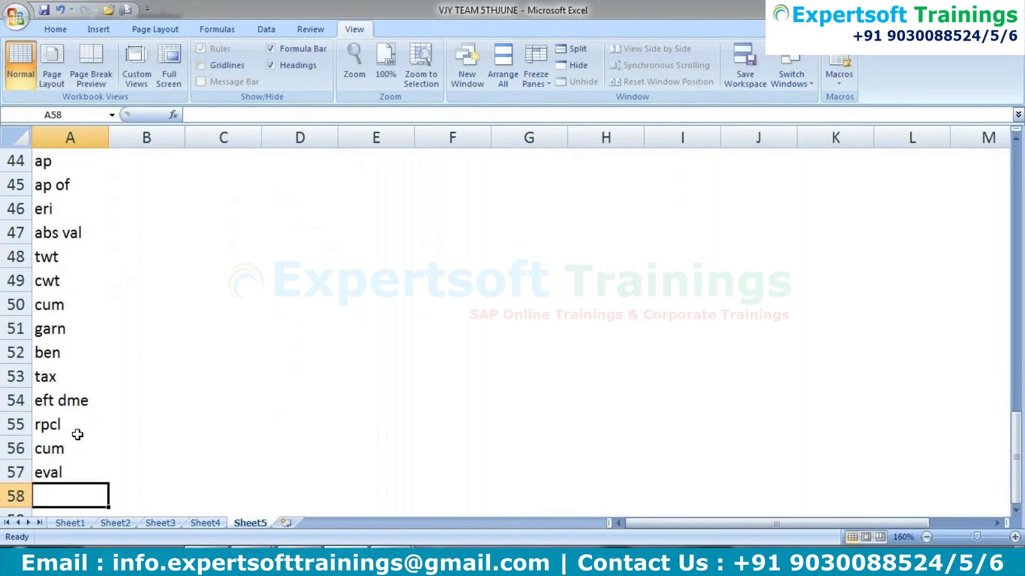
# - Complete the topic list with form in A58 and note pu19- in B59
pyautogui.write('report')
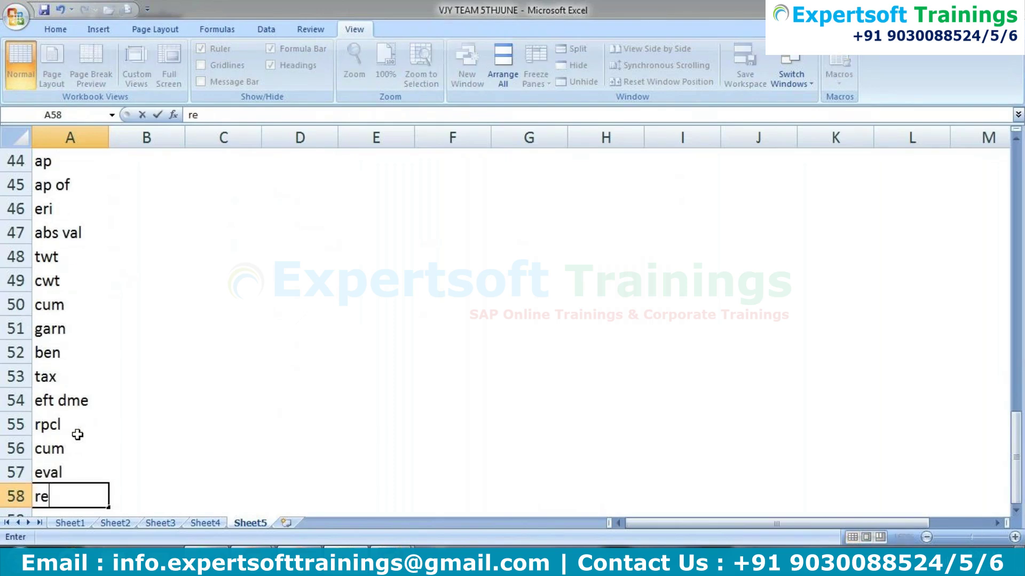
pyautogui.press('BackSpace')
pyautogui.press('BackSpace')
pyautogui.press('BackSpace')
pyautogui.press('BackSpace')
pyautogui.press('BackSpace')
pyautogui.press('BackSpace')
pyautogui.write('form')
pyautogui.press('Tab')
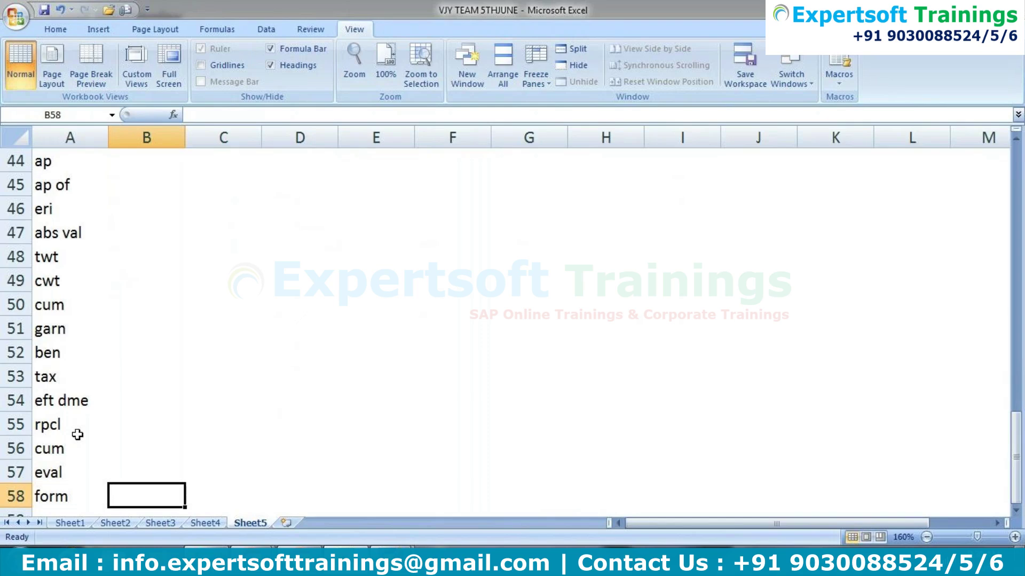
pyautogui.press('Down')
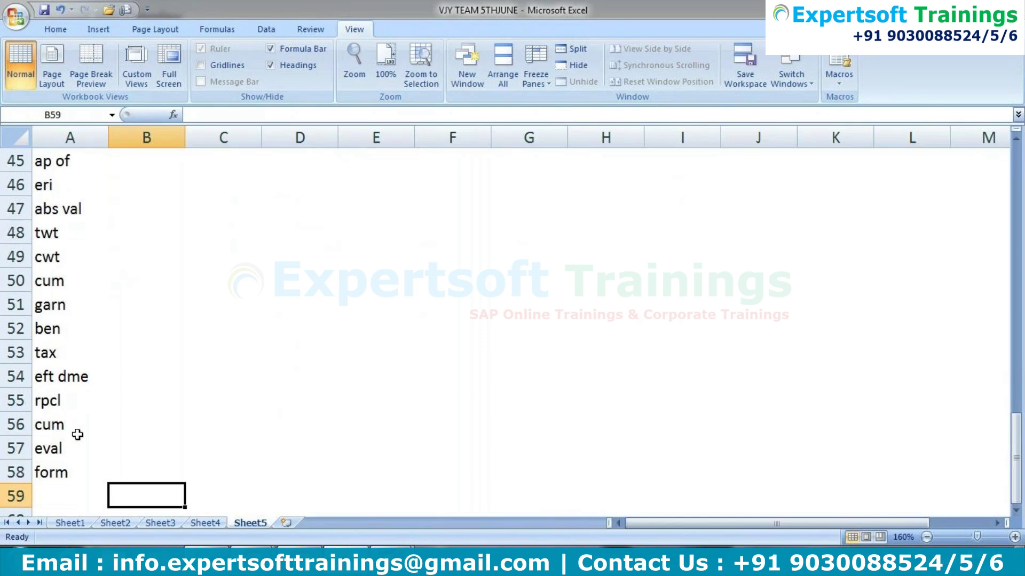
pyautogui.write('pu1')
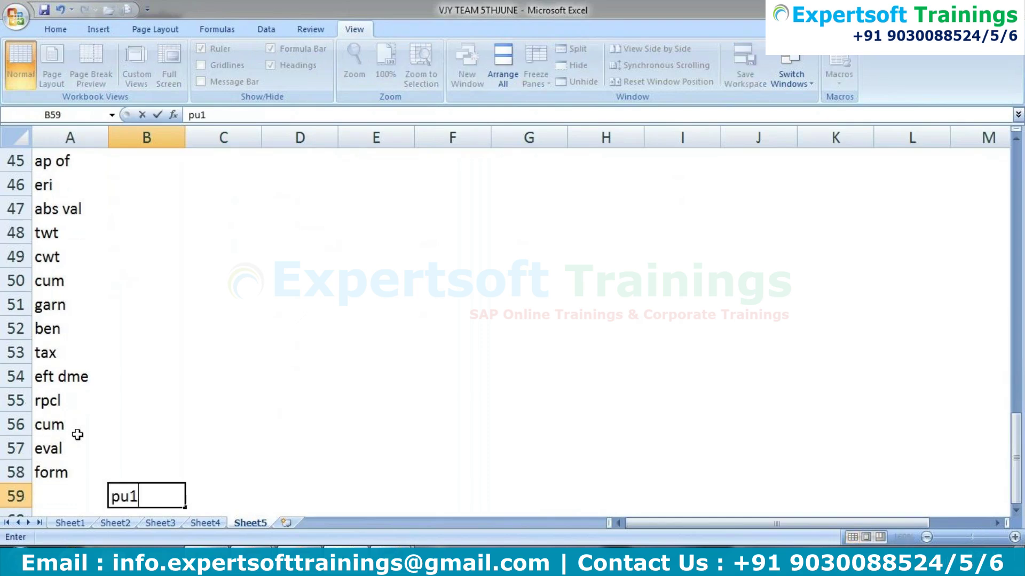
pyautogui.write('9-')
pyautogui.press('Return')
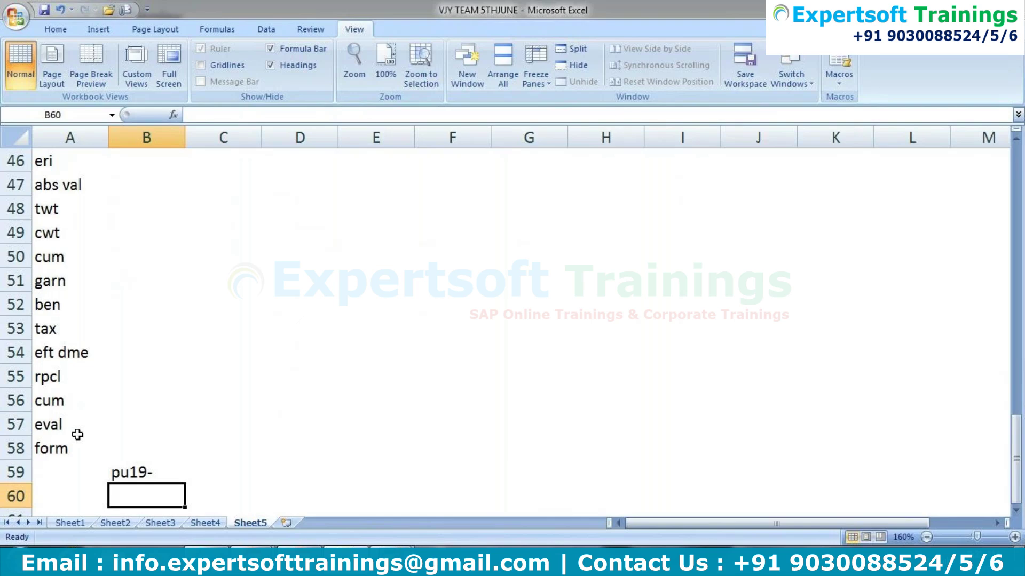
pyautogui.press('Up')
pyautogui.press('Up')
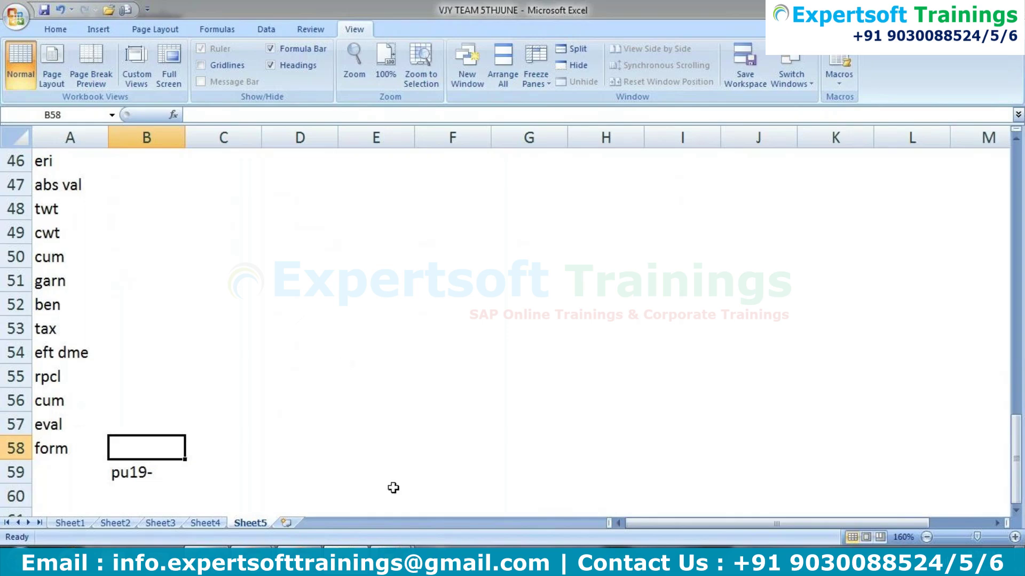
# - Switch to the SAP window editing schema UBD0 and go back to the initial screen of Personnel Calculation Schemas
pyautogui.click(392, 558)
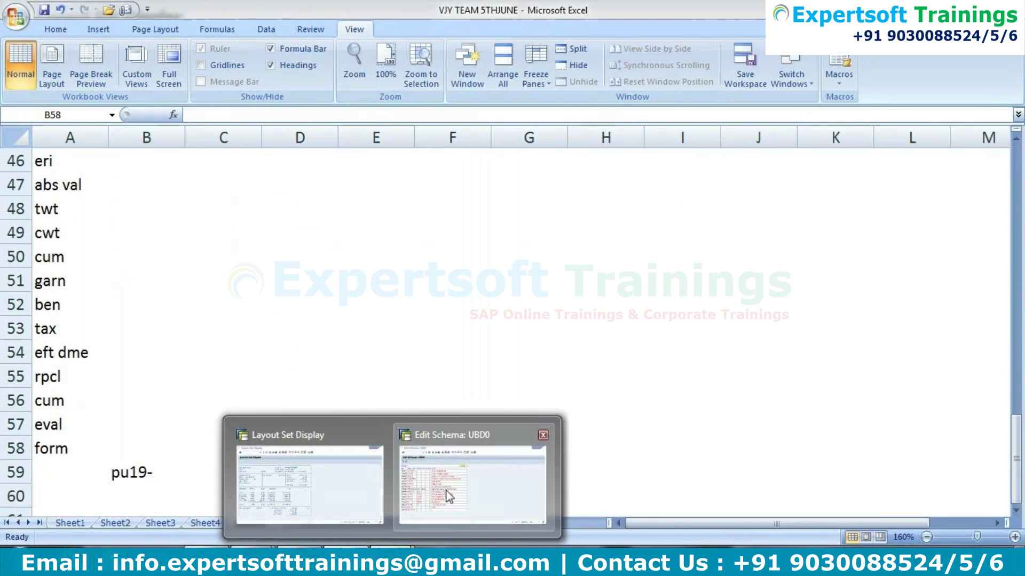
pyautogui.click(472, 483)
pyautogui.click(237, 48)
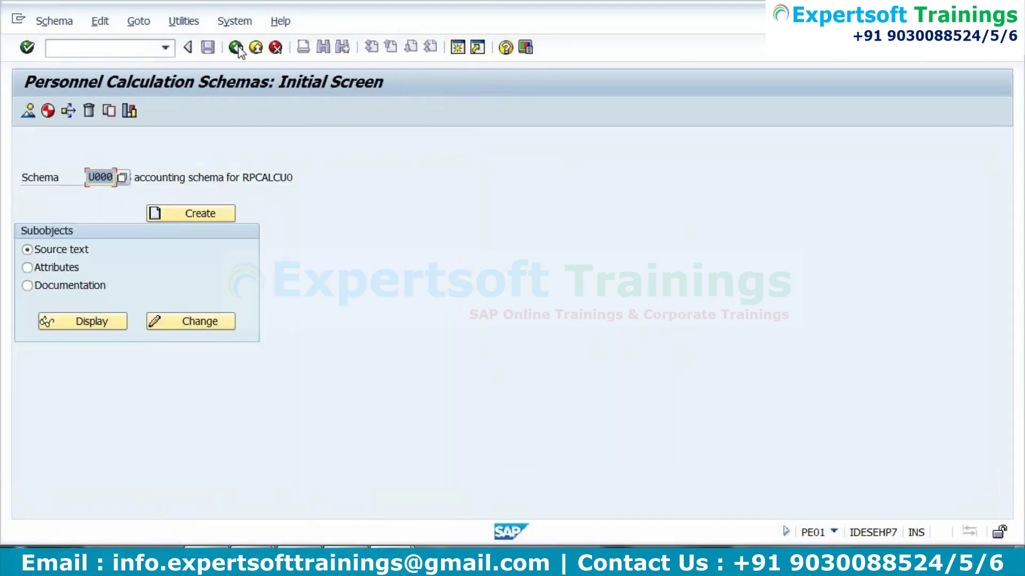
# - Leave the schema editor and open the Tax Reporter with transaction pu19
pyautogui.click(237, 48)
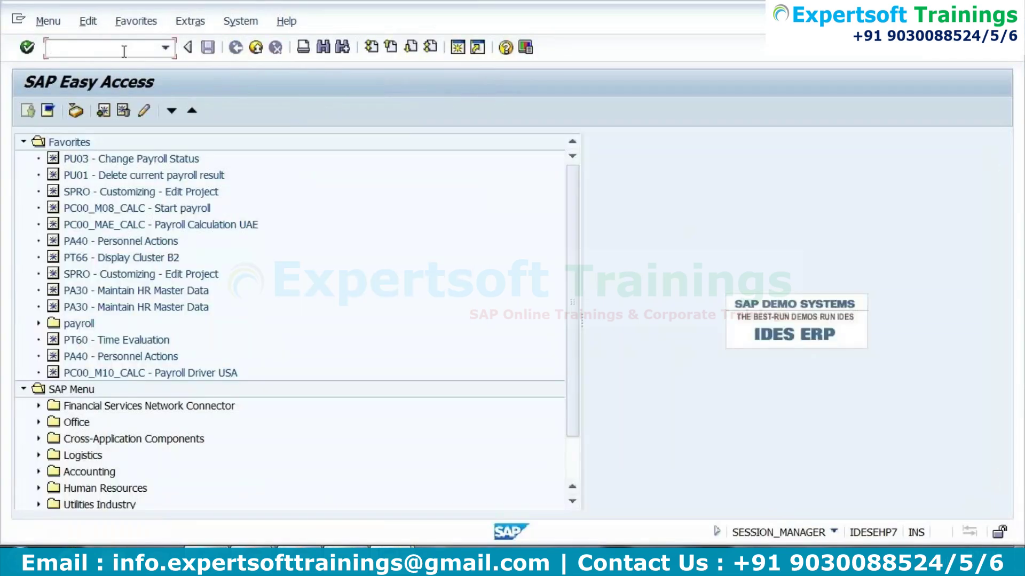
pyautogui.write('pu19')
pyautogui.press('Return')
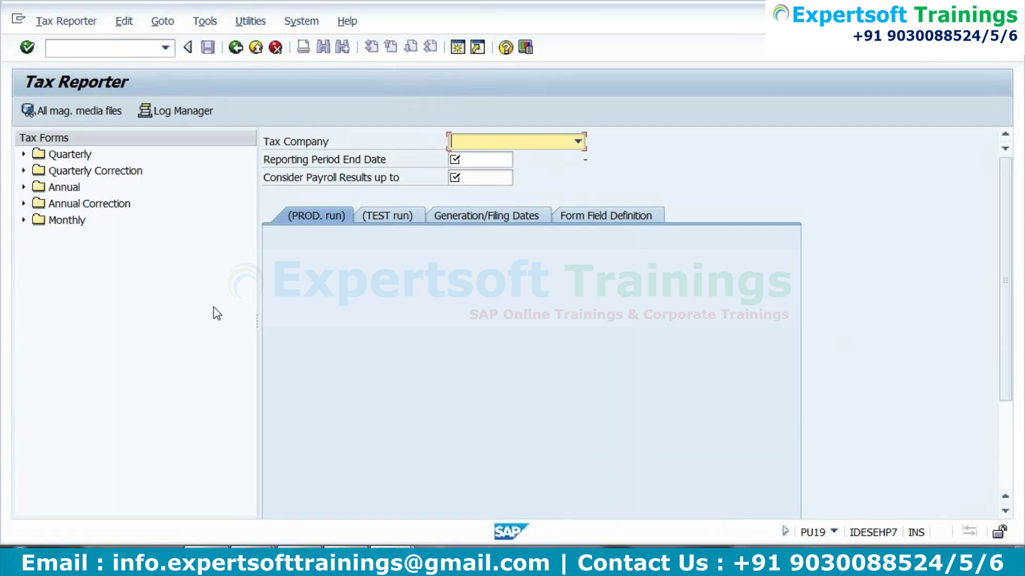
# - Switch to the Excel sheet and enter bsi- in A60, process in B60 and sap app bsi in B61
pyautogui.hotkey('alt', 'Tab')
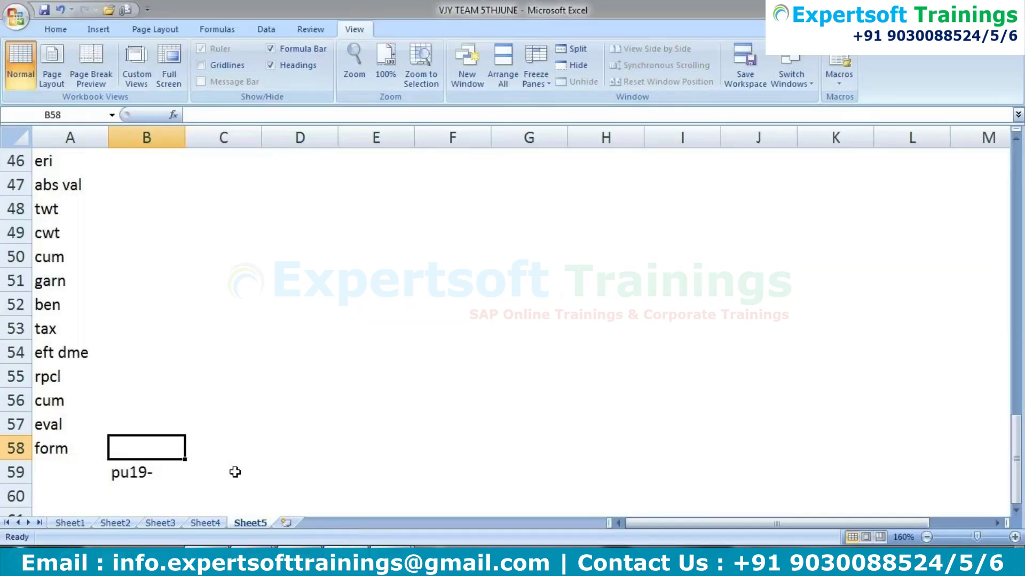
pyautogui.click(85, 495)
pyautogui.write('bsi-')
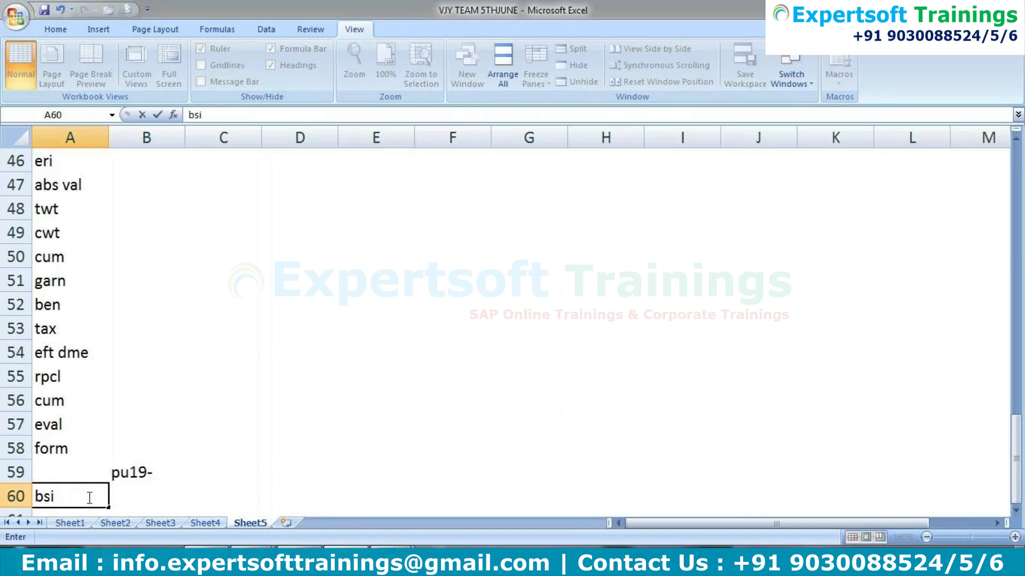
pyautogui.press('Tab')
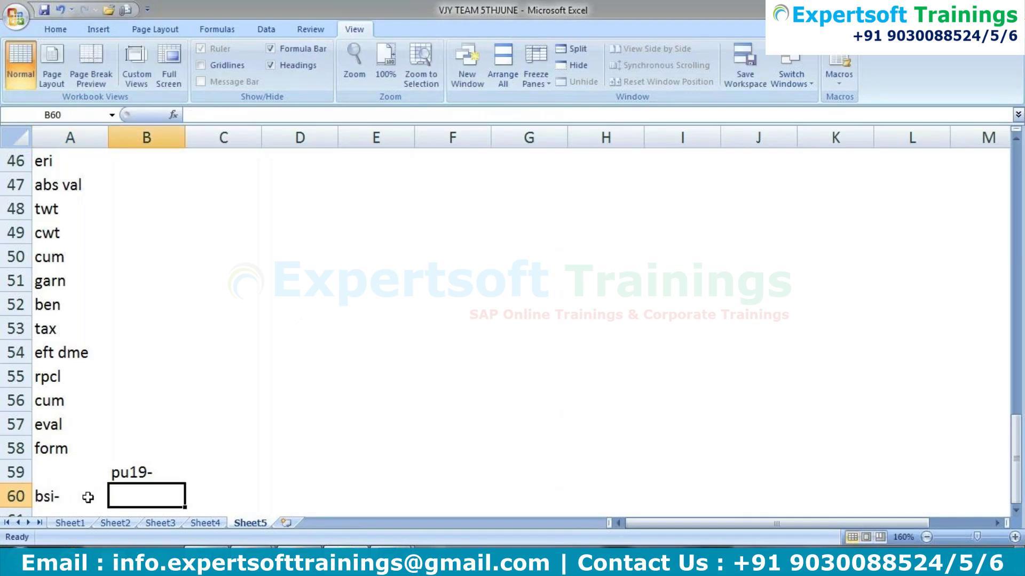
pyautogui.write('process')
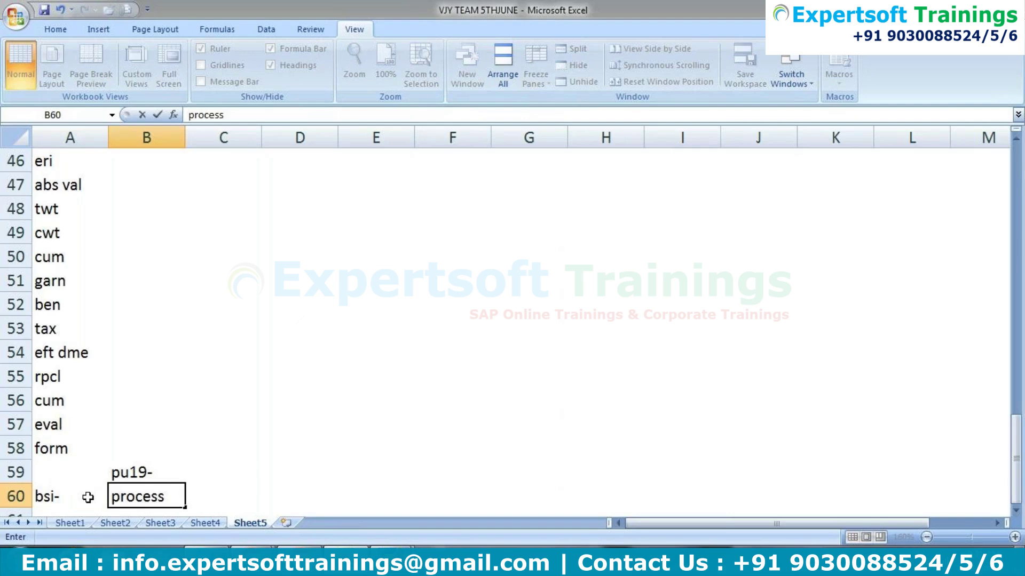
pyautogui.press('Return')
pyautogui.write('sap app')
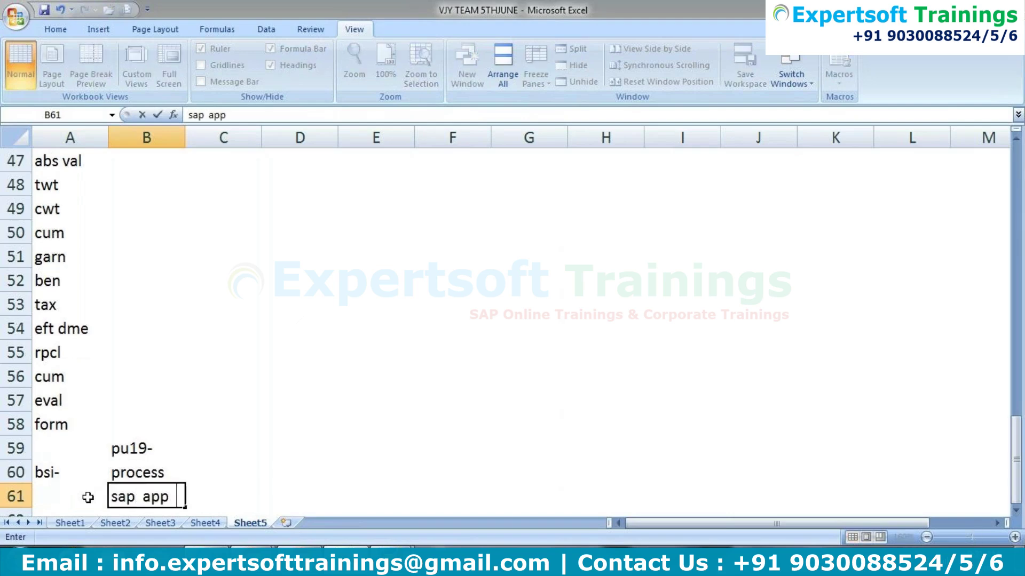
pyautogui.write(' bsi')
pyautogui.press('Return')
pyautogui.press('Return')
pyautogui.press('Return')
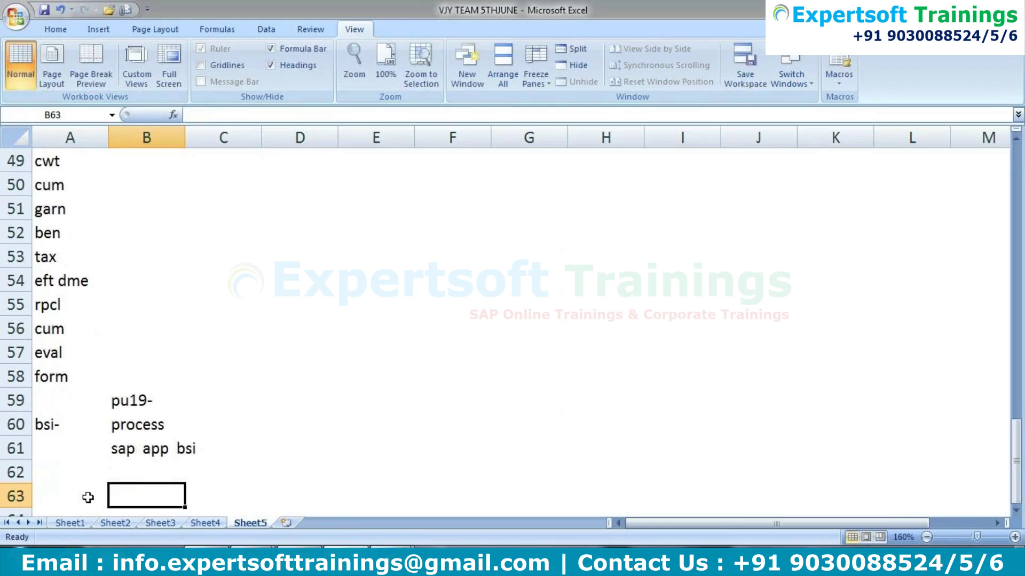
# - List the forms w4, w5 and w2 in cells D62 to D64
pyautogui.press('Up')
pyautogui.press('Up')
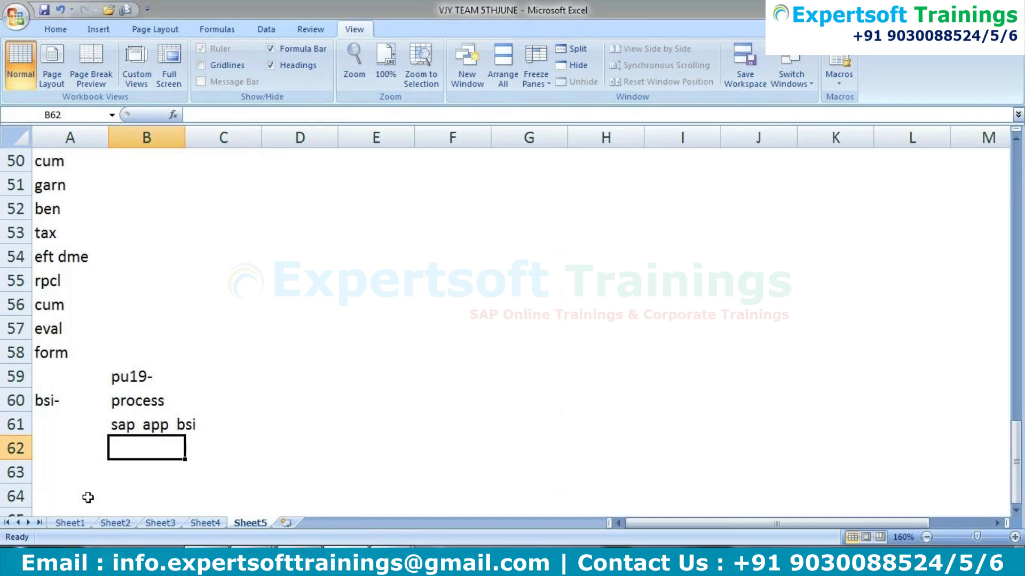
pyautogui.press('Right')
pyautogui.press('Right')
pyautogui.write('w4')
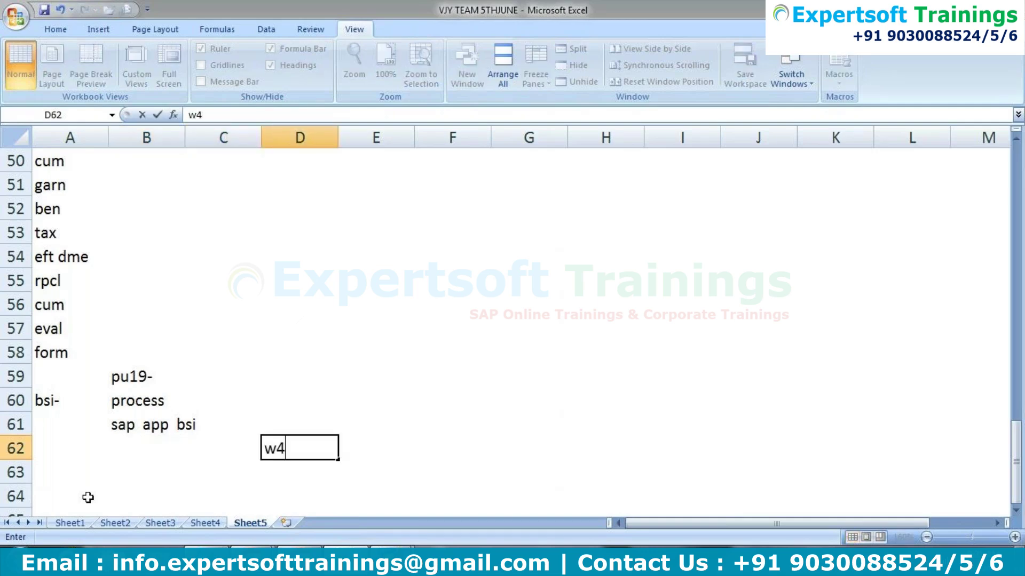
pyautogui.press('Return')
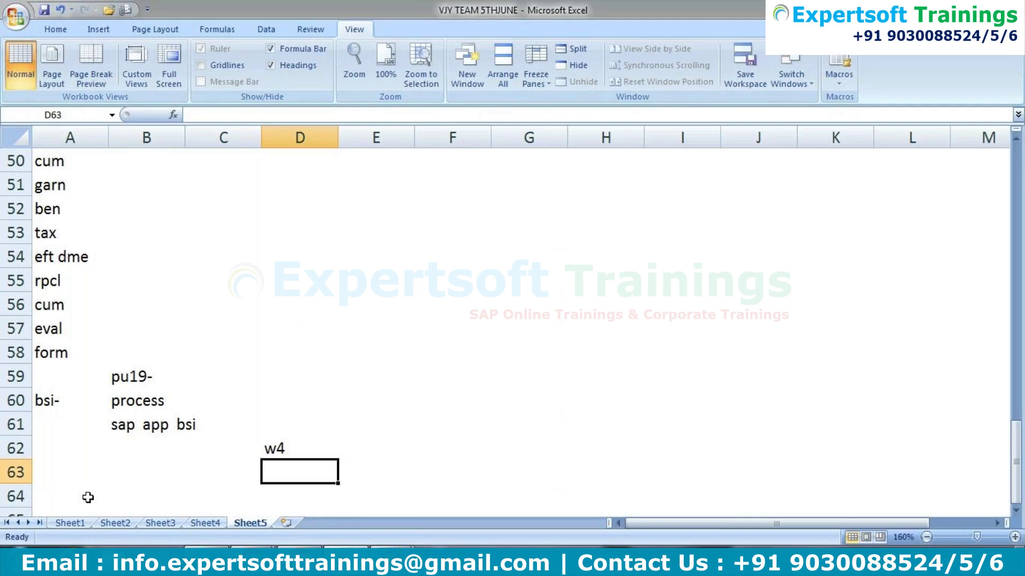
pyautogui.write('w5')
pyautogui.press('Return')
pyautogui.write('w2')
pyautogui.press('Return')
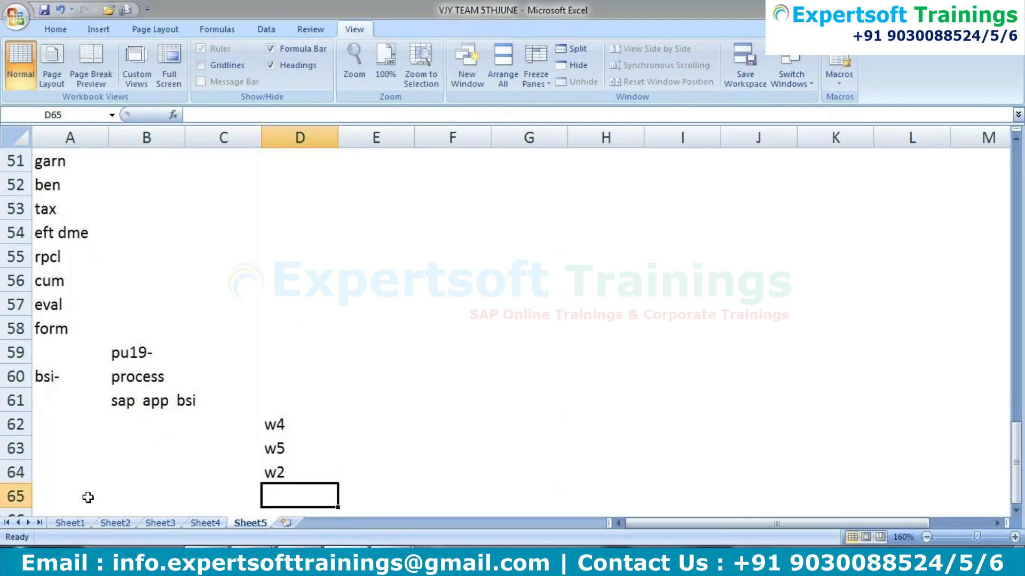
# - Leave a blank row below w2 and enter suta in D66 and futa in D67
pyautogui.press('Return')
pyautogui.press('Return')
pyautogui.press('Return')
pyautogui.press('Return')
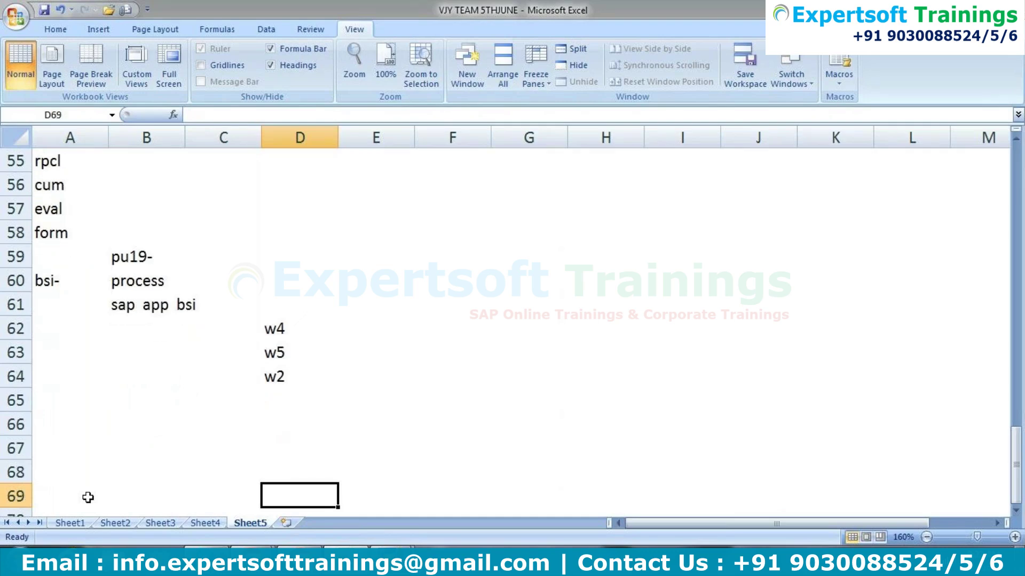
pyautogui.press('Up')
pyautogui.press('Up')
pyautogui.press('Up')
pyautogui.write('suta')
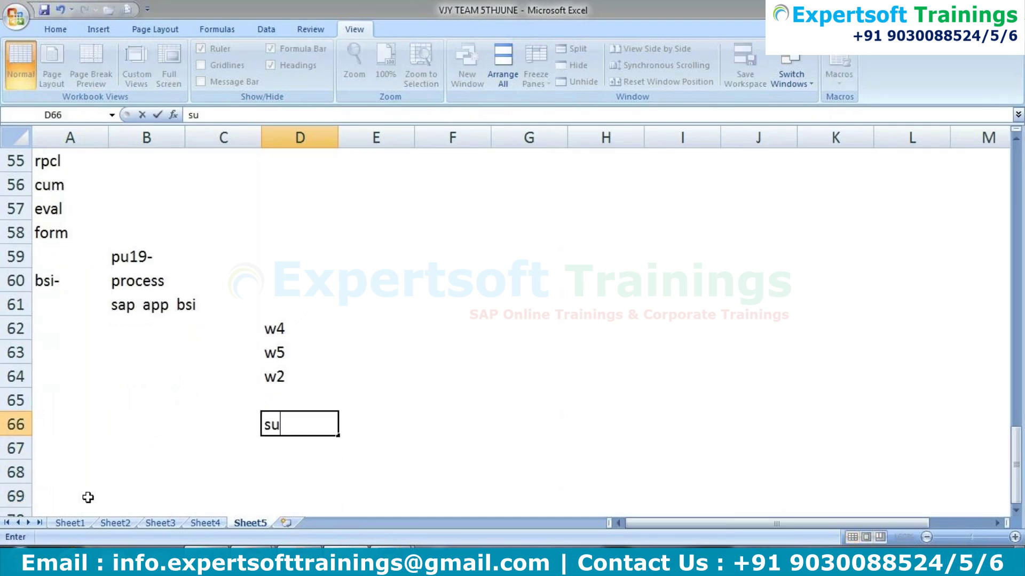
pyautogui.press('Return')
pyautogui.write('futa')
pyautogui.press('Return')
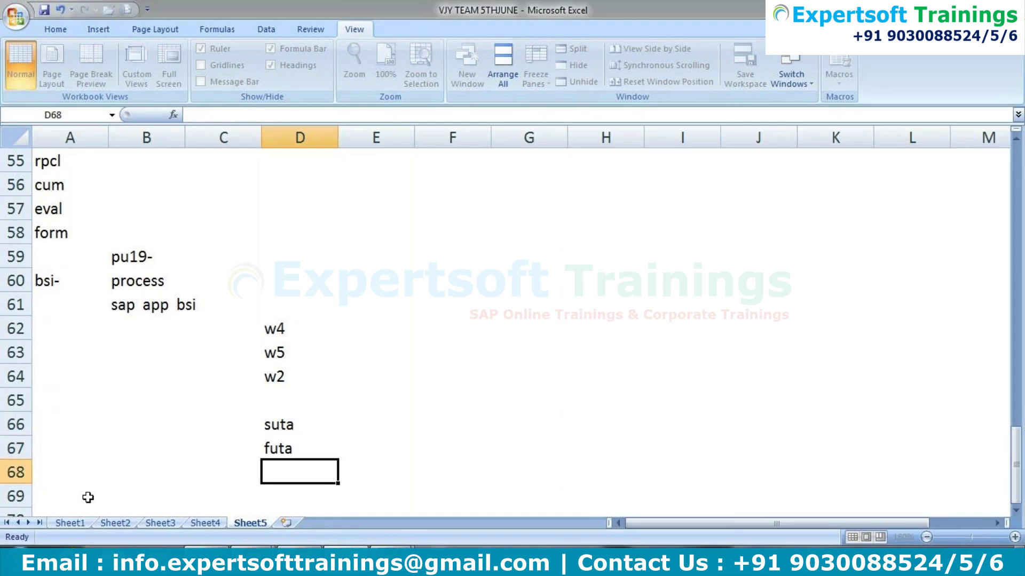
pyautogui.press('Up')
pyautogui.press('Up')
pyautogui.press('Right')
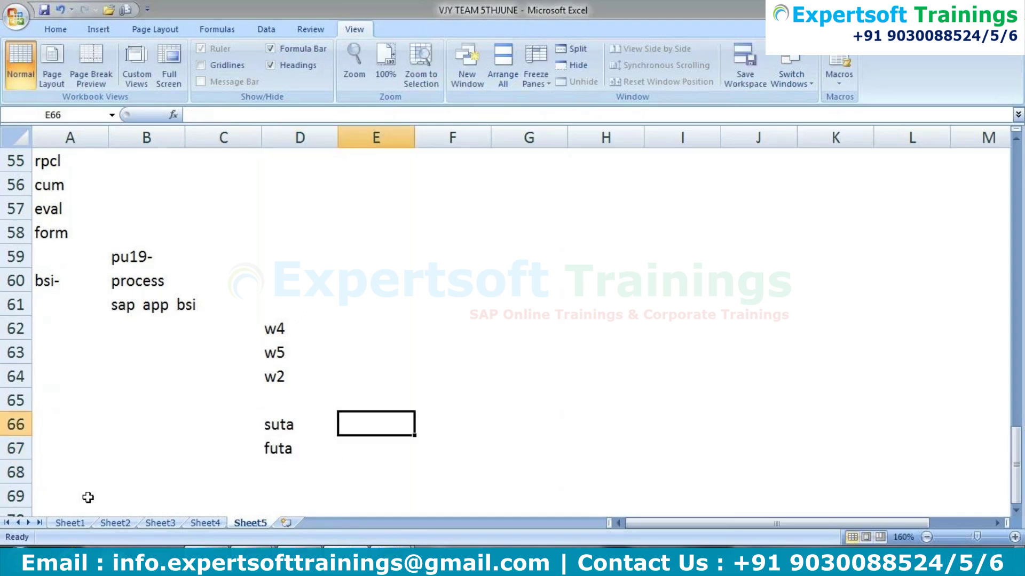
pyautogui.press('Down')
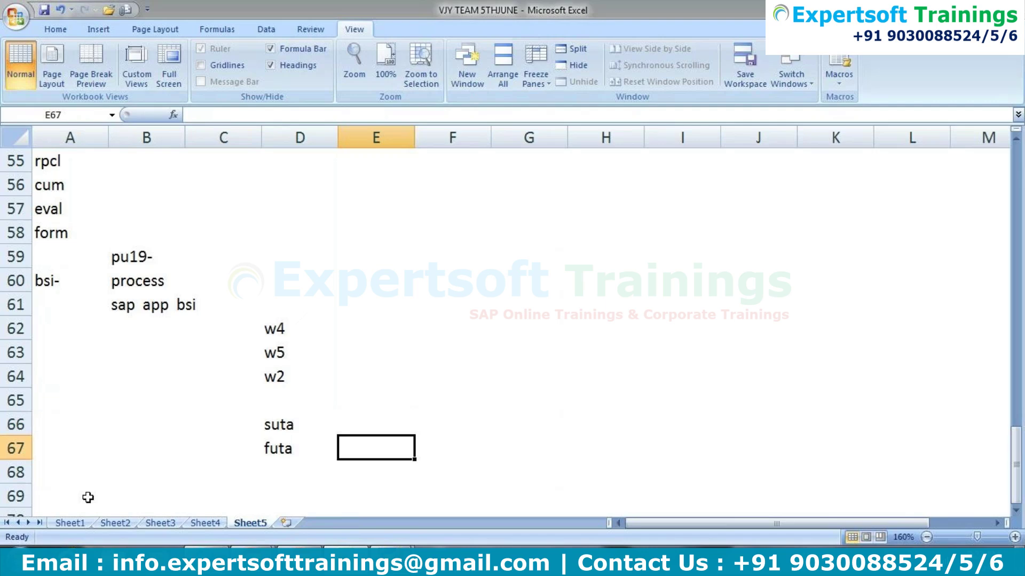
pyautogui.press('Down')
pyautogui.press('Left')
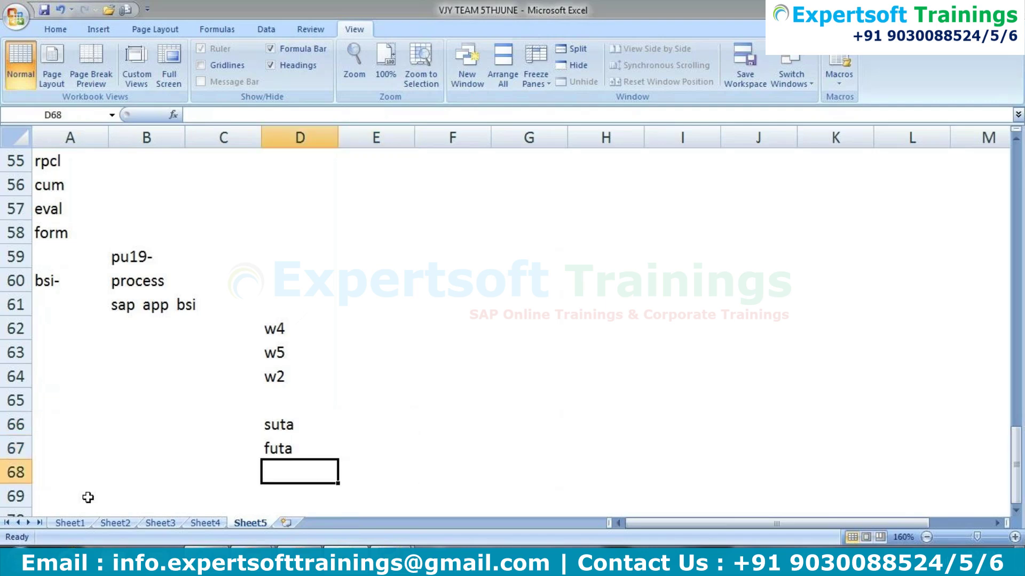
# - Switch to the SAP Tax Reporter, expand the Quarterly tax forms and select Form 941 and Form 941 Return Puerto Rico
pyautogui.hotkey('alt', 'Tab')
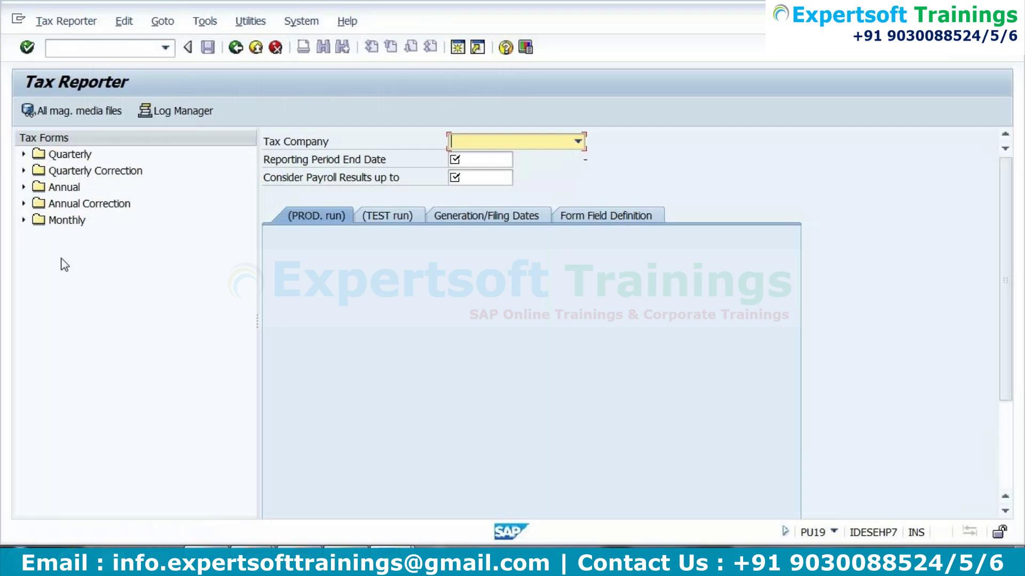
pyautogui.click(24, 155)
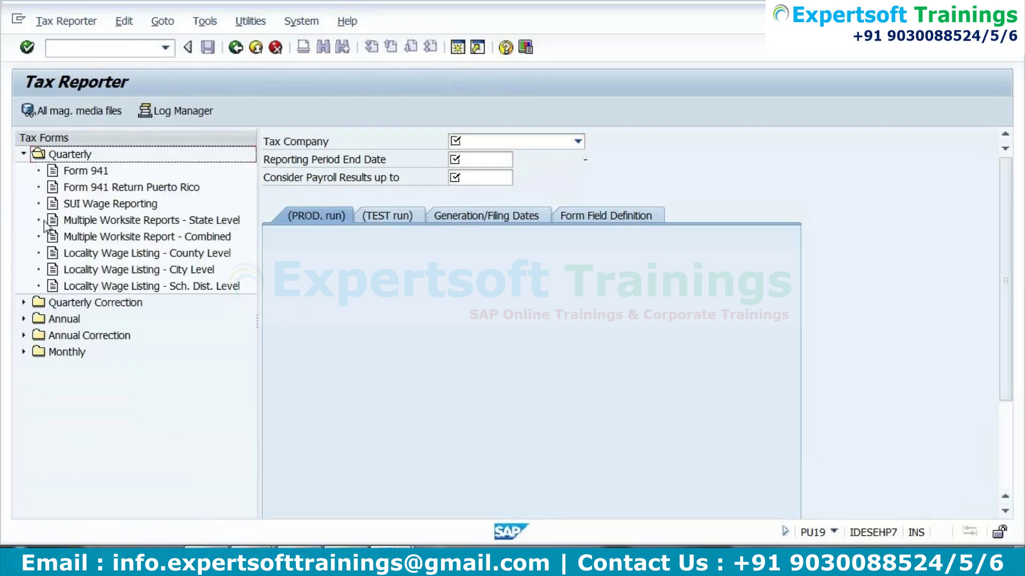
pyautogui.click(95, 174)
pyautogui.click(101, 188)
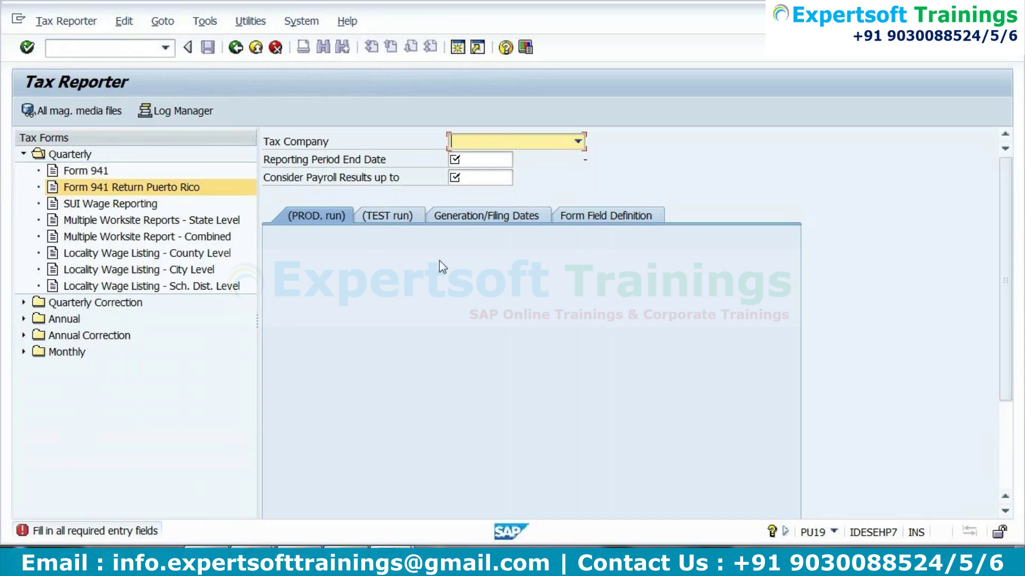
# - Return to the Excel sheet and note pp dm pay gen in B41, beside bs
pyautogui.hotkey('alt', 'Tab')
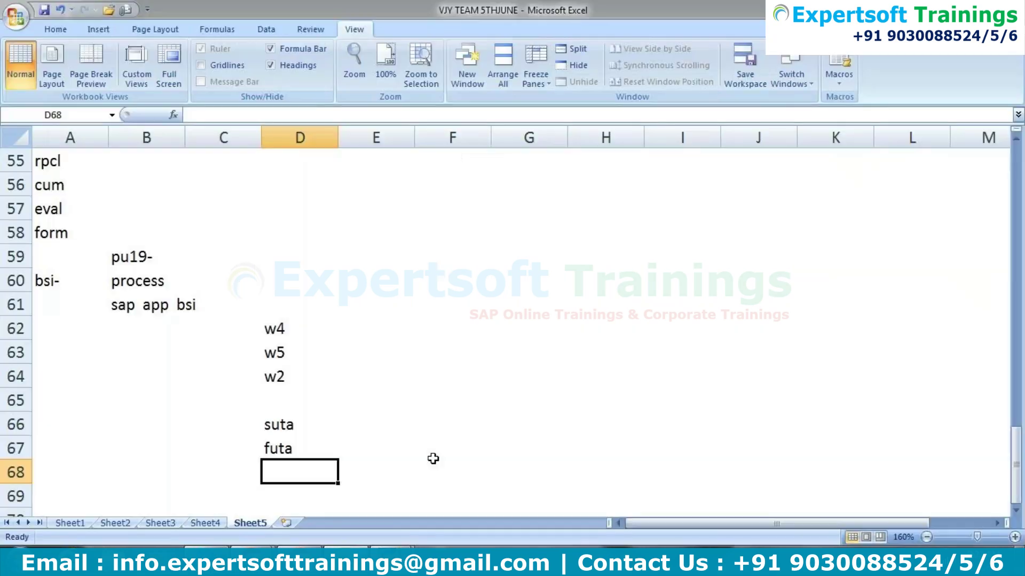
pyautogui.click(377, 465)
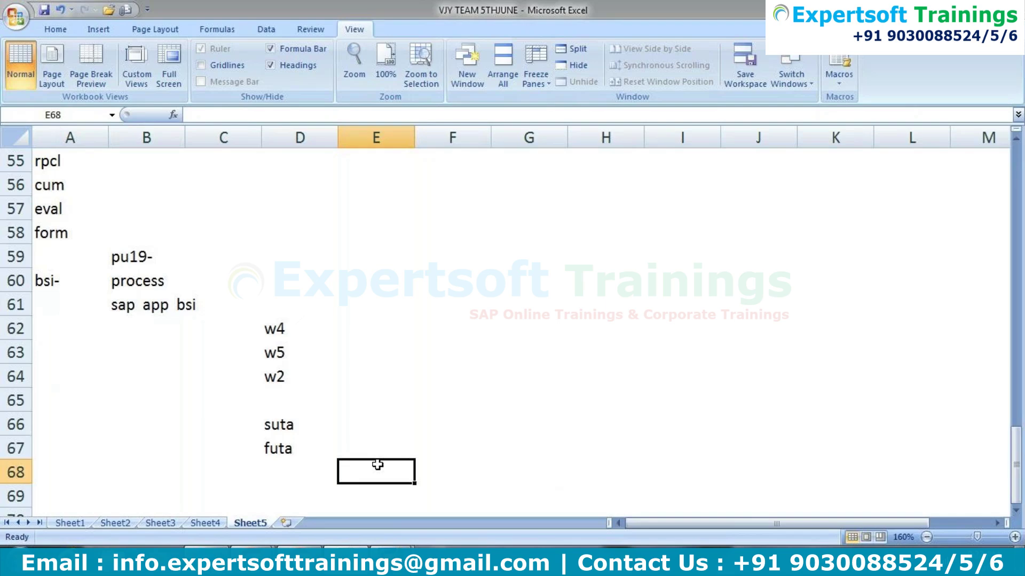
pyautogui.press('Left')
pyautogui.press('Left')
pyautogui.press('Left')
pyautogui.press('Left')
pyautogui.press('Up')
pyautogui.press('Up')
pyautogui.press('Up')
pyautogui.press('Up')
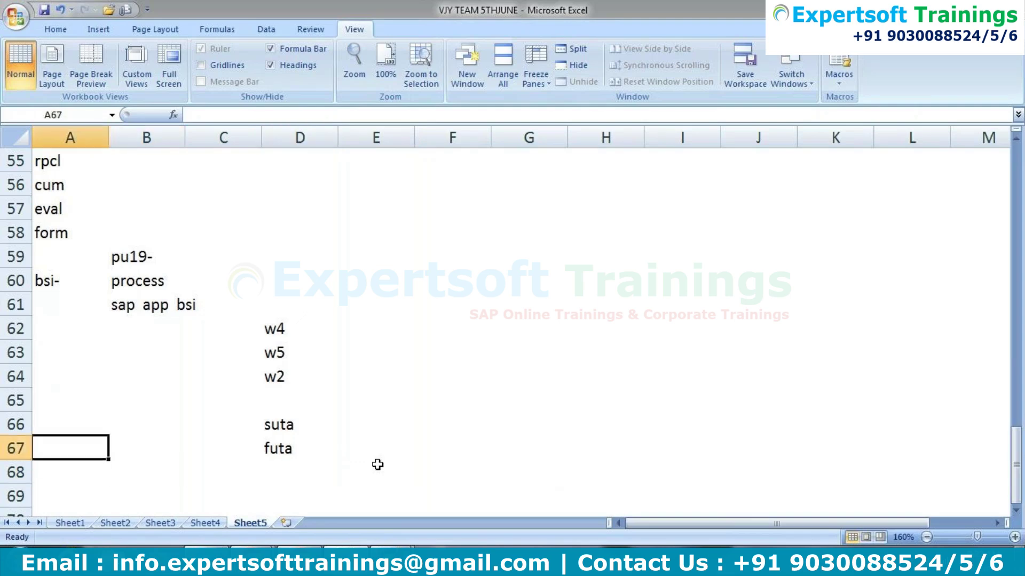
pyautogui.press('Up')
pyautogui.press('Up')
pyautogui.press('Up')
pyautogui.press('Up')
pyautogui.press('Up')
pyautogui.press('Up')
pyautogui.press('Up')
pyautogui.press('Up')
pyautogui.press('Up')
pyautogui.press('Up')
pyautogui.press('Up')
pyautogui.press('Up')
pyautogui.press('Up')
pyautogui.press('Up')
pyautogui.press('Up')
pyautogui.press('Up')
pyautogui.press('Up')
pyautogui.press('Up')
pyautogui.press('Up')
pyautogui.press('Up')
pyautogui.press('Down')
pyautogui.press('Down')
pyautogui.press('Down')
pyautogui.press('Down')
pyautogui.press('Down')
pyautogui.press('Down')
pyautogui.press('Down')
pyautogui.press('Down')
pyautogui.press('Down')
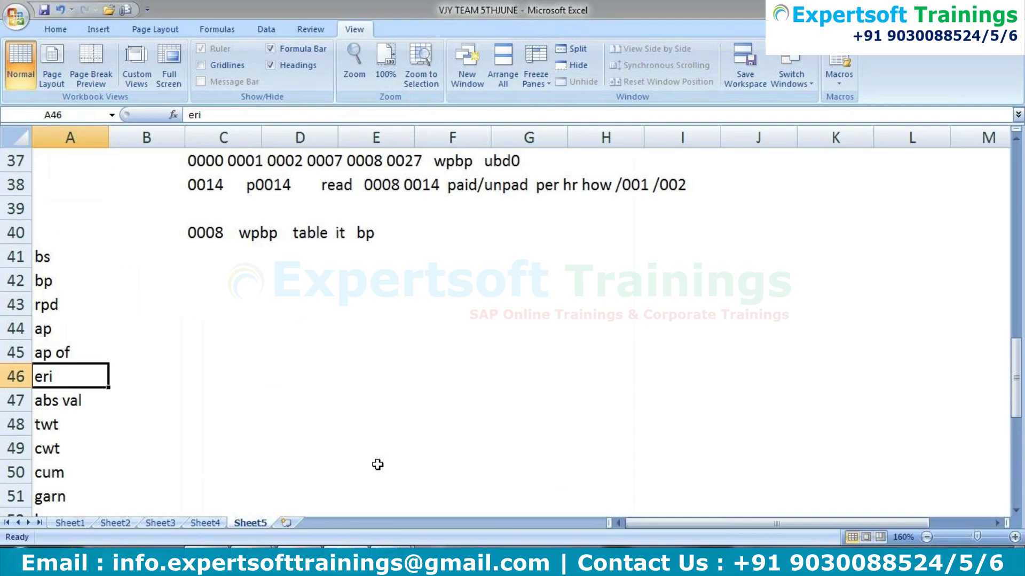
pyautogui.press('Up')
pyautogui.press('Up')
pyautogui.press('Up')
pyautogui.press('Up')
pyautogui.press('Up')
pyautogui.press('Right')
pyautogui.write('p')
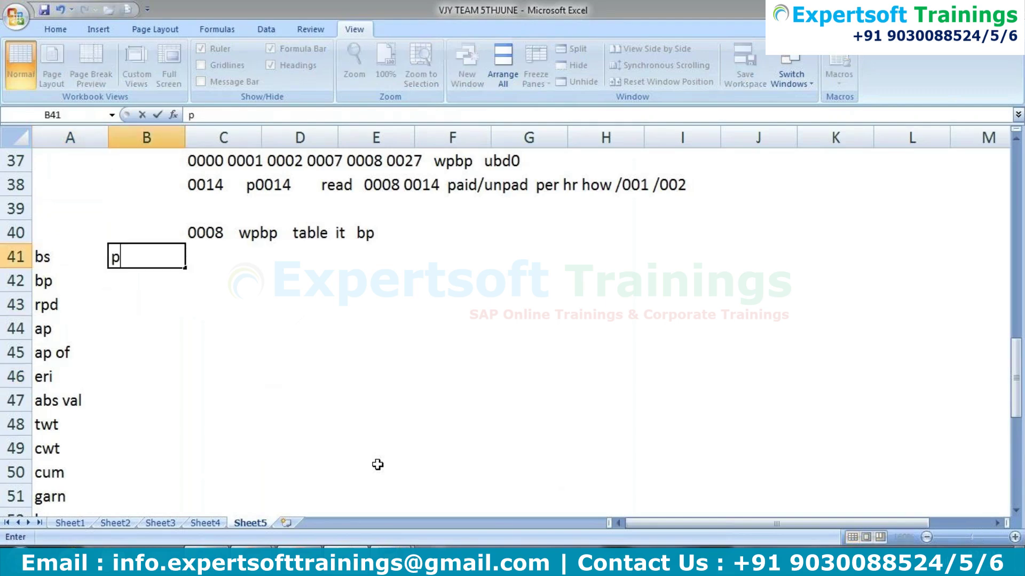
pyautogui.write('p  dm  pay gen')
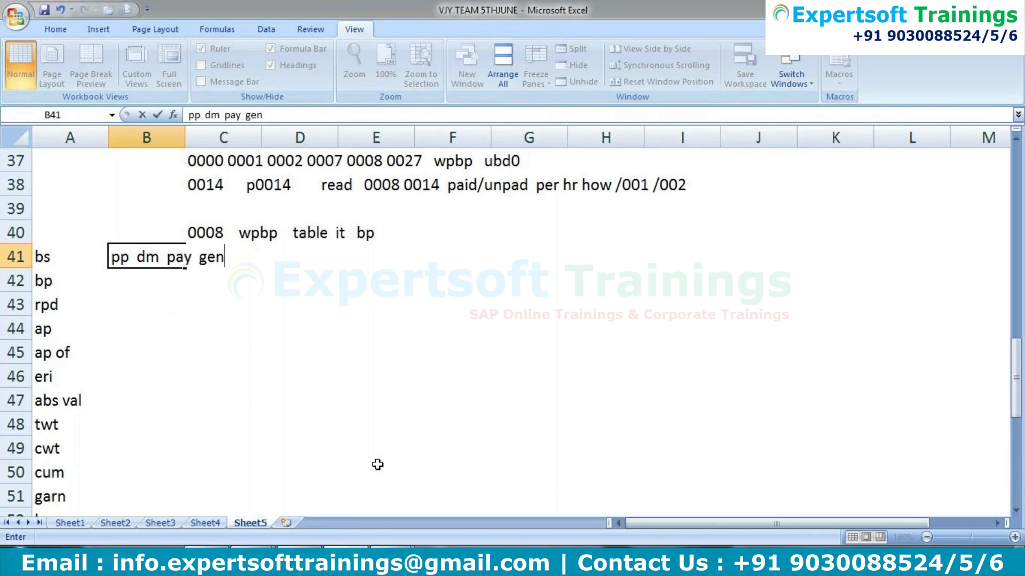
pyautogui.press('Return')
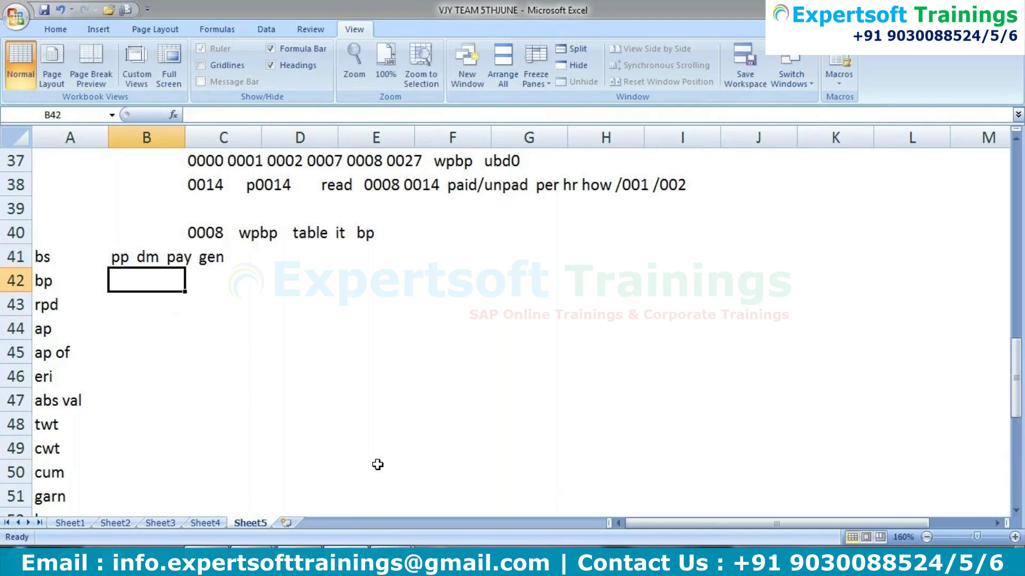
# - Enter 18 0008- beside bp in B42 and 0014- beside rpd in B43
pyautogui.press('BackSpace')
pyautogui.write('8  00')
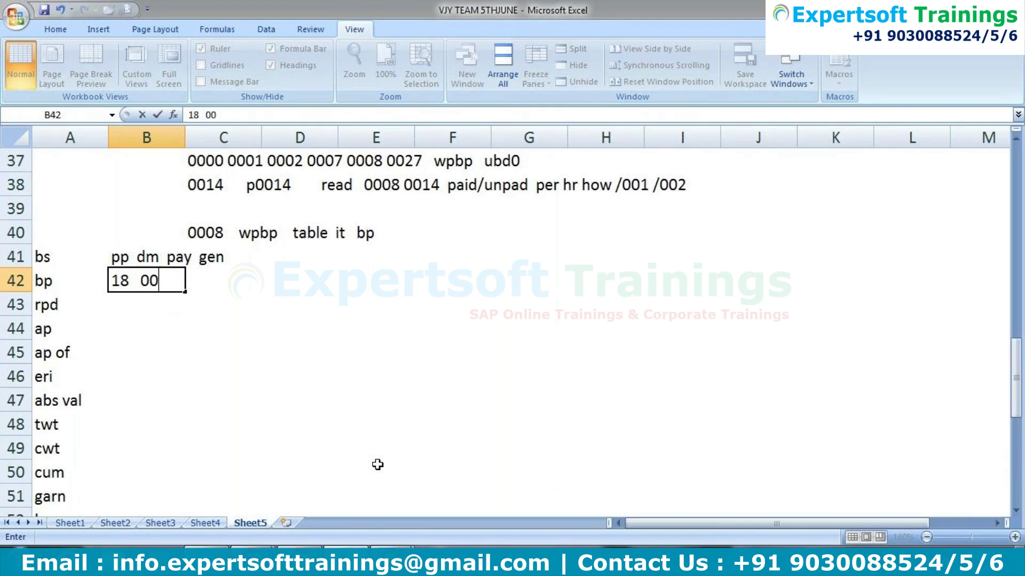
pyautogui.write('08-')
pyautogui.press('Return')
pyautogui.write('0014-')
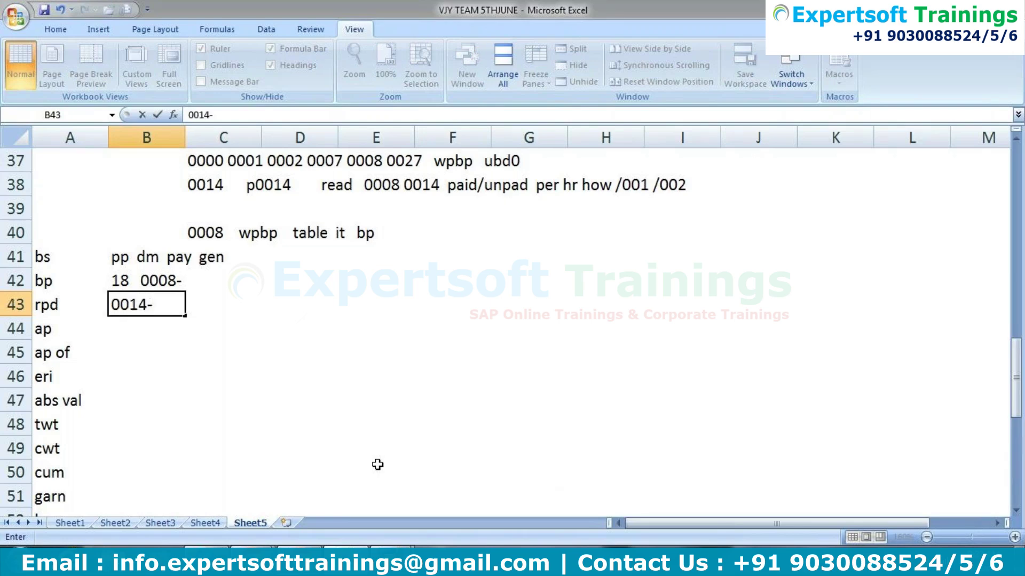
pyautogui.press('Return')
# - Enter 0015- beside ap in B44, 0267- beside ap of in B45 and 2010- beside eri in B46
pyautogui.write('0015-')
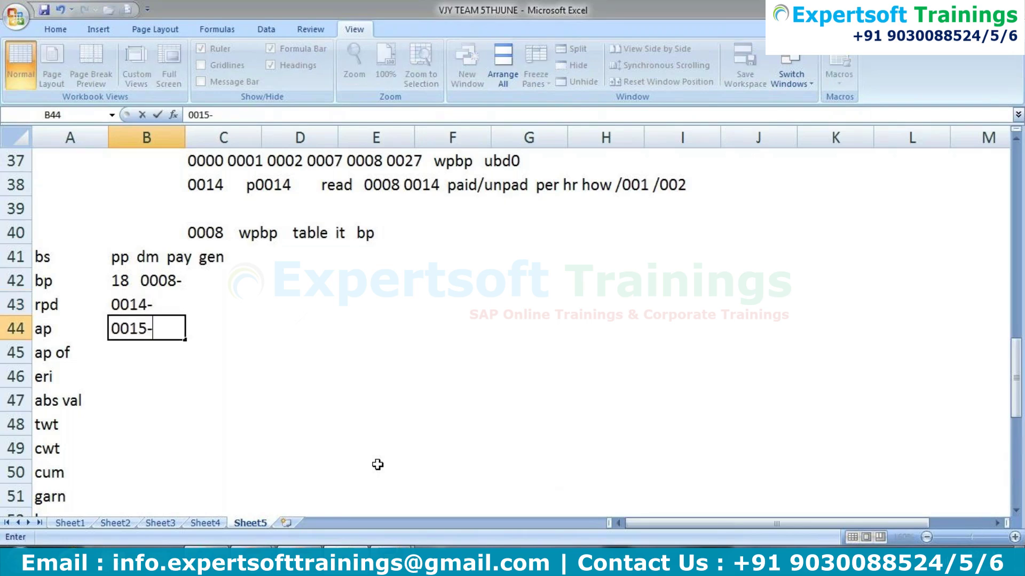
pyautogui.press('Return')
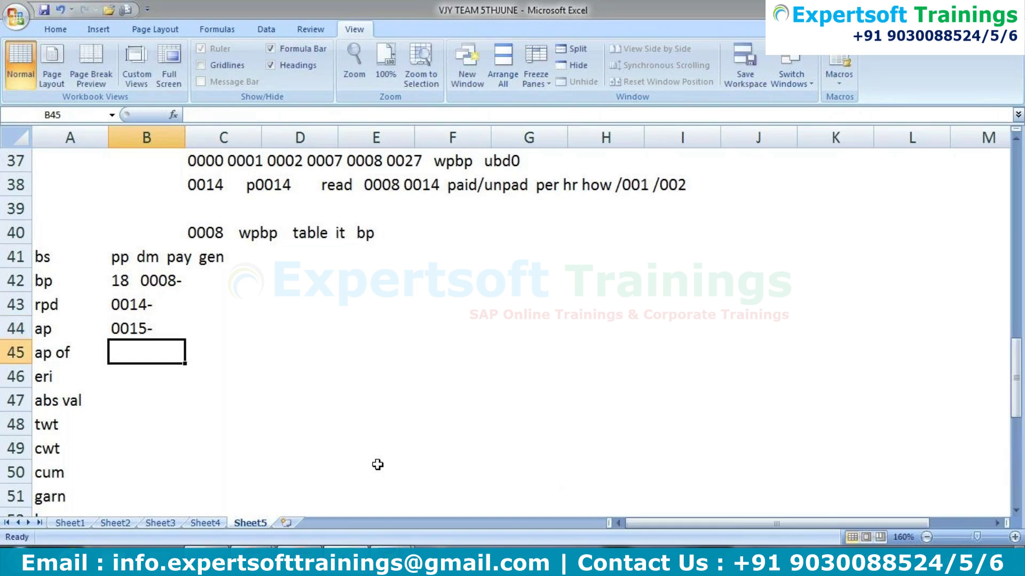
pyautogui.write('0267-')
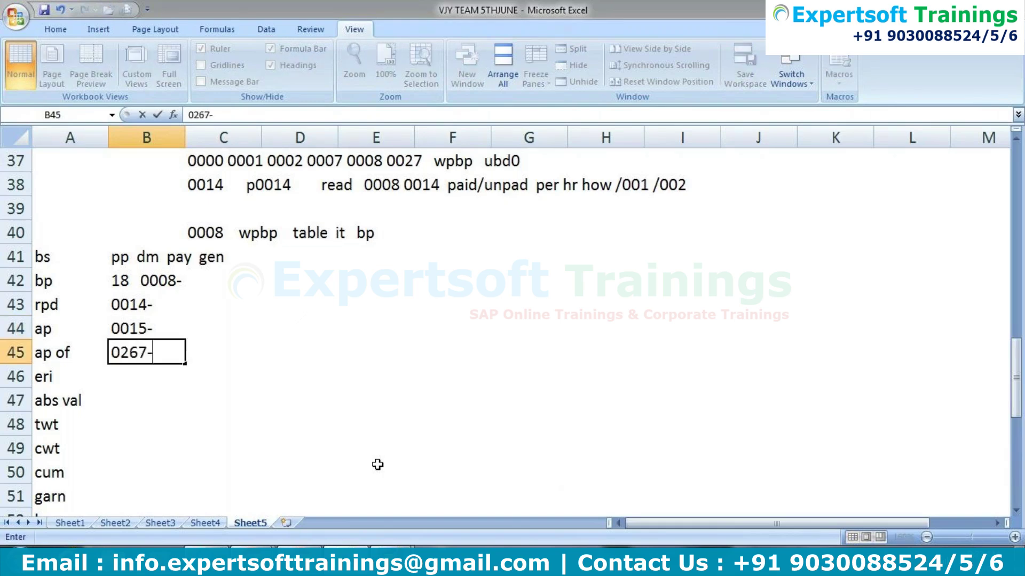
pyautogui.press('Return')
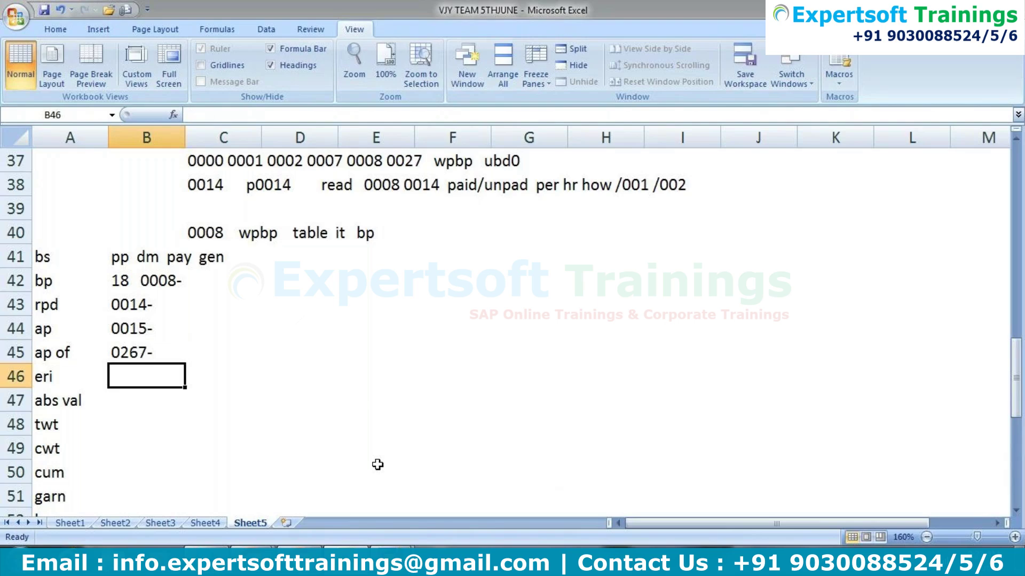
pyautogui.write('2010-')
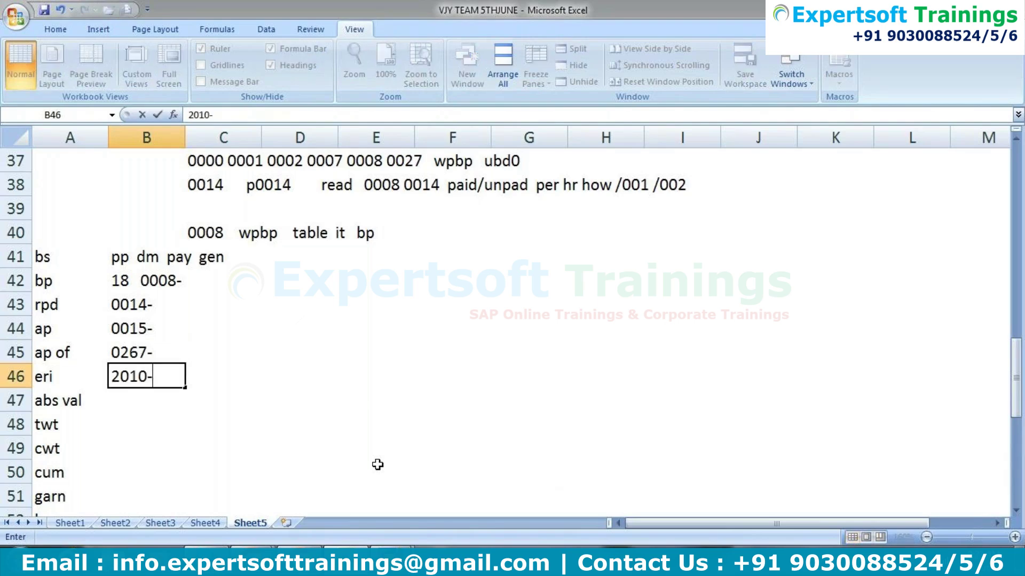
pyautogui.press('Return')
# - Note paid--unpaid v_t554c in B47, beside abs val
pyautogui.write('p')
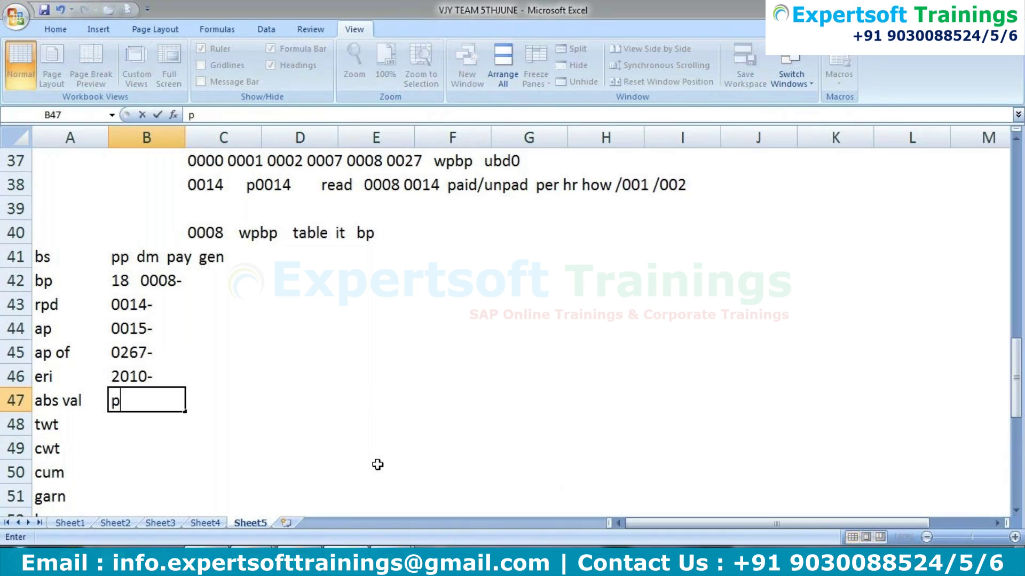
pyautogui.write('aid--unpaid')
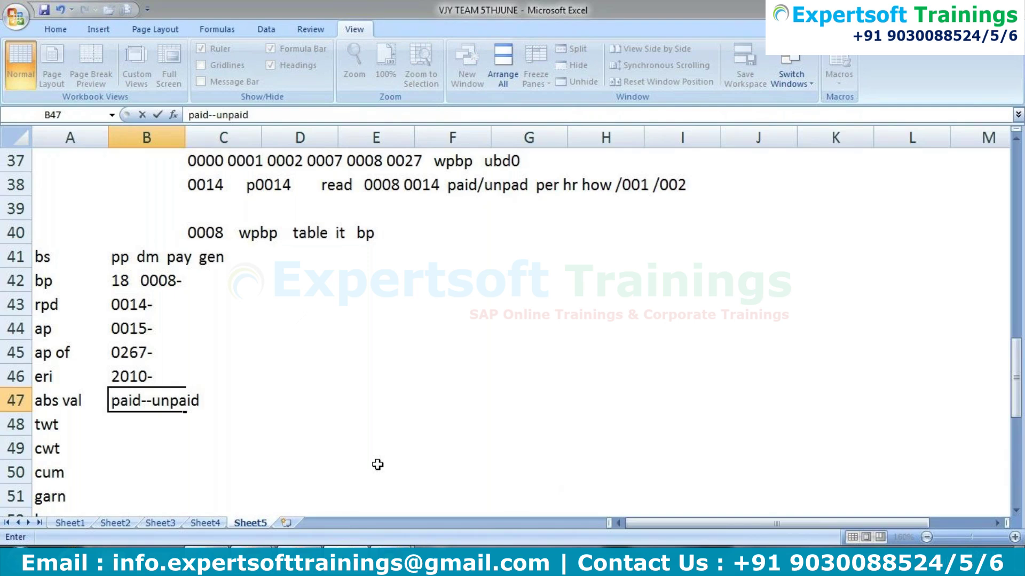
pyautogui.write(' v_t554c')
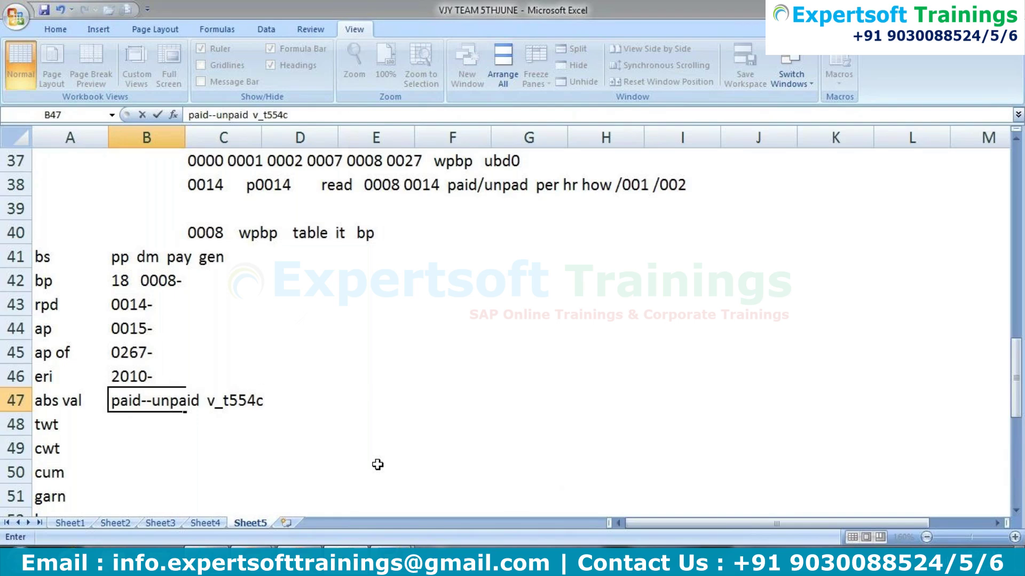
pyautogui.press('Return')
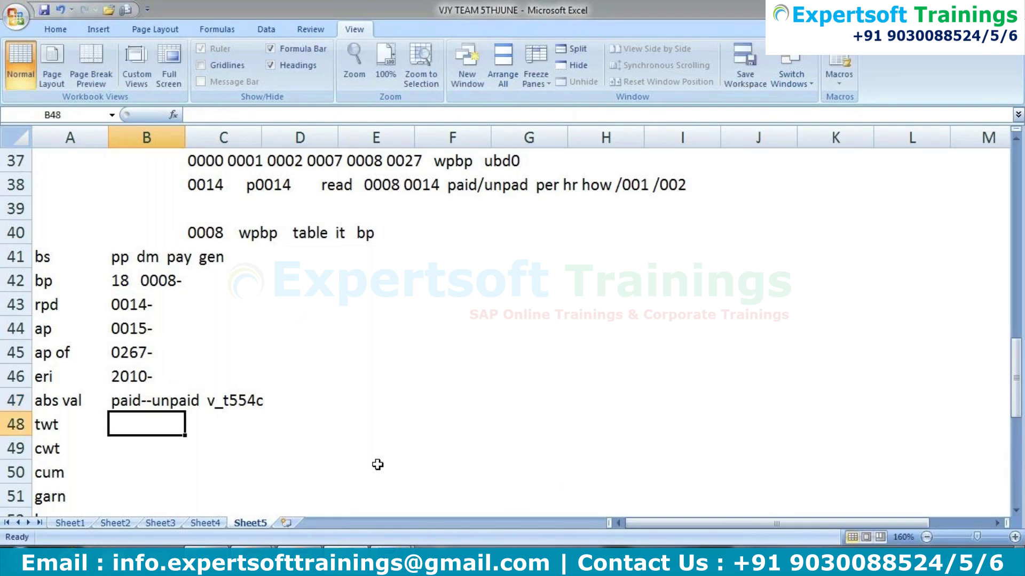
# - Note ot --te---zl payroll ot 5 rate-- in B48, beside twt
pyautogui.write('ot')
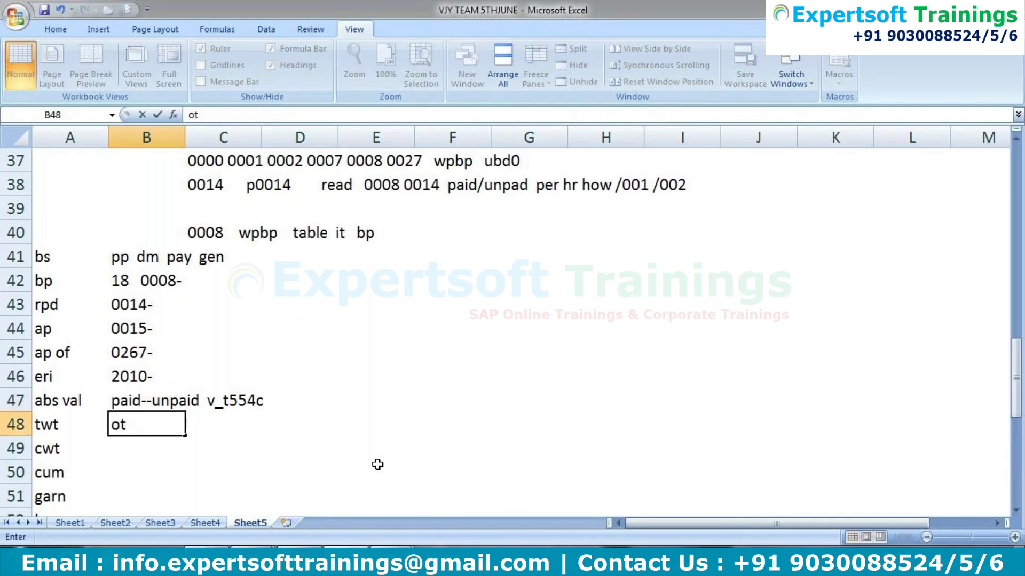
pyautogui.write('   --te---zl  payro')
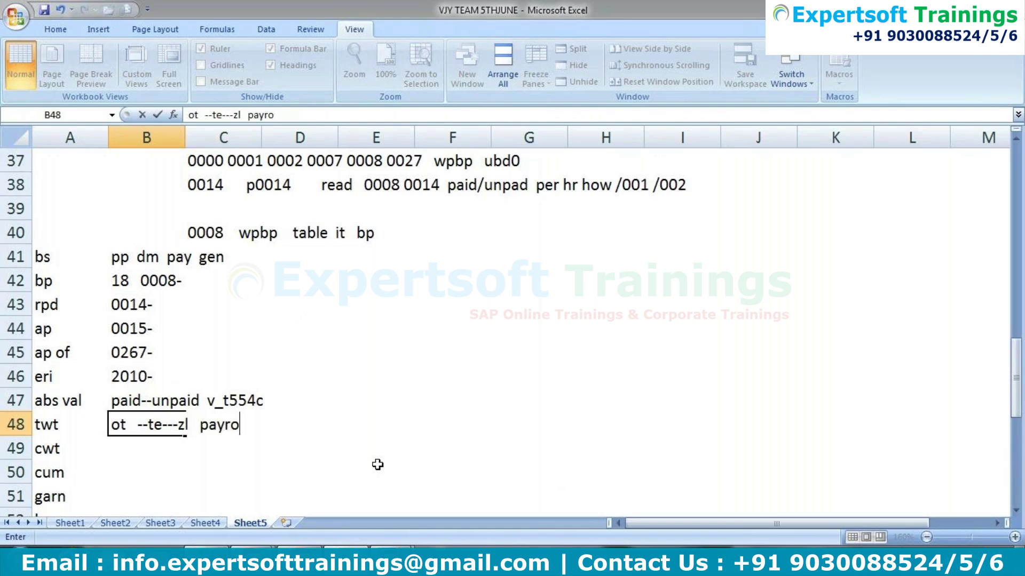
pyautogui.write('ll  ot 5 rate--')
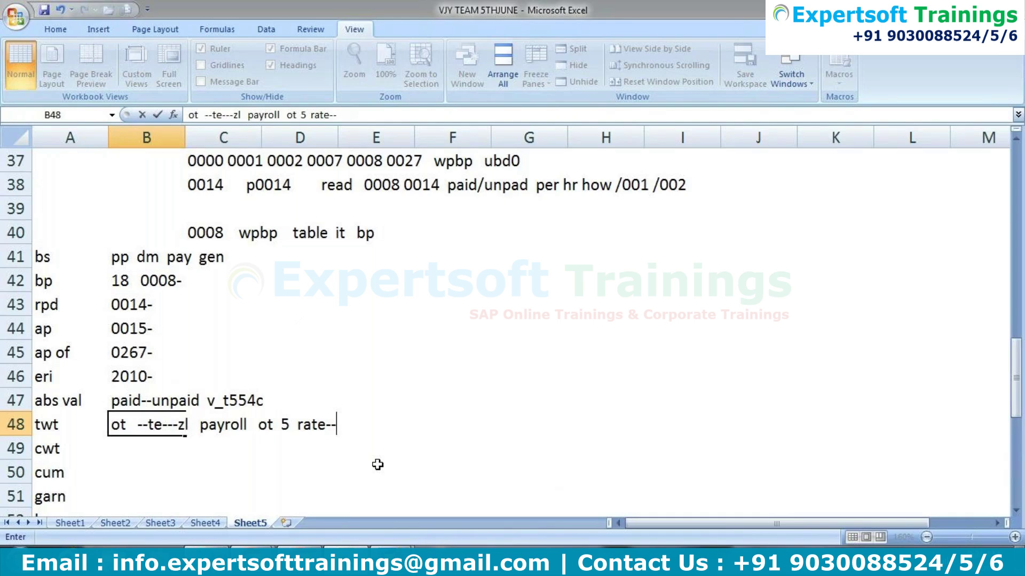
pyautogui.press('Return')
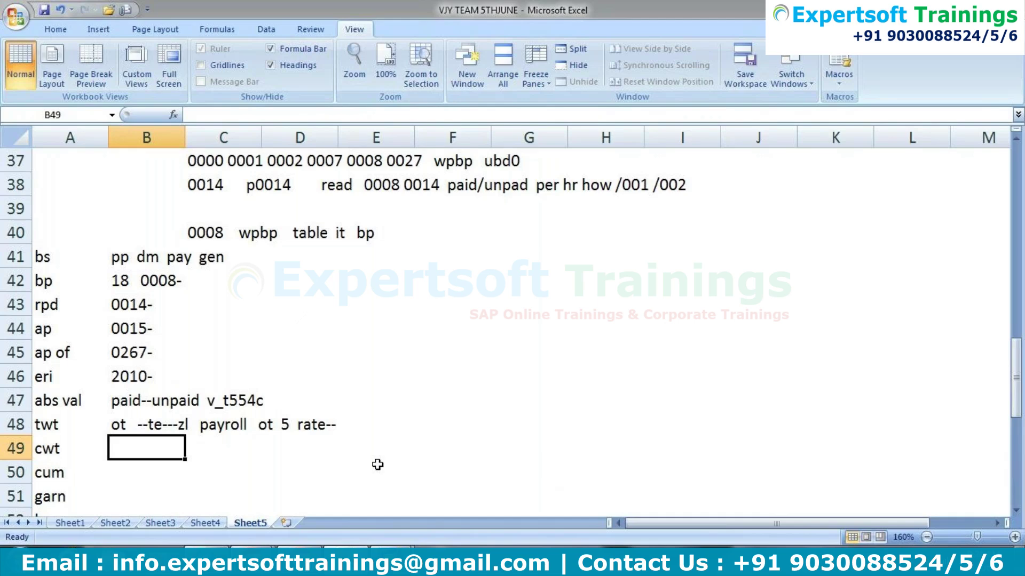
# - Add the note tm payroll 2010 no of hrs-- in F48, on the twt row
pyautogui.press('Right')
pyautogui.press('Right')
pyautogui.press('Right')
pyautogui.press('Right')
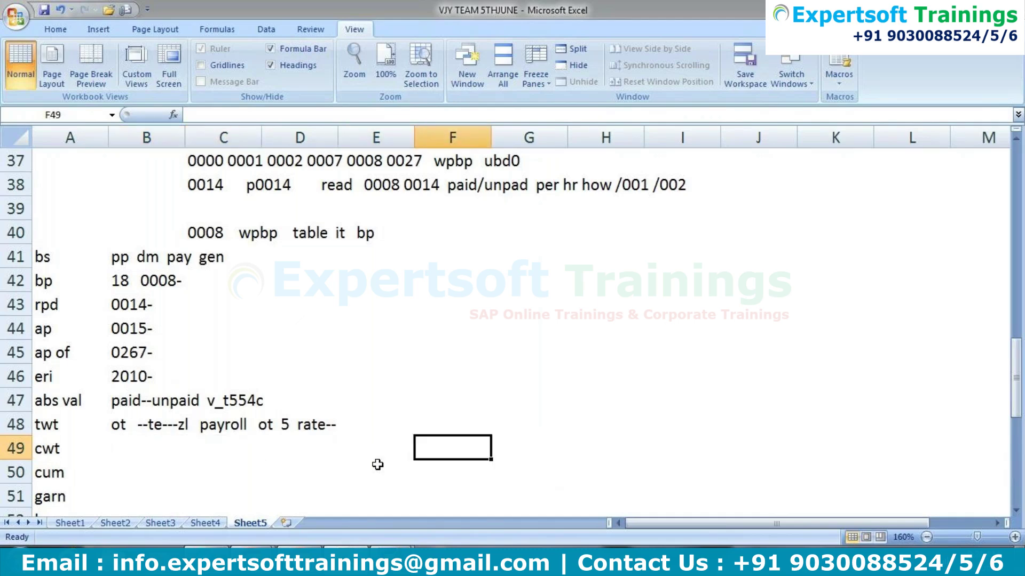
pyautogui.press('Up')
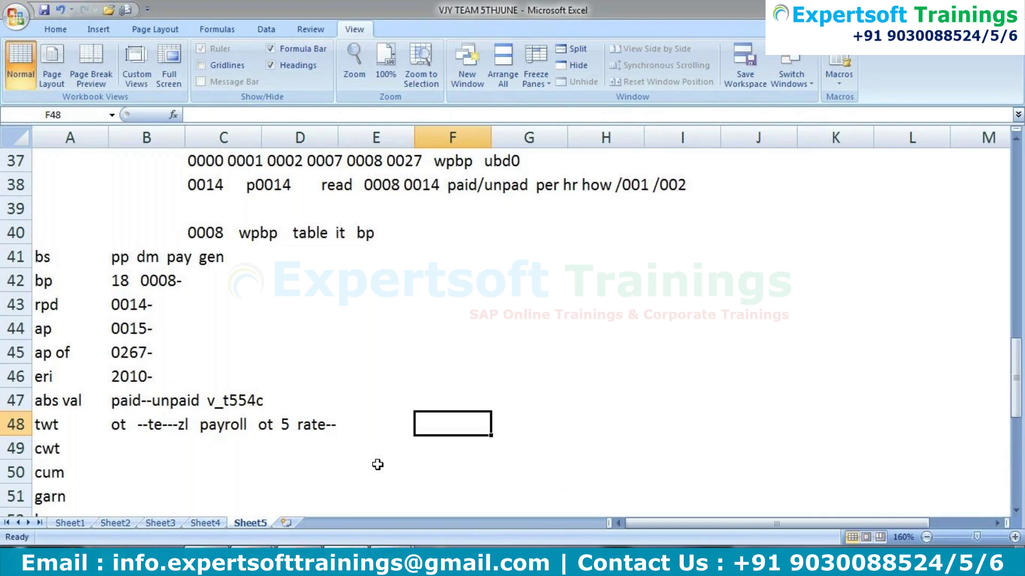
pyautogui.write('2')
pyautogui.press('BackSpace')
pyautogui.write('tm payroll')
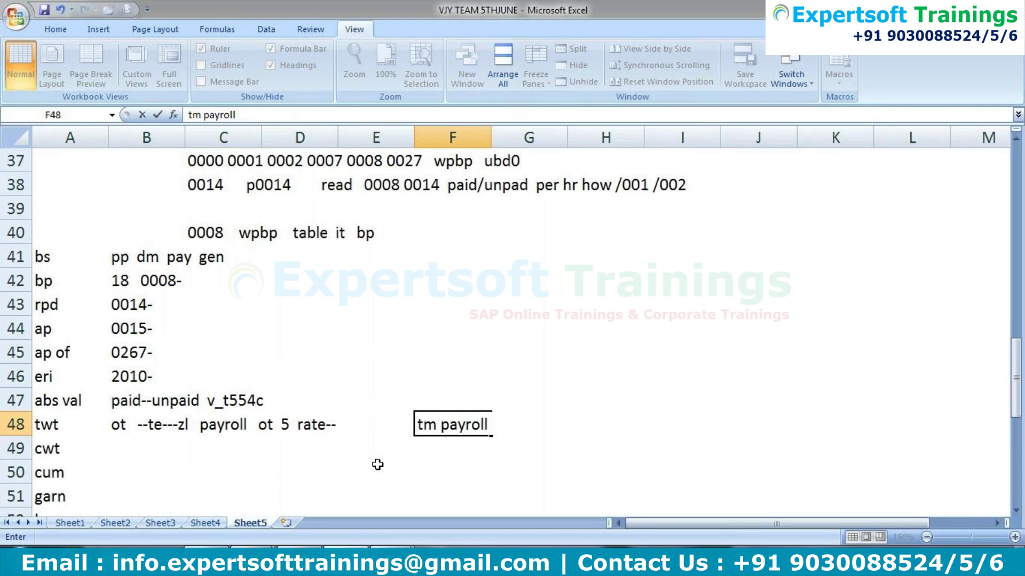
pyautogui.write('2010')
pyautogui.write('no of hrs--')
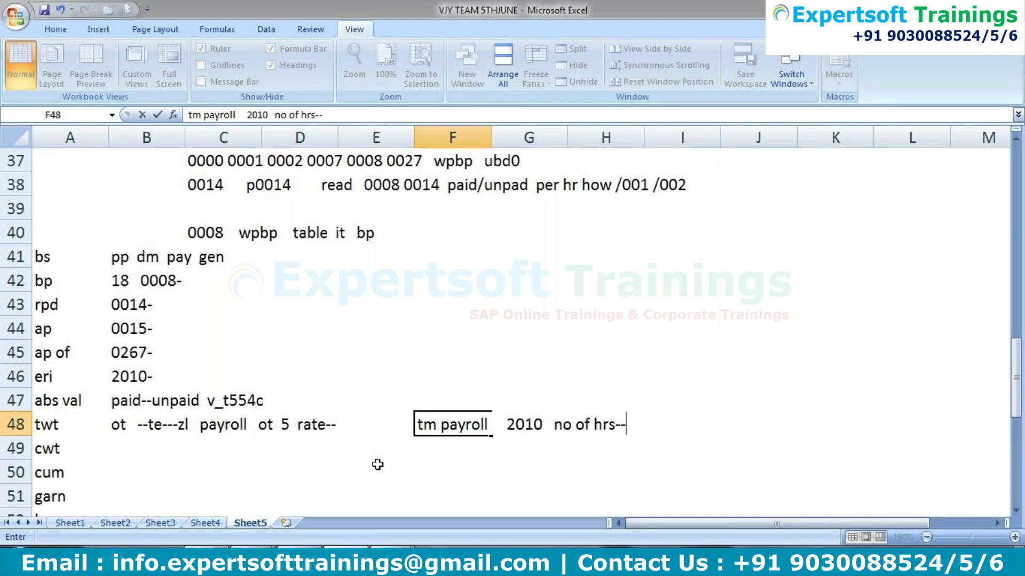
pyautogui.press('Return')
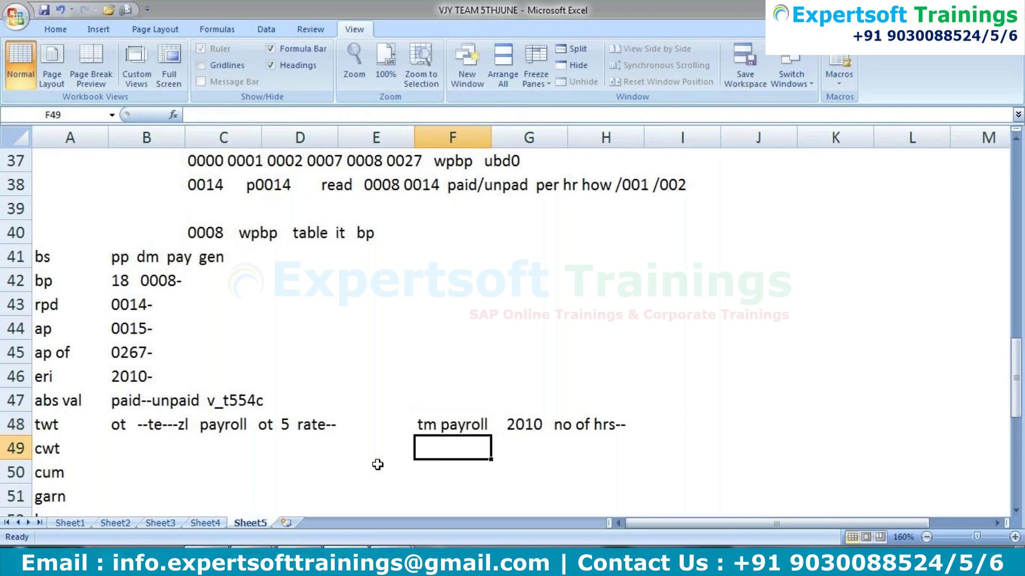
pyautogui.press('Down')
pyautogui.press('Down')
pyautogui.press('Down')
pyautogui.press('Left')
pyautogui.press('Left')
pyautogui.press('Left')
pyautogui.press('Up')
pyautogui.press('Up')
pyautogui.press('Up')
pyautogui.press('Left')
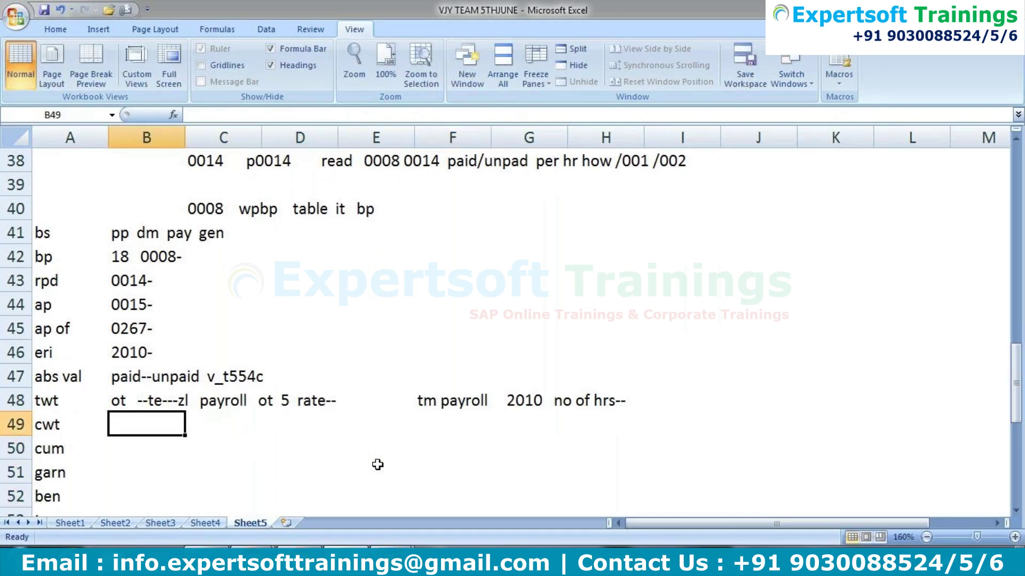
pyautogui.press('Right')
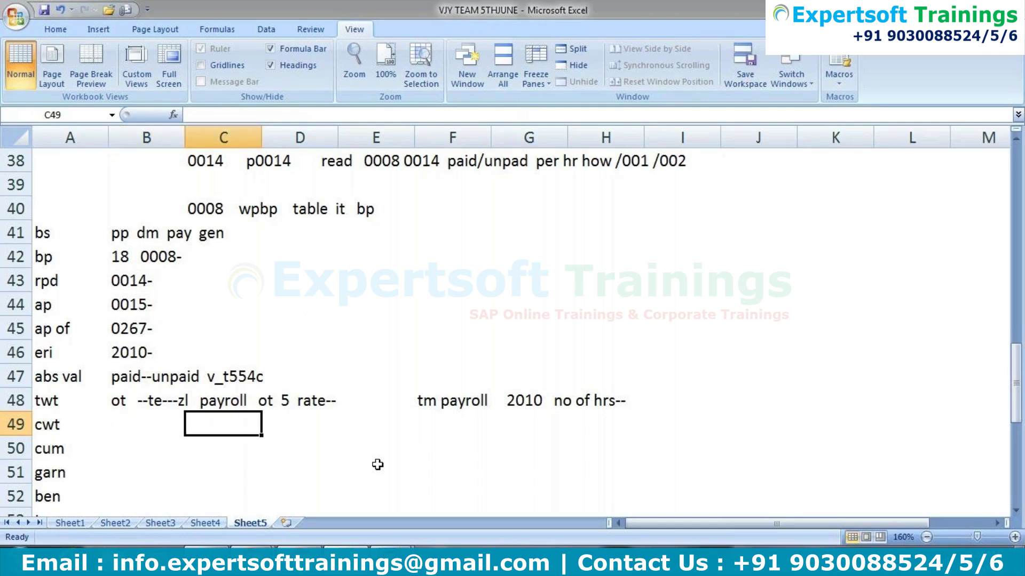
pyautogui.write('bp')
pyautogui.press('BackSpace')
pyautogui.press('BackSpace')
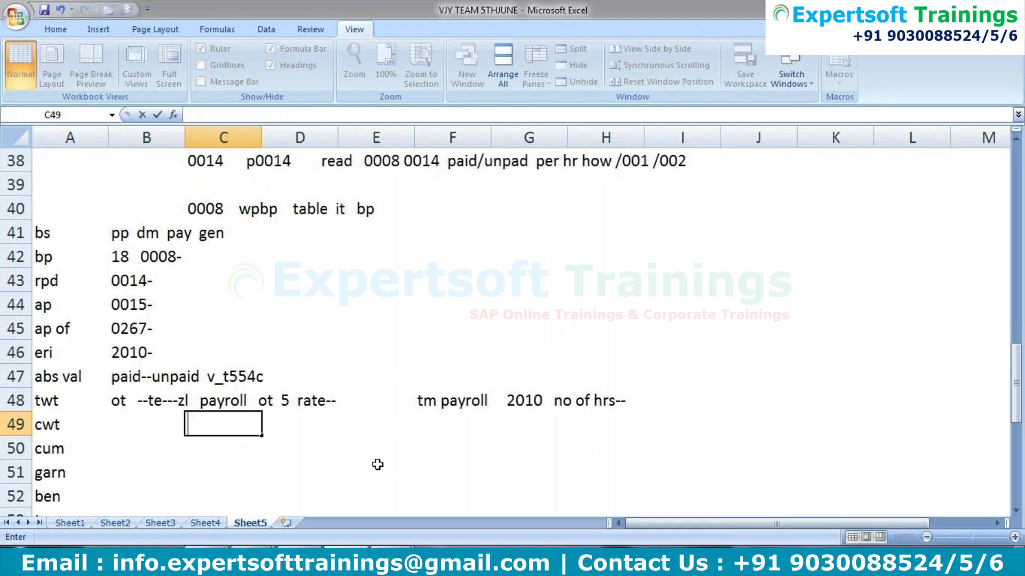
# - Below the futa entry, list bp, ca, car, com, proj all and bonu in B70 through B75
pyautogui.press('Down')
pyautogui.press('Down')
pyautogui.press('Down')
pyautogui.press('Down')
pyautogui.press('Down')
pyautogui.press('Down')
pyautogui.press('Down')
pyautogui.press('Down')
pyautogui.press('Down')
pyautogui.press('Down')
pyautogui.press('Down')
pyautogui.press('Down')
pyautogui.press('Down')
pyautogui.press('Down')
pyautogui.press('Down')
pyautogui.press('Down')
pyautogui.press('Down')
pyautogui.press('Down')
pyautogui.press('Down')
pyautogui.press('Down')
pyautogui.press('Down')
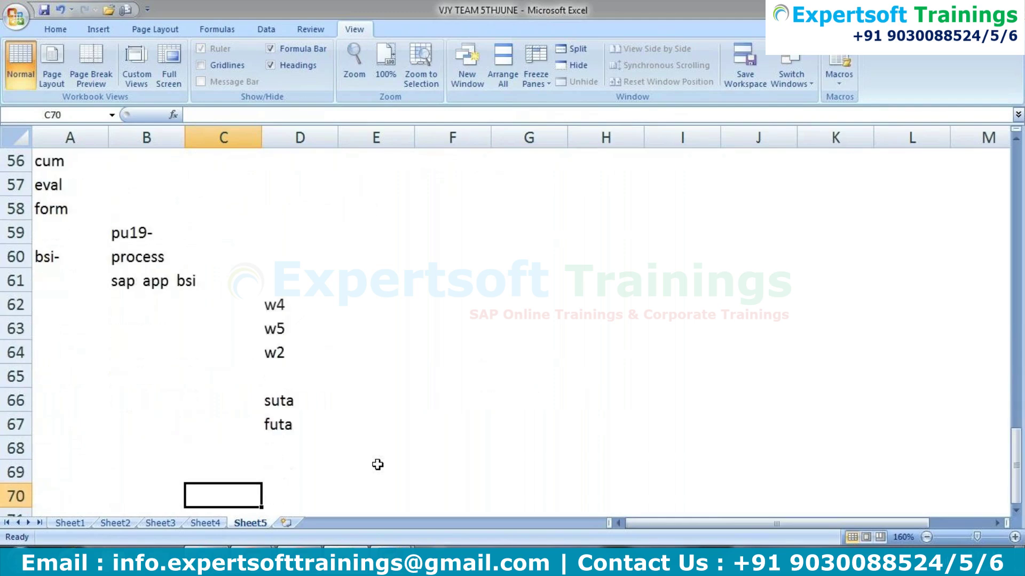
pyautogui.press('Left')
pyautogui.write('bp')
pyautogui.press('Return')
pyautogui.write('ca')
pyautogui.press('Return')
pyautogui.write('car')
pyautogui.press('Return')
pyautogui.write('com')
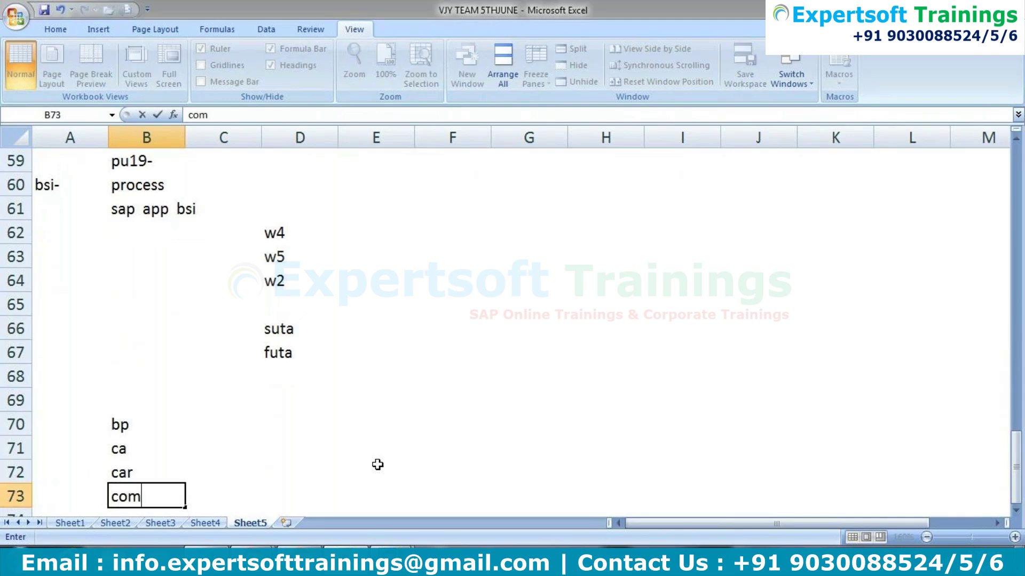
pyautogui.press('Return')
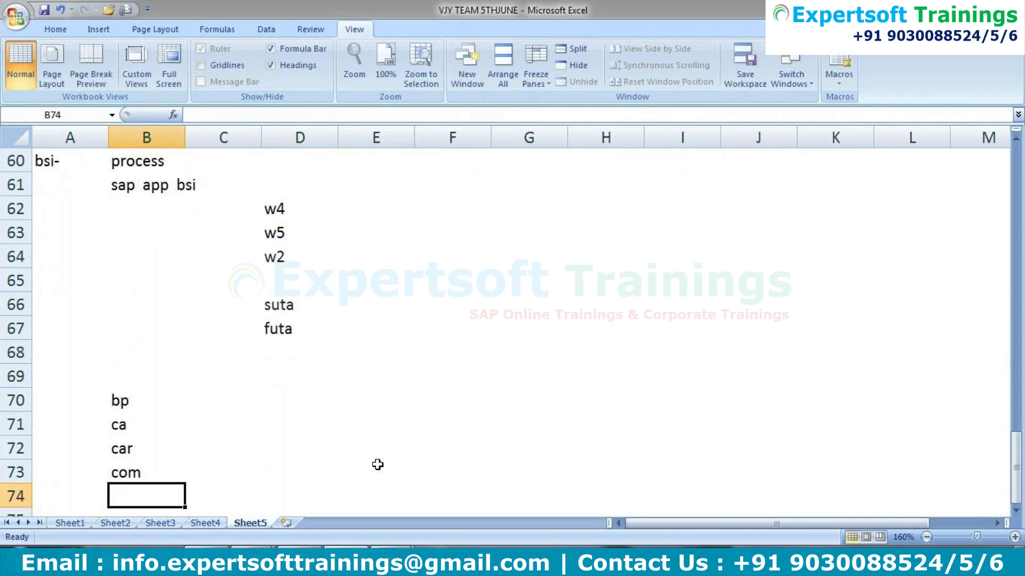
pyautogui.write('proj all')
pyautogui.press('Return')
pyautogui.write('bonu')
# - Enter the column heading gr-c1 in C69, above and beside the new list
pyautogui.press('Up')
pyautogui.press('Up')
pyautogui.press('Up')
pyautogui.press('Right')
pyautogui.press('Up')
pyautogui.press('Up')
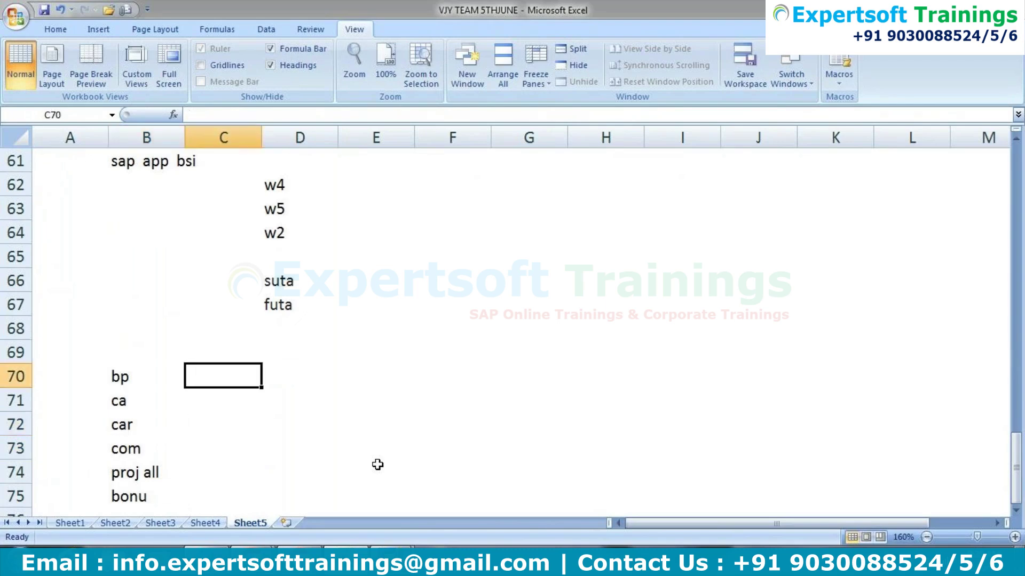
pyautogui.press('Up')
pyautogui.write('gr-')
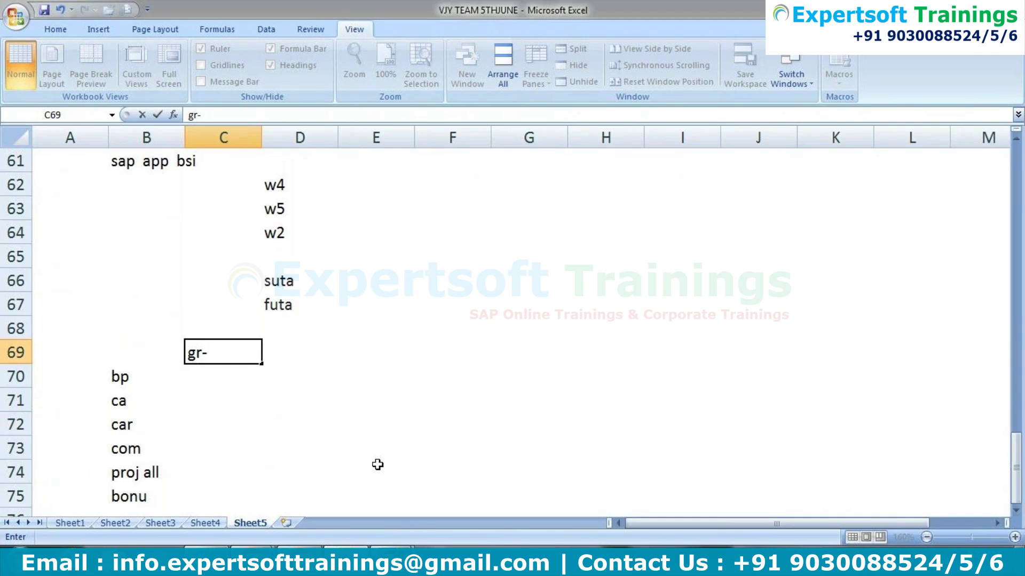
pyautogui.write('c1')
pyautogui.press('Return')
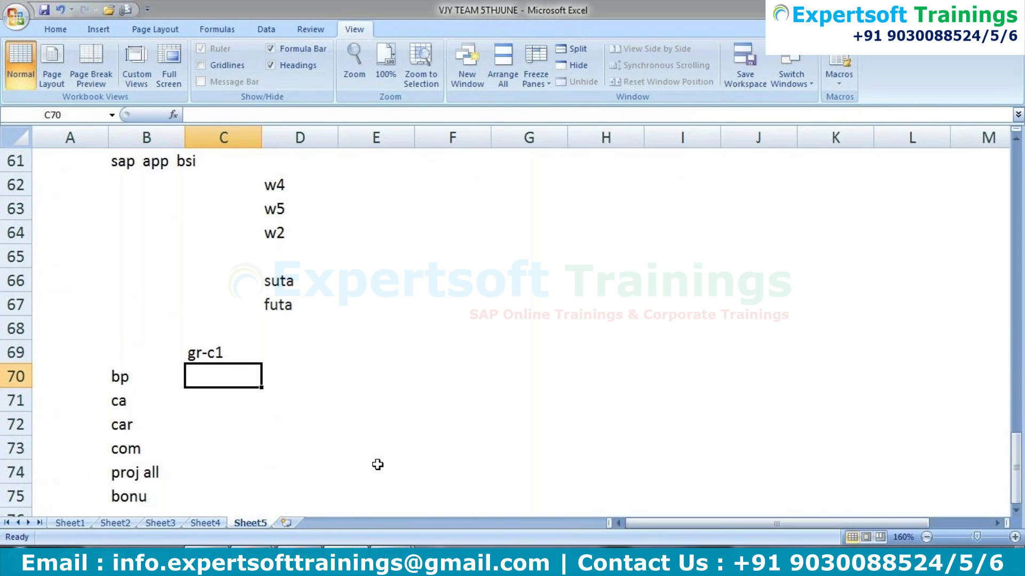
# - Mark all six items from bp to bonu with y under gr-c1, in C70 through C75
pyautogui.write('y')
pyautogui.press('Return')
pyautogui.write('y')
pyautogui.press('Return')
pyautogui.write('y y y')
pyautogui.press('Return')
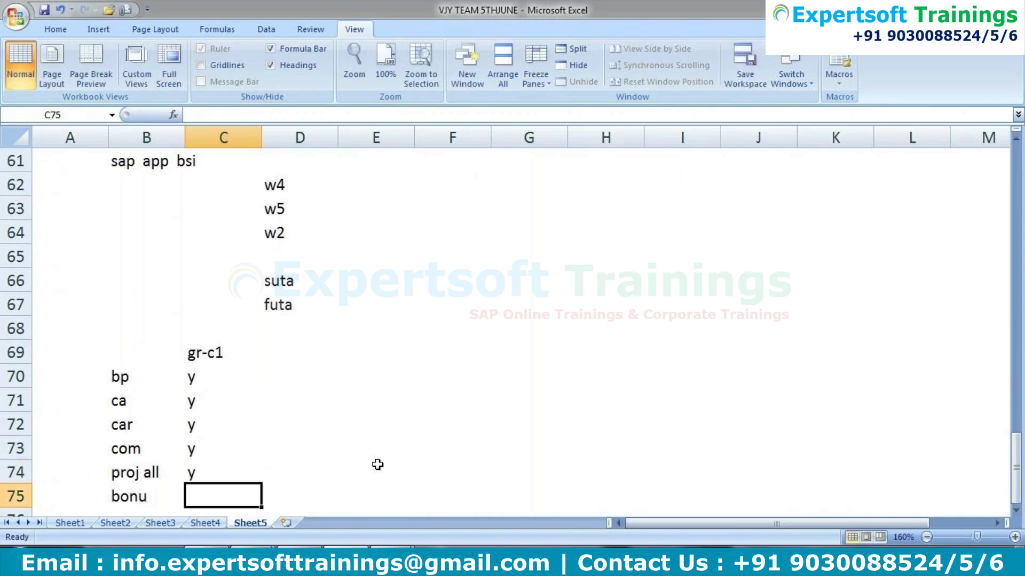
pyautogui.write('y')
pyautogui.press('Return')
# - Enter /101 in C76, directly below the y marks in the gr-c1 column
pyautogui.press('Return')
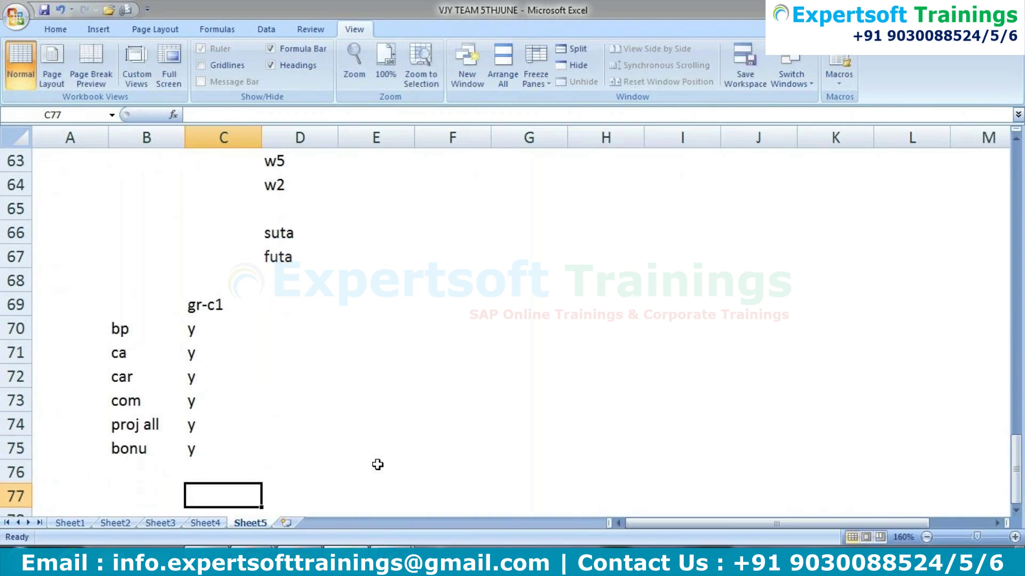
pyautogui.press('Up')
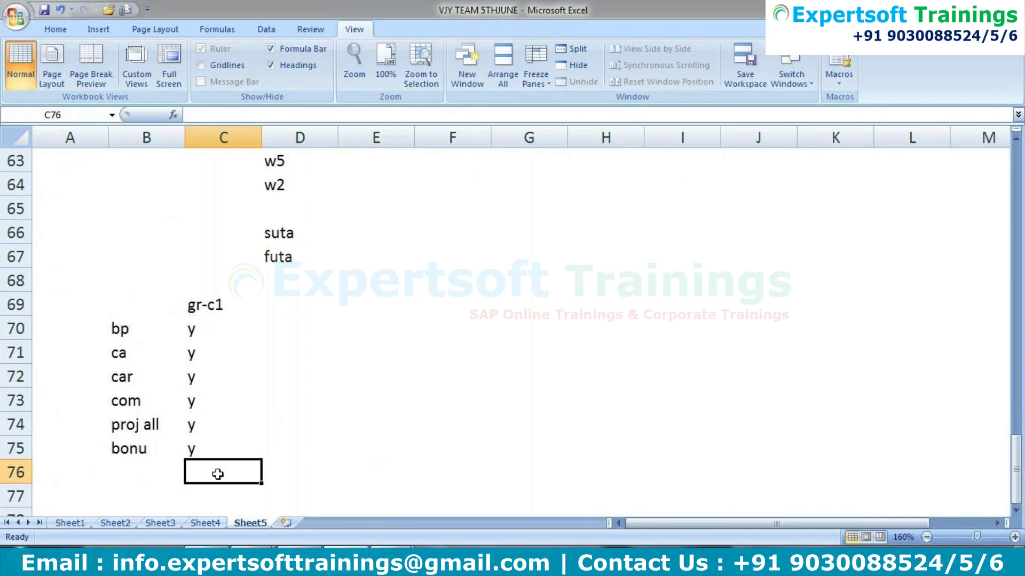
pyautogui.write('/101')
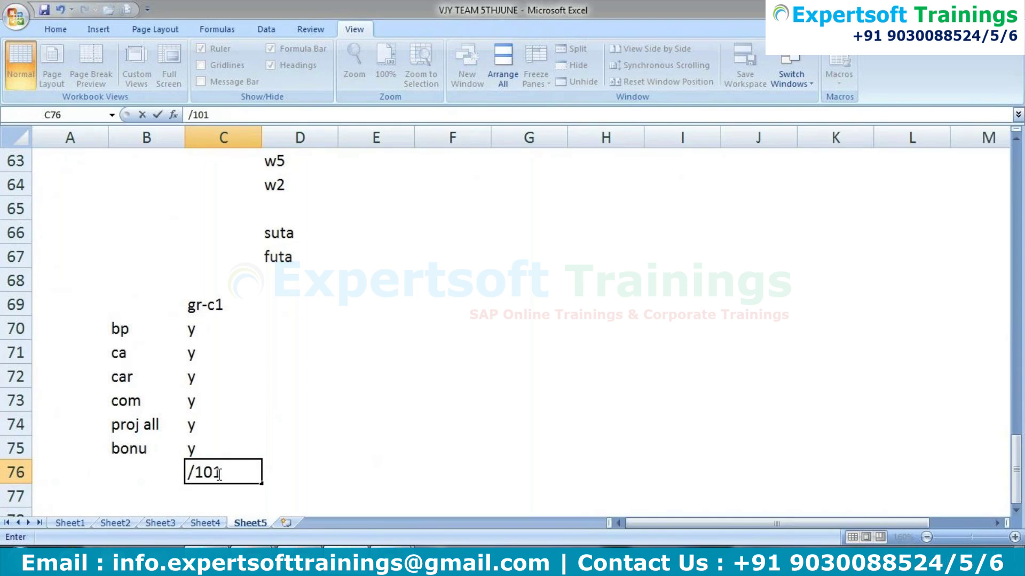
pyautogui.press('Return')
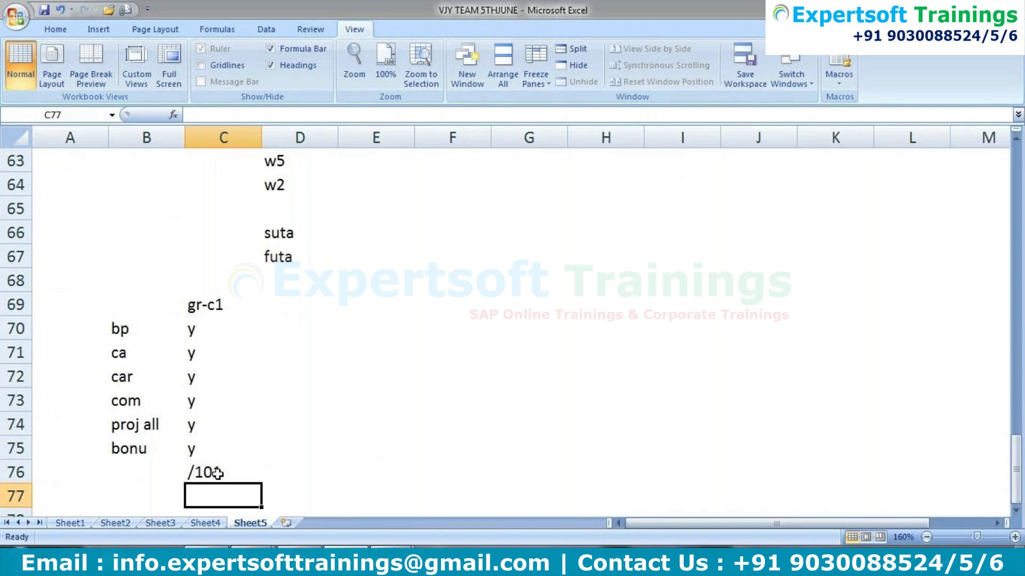
# - Enter the column heading c2 in D69, beside the gr-c1 heading
pyautogui.press('Up')
pyautogui.press('Up')
pyautogui.press('Up')
pyautogui.press('Up')
pyautogui.press('Up')
pyautogui.press('Up')
pyautogui.press('Up')
pyautogui.press('Up')
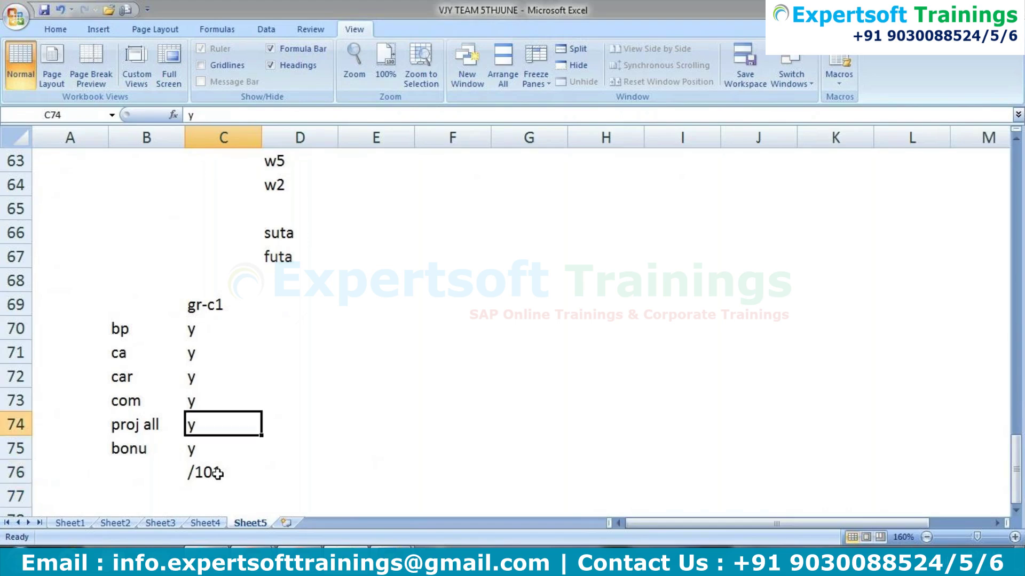
pyautogui.press('Right')
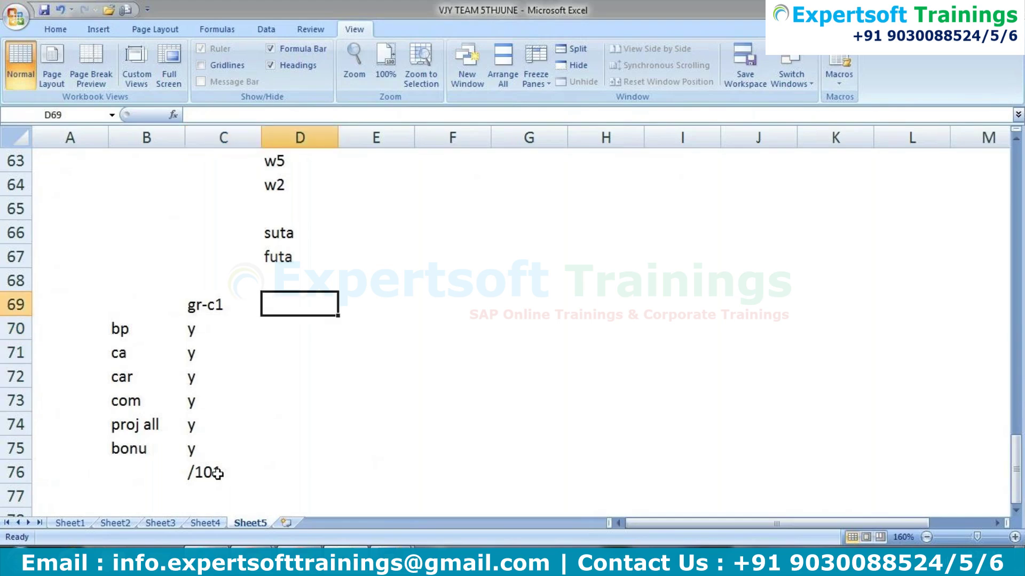
pyautogui.write('c2')
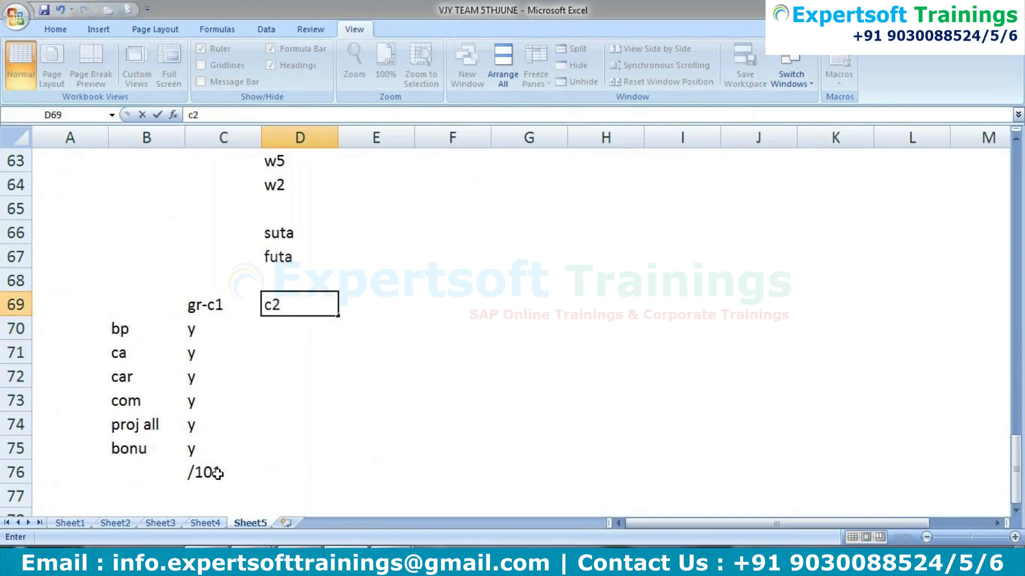
pyautogui.press('Return')
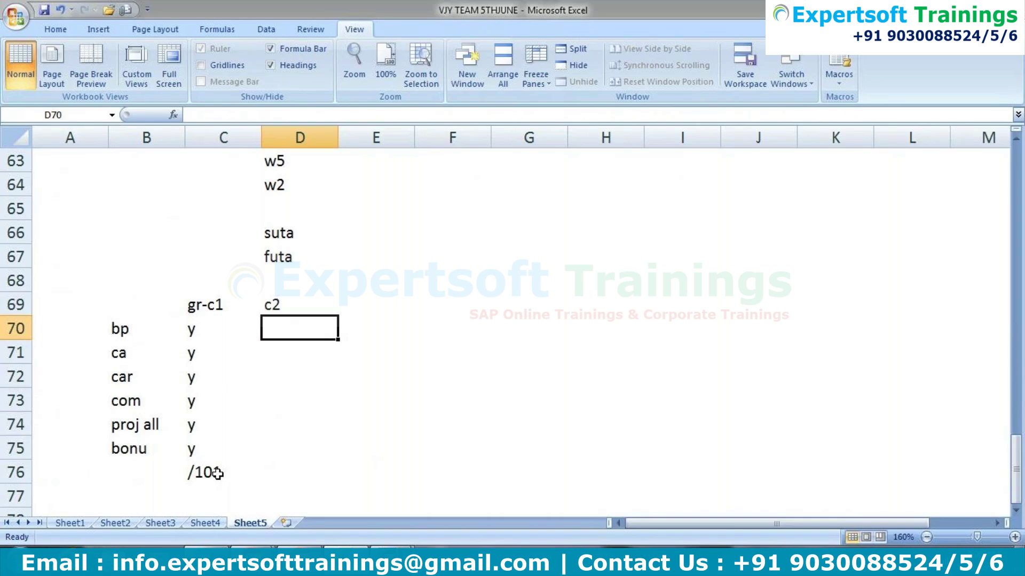
# - Under c2, mark bp with y in D70 and the items from ca to bonu with n in D71 through D75
pyautogui.write('y')
pyautogui.press('Return')
pyautogui.write('n')
pyautogui.press('Return')
pyautogui.write('n')
pyautogui.press('Return')
pyautogui.write('n')
pyautogui.press('Return')
pyautogui.write('n n')
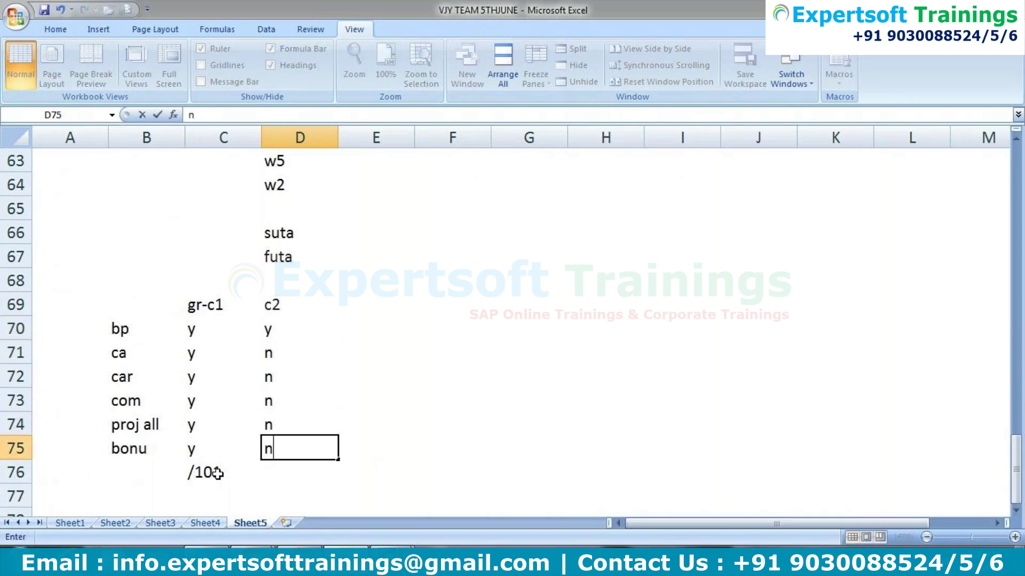
pyautogui.press('Return')
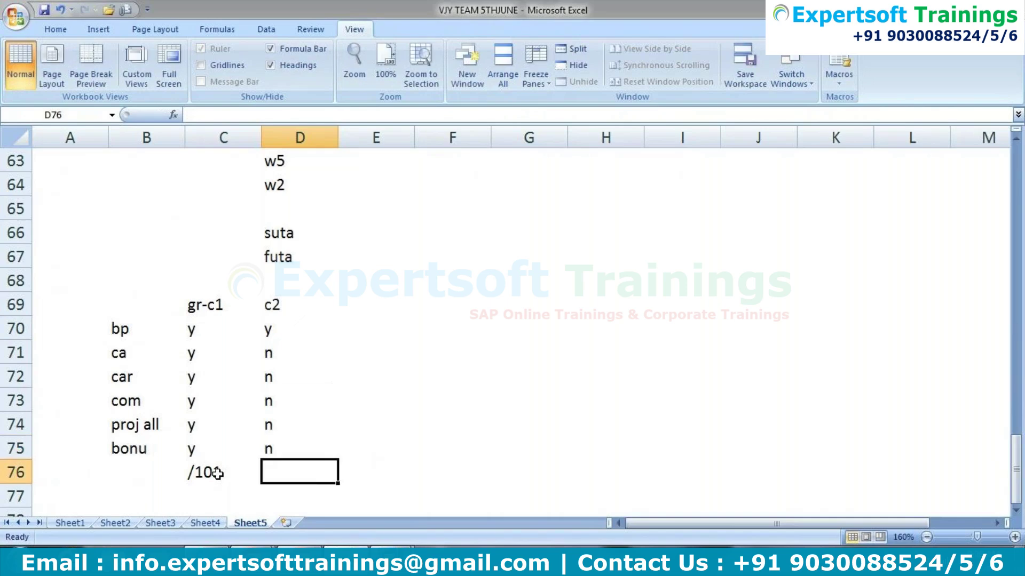
# - Enter /102 in D76, directly below the marks in the c2 column
pyautogui.doubleClick(278, 472)
pyautogui.write('/102')
pyautogui.press('Return')
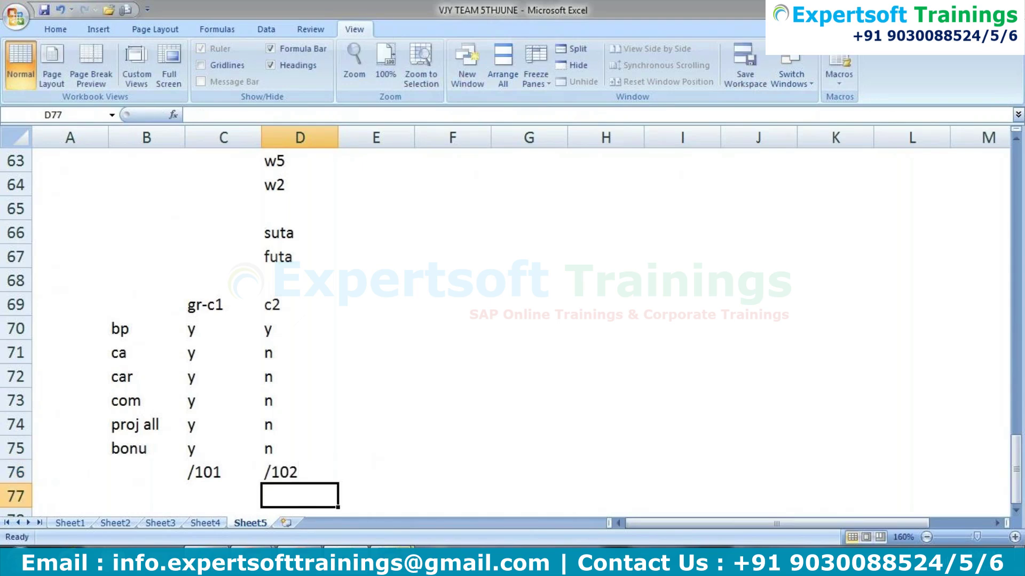
# - Switch to SAP, return from the pay slip to the payroll log tree and collapse Gross cumulation and tax processing
pyautogui.moveTo(392, 561)
pyautogui.click(341, 511)
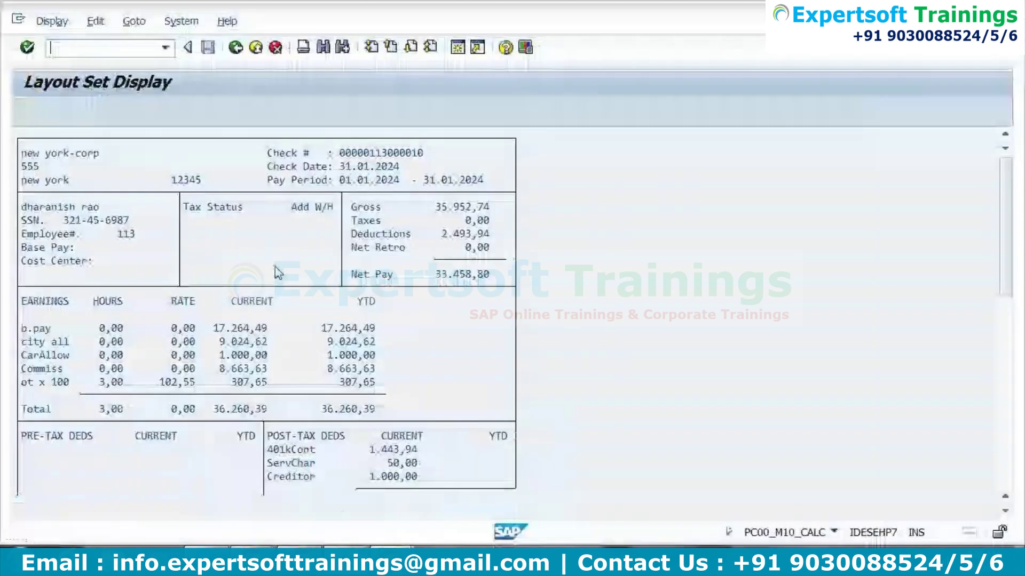
pyautogui.click(235, 47)
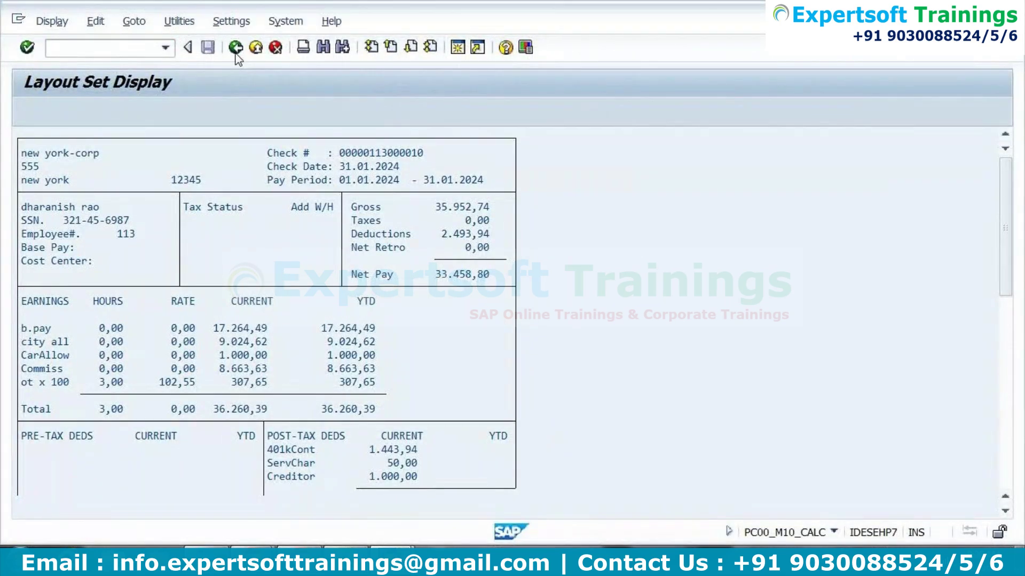
pyautogui.click(236, 47)
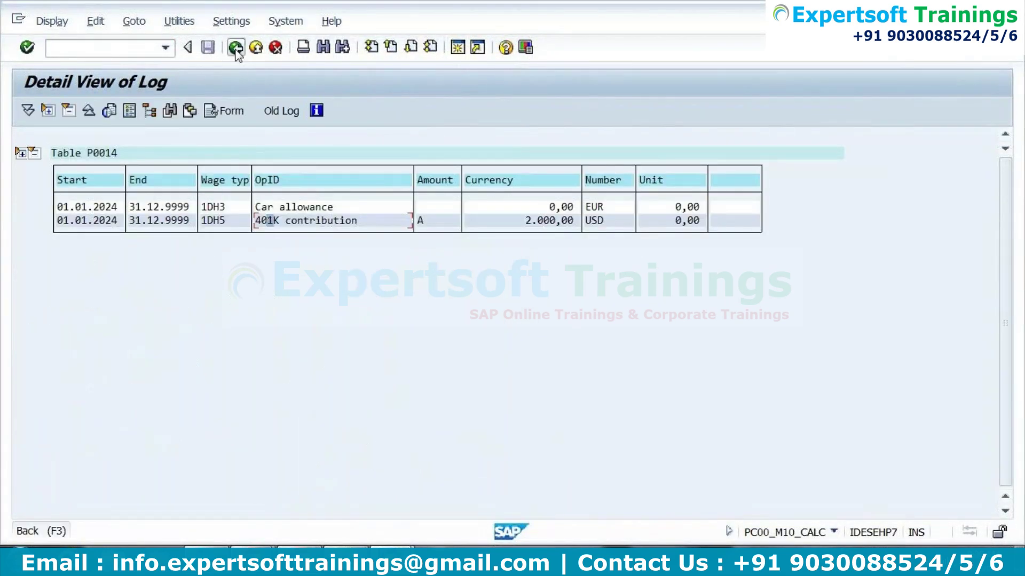
pyautogui.click(123, 301)
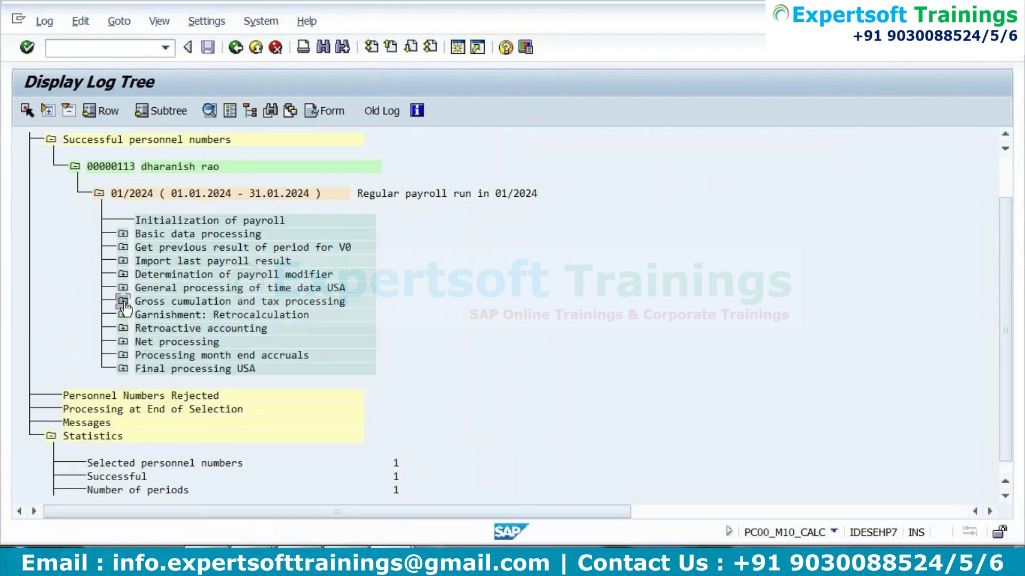
# - Open the RT output table of ADDCU under Final processing USA and examine wage type /102 and its amount
pyautogui.click(123, 369)
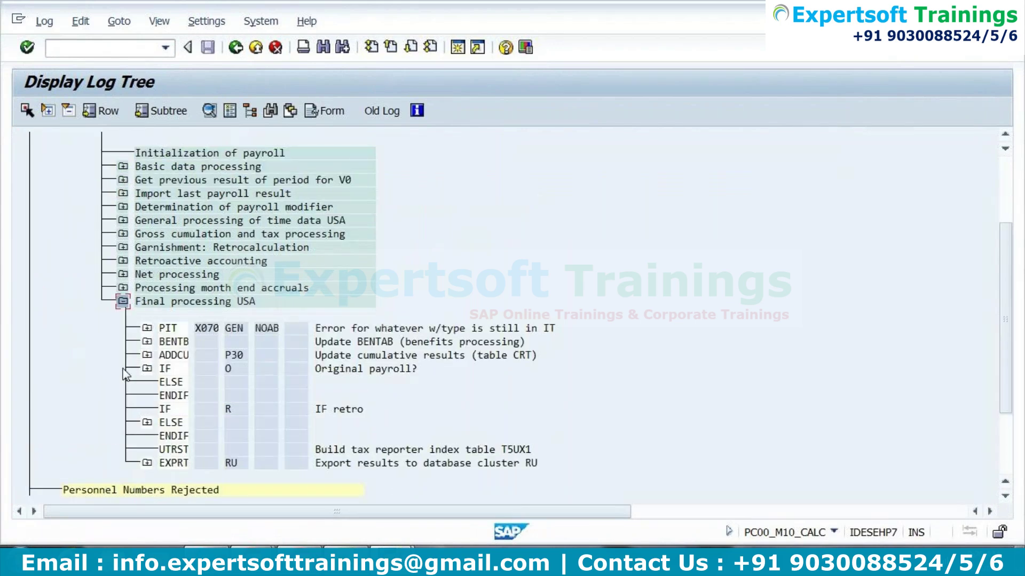
pyautogui.click(147, 355)
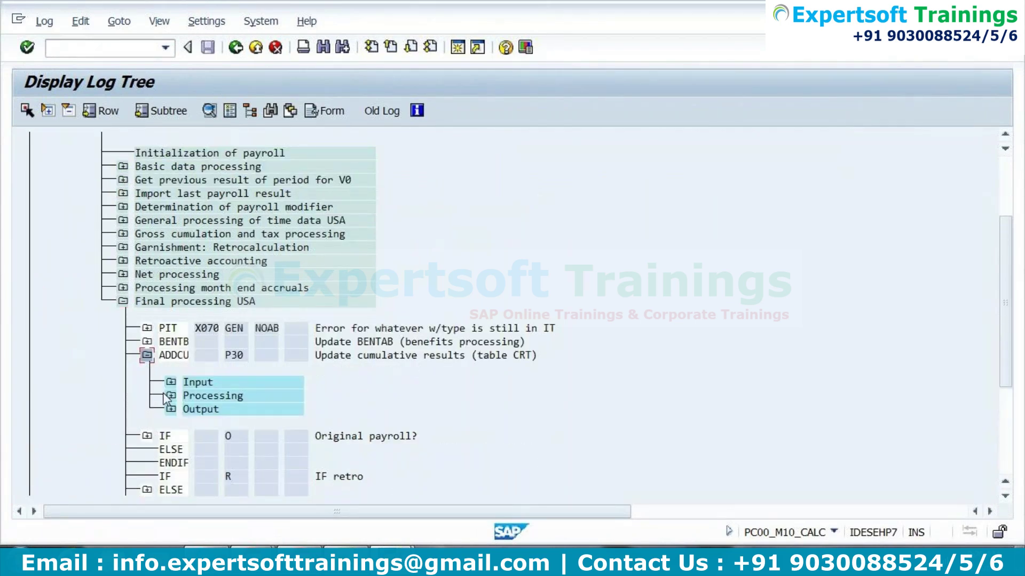
pyautogui.click(171, 408)
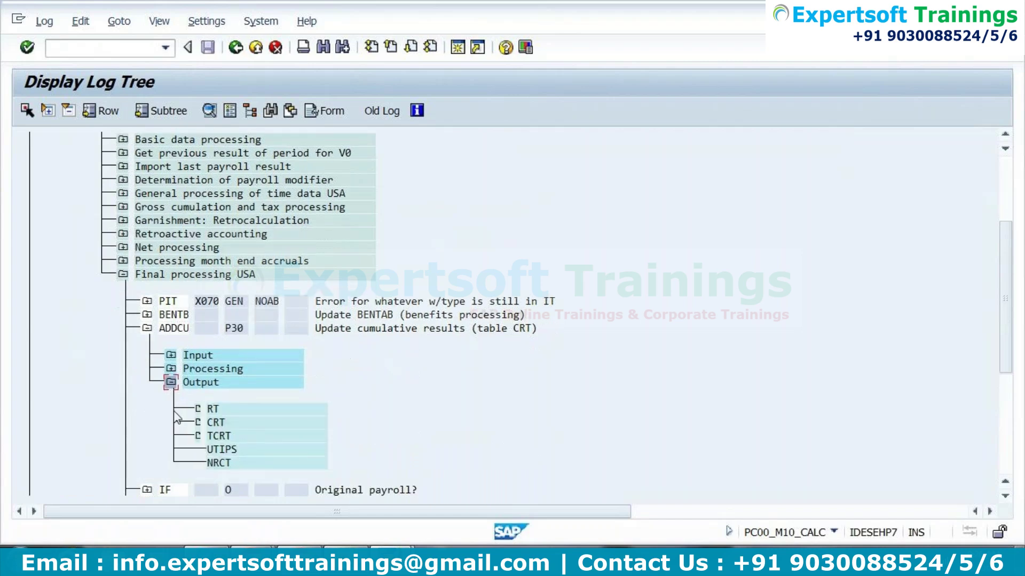
pyautogui.doubleClick(214, 409)
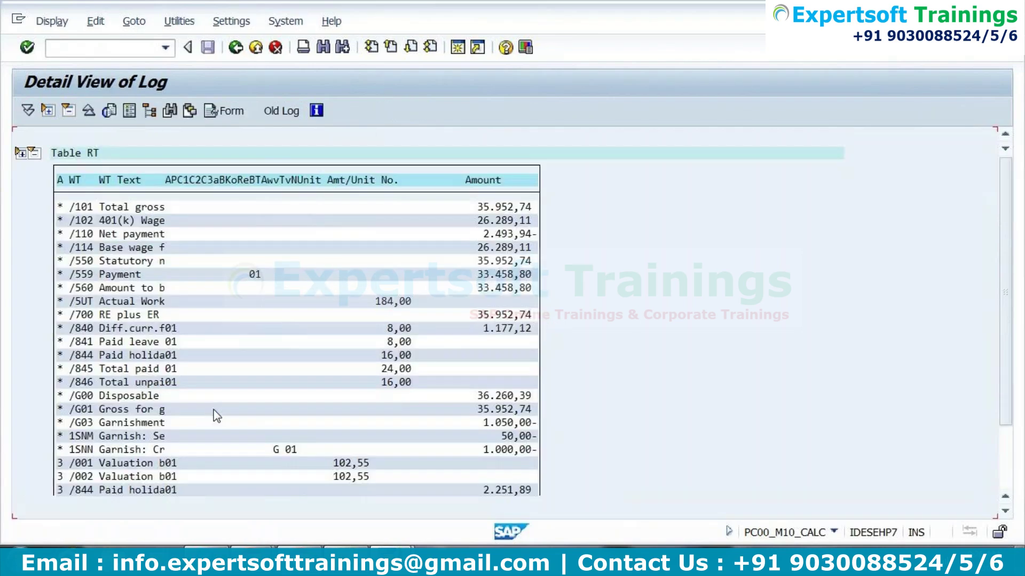
pyautogui.click(86, 220)
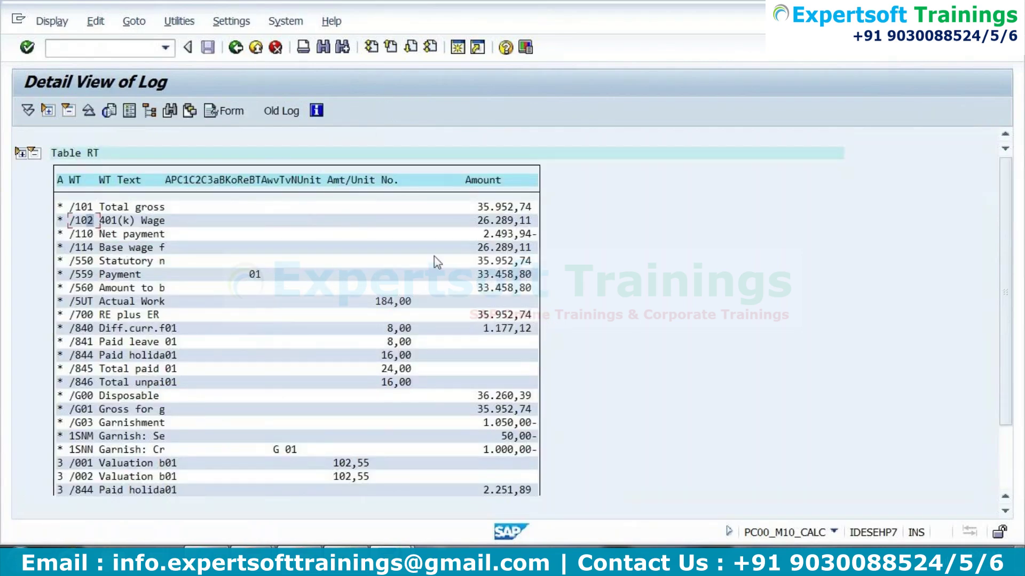
pyautogui.click(503, 225)
# - Switch back to the Excel sheet and review the items from bp to bonu with their gr-c1 and c2 marks row by row
pyautogui.hotkey('alt', 'Tab')
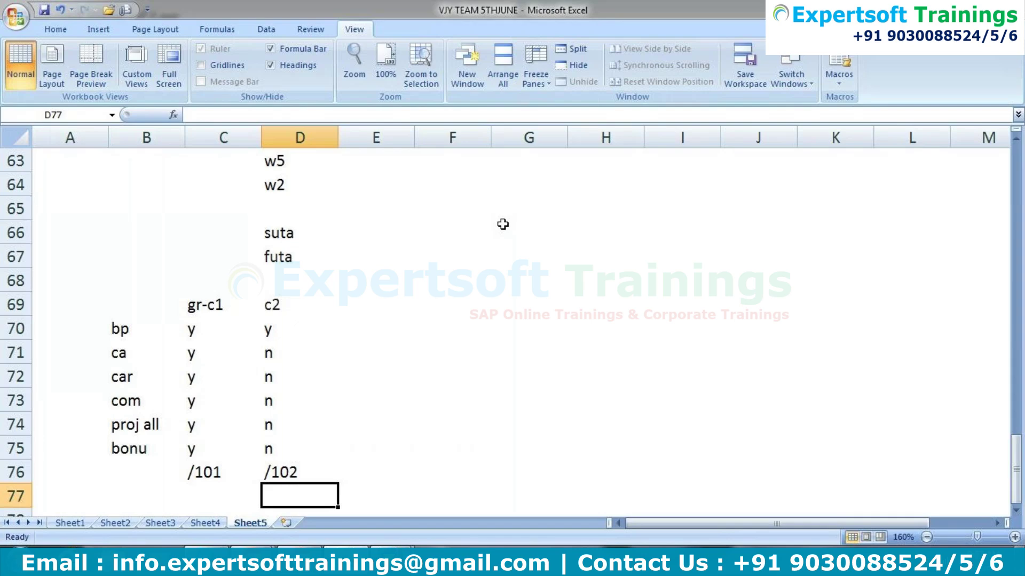
pyautogui.press('Left')
pyautogui.press('Left')
pyautogui.press('Left')
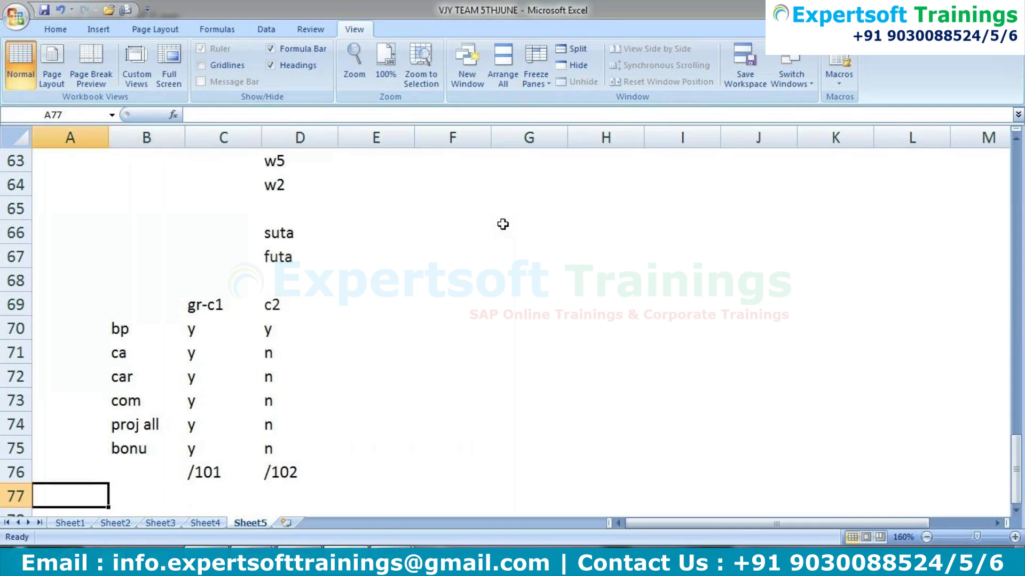
pyautogui.press('Up')
pyautogui.press('Up')
pyautogui.press('Up')
pyautogui.press('Up')
pyautogui.press('Up')
pyautogui.press('Up')
pyautogui.press('Up')
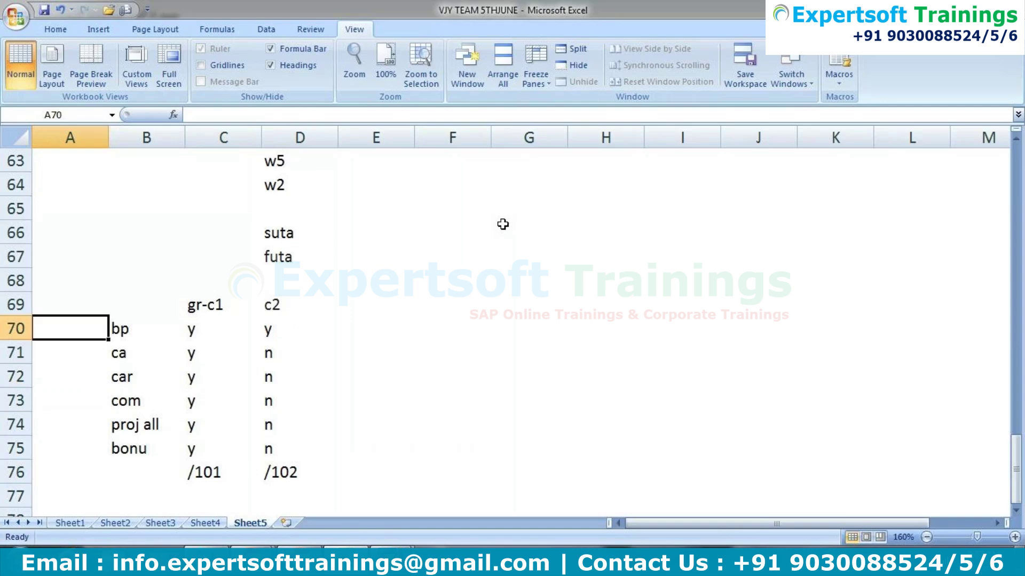
pyautogui.press('Down')
pyautogui.press('Down')
pyautogui.press('Down')
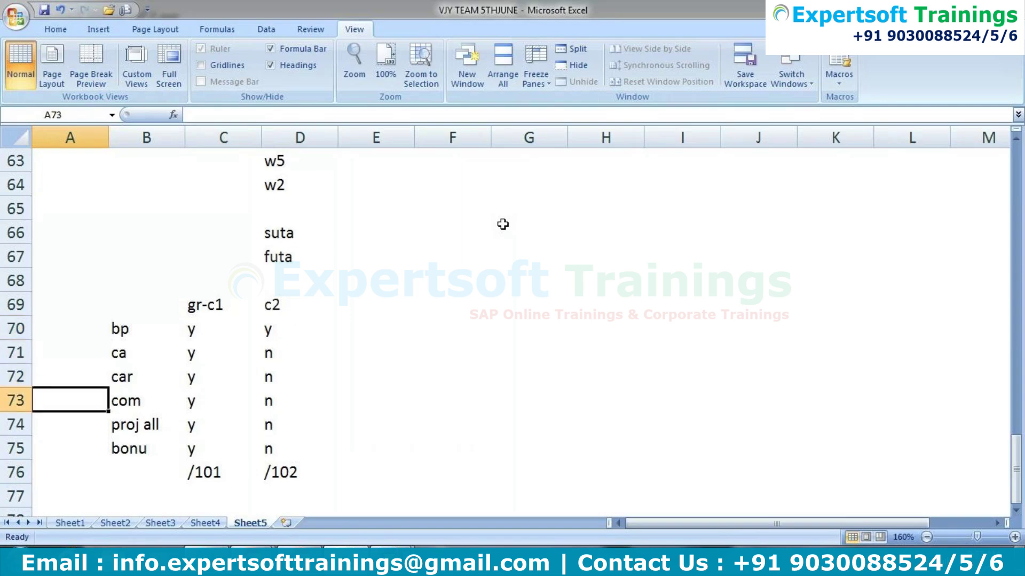
pyautogui.press('Down')
pyautogui.press('Down')
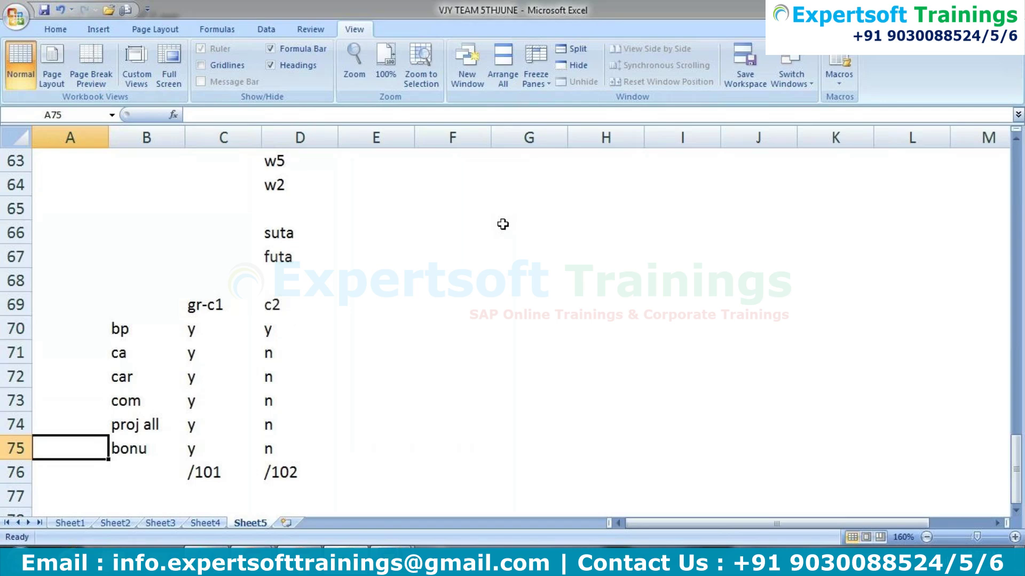
pyautogui.press('Down')
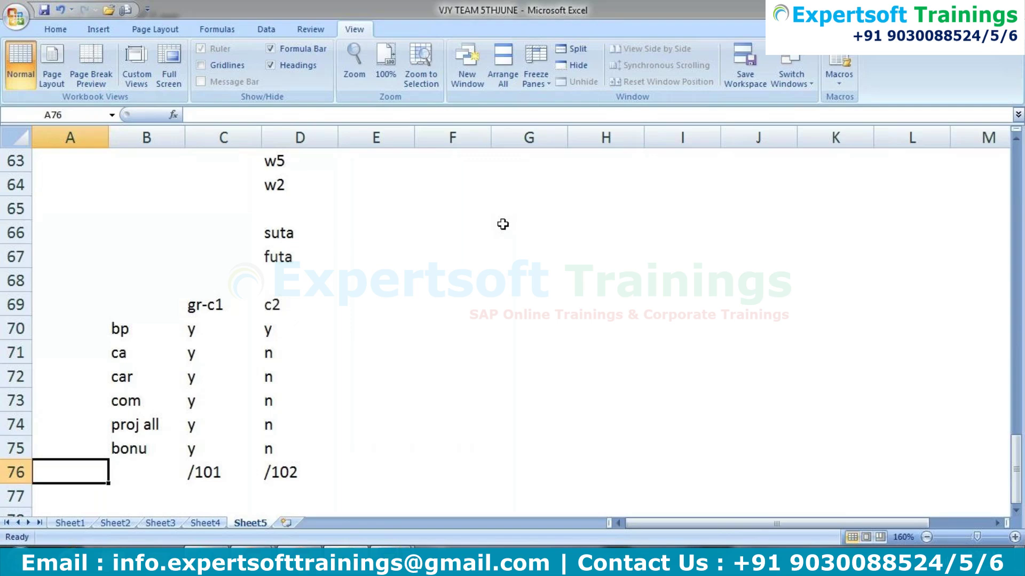
# - Enter /111- in D77, directly below /102
pyautogui.press('Right')
pyautogui.press('Right')
pyautogui.press('Right')
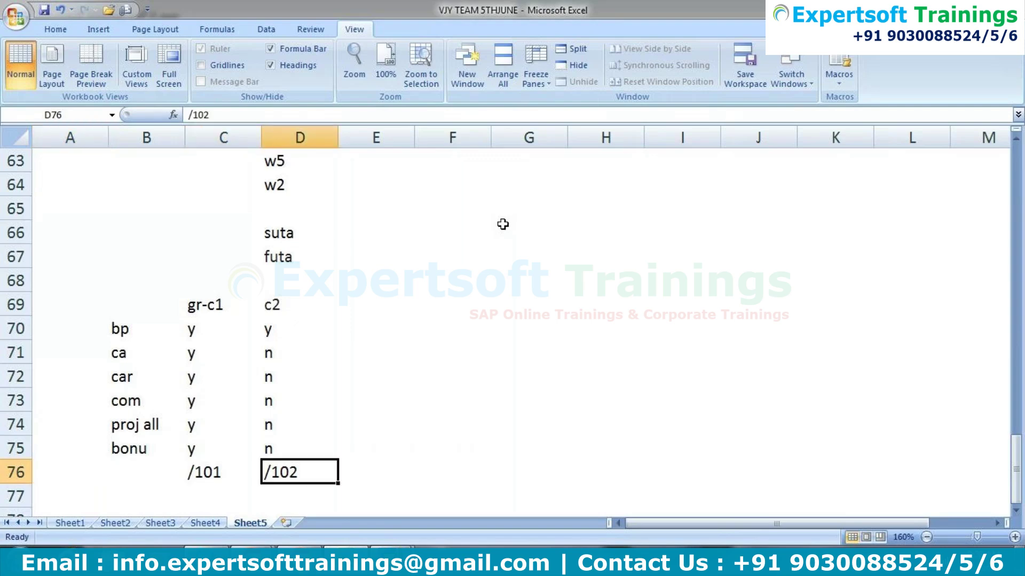
pyautogui.press('Down')
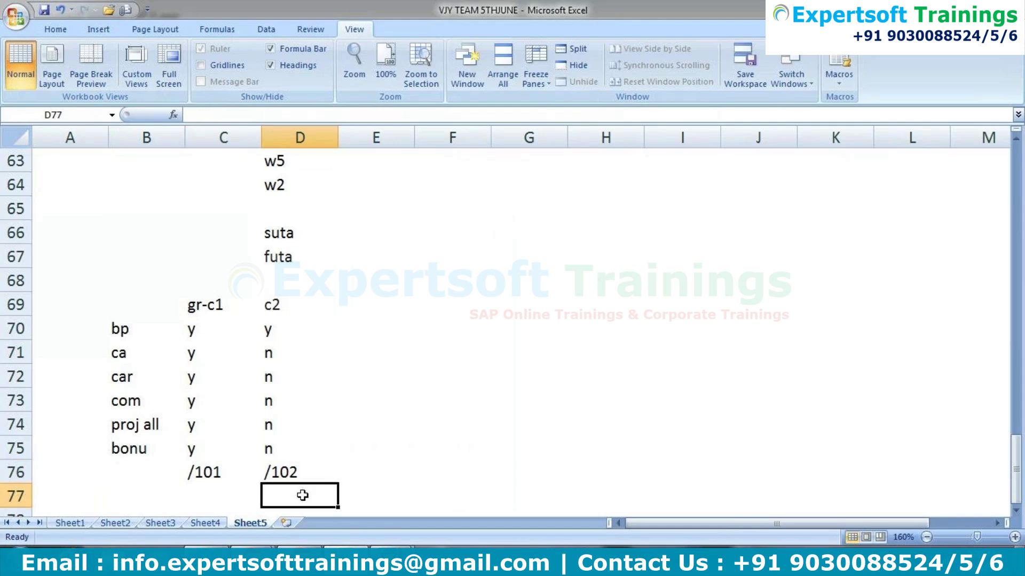
pyautogui.write('/111')
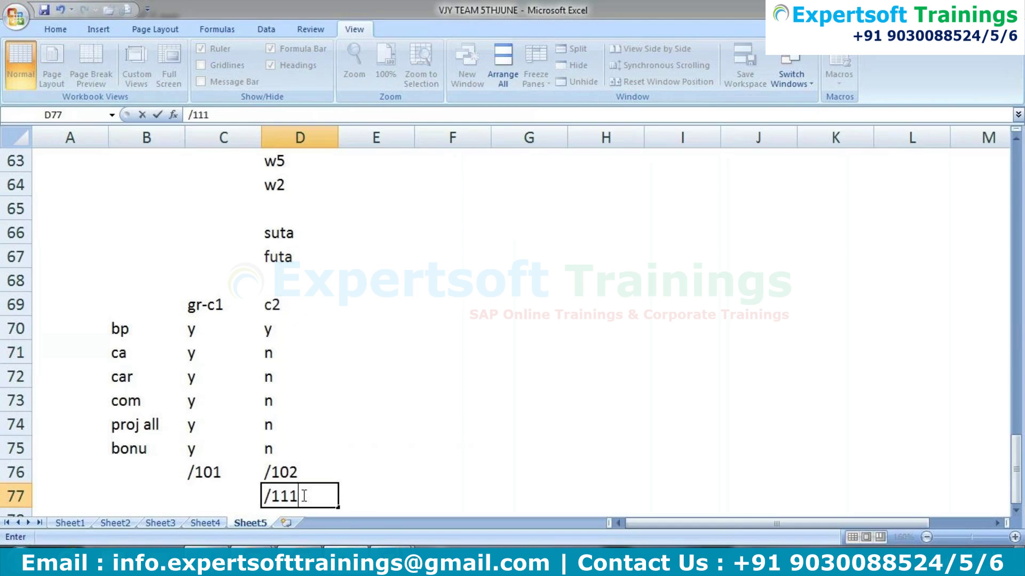
pyautogui.write('-')
pyautogui.press('Tab')
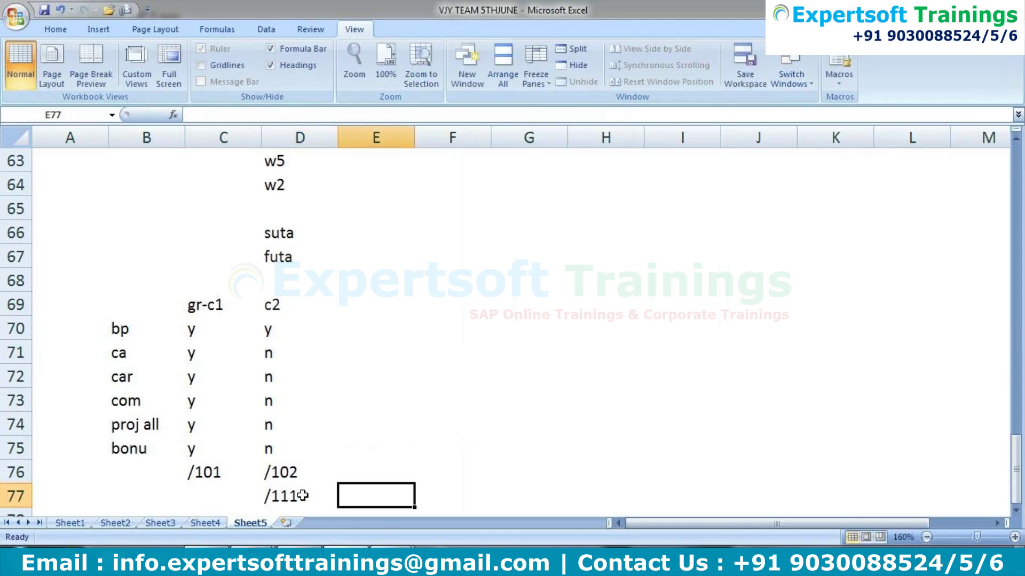
# - Beside /111-, note pf 12-12 in E77 and pf base 15000 in E78
pyautogui.write('pf  12')
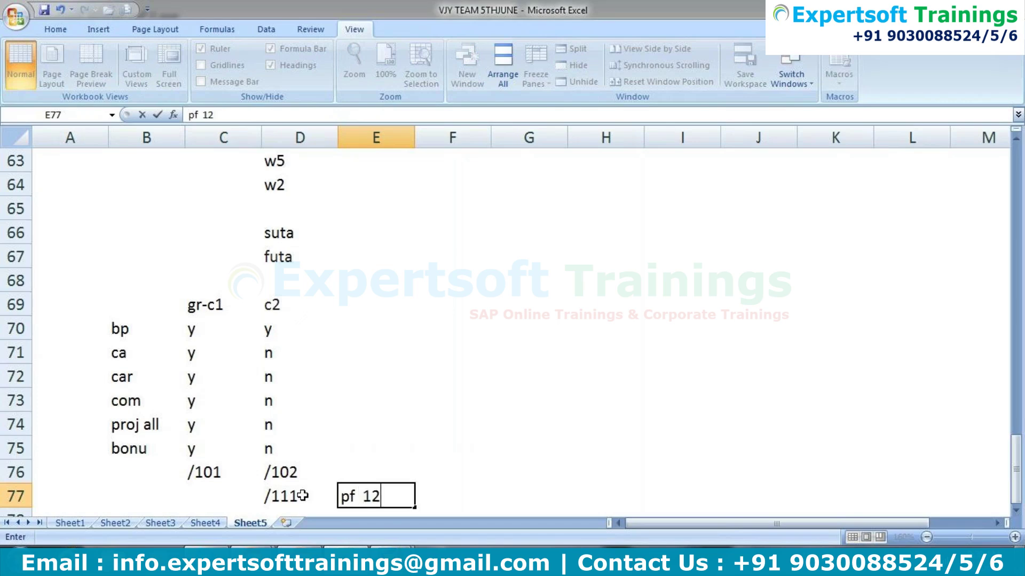
pyautogui.write('-12')
pyautogui.press('Return')
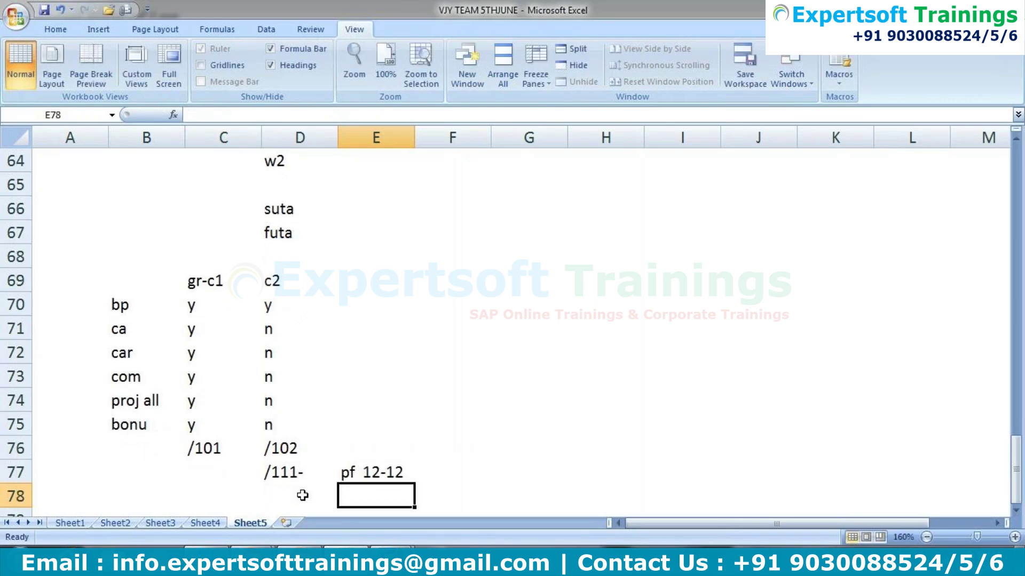
pyautogui.write('pf base  15000')
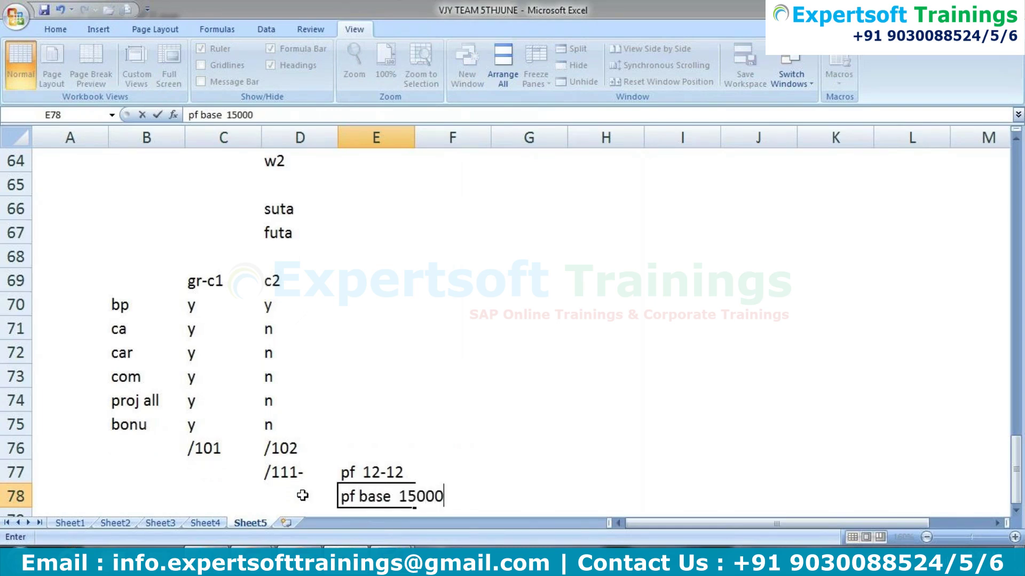
pyautogui.press('Return')
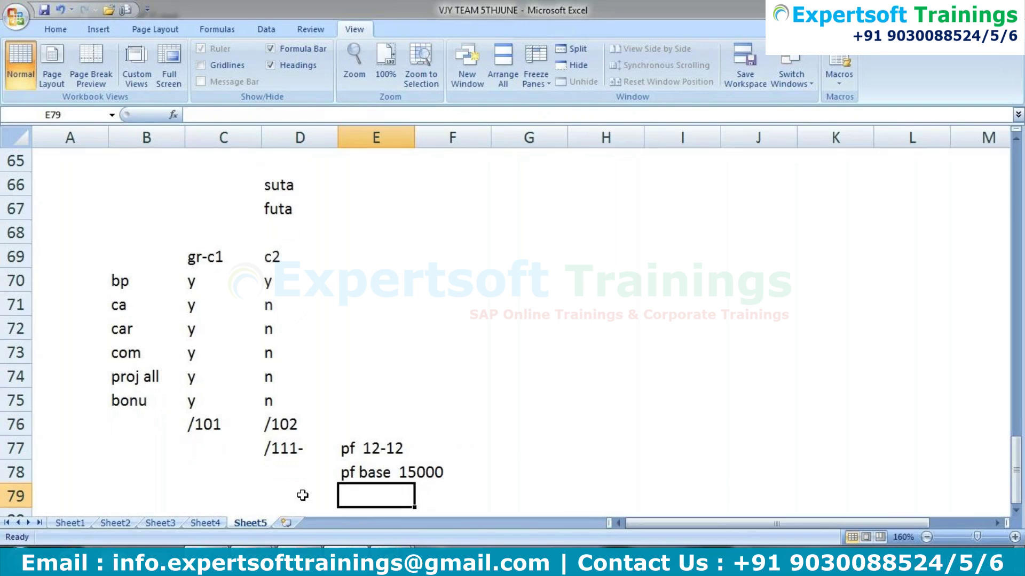
# - Add the note pfbase-- in E79, below the pf base 15000 line
pyautogui.write('pfbse')
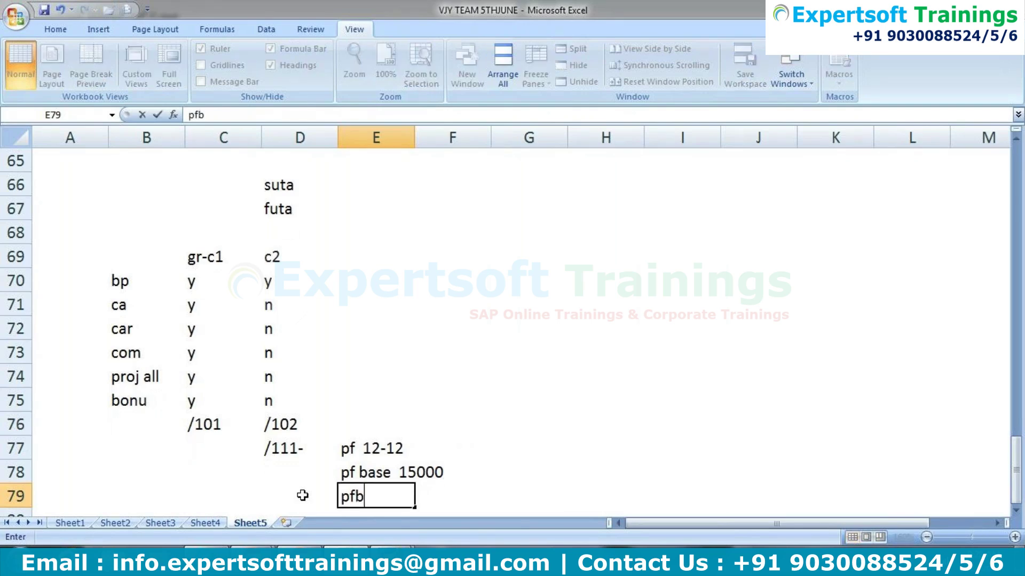
pyautogui.press('BackSpace')
pyautogui.press('BackSpace')
pyautogui.write('ase--')
pyautogui.press('Return')
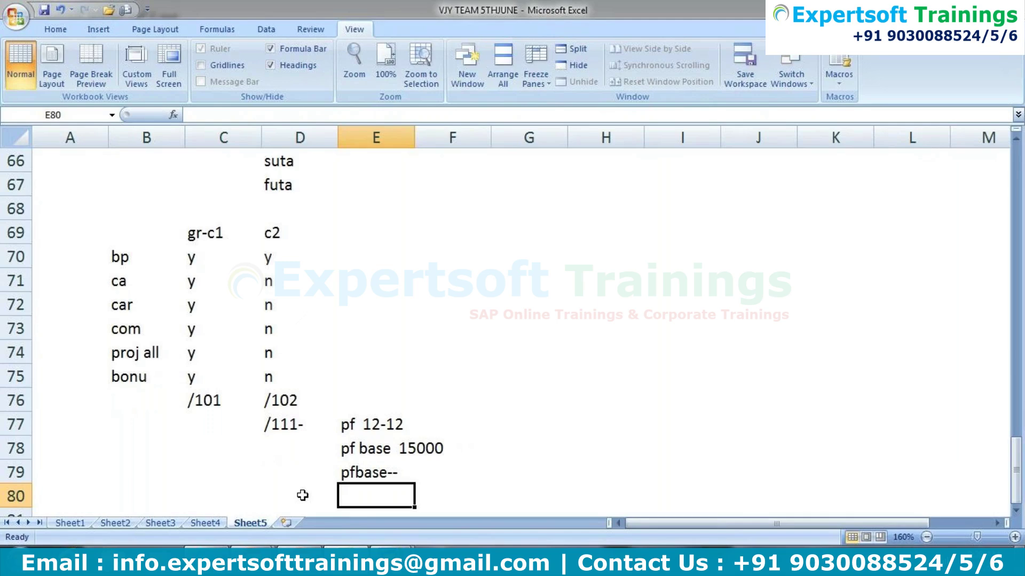
pyautogui.press('Up')
pyautogui.press('Up')
pyautogui.press('Up')
pyautogui.press('Left')
pyautogui.press('Up')
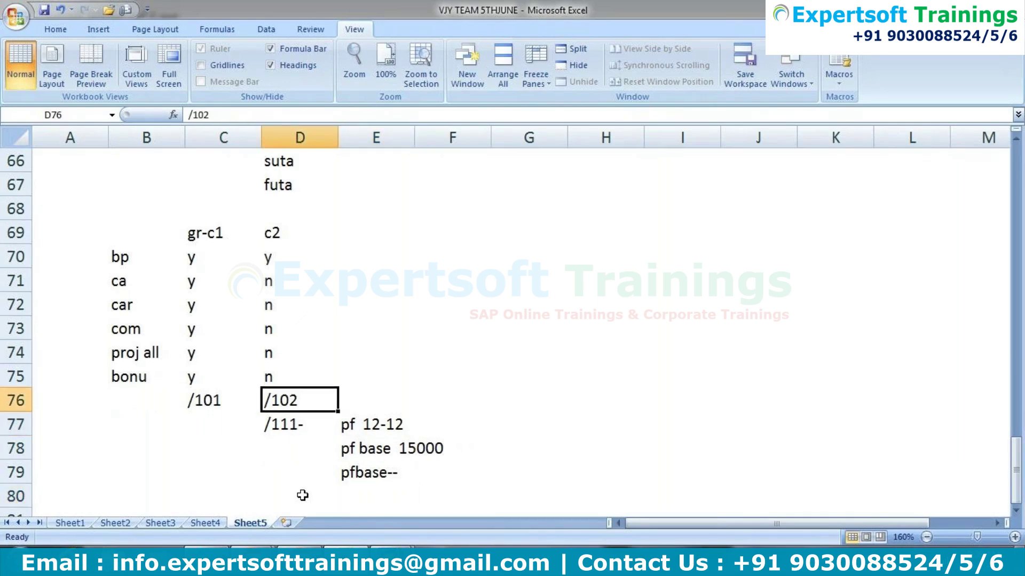
pyautogui.press('Down')
pyautogui.press('Down')
pyautogui.press('Down')
pyautogui.press('Down')
pyautogui.press('Down')
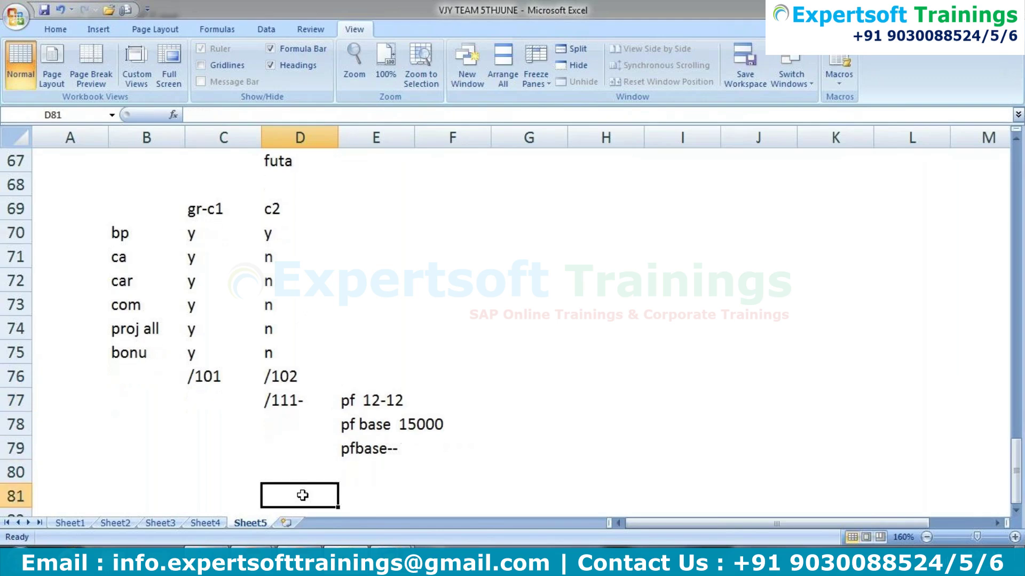
pyautogui.press('Left')
pyautogui.press('Left')
pyautogui.press('Left')
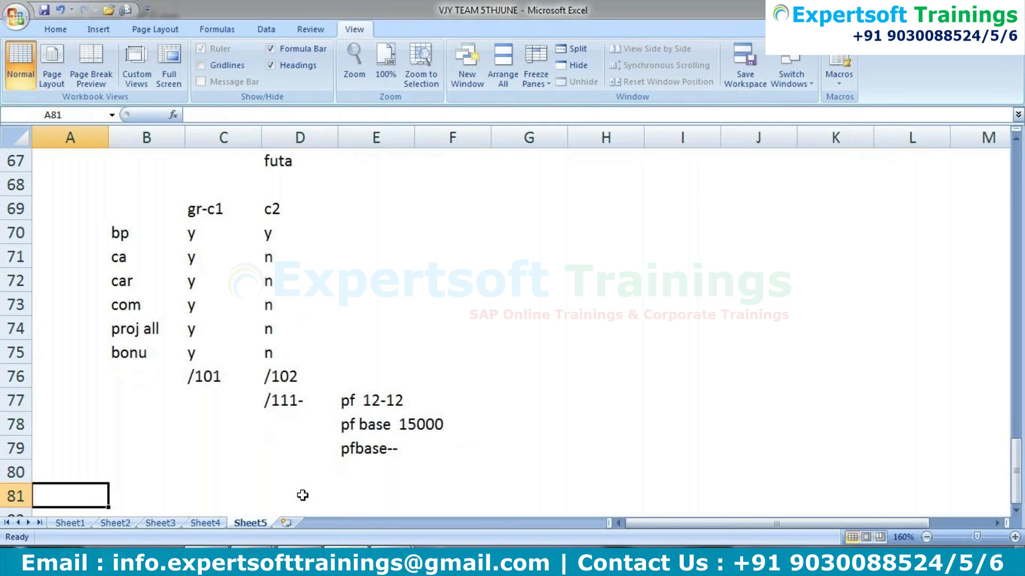
# - Enter prcl in A81, 10 in B81 and 1 amt red in C81
pyautogui.write('prcl')
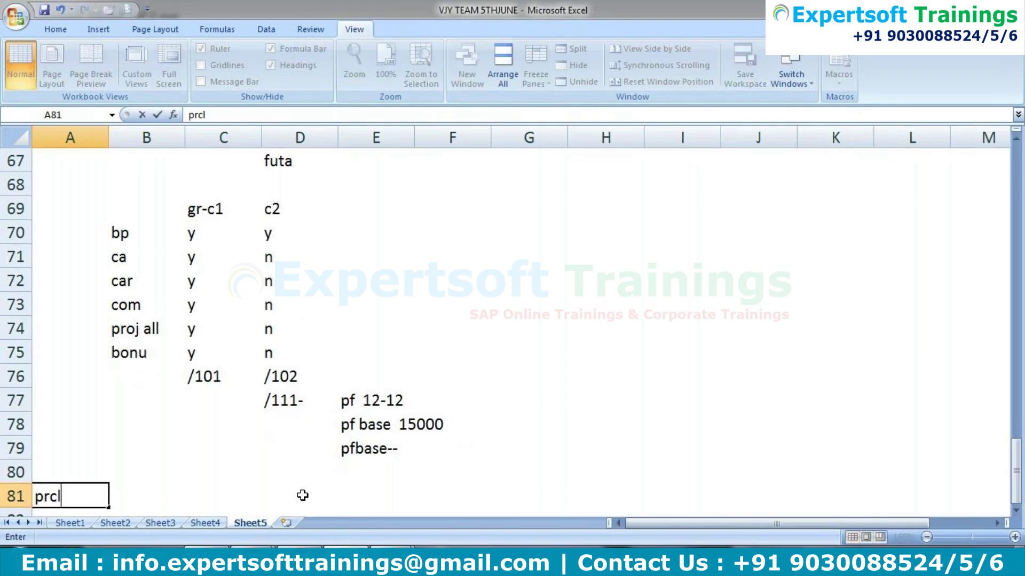
pyautogui.press('Tab')
pyautogui.write('10')
pyautogui.press('Tab')
pyautogui.write('1  amt red')
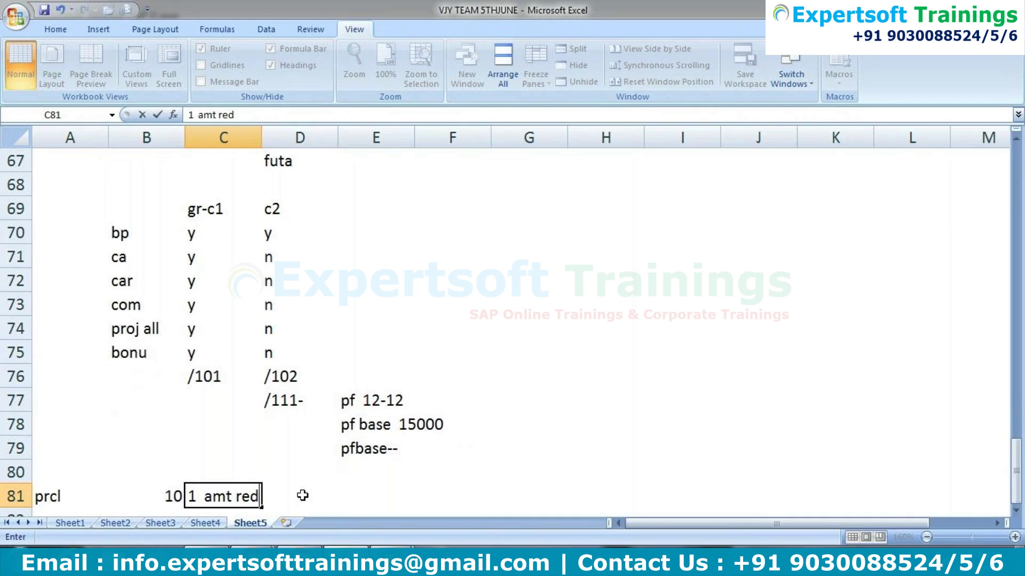
# - In the row below the prcl entry, enter 10 in B82 and 0 no red in C82
pyautogui.press('Return')
pyautogui.write('10')
pyautogui.press('Tab')
pyautogui.write('0')
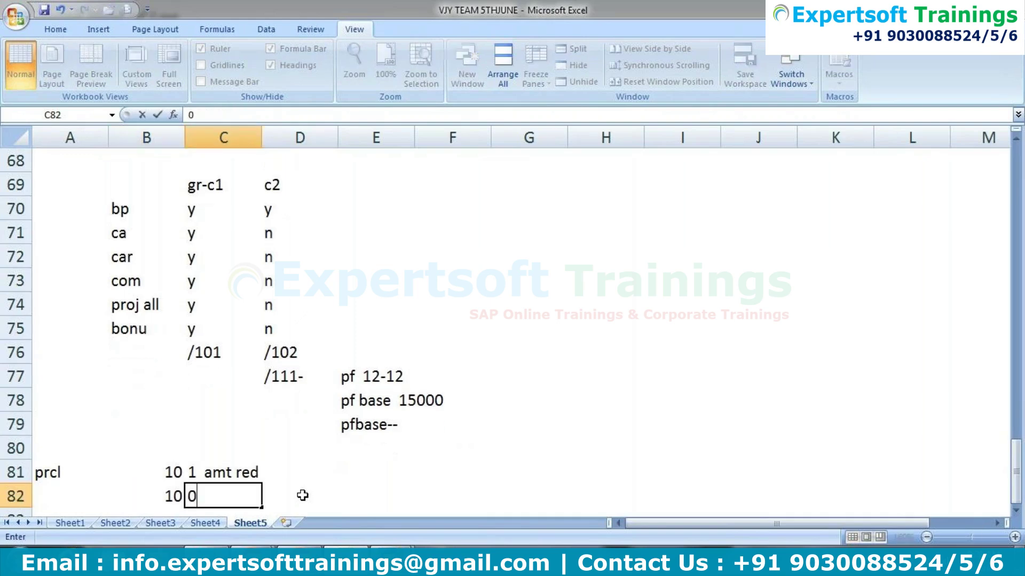
pyautogui.write(' no red')
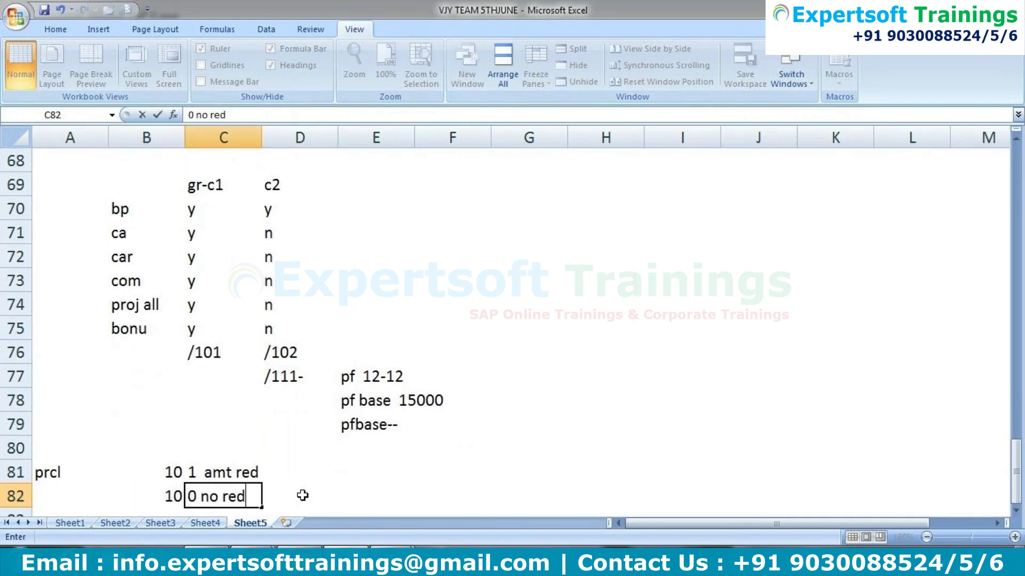
pyautogui.press('Return')
# - Add the note prorated in D81, beside 1 amt red
pyautogui.press('Down')
pyautogui.press('Down')
pyautogui.press('Down')
pyautogui.press('Down')
pyautogui.press('Down')
pyautogui.press('Up')
pyautogui.press('Up')
pyautogui.press('Up')
pyautogui.press('Up')
pyautogui.press('Up')
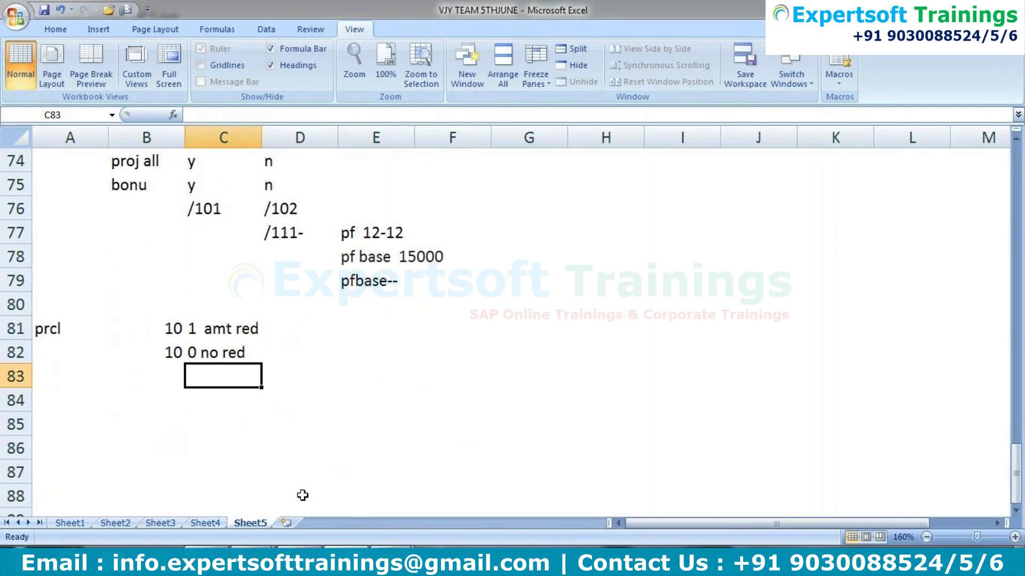
pyautogui.press('Left')
pyautogui.press('Up')
pyautogui.press('Up')
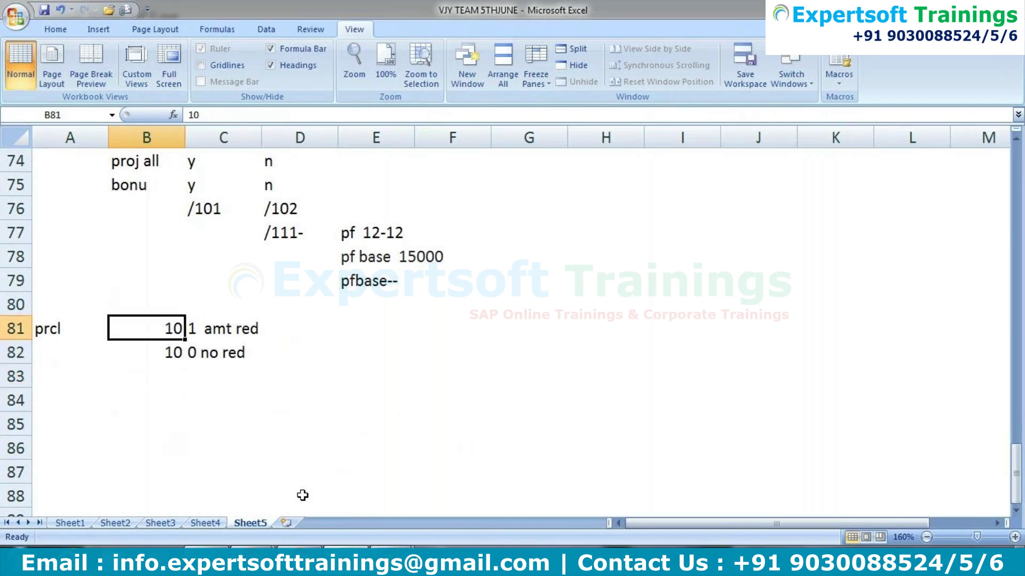
pyautogui.press('Right')
pyautogui.press('Right')
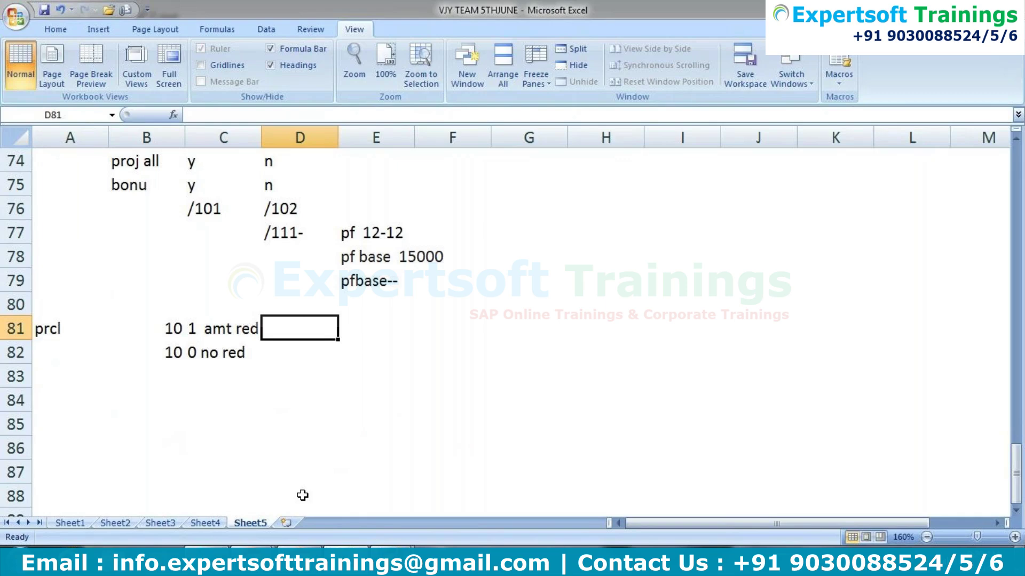
pyautogui.write('prorated')
pyautogui.press('Return')
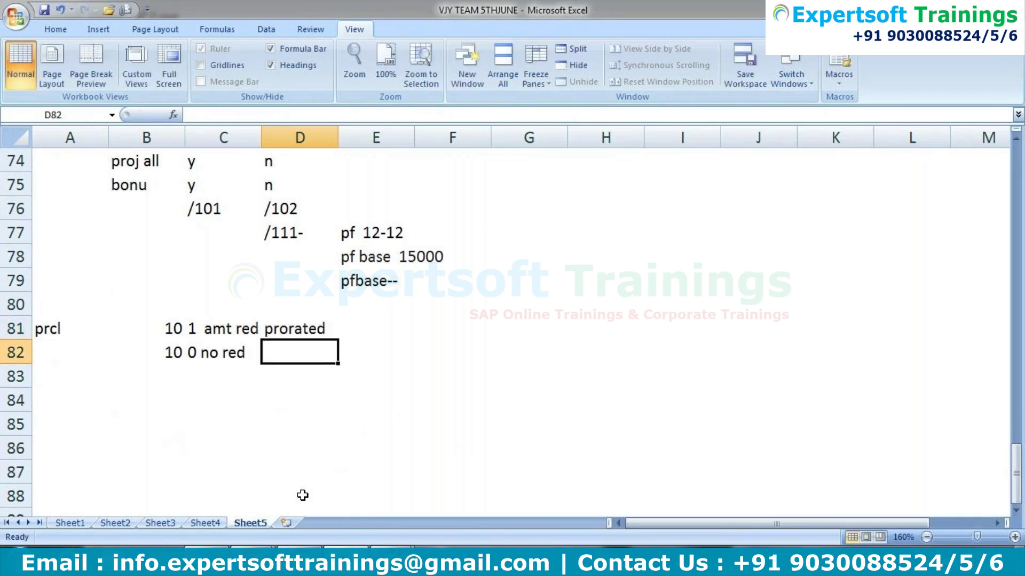
# - Enter the note xval in E82, on the 0 no red row
pyautogui.press('Right')
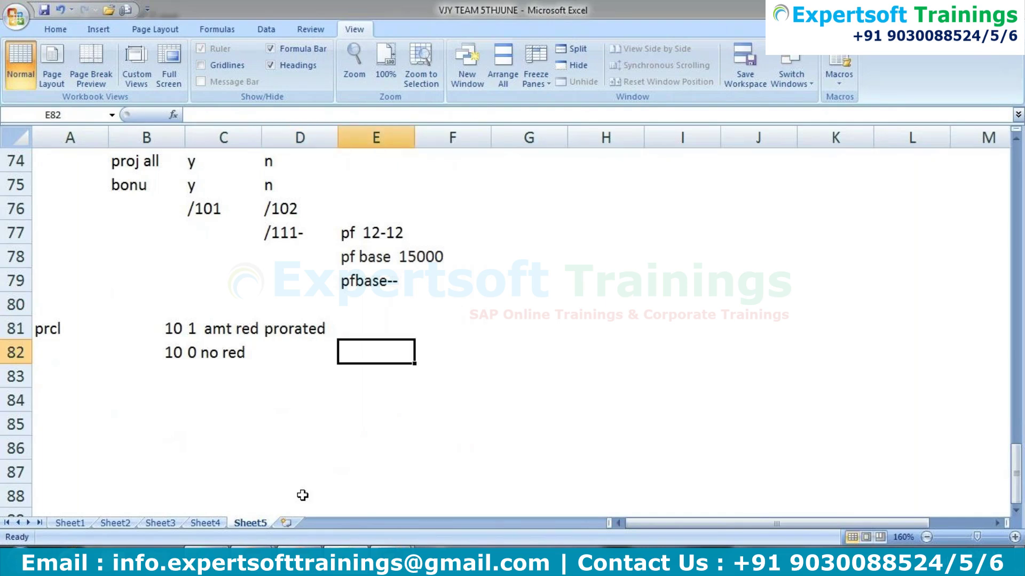
pyautogui.write('xval')
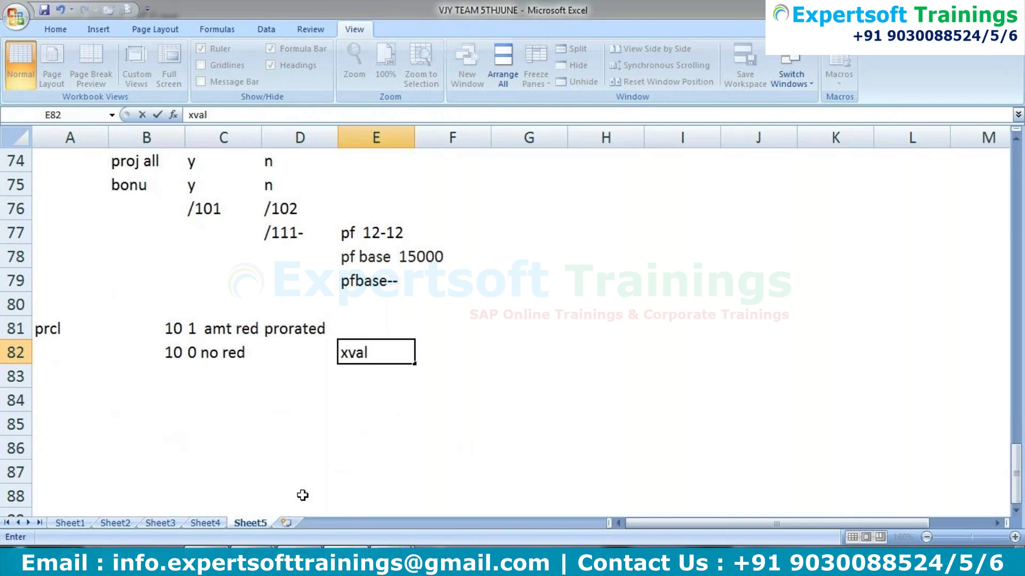
pyautogui.press('Return')
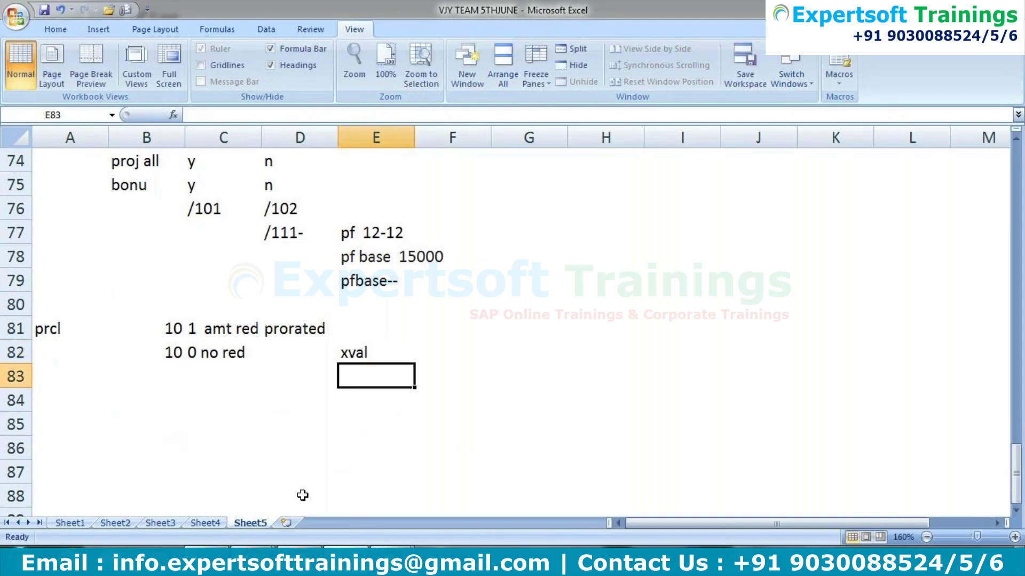
# - Switch to SAP, go back from the RT table to the Payroll Driver (USA) and rerun the payroll simulation for period 1 2024
pyautogui.hotkey('alt', 'Tab')
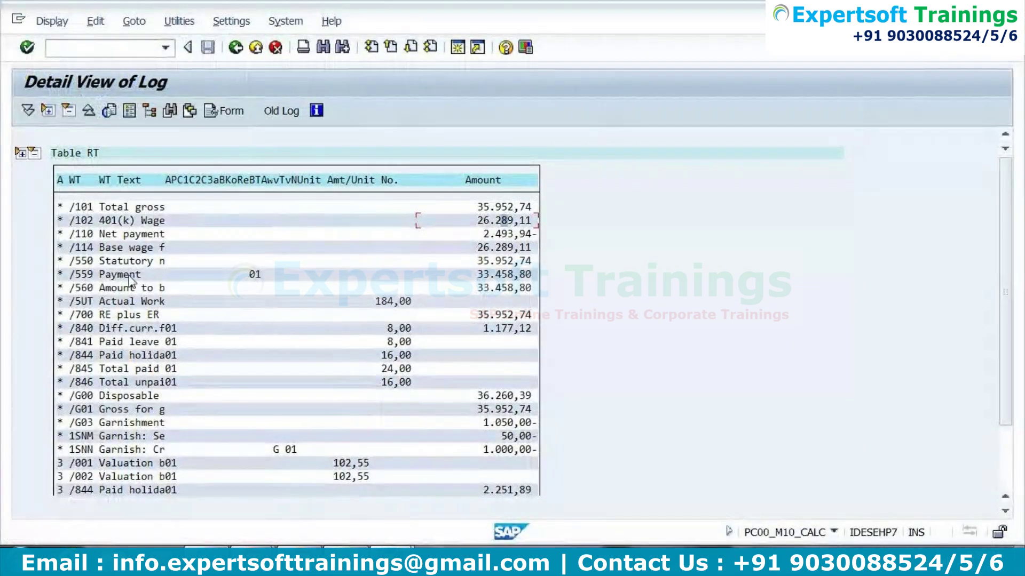
pyautogui.click(235, 47)
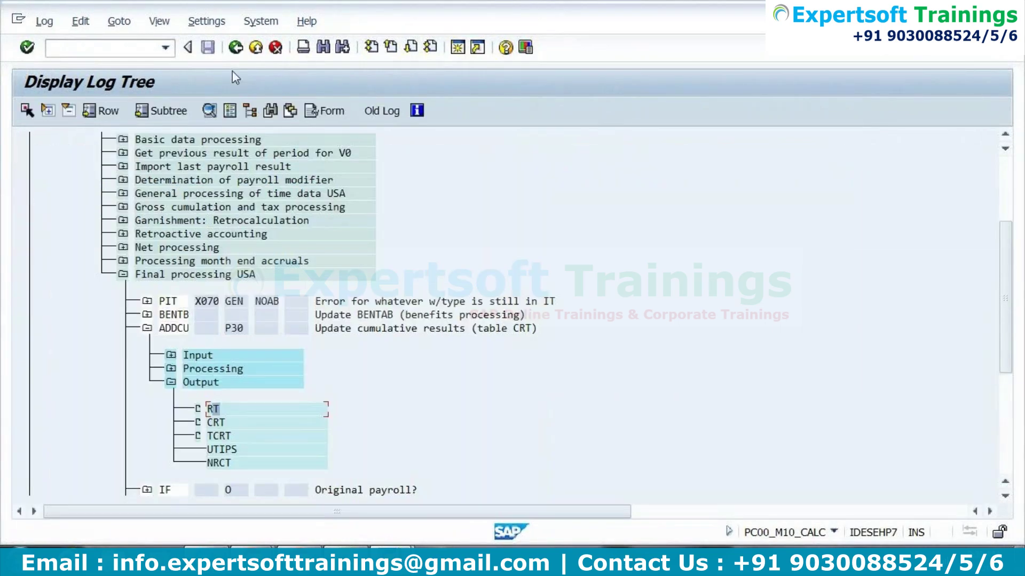
pyautogui.click(235, 47)
pyautogui.click(235, 309)
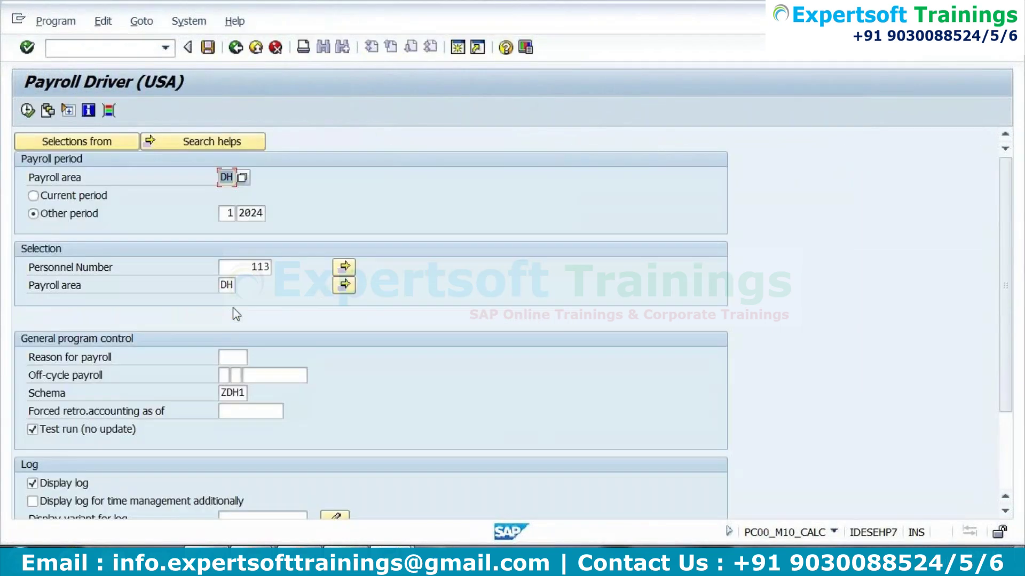
pyautogui.click(27, 110)
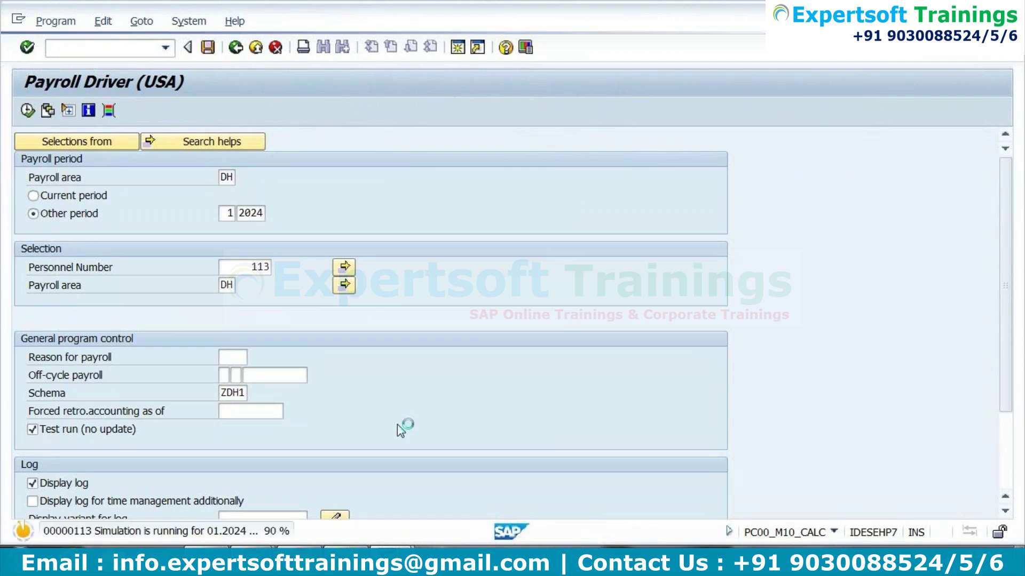
# - Display the simulated pay statement form and copy the current b.pay amount
pyautogui.click(330, 112)
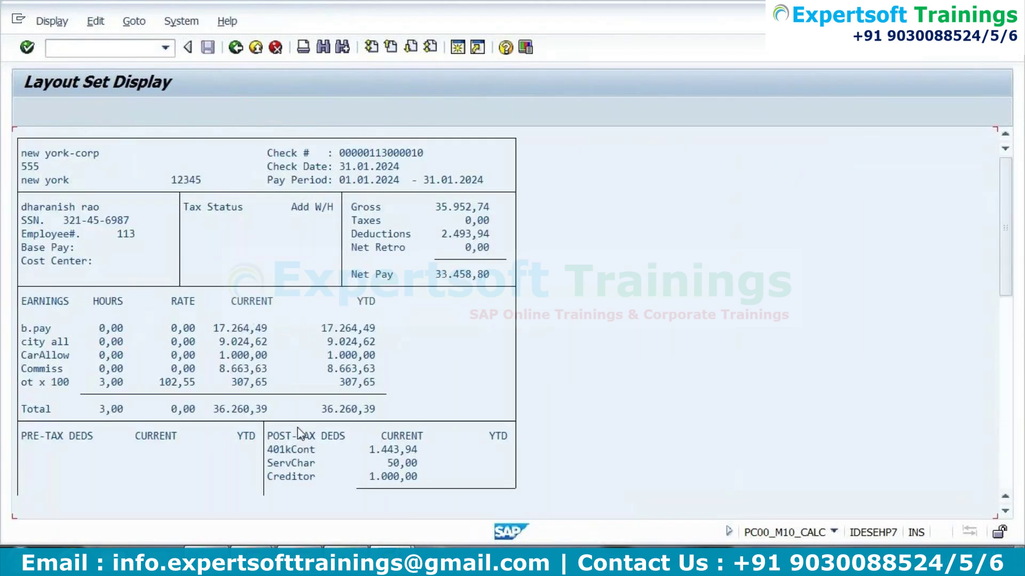
pyautogui.moveTo(214, 330); pyautogui.dragTo(273, 337)
pyautogui.hotkey('ctrl', 'c')
# - Open transaction sm30 in a new SAP session
pyautogui.click(457, 48)
pyautogui.write('sm30')
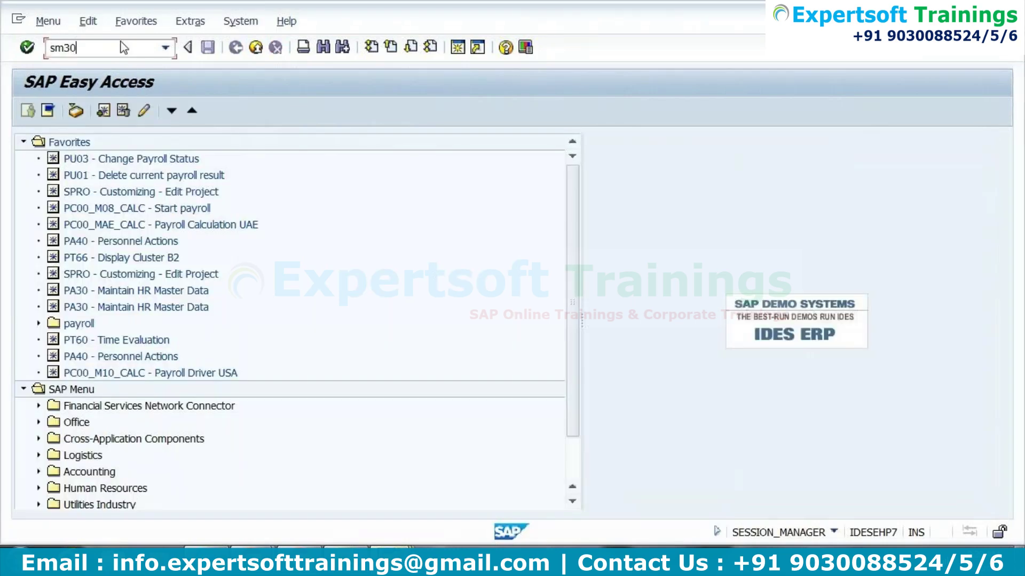
pyautogui.press('Return')
# - Open view v_512w_d for maintenance with country grouping 10 and the edit everything mode
pyautogui.write('v_t')
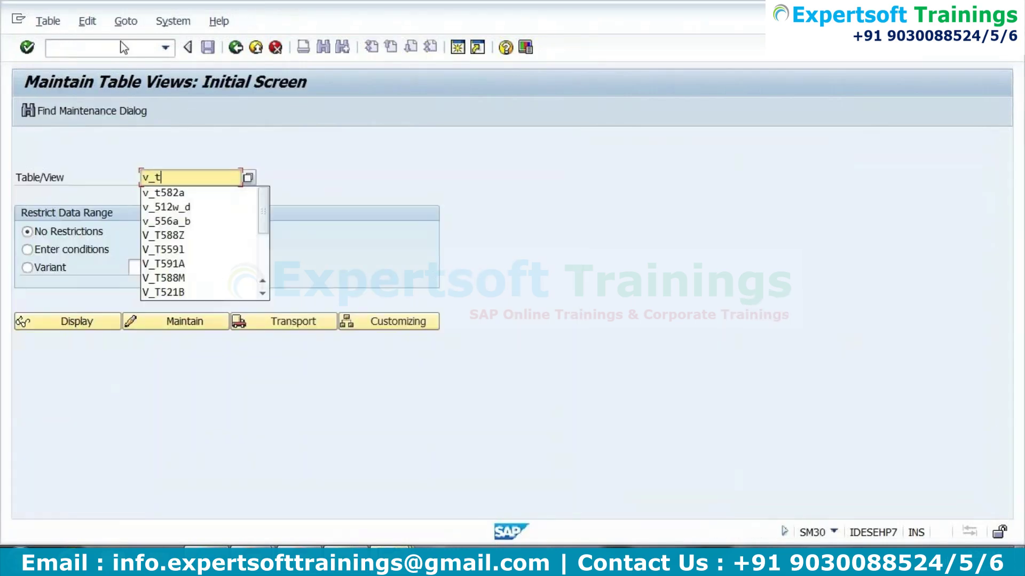
pyautogui.write('51')
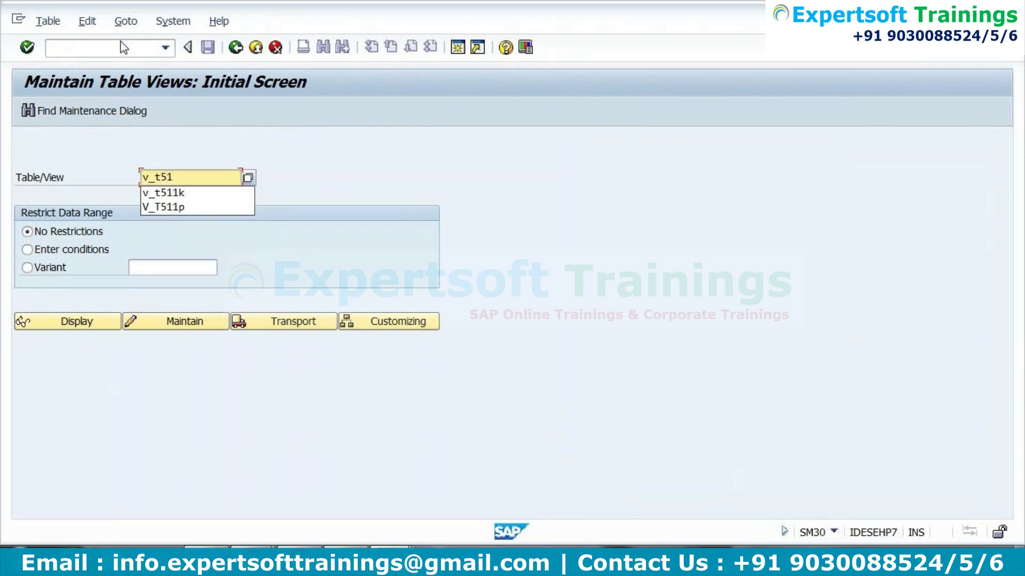
pyautogui.press('BackSpace')
pyautogui.press('BackSpace')
pyautogui.press('BackSpace')
pyautogui.press('BackSpace')
pyautogui.write('_')
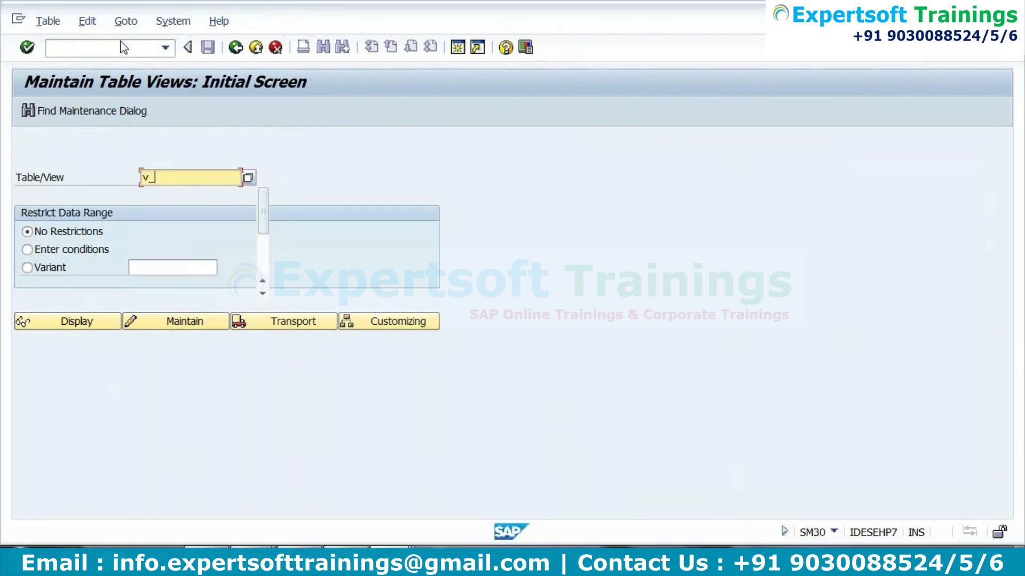
pyautogui.write('512w')
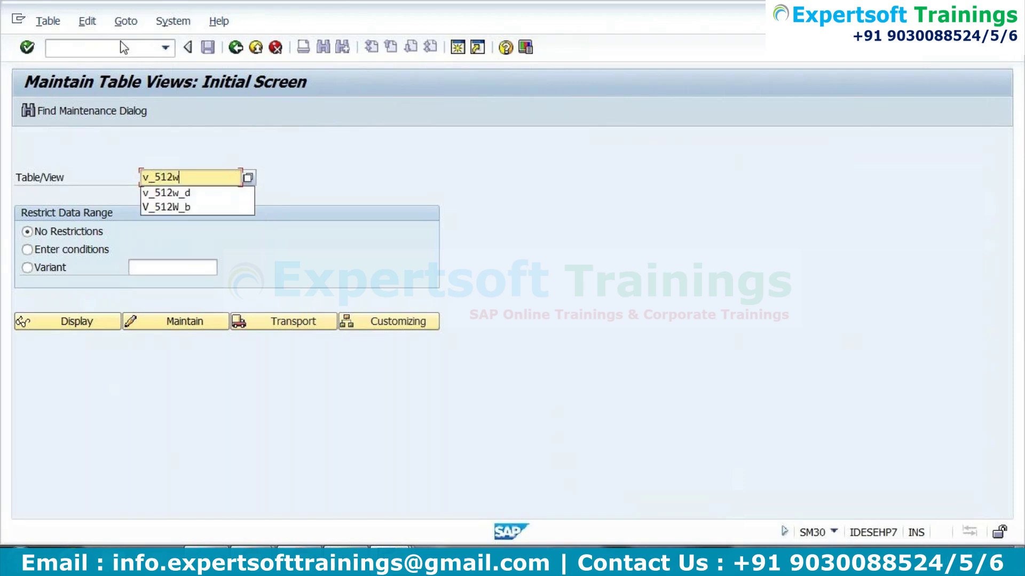
pyautogui.press('Down')
pyautogui.press('Return')
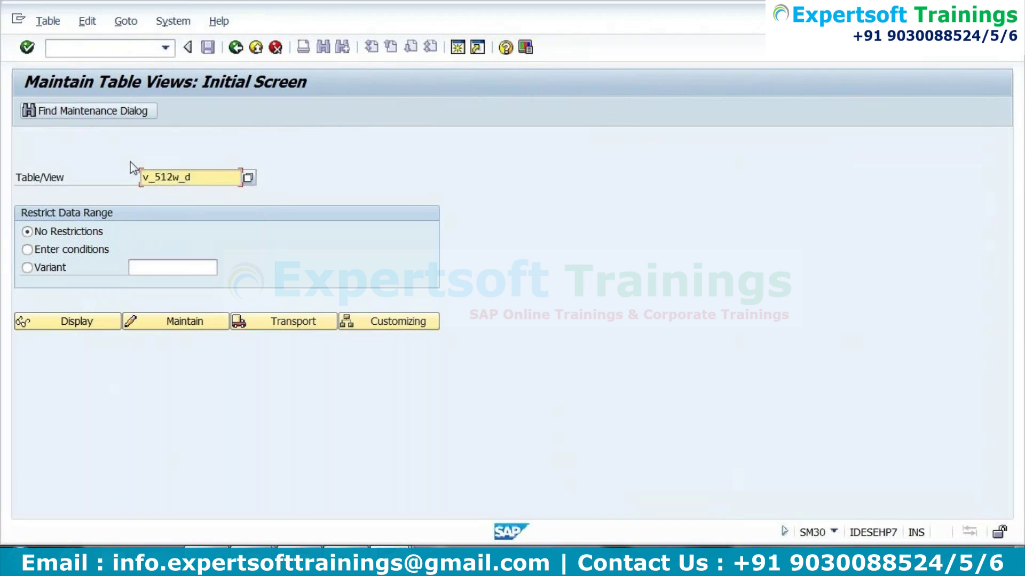
pyautogui.click(166, 328)
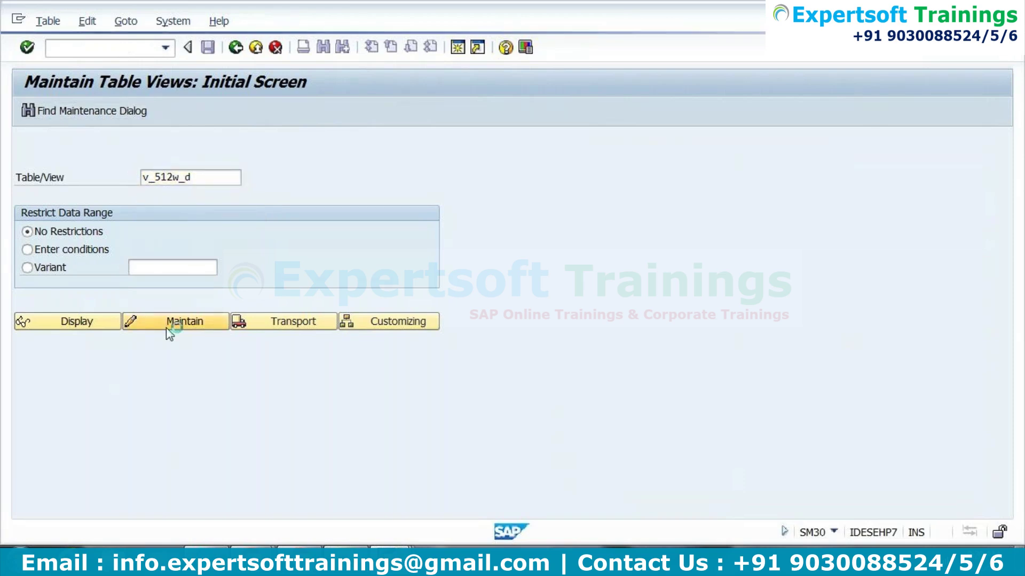
pyautogui.press('Return')
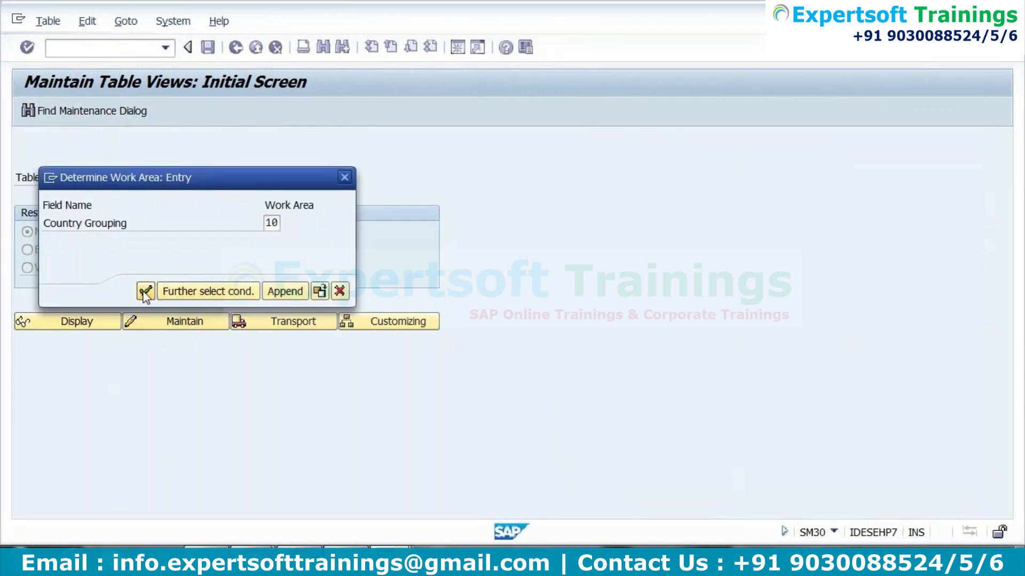
pyautogui.click(350, 309)
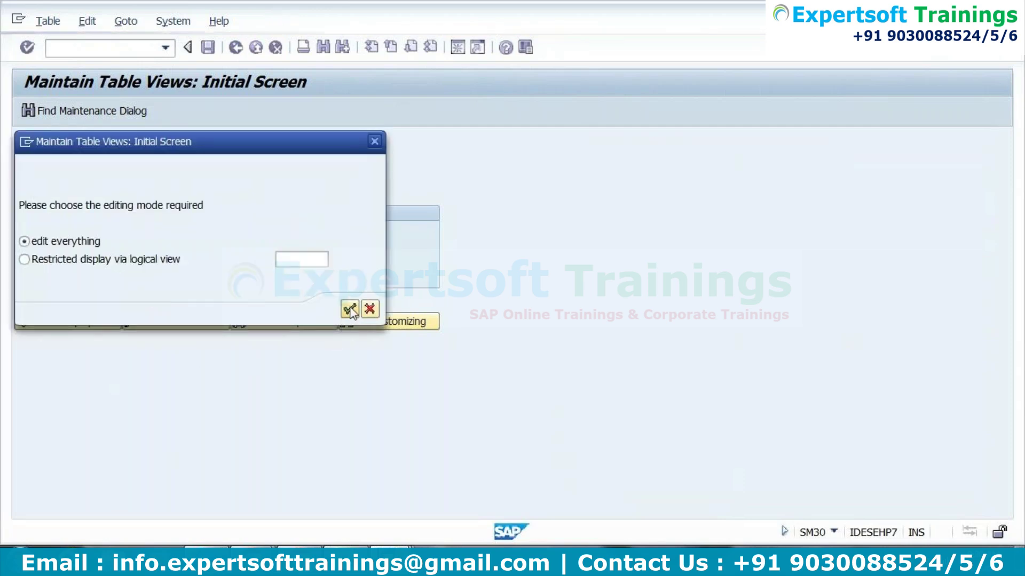
# - Locate wage type 1DH1, open its details and bring up processing class 10 for monthly factoring
pyautogui.click(248, 504)
pyautogui.write('1dh1')
pyautogui.press('Return')
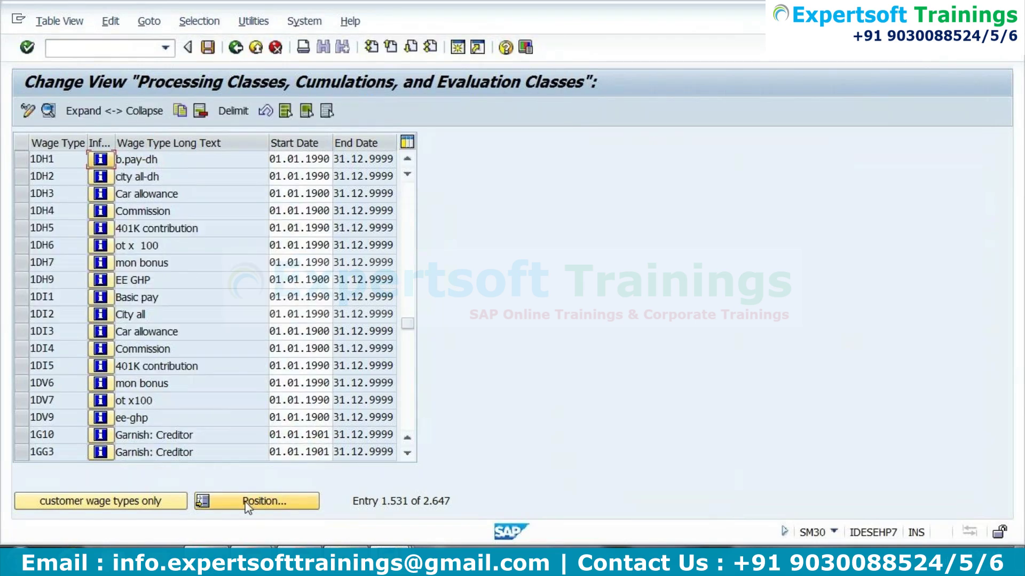
pyautogui.doubleClick(165, 160)
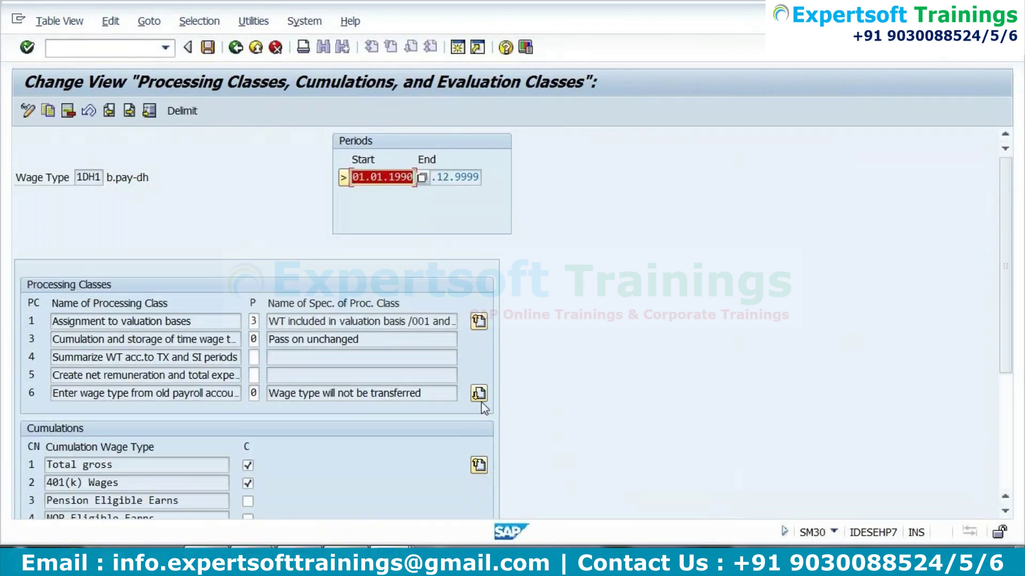
pyautogui.click(479, 394)
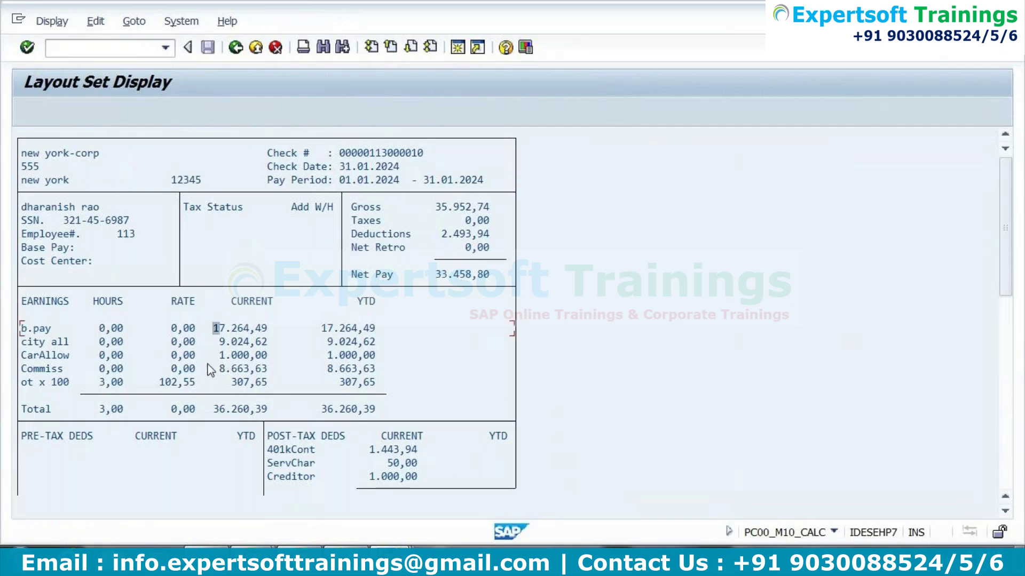
# - Copy the current b.pay amount from the pay statement and paste 17.264,49 into G84 of the Excel sheet
pyautogui.moveTo(216, 329); pyautogui.dragTo(268, 328)
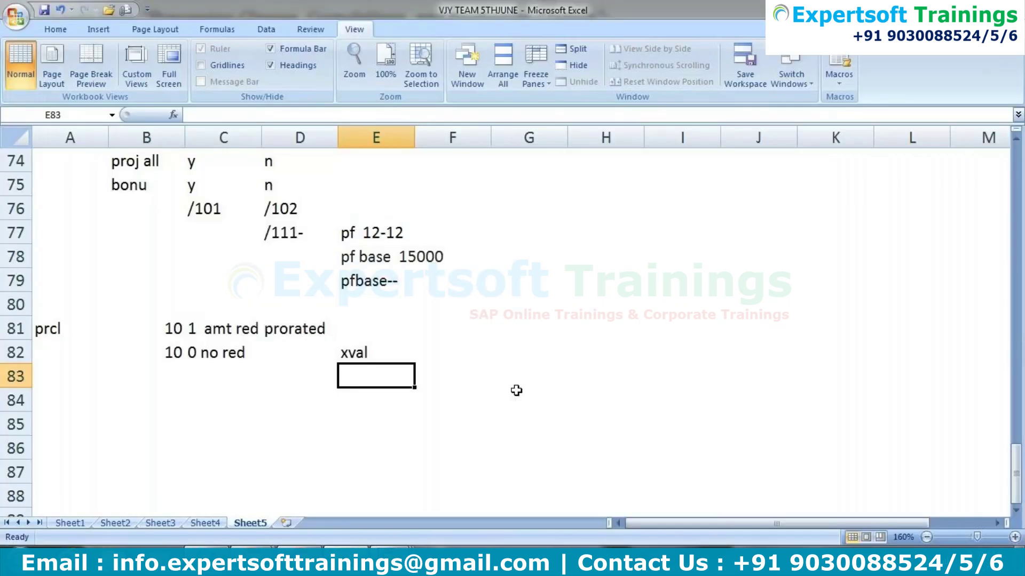
pyautogui.click(517, 395)
pyautogui.hotkey('ctrl', 'v')
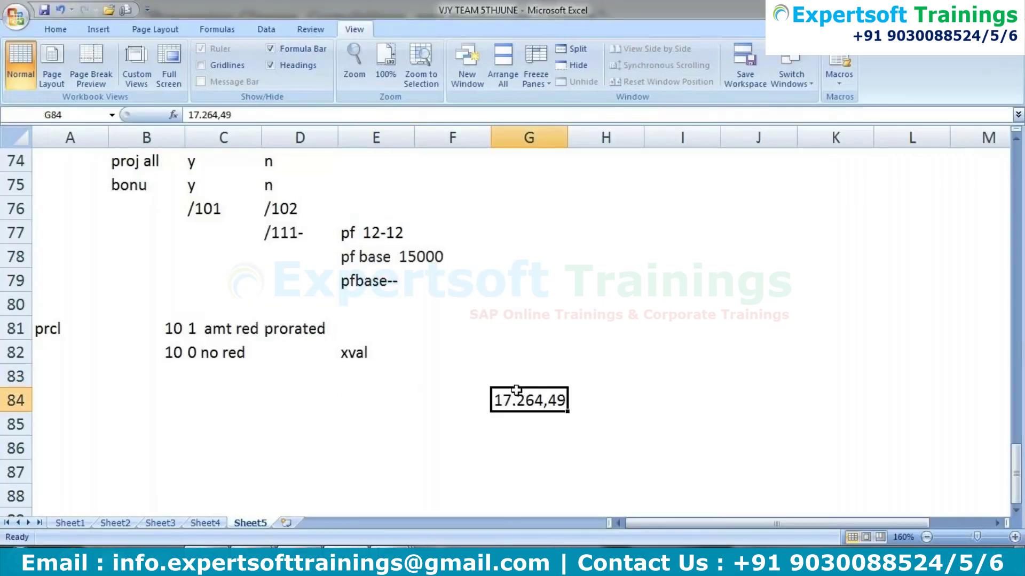
pyautogui.click(490, 469)
# - Back in the SAP wage type view, set processing class 10 of 1DH1 to 0 and save it in the proposed customizing request
pyautogui.hotkey('alt', 'Tab')
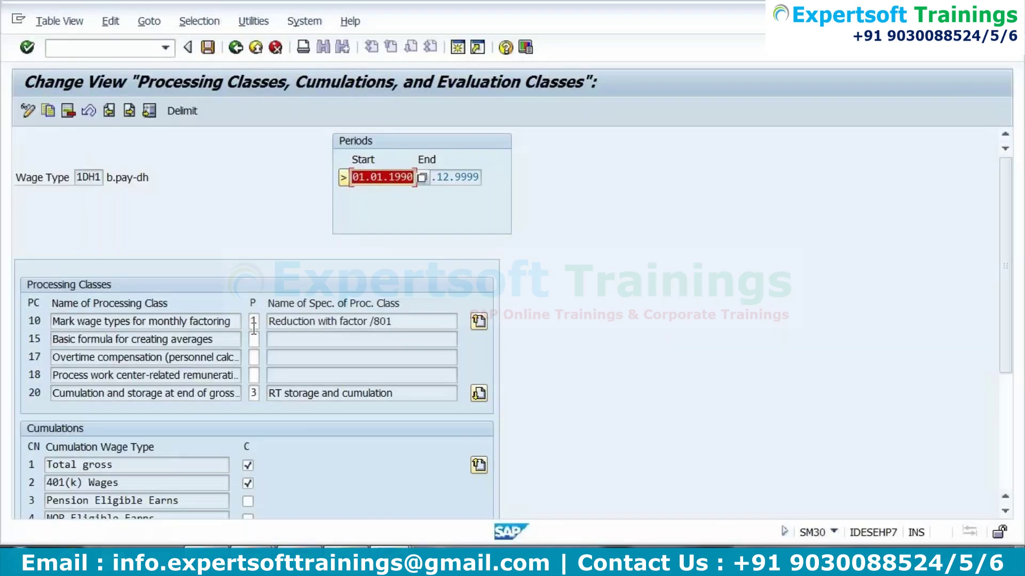
pyautogui.write('0')
pyautogui.press('Return')
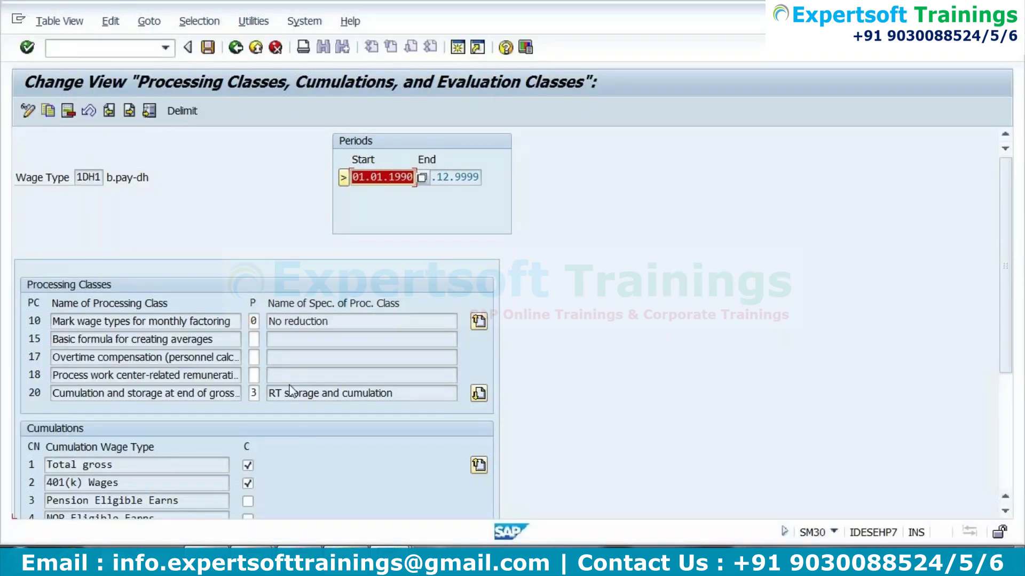
pyautogui.click(207, 47)
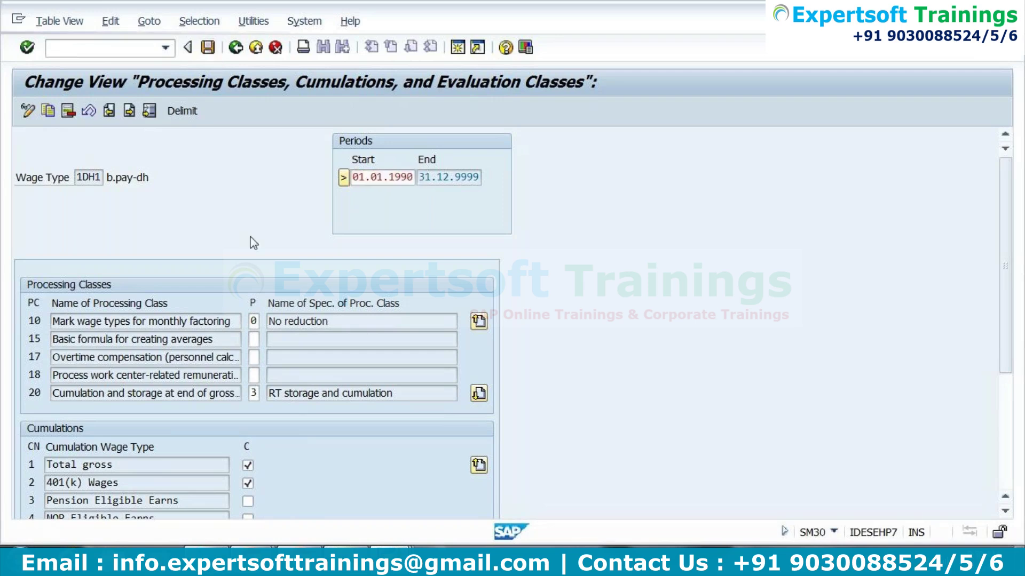
pyautogui.click(251, 291)
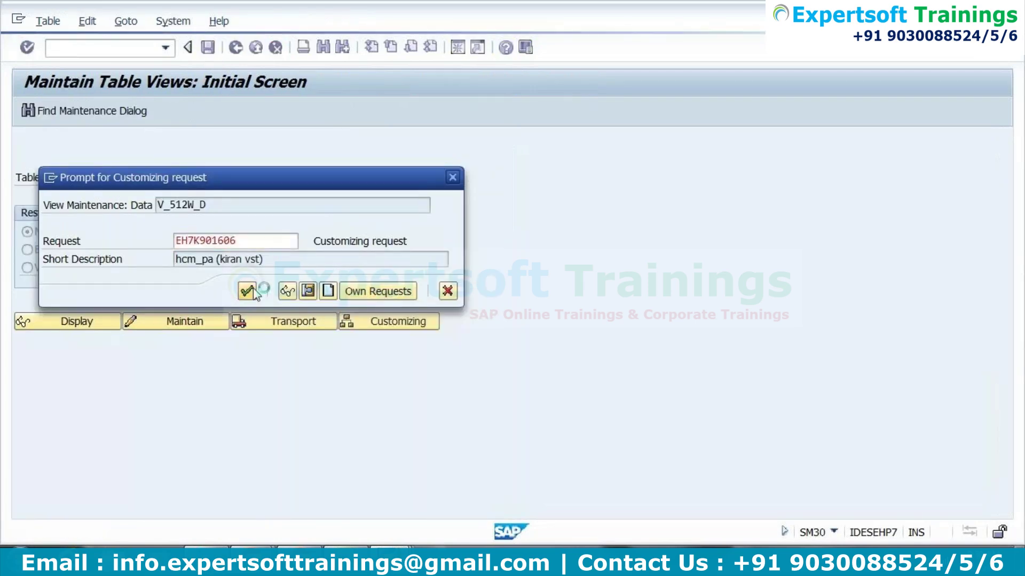
# - Switch to the payroll driver session, rerun the test payroll for period 1 2024 with schema ZDH1, and display the pay statement form
pyautogui.hotkey('alt', 'Tab')
pyautogui.hotkey('alt', 'Tab')
pyautogui.click(236, 47)
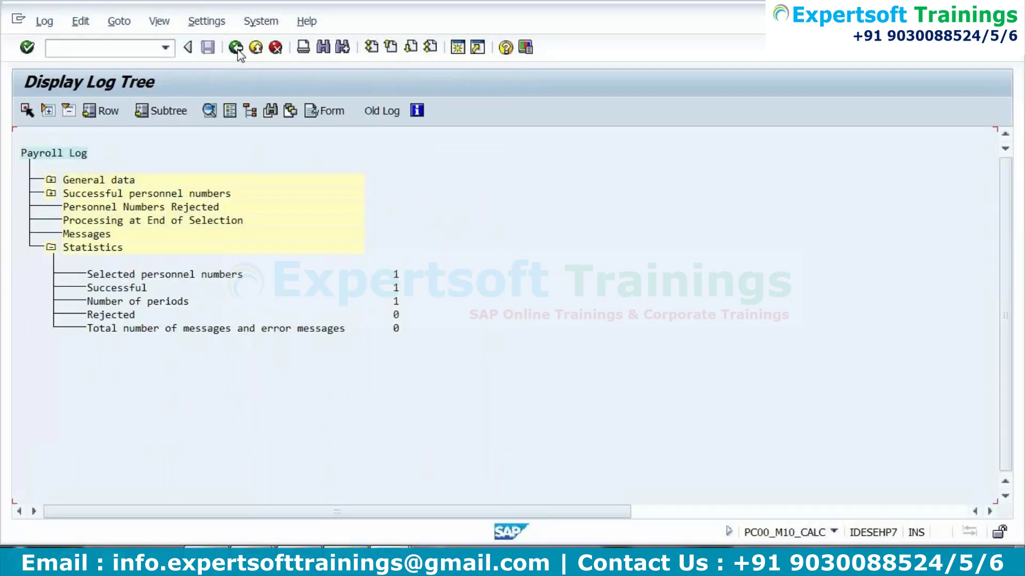
pyautogui.click(235, 47)
pyautogui.click(245, 307)
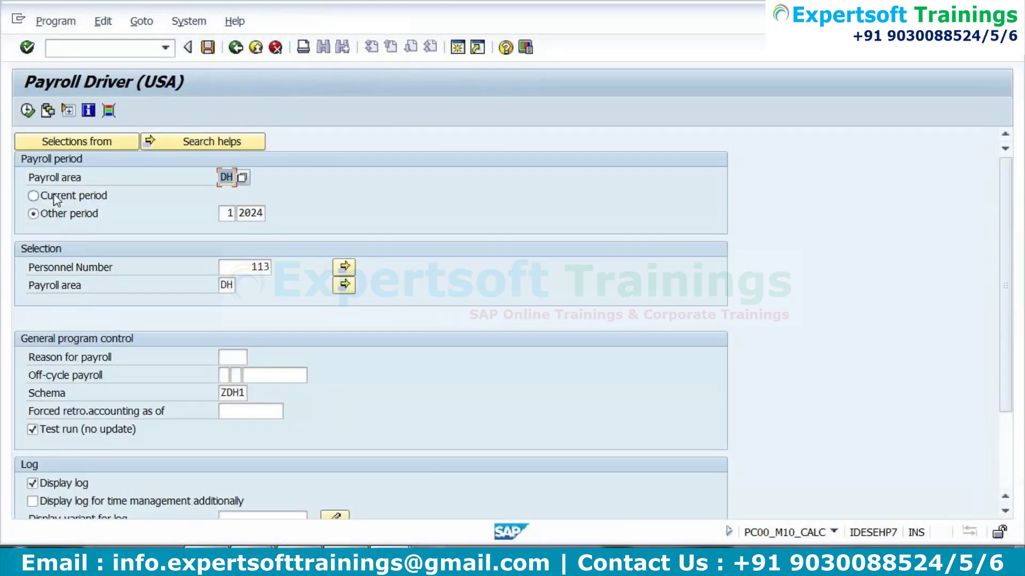
pyautogui.click(29, 111)
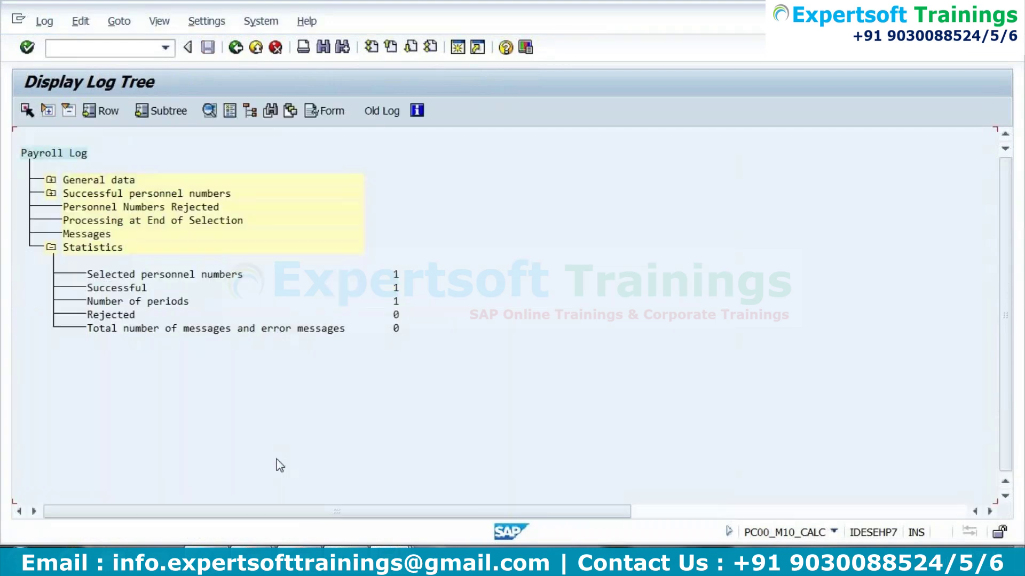
pyautogui.click(329, 111)
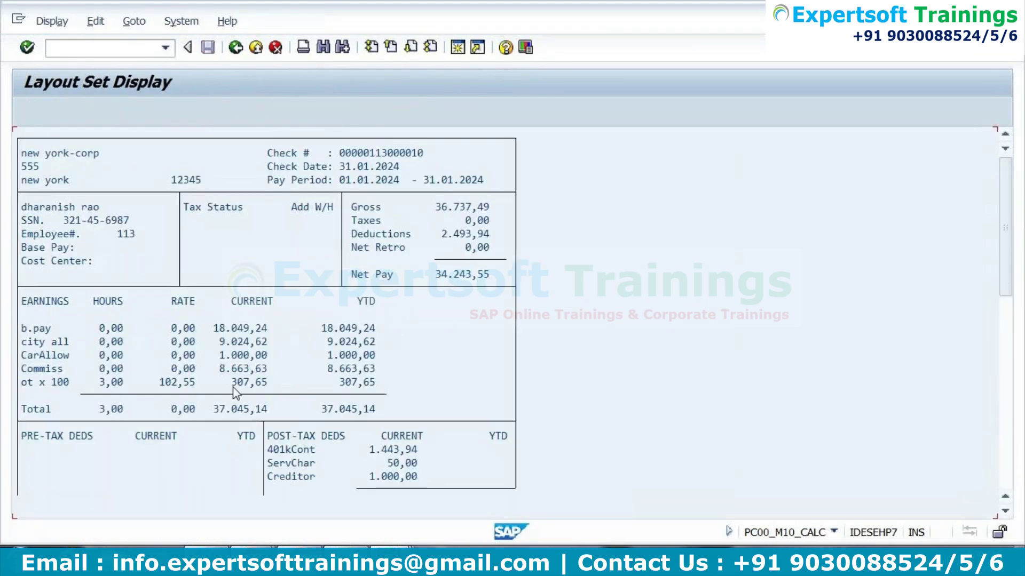
# - Copy the current b.pay amount from the pay statement and paste 18.049,24 into G83 of the Excel sheet
pyautogui.moveTo(213, 327); pyautogui.dragTo(289, 332)
pyautogui.hotkey('alt', 'Tab')
pyautogui.click(525, 376)
pyautogui.hotkey('ctrl', 'v')
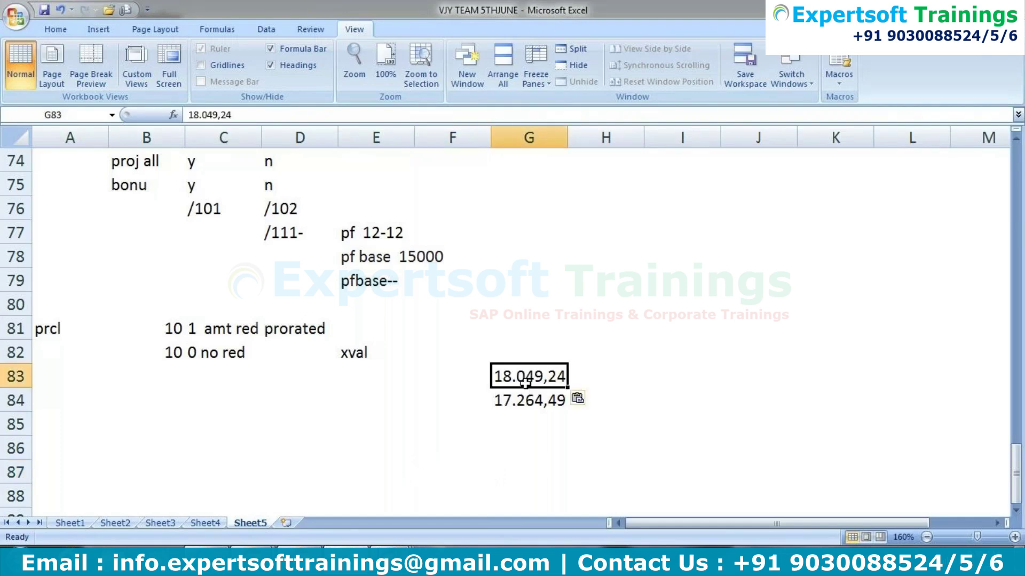
pyautogui.click(524, 465)
pyautogui.click(524, 401)
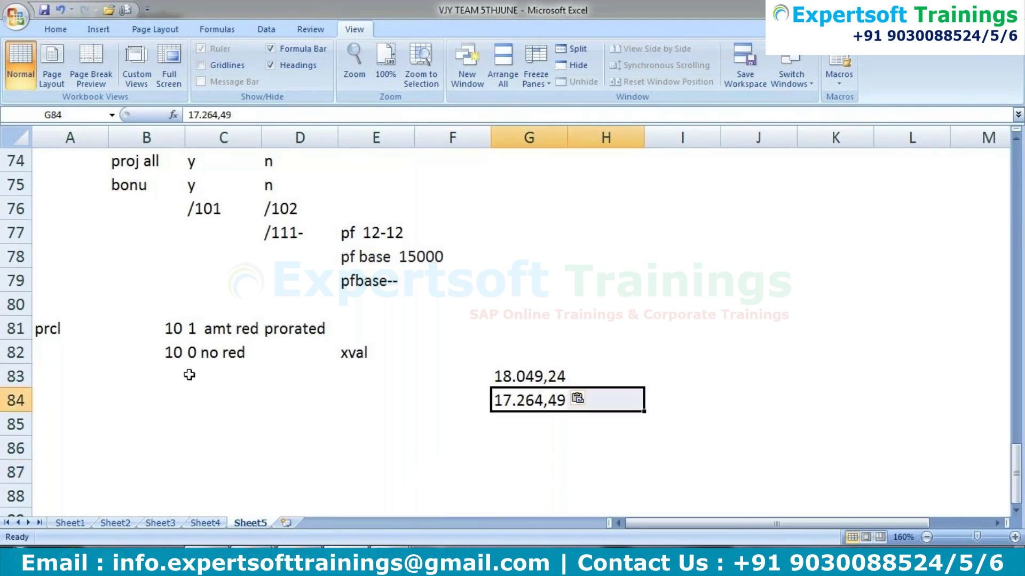
pyautogui.click(100, 336)
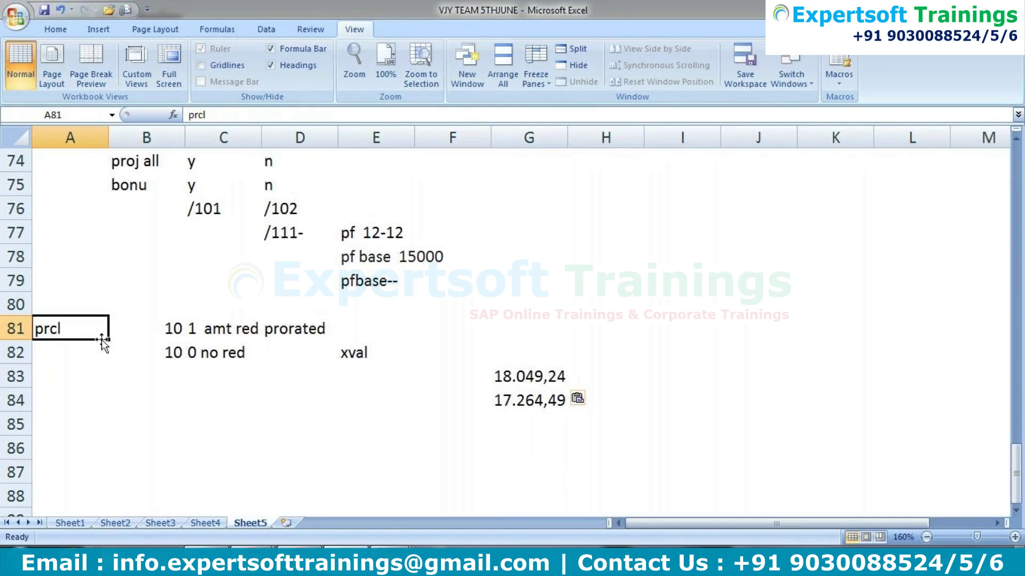
pyautogui.click(68, 427)
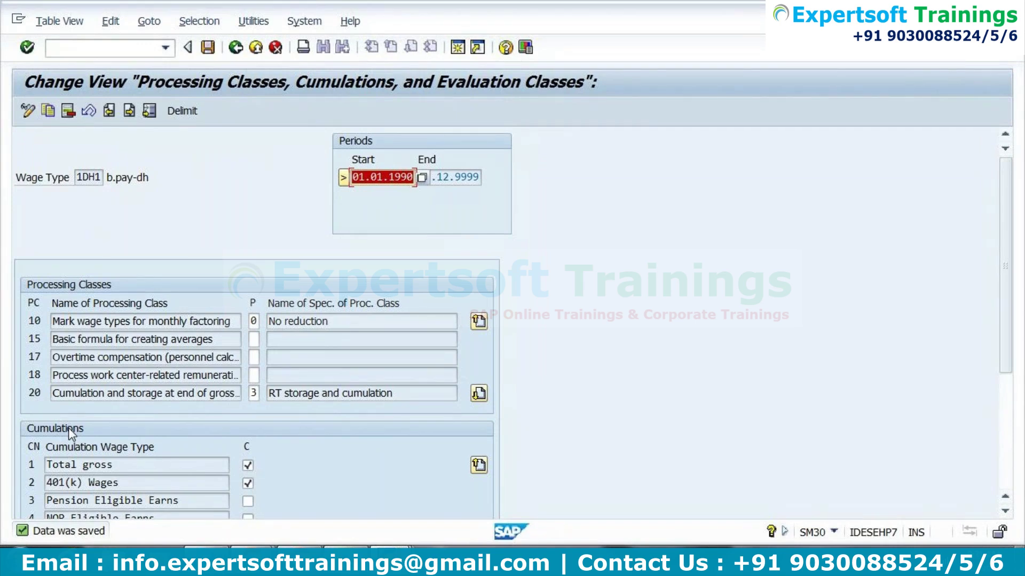
# - In the SAP table view session, look through the wage type list up to its first entry /001 and leave table maintenance
pyautogui.press('F3')
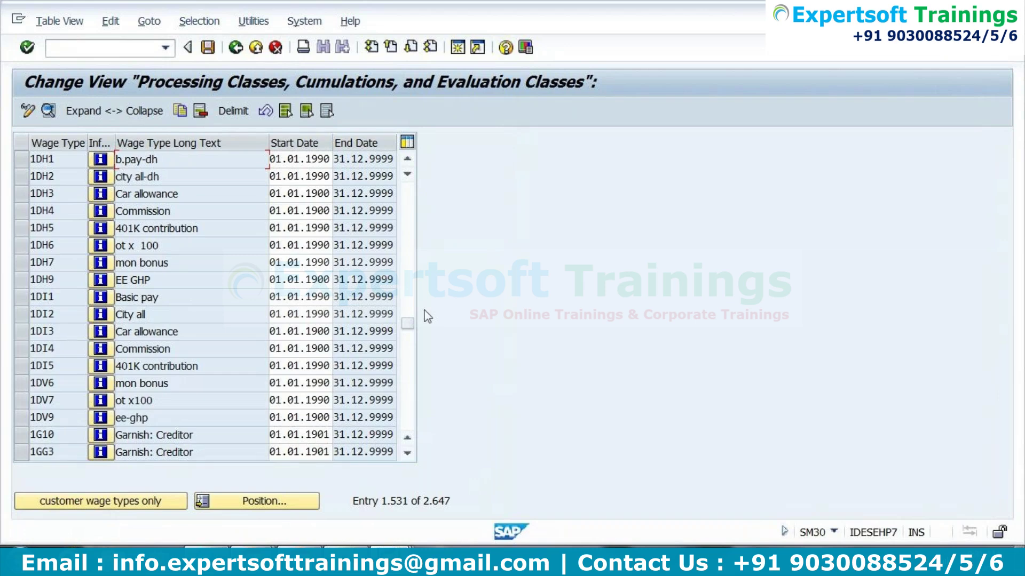
pyautogui.click(406, 159)
pyautogui.click(407, 159)
pyautogui.click(407, 159)
pyautogui.click(406, 159)
pyautogui.click(406, 159)
pyautogui.click(407, 159)
pyautogui.click(407, 159)
pyautogui.click(407, 159)
pyautogui.click(406, 159)
pyautogui.click(407, 159)
pyautogui.click(407, 159)
pyautogui.click(407, 159)
pyautogui.moveTo(409, 322); pyautogui.dragTo(452, 209)
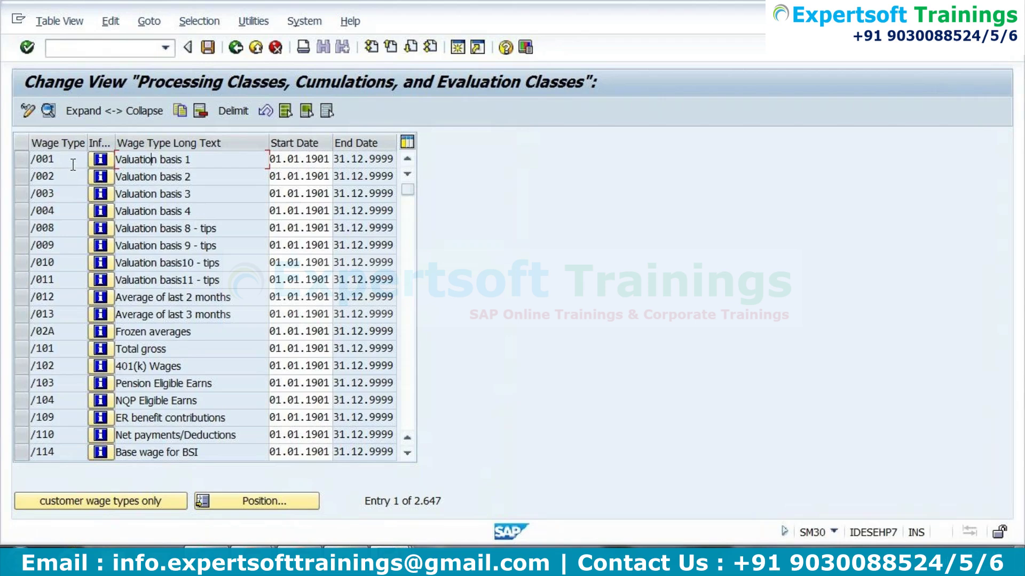
pyautogui.click(234, 48)
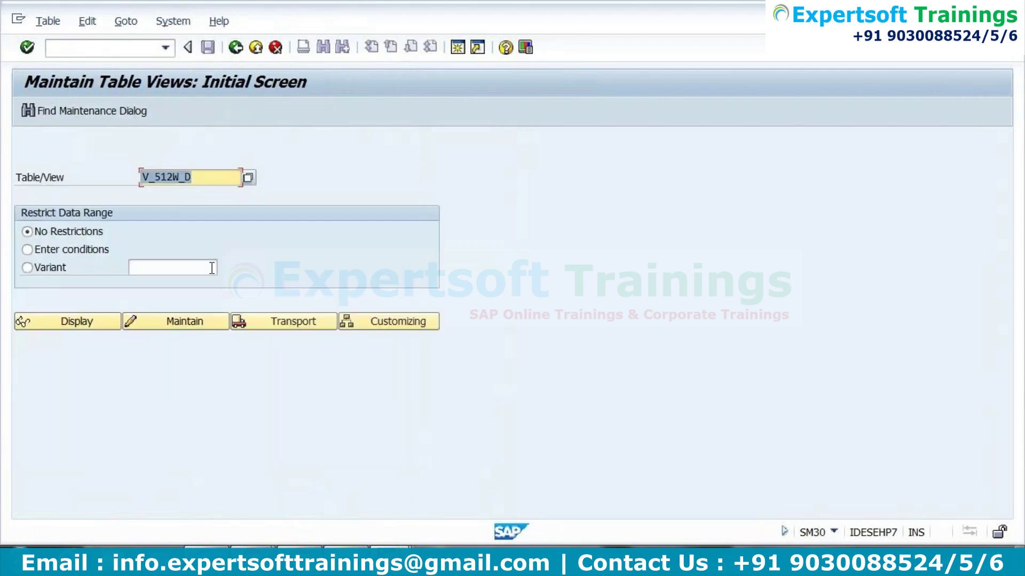
pyautogui.click(235, 47)
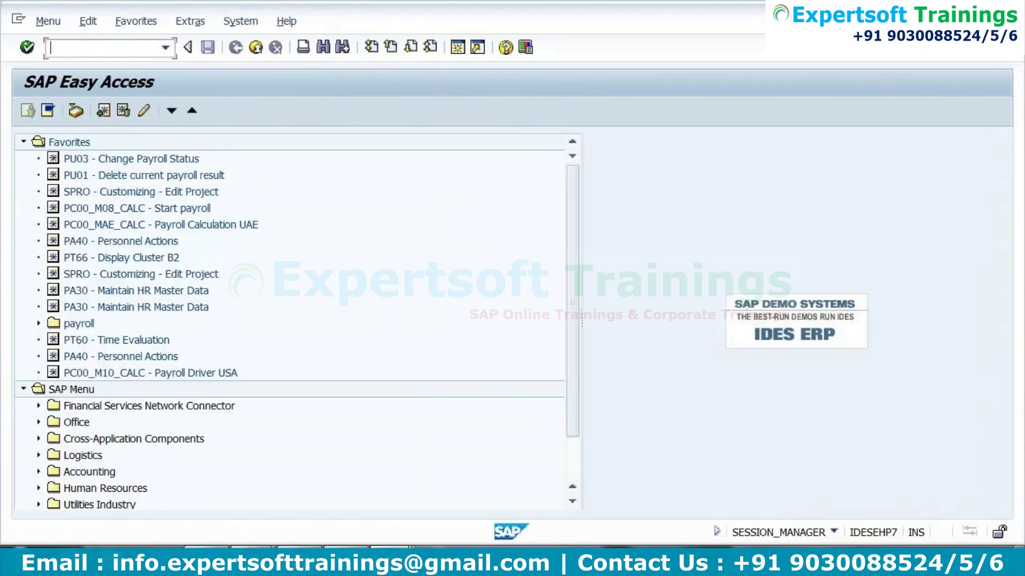
# - Return to the payroll log session and expand the successful employee's 01/2024 payroll period in the log tree
pyautogui.hotkey('alt', 'Tab')
pyautogui.hotkey('alt', 'Tab')
pyautogui.hotkey('alt', 'Tab')
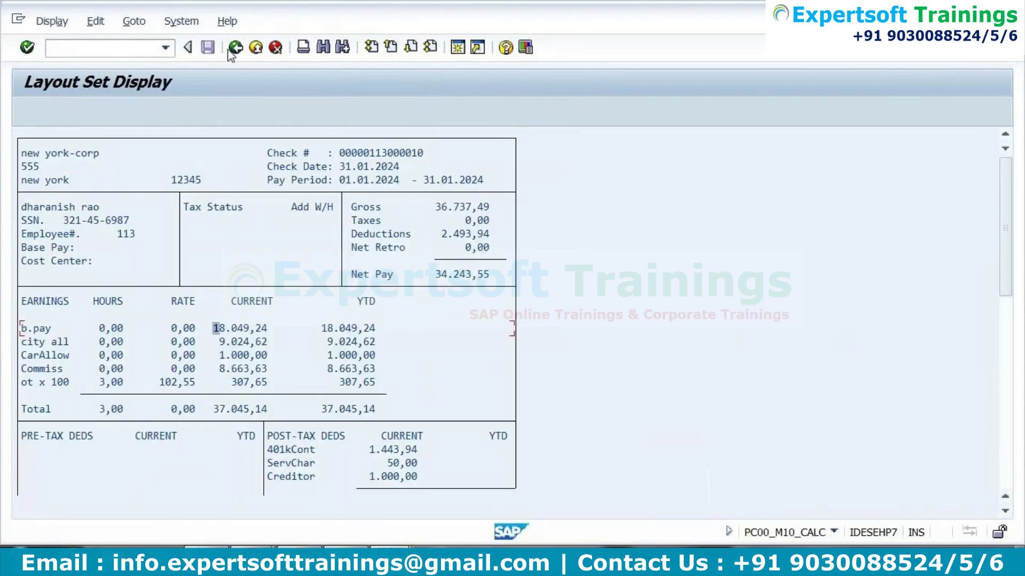
pyautogui.click(232, 50)
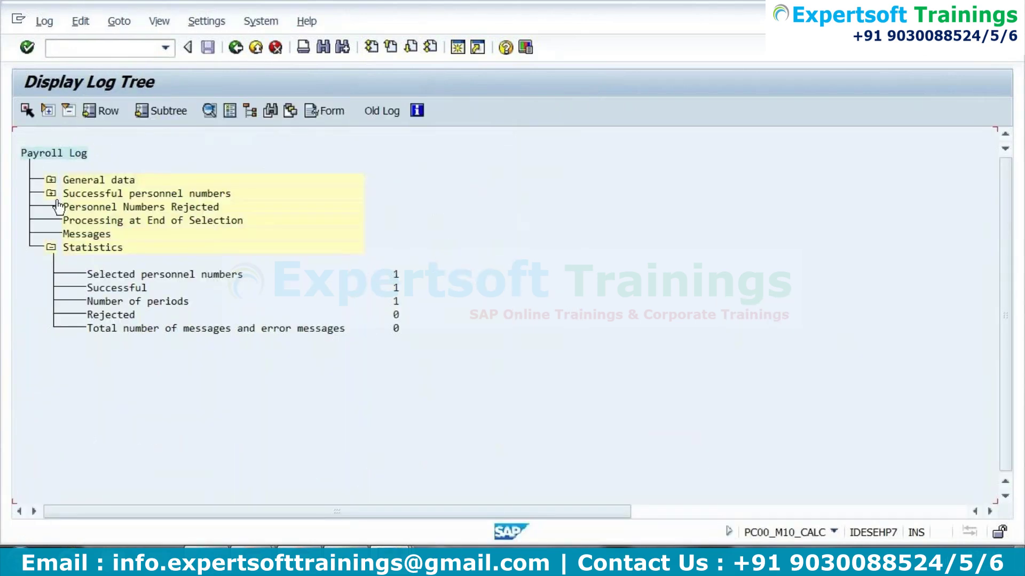
pyautogui.click(51, 193)
pyautogui.click(74, 221)
pyautogui.click(99, 247)
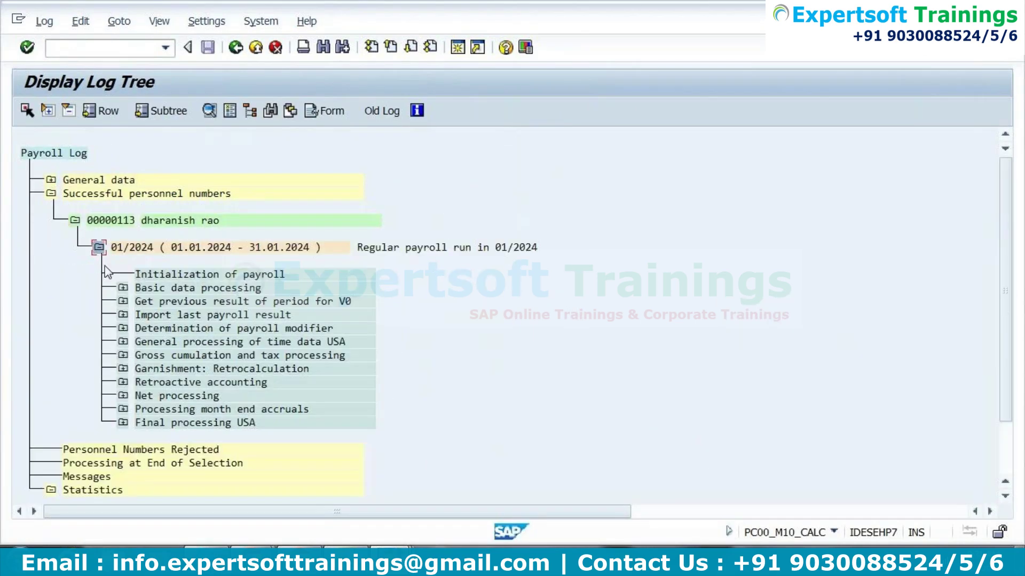
# - Open the output table IT of PIT U010 P01 under General processing of time data USA and examine the 1DH1 b.pay-dh row
pyautogui.click(124, 342)
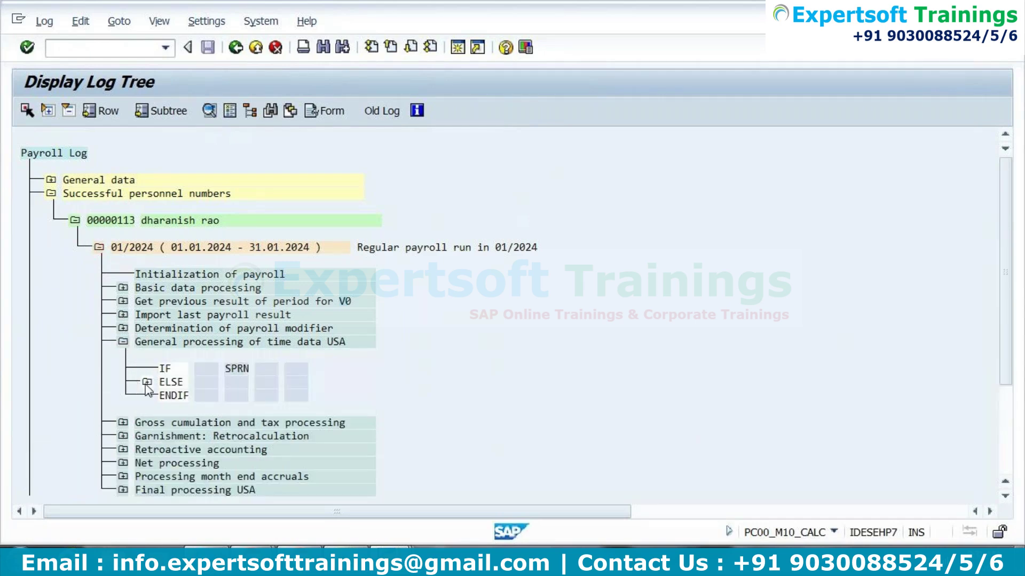
pyautogui.click(147, 373)
pyautogui.click(171, 248)
pyautogui.click(195, 301)
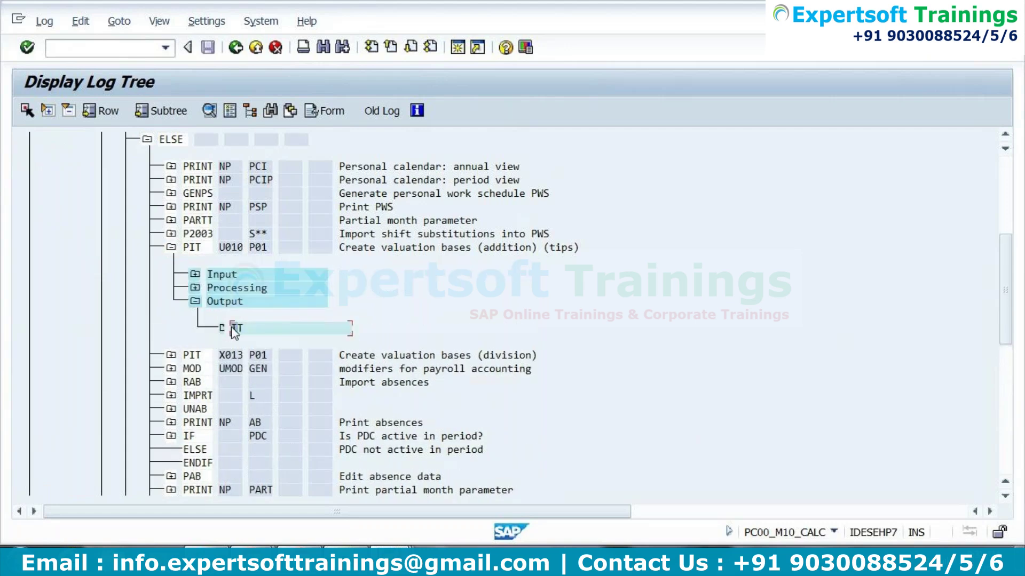
pyautogui.doubleClick(230, 328)
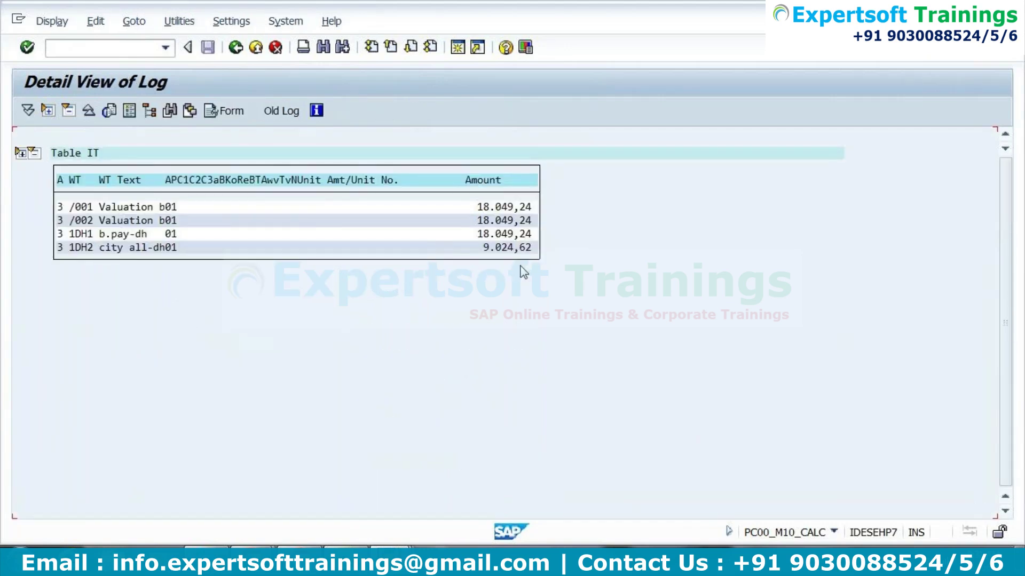
pyautogui.click(63, 233)
pyautogui.moveTo(63, 235); pyautogui.dragTo(536, 237)
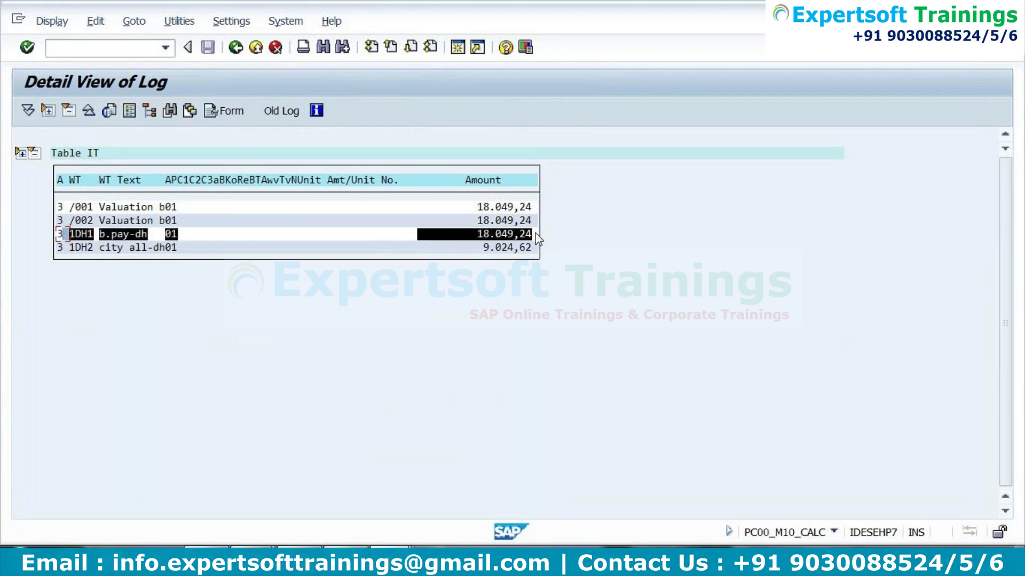
pyautogui.moveTo(60, 235); pyautogui.dragTo(531, 238)
pyautogui.click(528, 237)
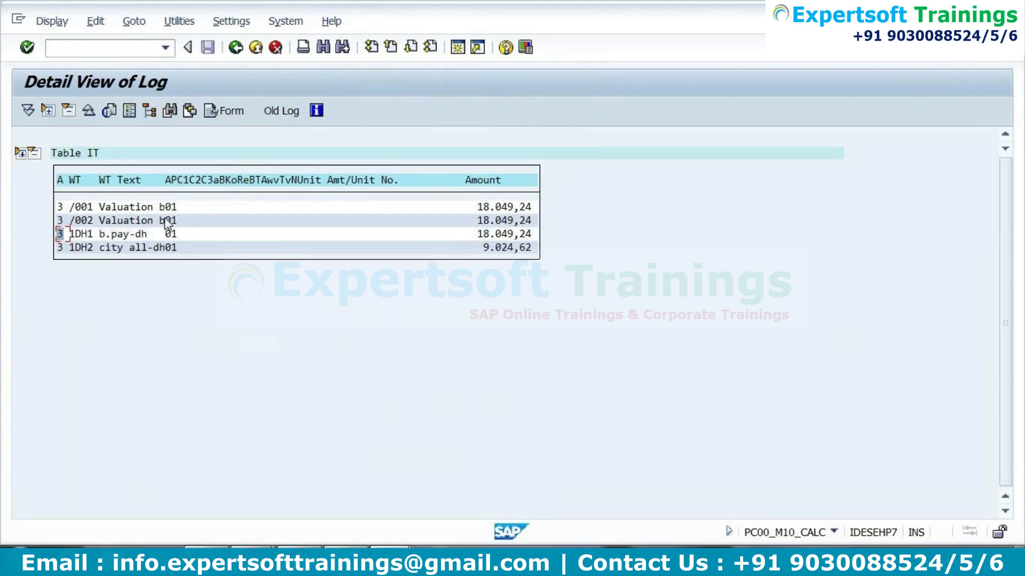
# - Copy the amount of valuation basis /001 from table IT and paste 18.049,24 into F86 of the Excel sheet
pyautogui.click(72, 209)
pyautogui.moveTo(477, 208); pyautogui.dragTo(544, 211)
pyautogui.hotkey('ctrl', 'c')
pyautogui.doubleClick(483, 210)
pyautogui.hotkey('ctrl', 'c')
pyautogui.click(390, 555)
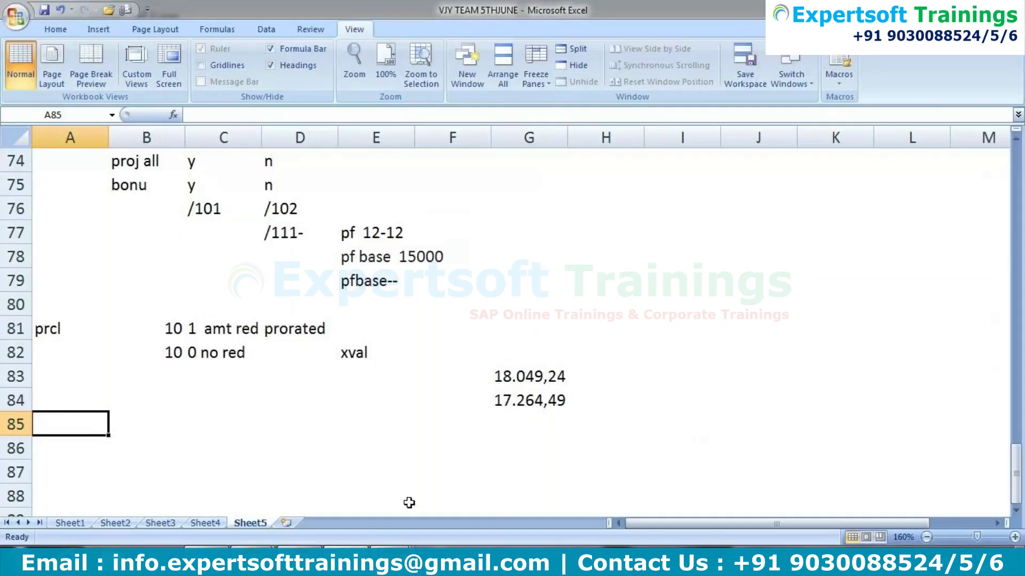
pyautogui.click(480, 451)
pyautogui.hotkey('ctrl', 'v')
pyautogui.press('Return')
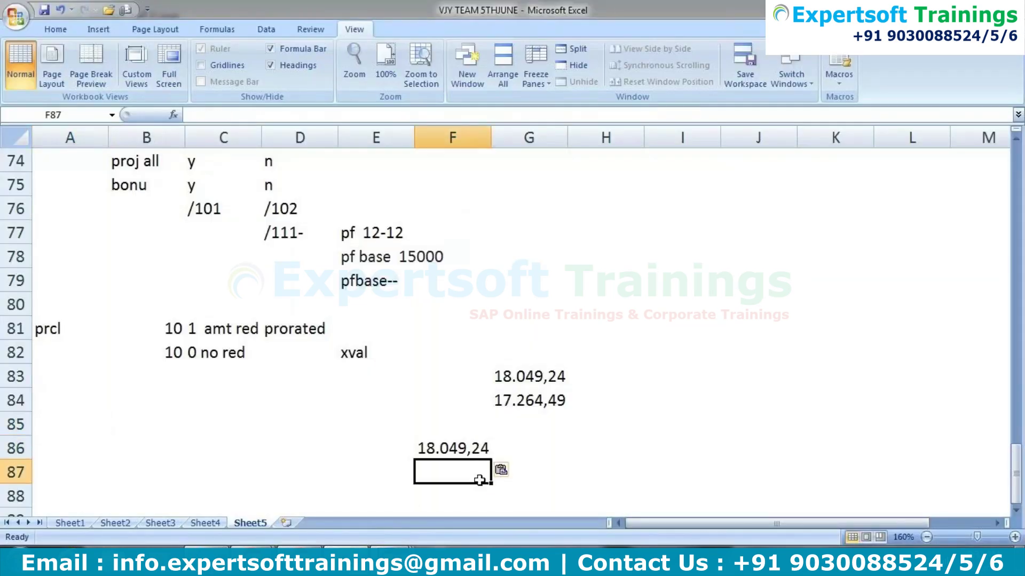
# - Note the hourly rate calculation by entering 176=18.049,24 in H86 and 1=? in H87
pyautogui.click(590, 446)
pyautogui.write('176=')
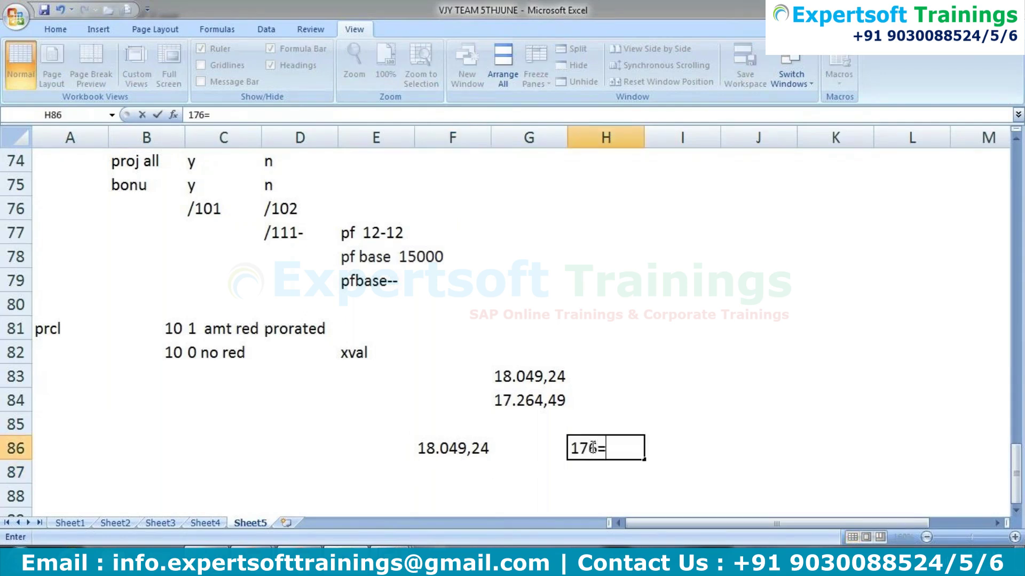
pyautogui.hotkey('ctrl', 'v')
pyautogui.click(593, 477)
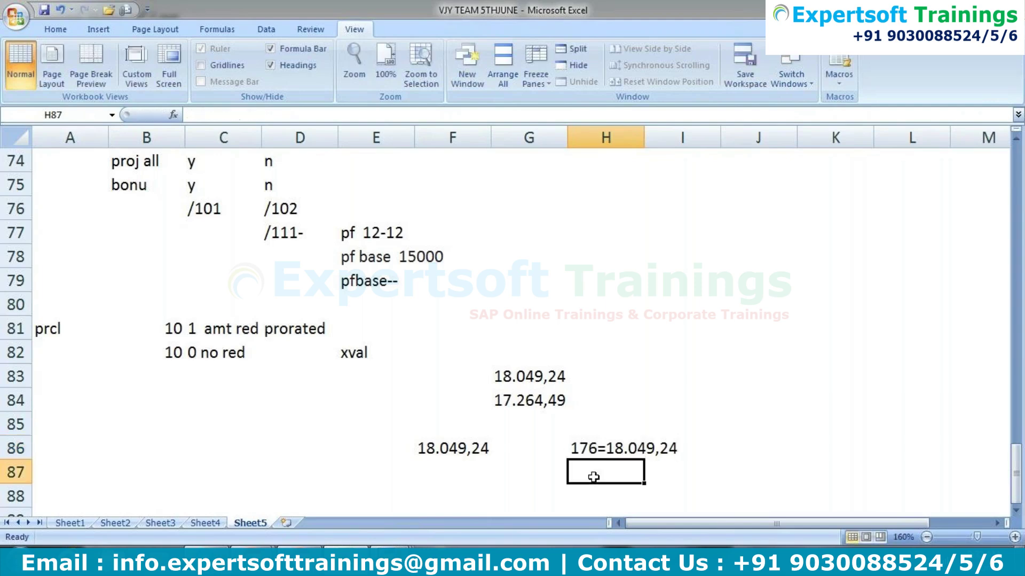
pyautogui.write('1=?')
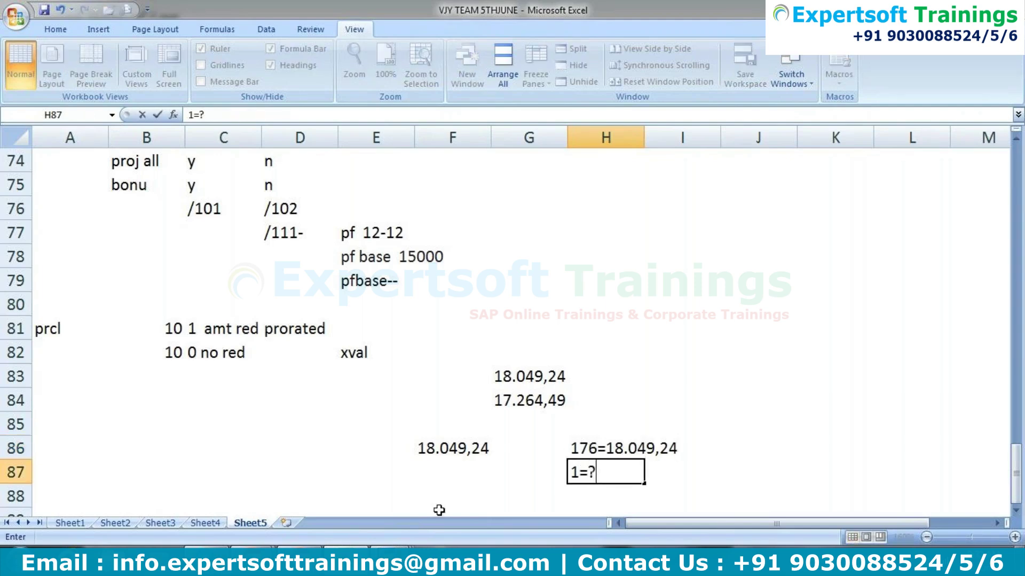
# - Open the Windows Calculator and divide 18049 by 176
pyautogui.press('super')
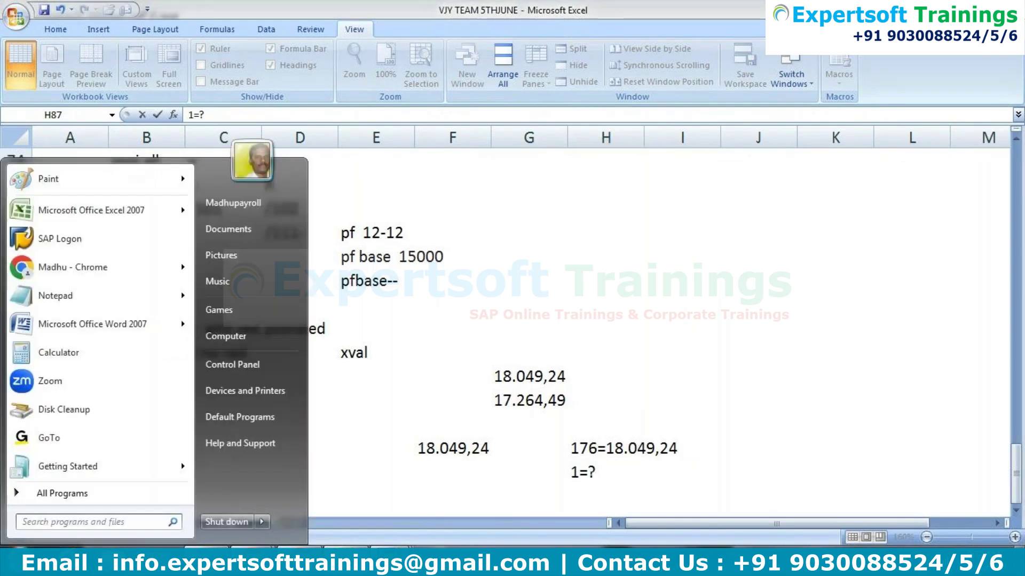
pyautogui.write('calc')
pyautogui.press('Return')
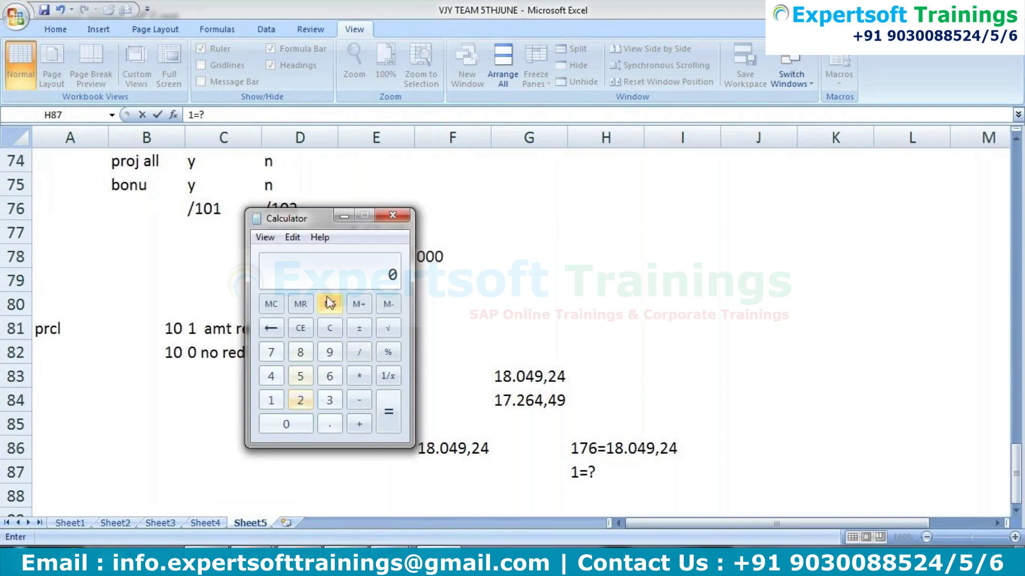
pyautogui.click(278, 396)
pyautogui.click(302, 356)
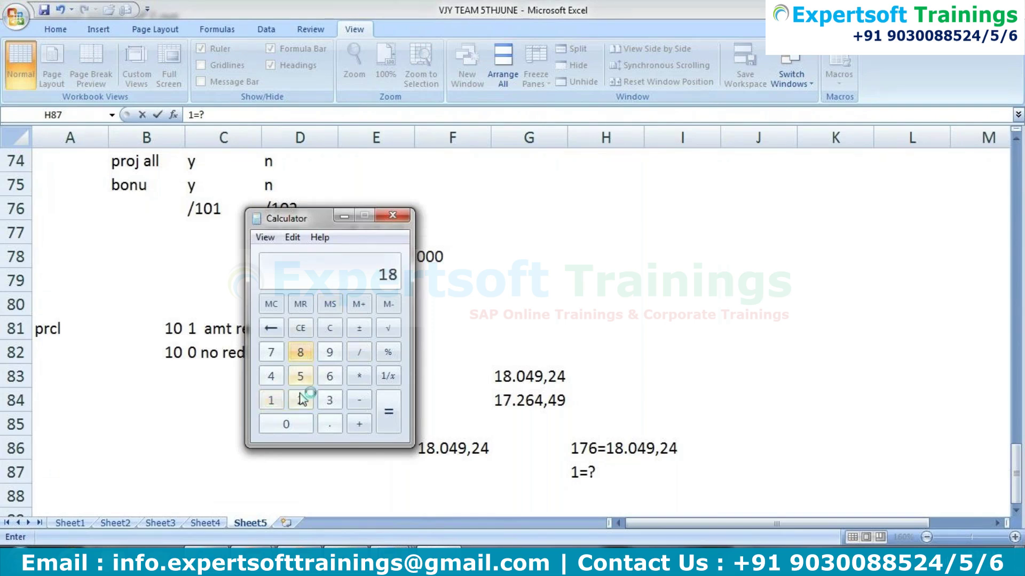
pyautogui.click(286, 424)
pyautogui.click(271, 377)
pyautogui.click(329, 352)
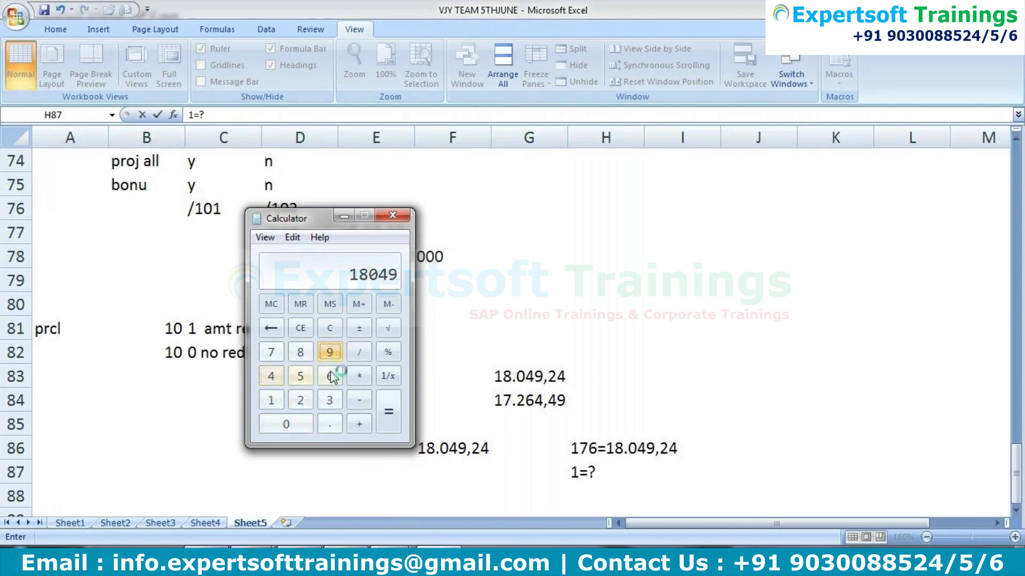
pyautogui.click(360, 352)
pyautogui.click(270, 400)
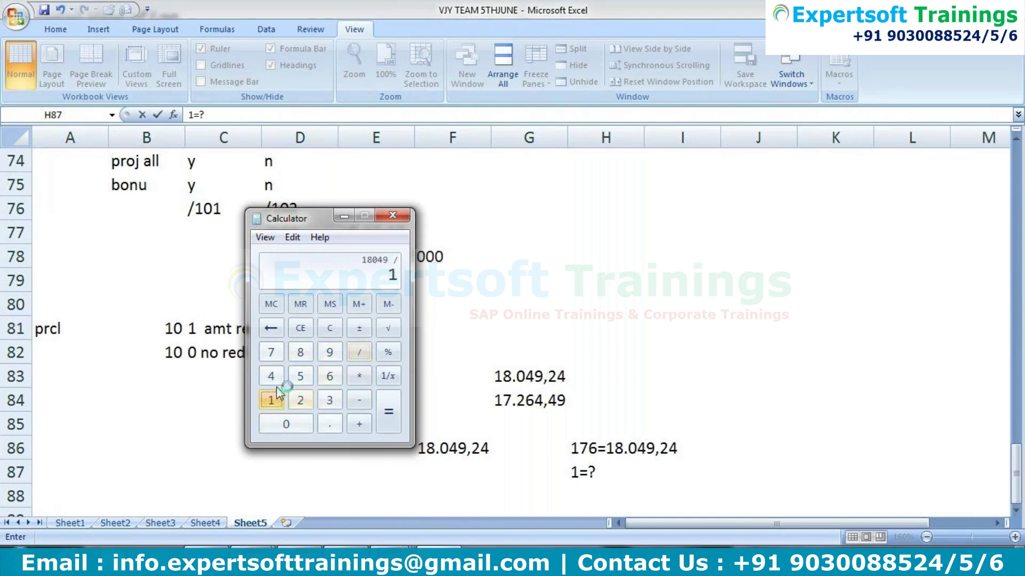
pyautogui.click(271, 352)
pyautogui.click(329, 376)
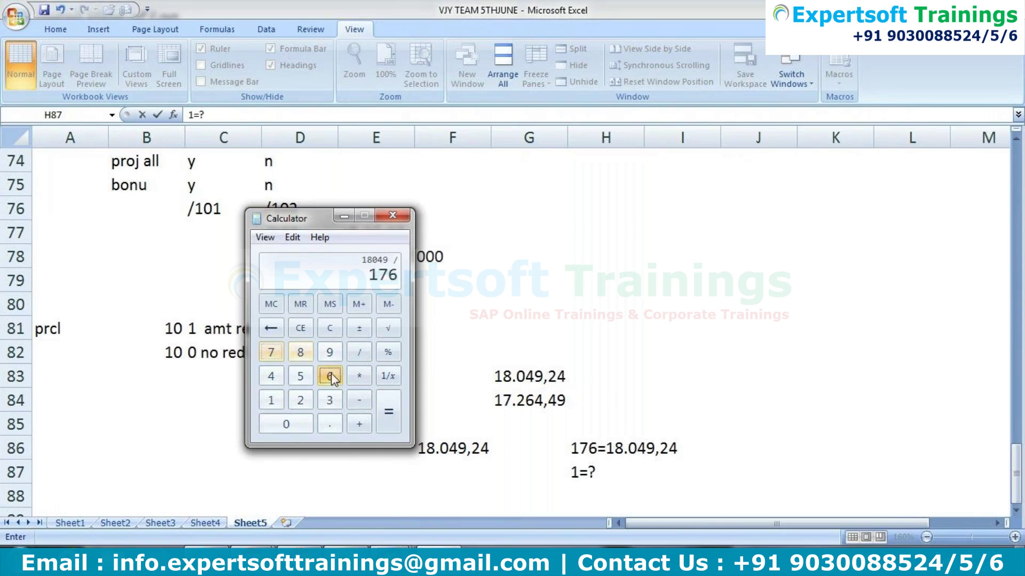
pyautogui.click(388, 415)
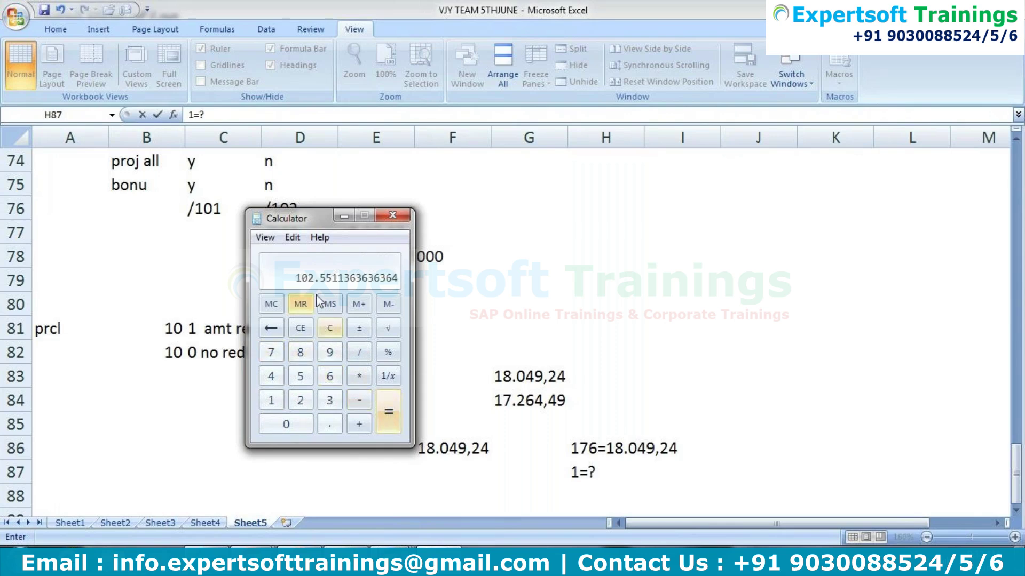
pyautogui.click(393, 103)
# - Switch to the SAP payroll log and open output table IT of PIT X013 P01, Create valuation bases (division)
pyautogui.hotkey('alt', 'Tab')
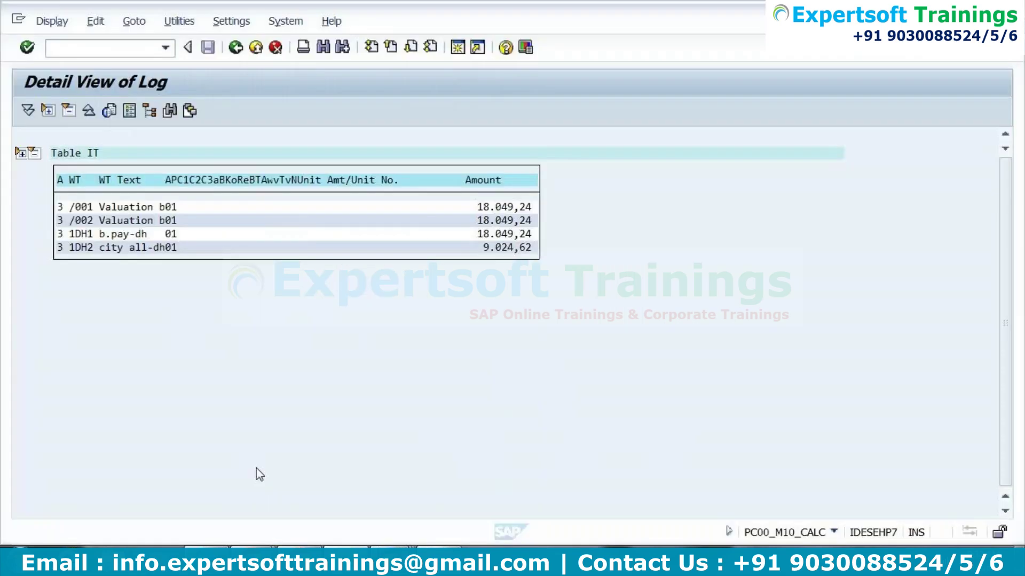
pyautogui.click(236, 48)
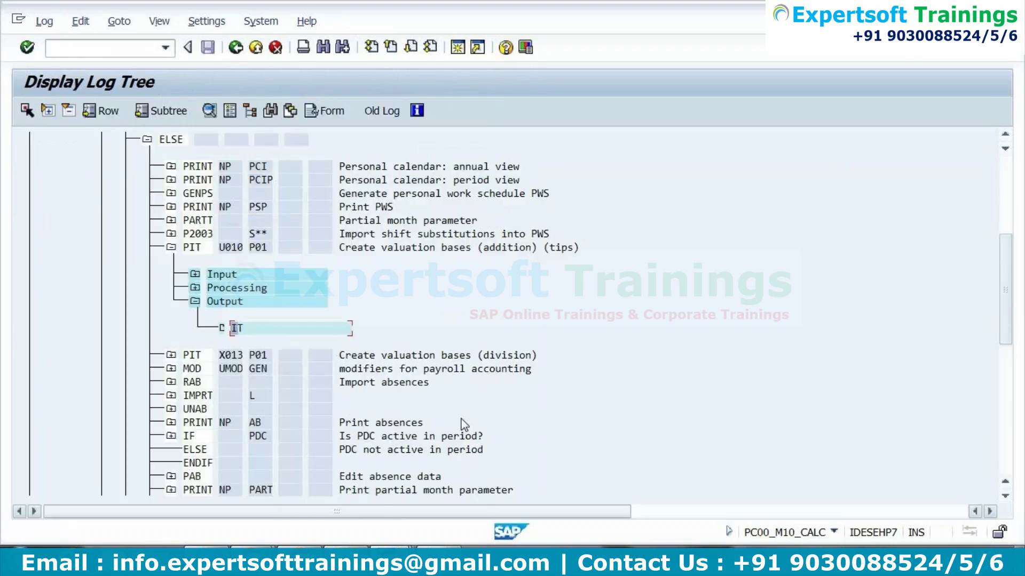
pyautogui.click(171, 355)
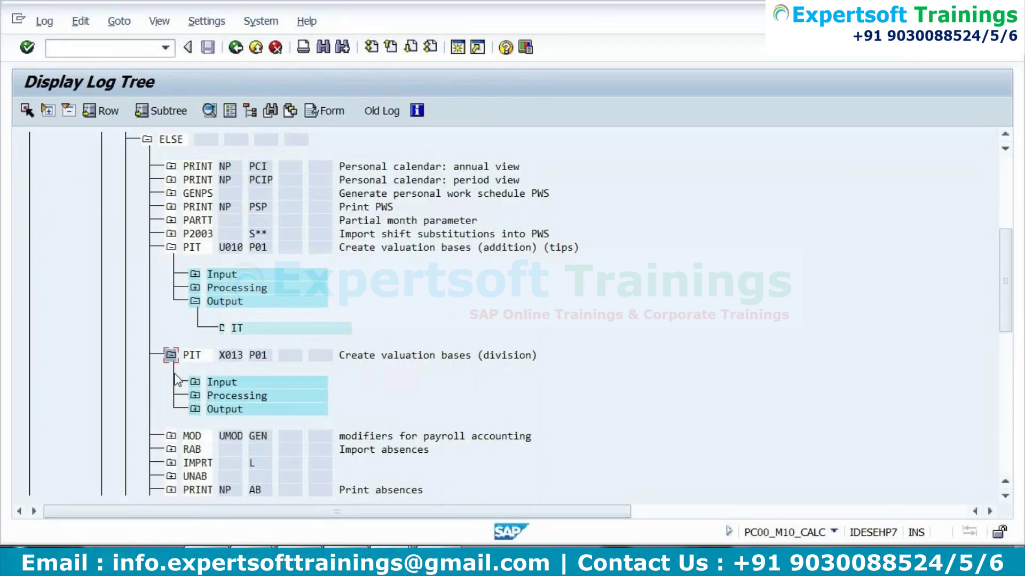
pyautogui.click(195, 409)
pyautogui.doubleClick(237, 435)
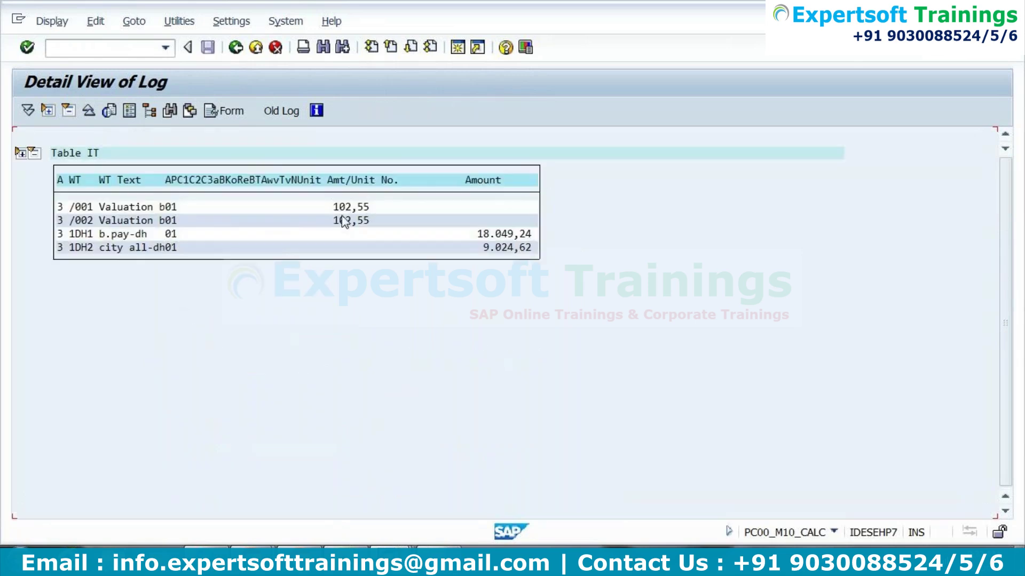
# - Examine the per-unit amounts of valuation bases /001 and /002 in table IT against the b.pay-dh and city all-dh rows
pyautogui.click(336, 207)
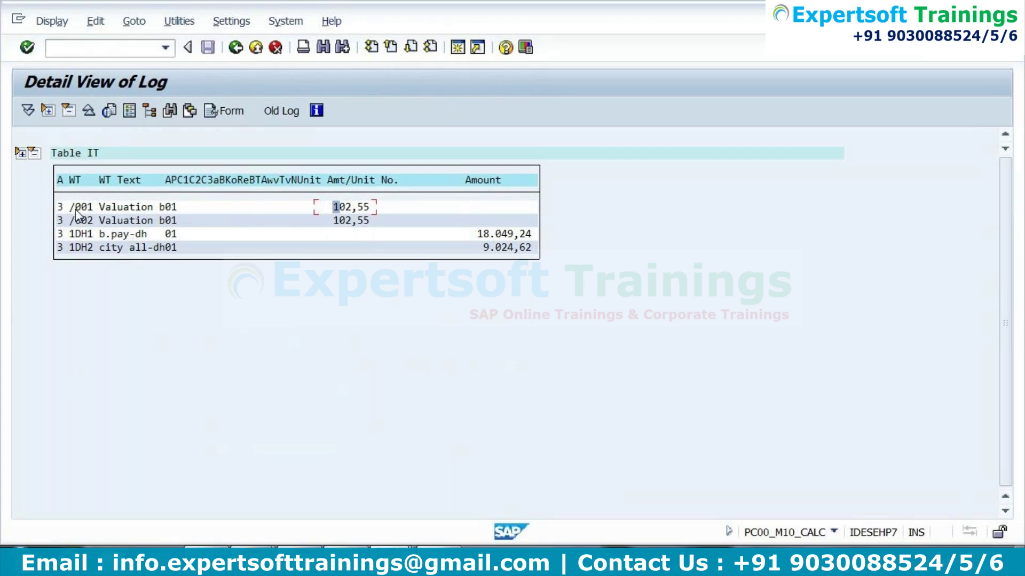
pyautogui.moveTo(76, 209); pyautogui.dragTo(412, 240)
pyautogui.hotkey('ctrl', 'c')
pyautogui.moveTo(69, 207); pyautogui.dragTo(224, 229)
pyautogui.click(223, 223)
pyautogui.moveTo(296, 228); pyautogui.dragTo(310, 242)
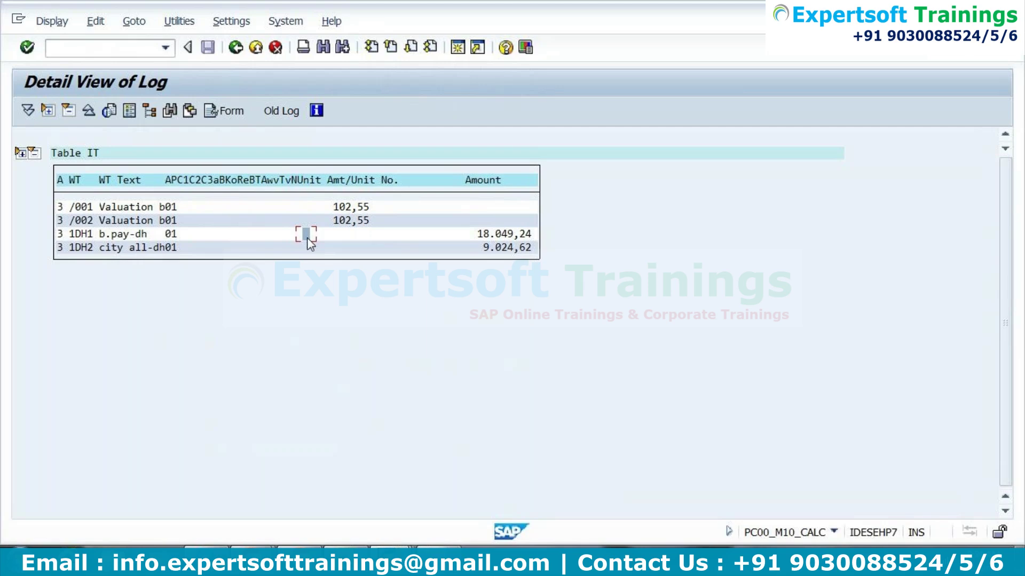
pyautogui.moveTo(72, 207); pyautogui.dragTo(398, 210)
# - Start transaction PE02 in a free SAP session and open the source text of rule Z010 for changing
pyautogui.moveTo(393, 561)
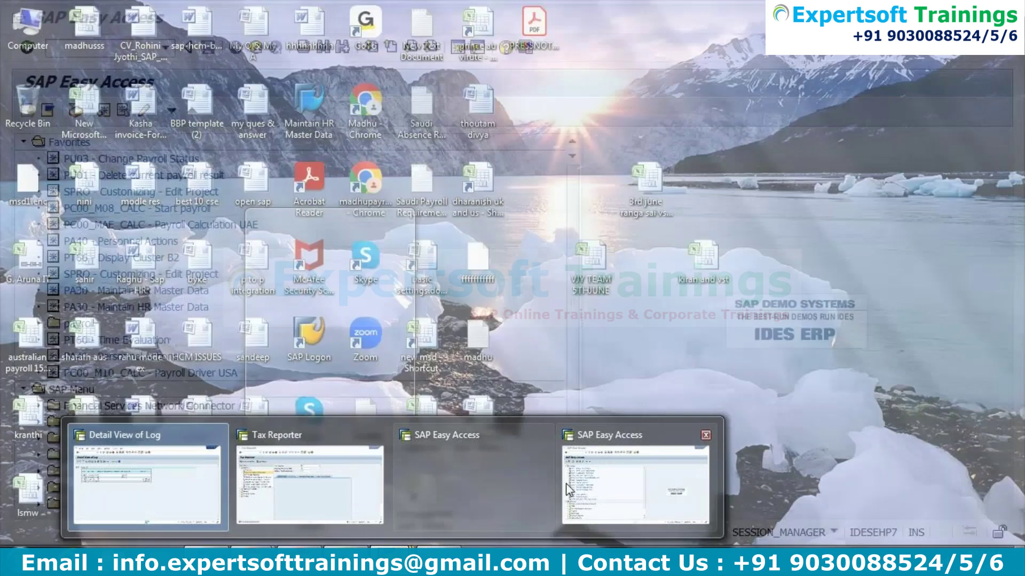
pyautogui.click(569, 489)
pyautogui.write('pe01')
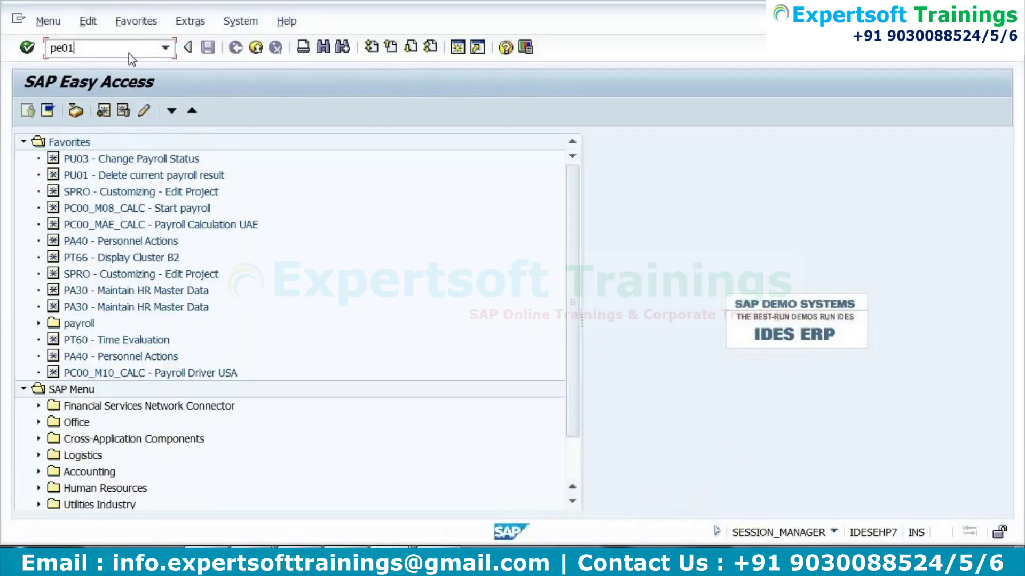
pyautogui.press('BackSpace')
pyautogui.write('2')
pyautogui.press('Return')
pyautogui.write('x0')
pyautogui.press('BackSpace')
pyautogui.press('BackSpace')
pyautogui.write('z010')
pyautogui.press('Return')
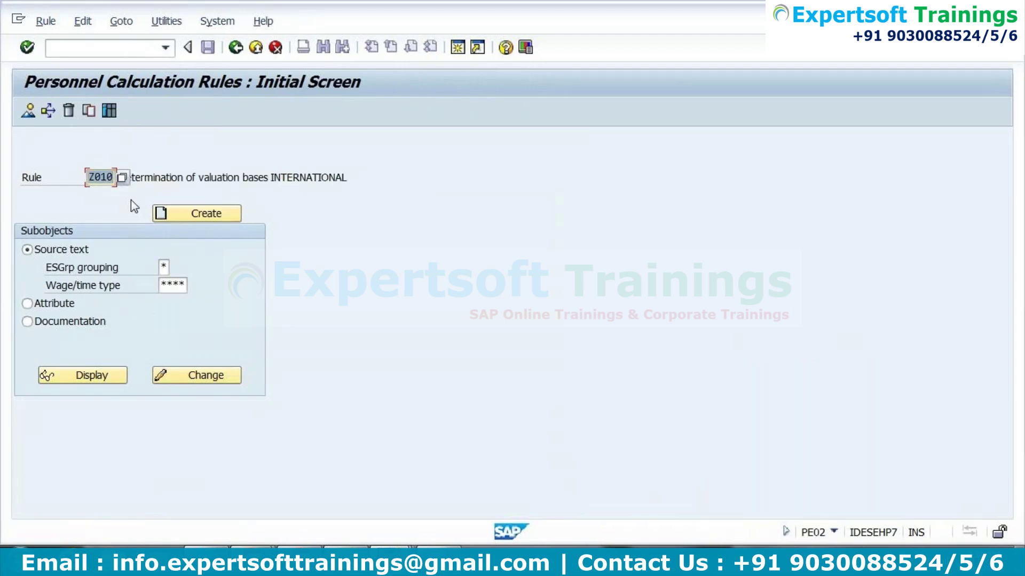
pyautogui.click(224, 380)
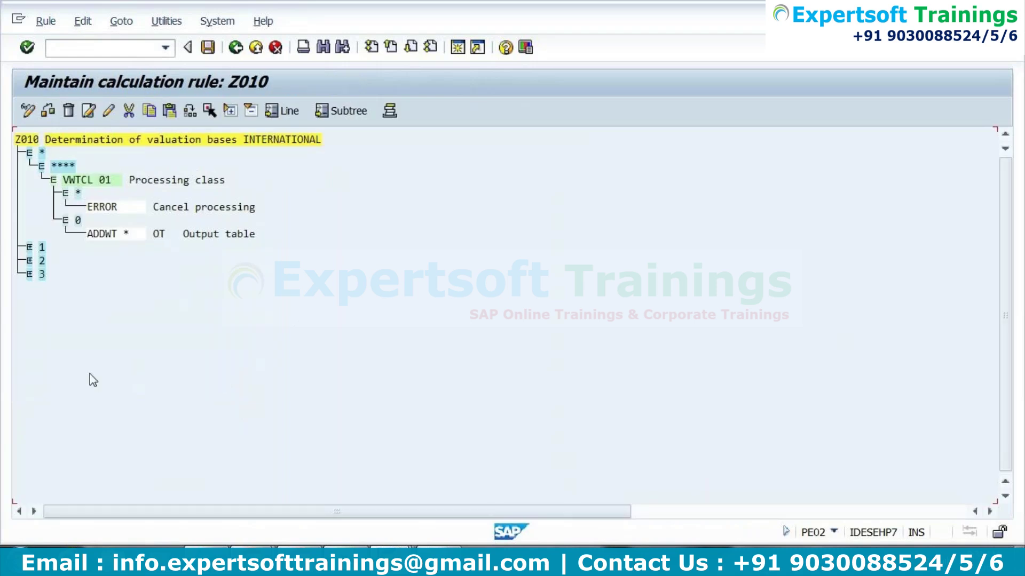
# - Expand grouping 3 of rule Z010 down to the operations under value 3 of processing class VWTCL 01
pyautogui.click(30, 275)
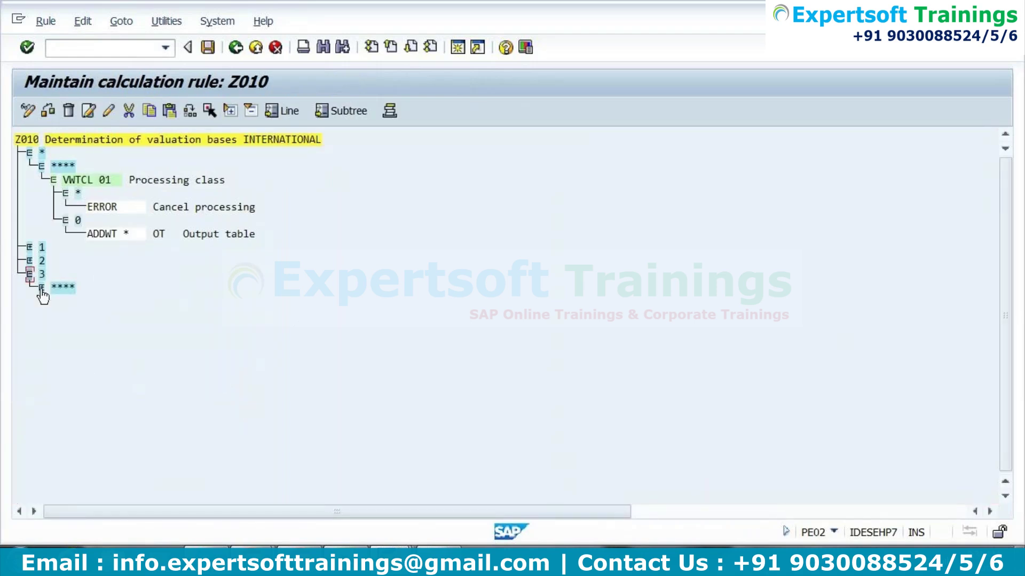
pyautogui.click(41, 287)
pyautogui.click(54, 301)
pyautogui.click(65, 367)
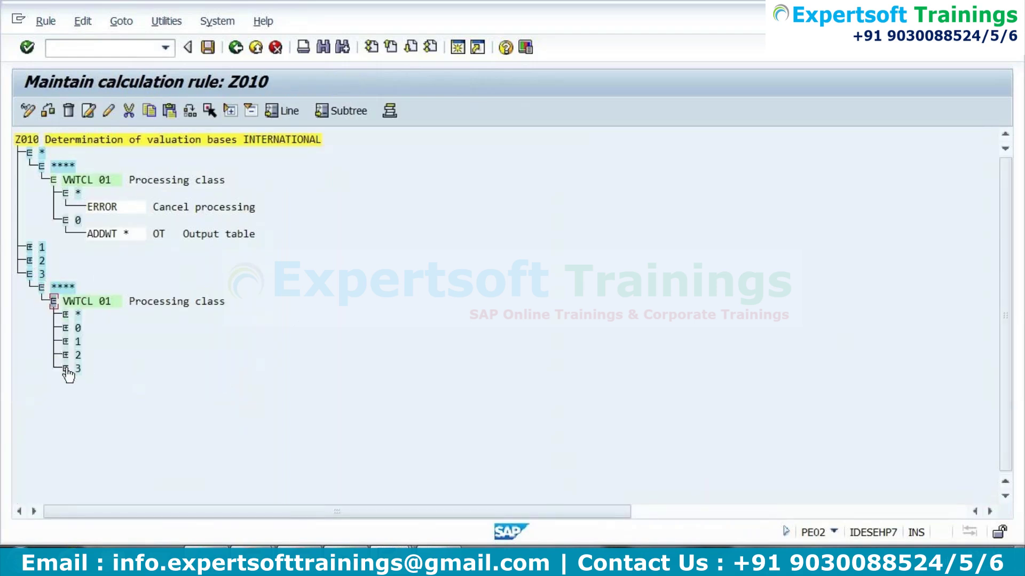
# - Delete the ADDWT /OTB and ADDWT /002 lines from value 3 and save rule Z010 in the proposed customizing request
pyautogui.click(130, 450)
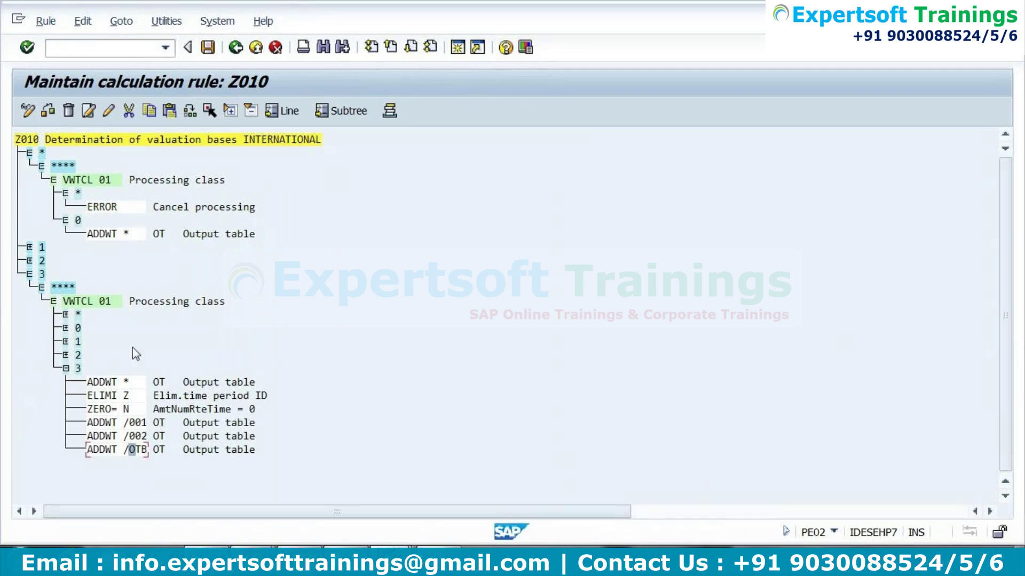
pyautogui.click(128, 110)
pyautogui.click(137, 442)
pyautogui.click(133, 111)
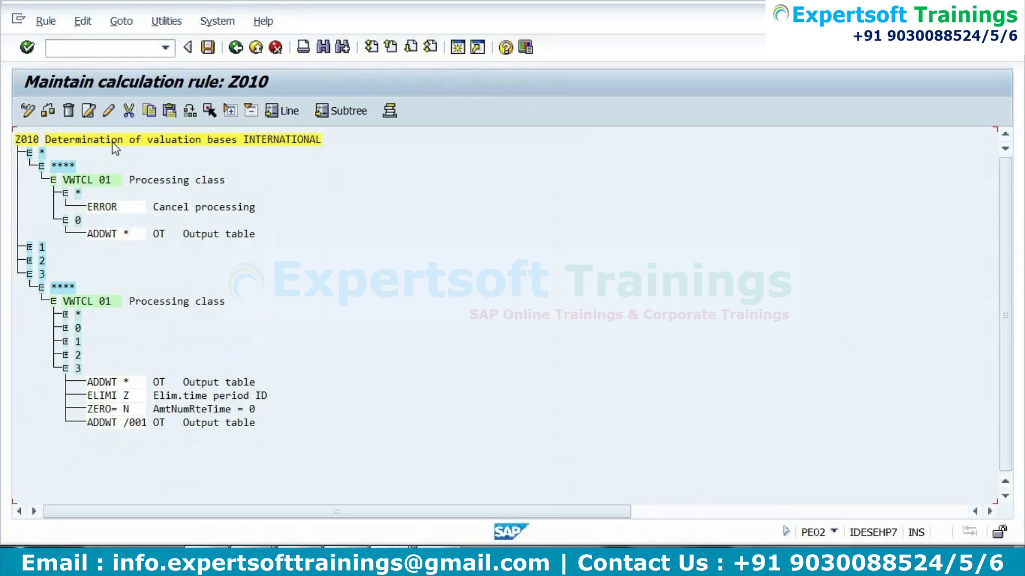
pyautogui.click(208, 48)
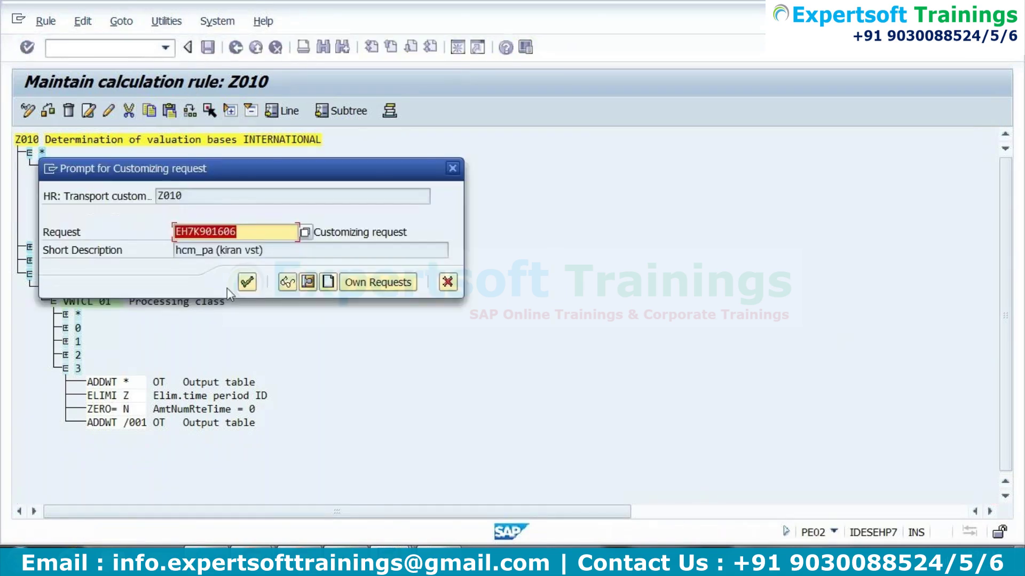
pyautogui.click(246, 281)
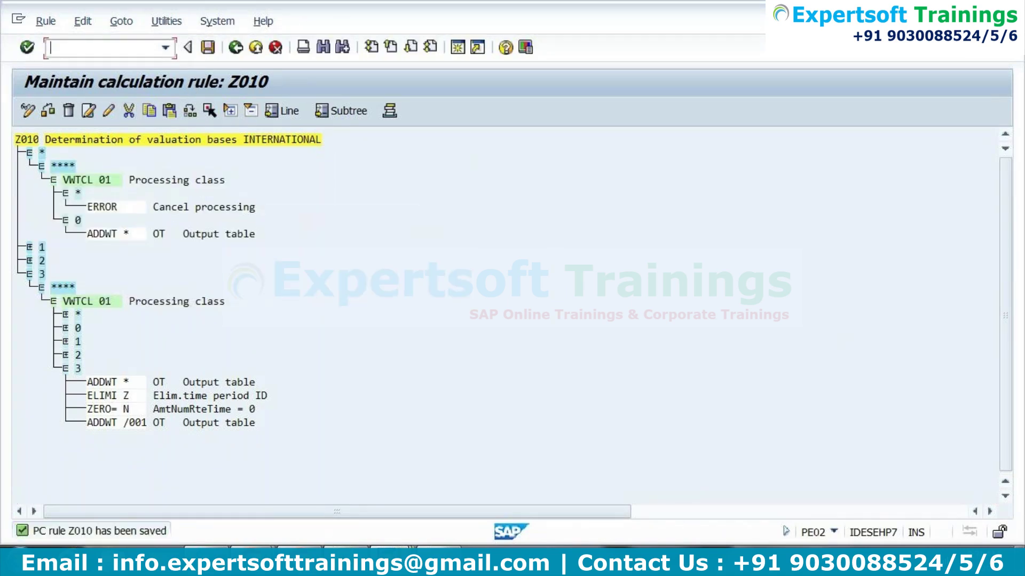
# - Return to the payroll log session and exit the log display to the Payroll Driver (USA) selection
pyautogui.click(223, 483)
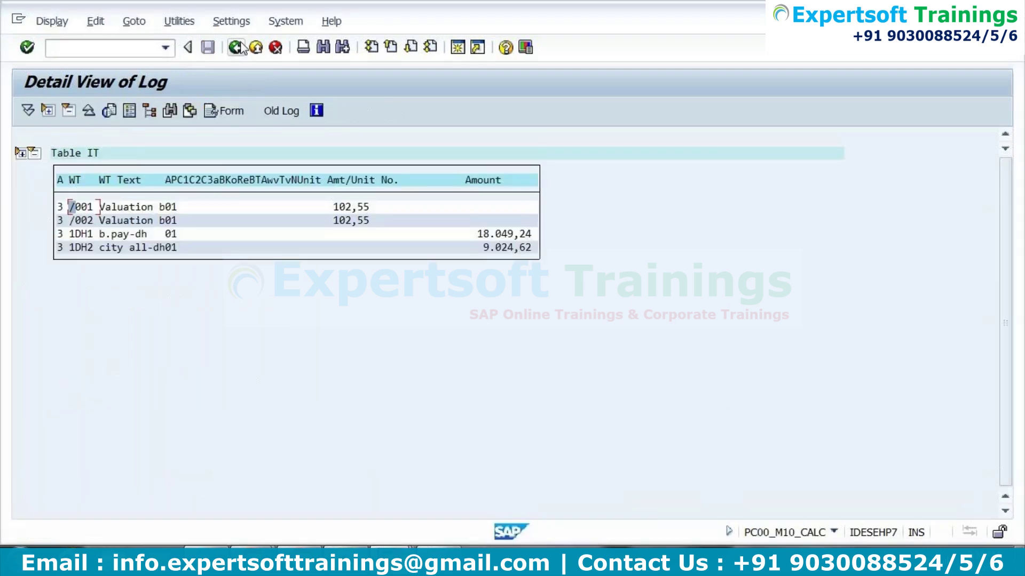
pyautogui.click(241, 48)
pyautogui.click(241, 48)
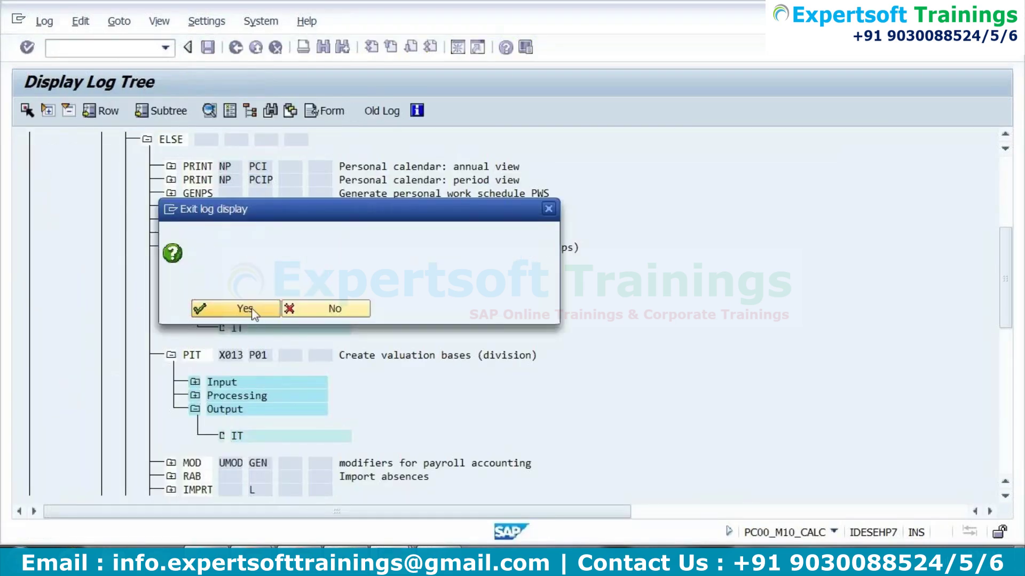
pyautogui.click(251, 309)
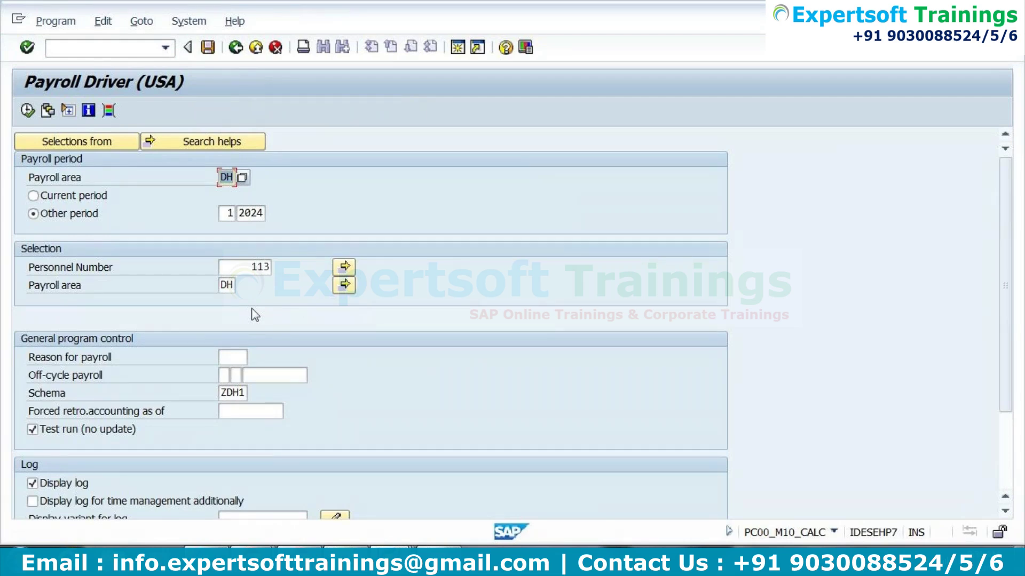
# - Rerun the test payroll for area DH, period 1 2024, with schema ZDH1 and exit its log
pyautogui.click(27, 111)
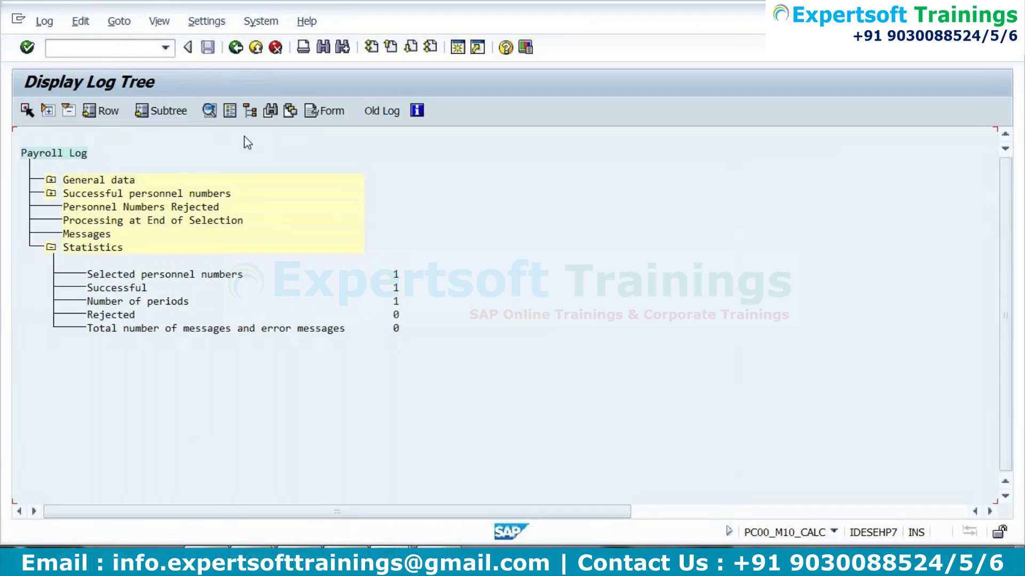
pyautogui.click(237, 48)
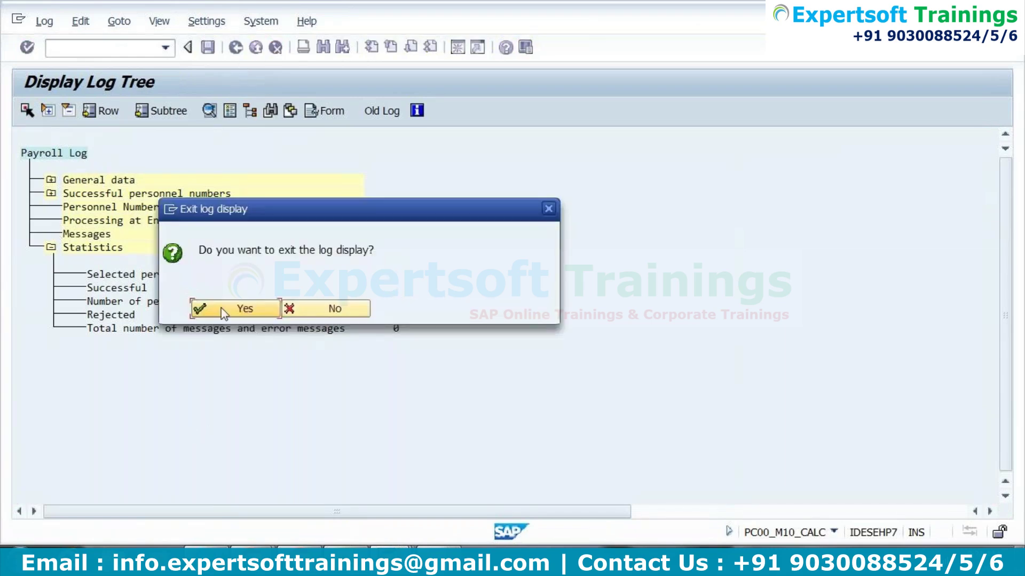
pyautogui.click(223, 310)
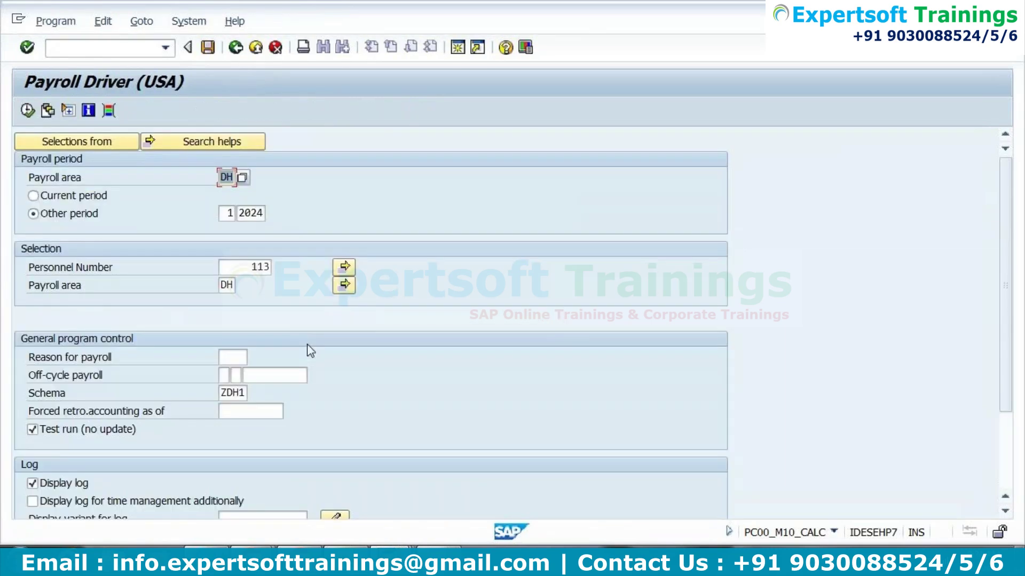
pyautogui.click(27, 111)
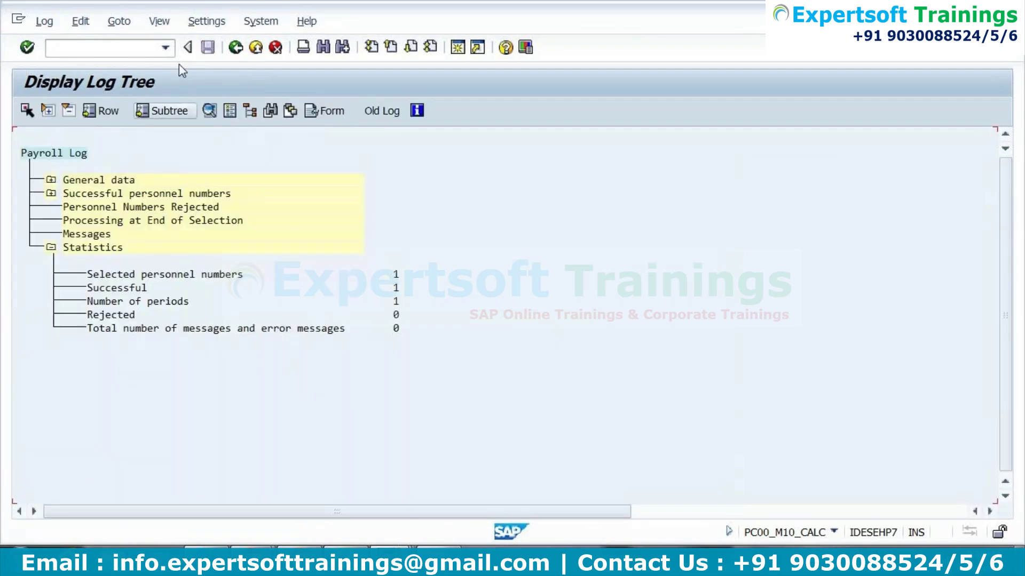
pyautogui.click(235, 47)
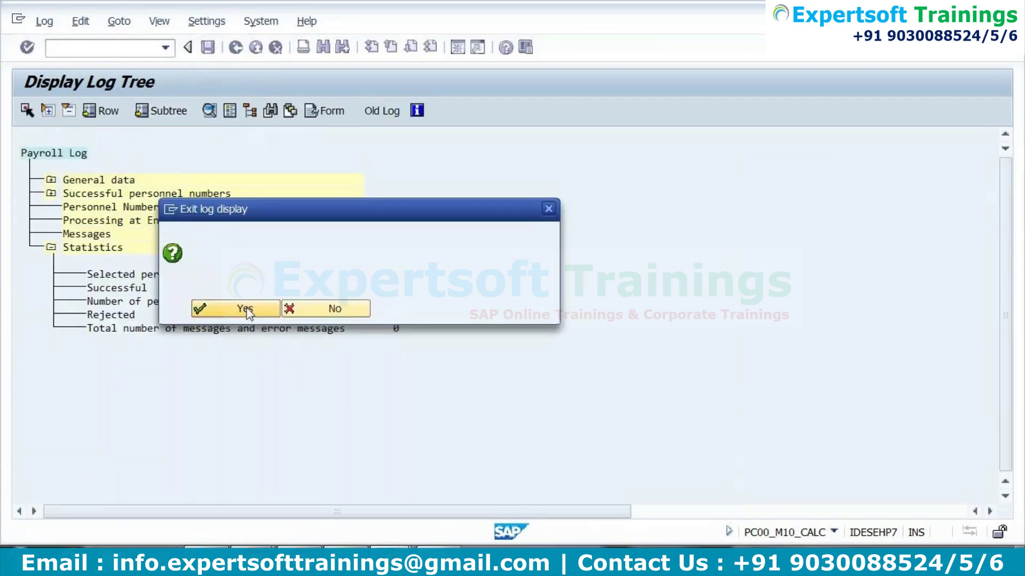
pyautogui.click(245, 310)
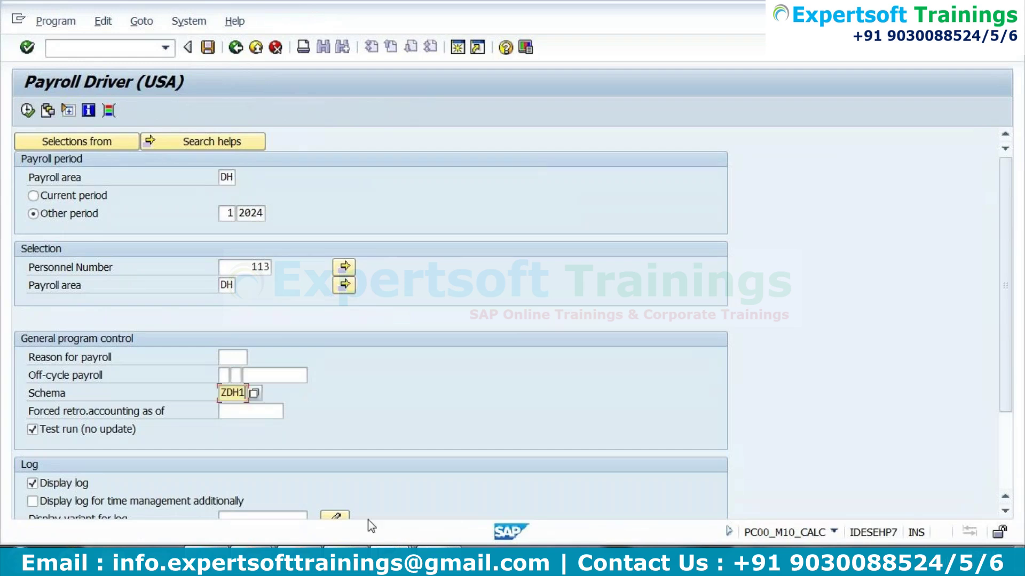
# - Leave rule Z010, start transaction PE01 and open the source text of schema ZDH1 for changing
pyautogui.moveTo(377, 560)
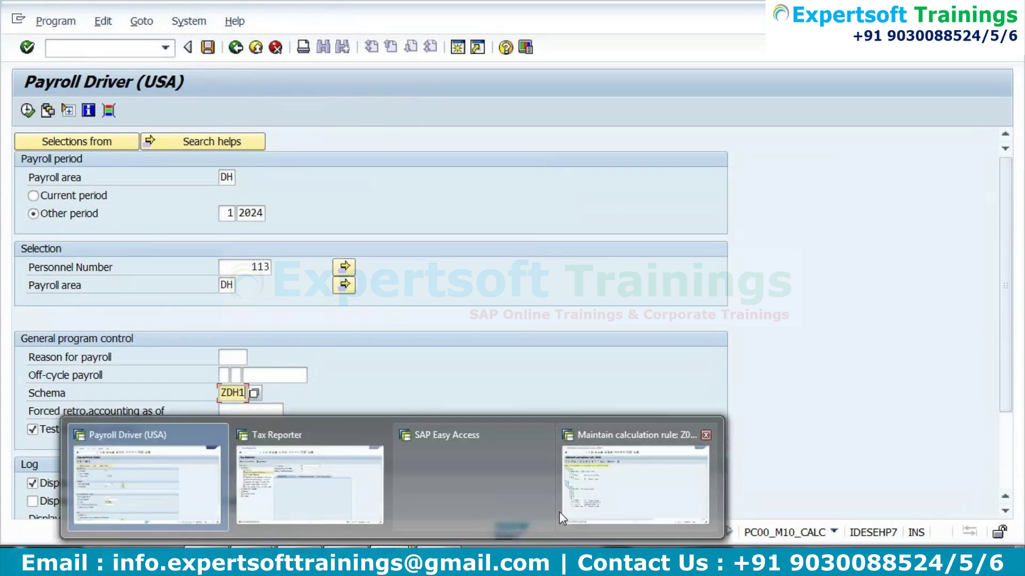
pyautogui.click(310, 477)
pyautogui.click(236, 47)
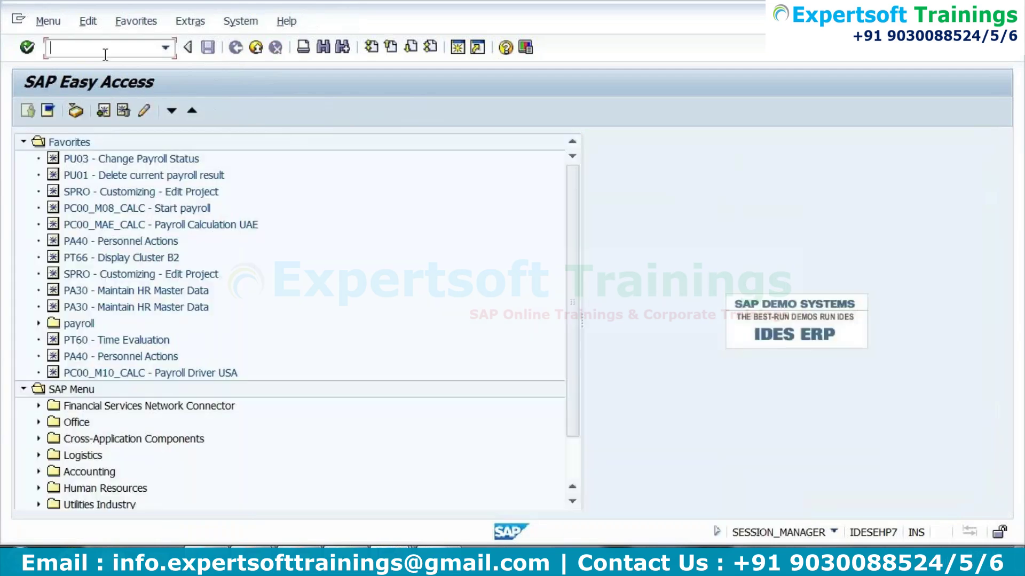
pyautogui.write('pe01')
pyautogui.press('Return')
pyautogui.write('zdh1')
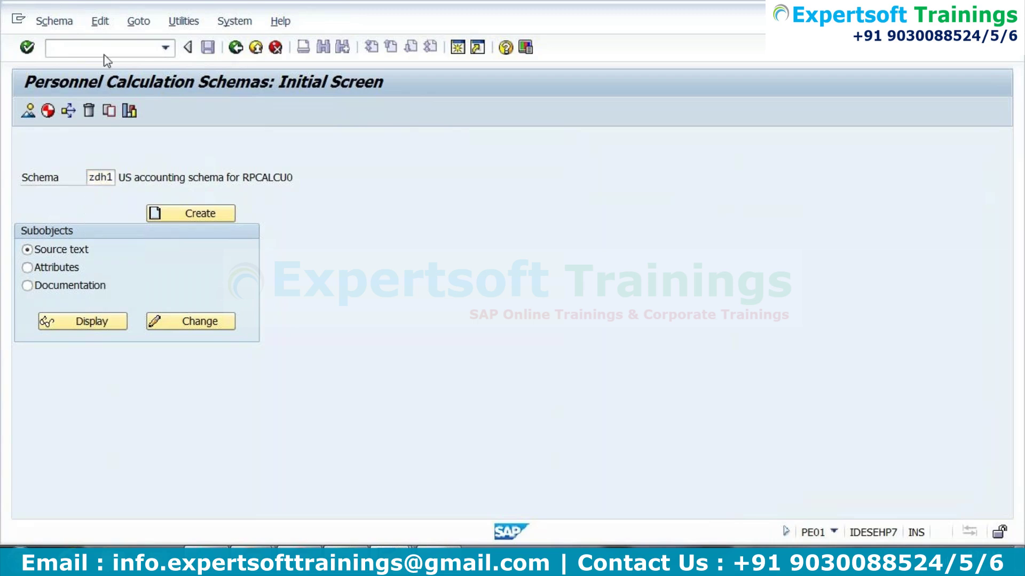
pyautogui.click(208, 322)
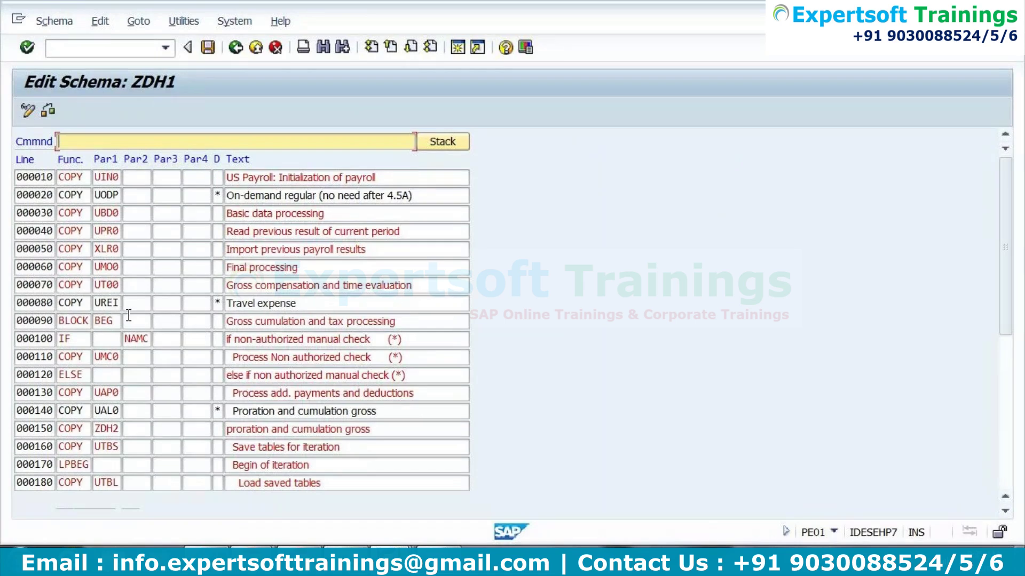
# - In subschema UT00, replace rule U010 with Z010 in the PIT line for valuation bases (addition), and save it in the proposed request
pyautogui.doubleClick(107, 285)
pyautogui.click(105, 356)
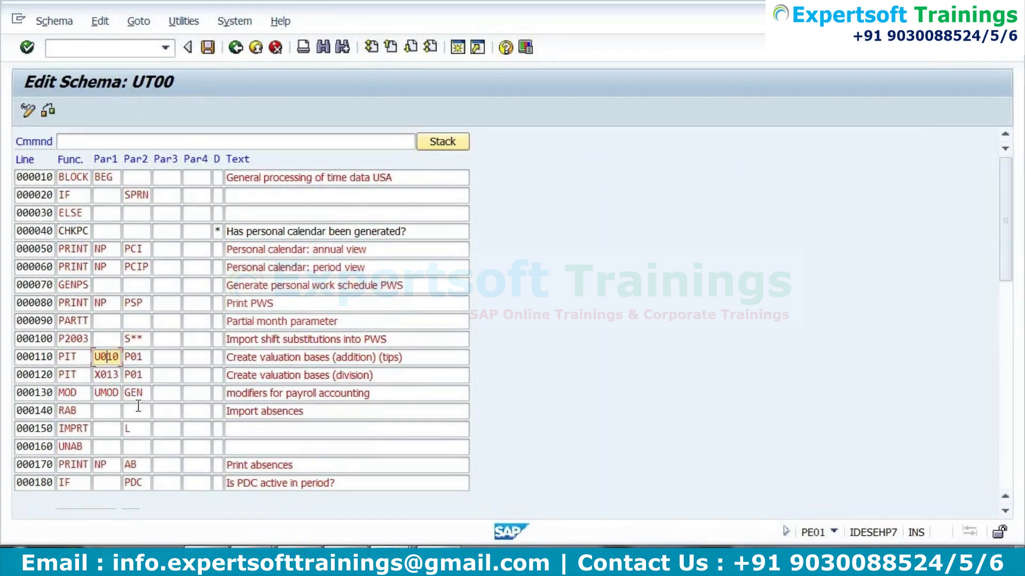
pyautogui.press('BackSpace')
pyautogui.press('BackSpace')
pyautogui.write('z0')
pyautogui.press('Return')
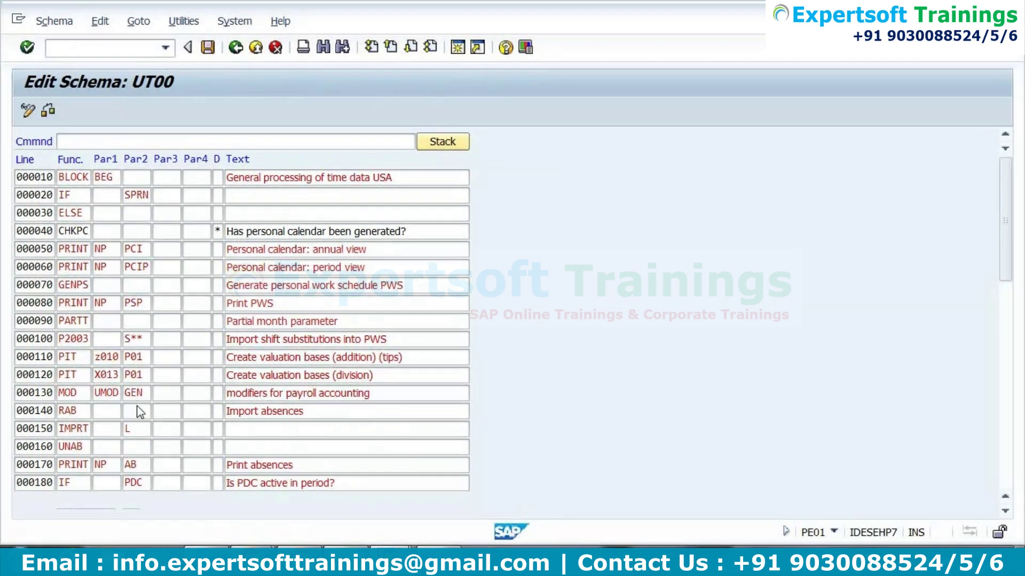
pyautogui.click(207, 47)
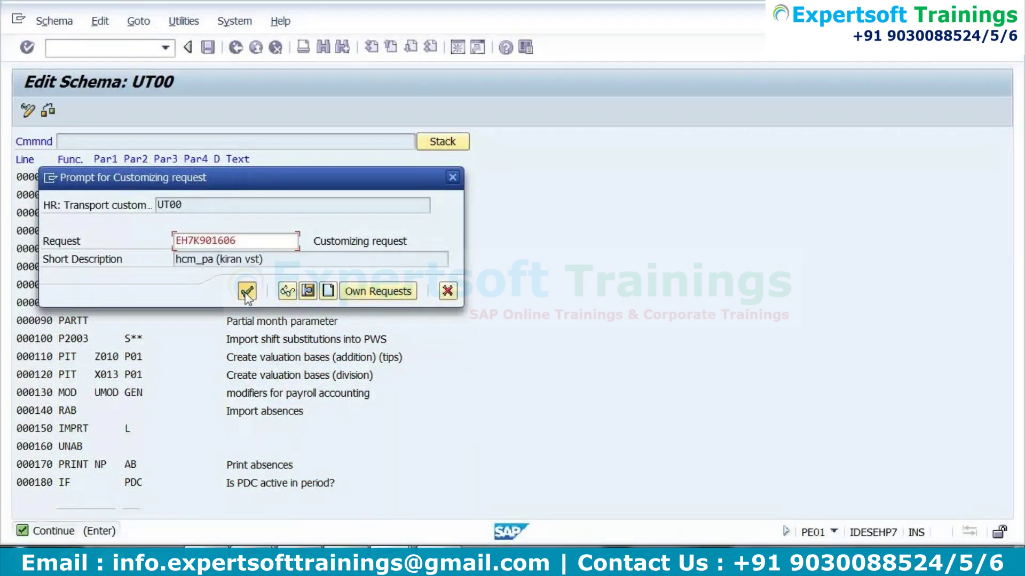
pyautogui.click(246, 292)
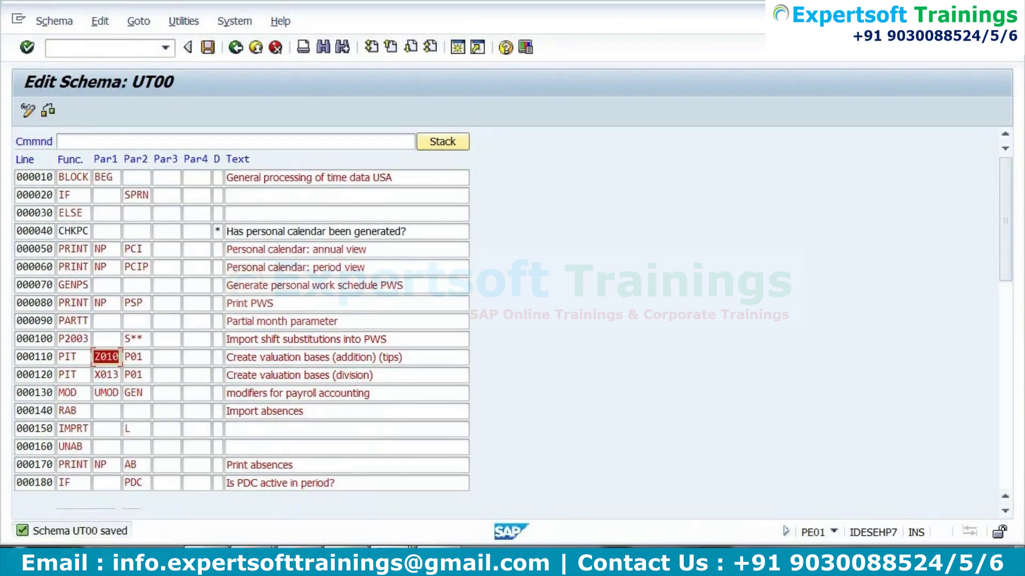
# - Switch to the Payroll Driver session, execute the payroll and expand the successful employee's 01/2024 period in the log
pyautogui.moveTo(392, 555)
pyautogui.click(148, 480)
pyautogui.click(29, 110)
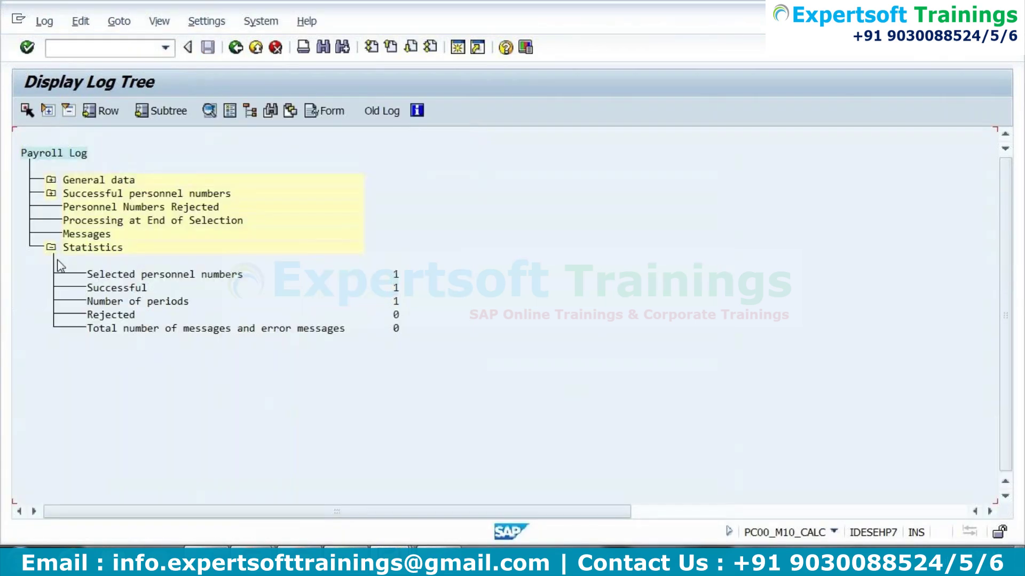
pyautogui.click(51, 193)
pyautogui.click(74, 220)
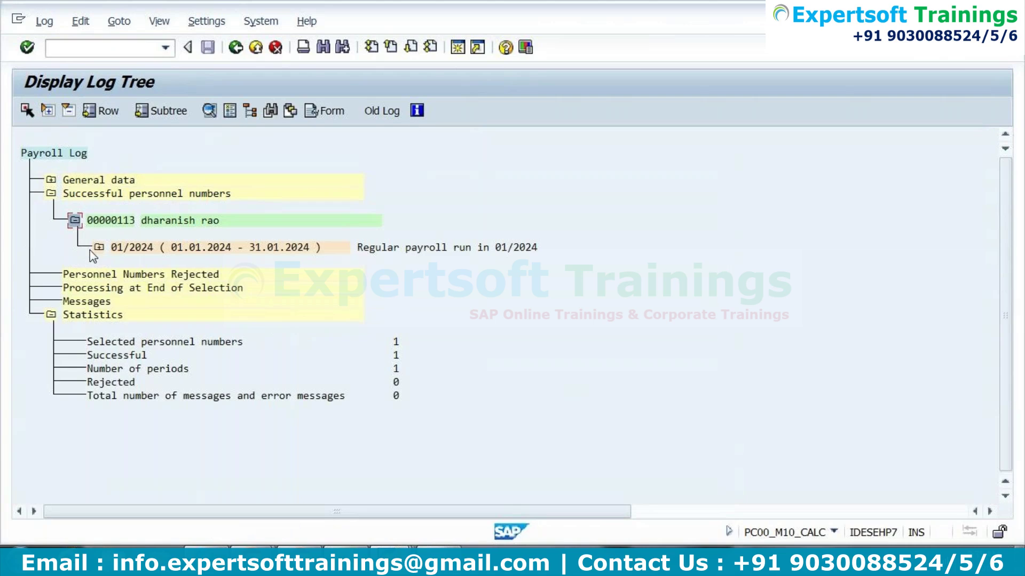
pyautogui.click(99, 247)
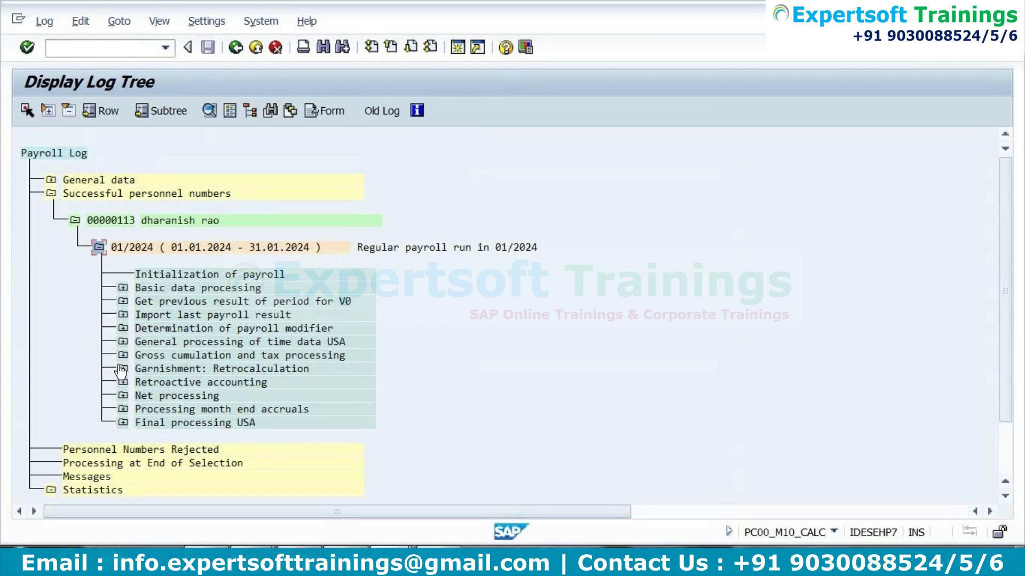
# - Under General processing of time data USA, examine wage type /001 in the output Table IT of the PIT line with rule Z010
pyautogui.click(123, 342)
pyautogui.click(141, 382)
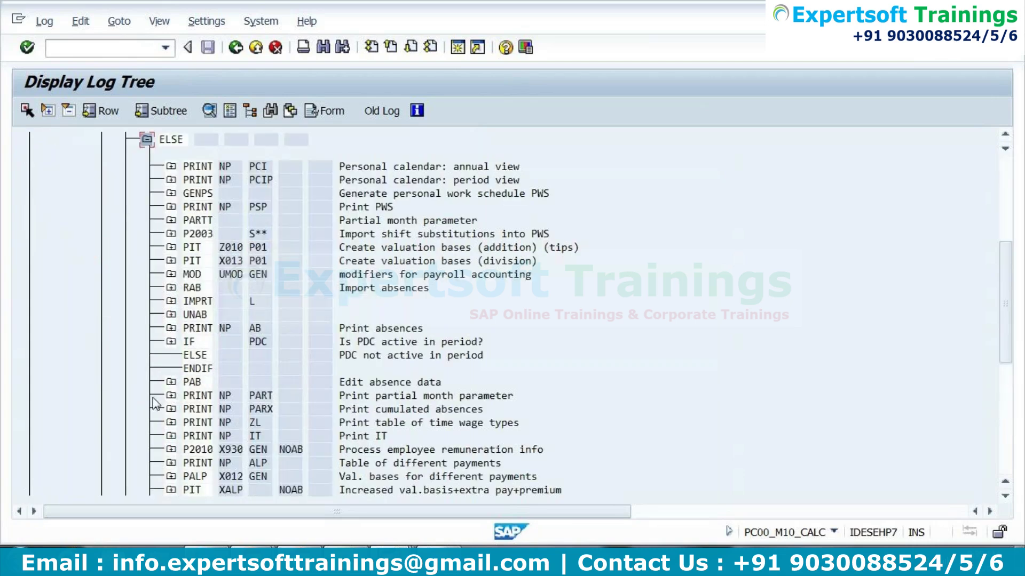
pyautogui.click(171, 247)
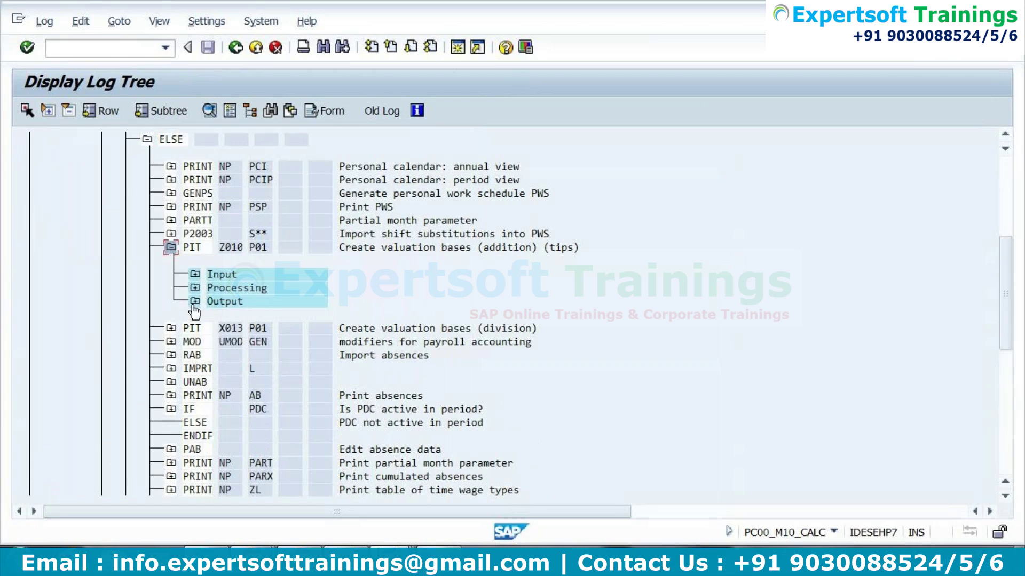
pyautogui.click(195, 301)
pyautogui.doubleClick(235, 328)
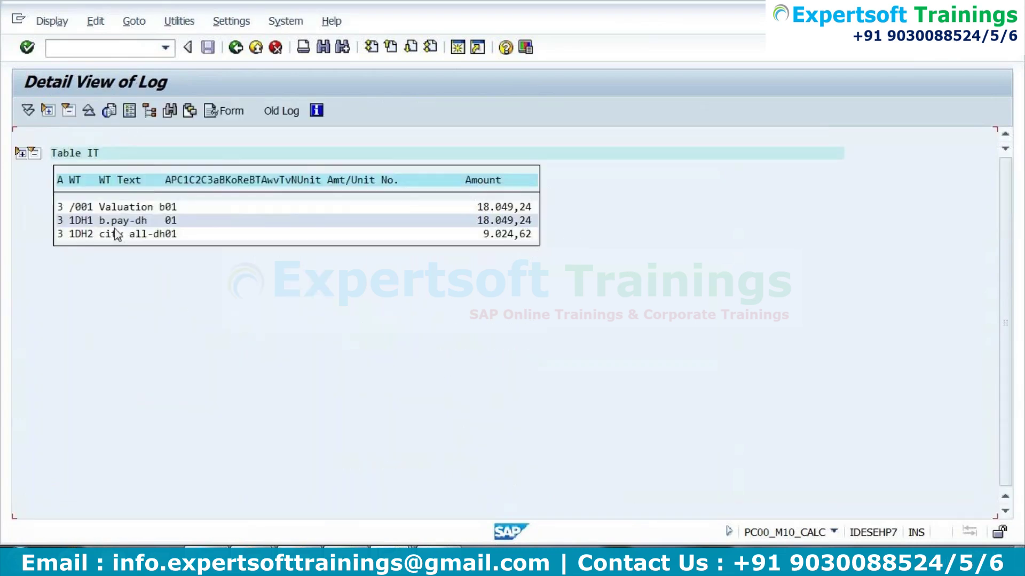
pyautogui.click(75, 208)
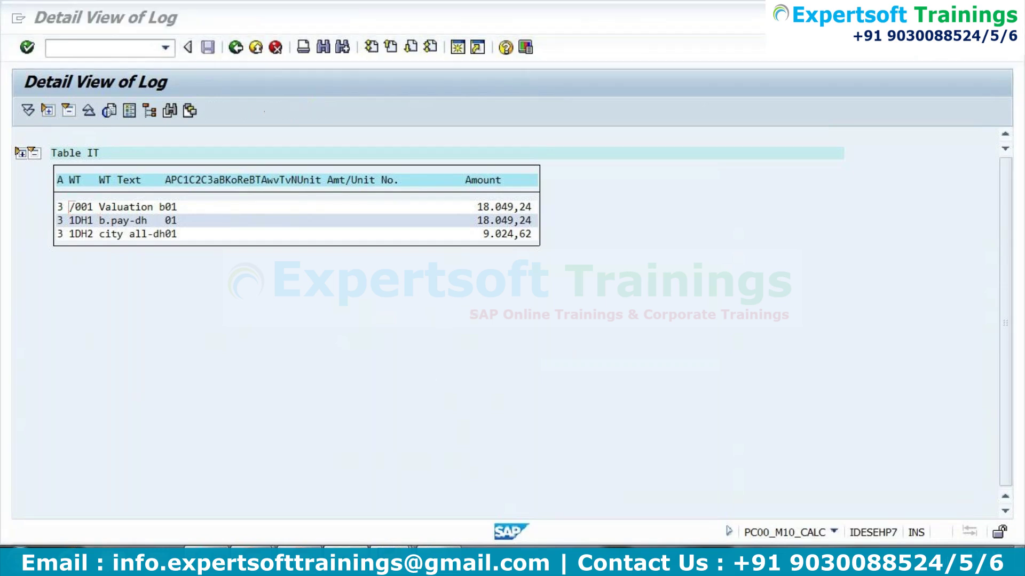
# - Switch to the Excel notes and enter "pcr" in A87 and "standard" in B87 of Sheet5
pyautogui.hotkey('alt', 'Tab')
pyautogui.click(309, 437)
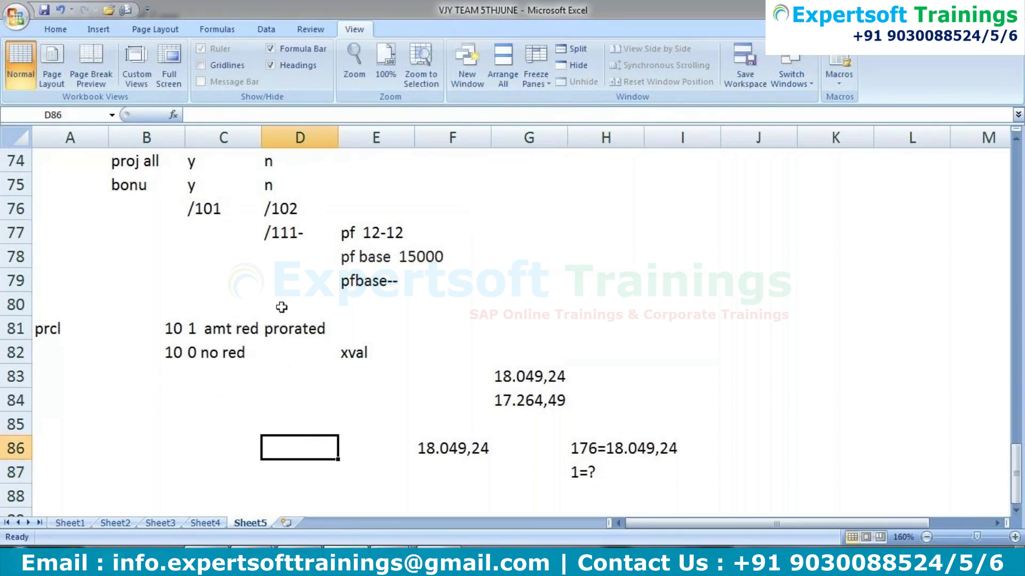
pyautogui.click(80, 481)
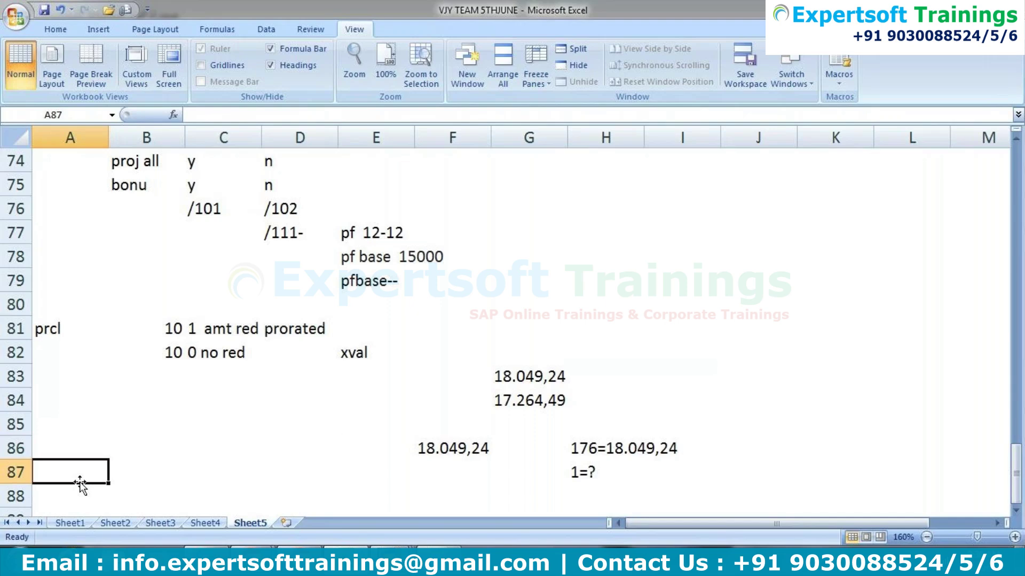
pyautogui.write('pcr')
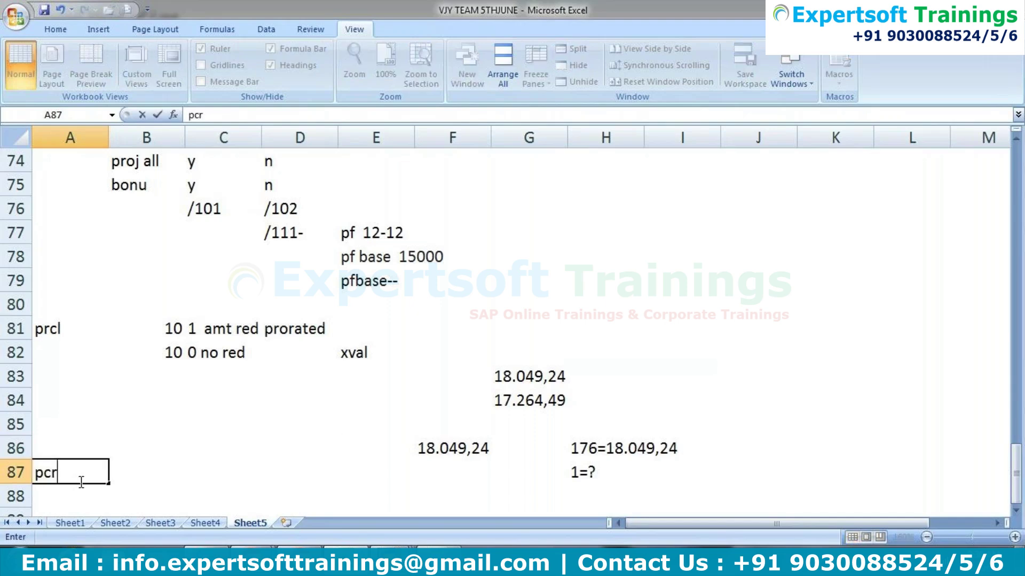
pyautogui.press('Tab')
pyautogui.write('standard')
pyautogui.press('Return')
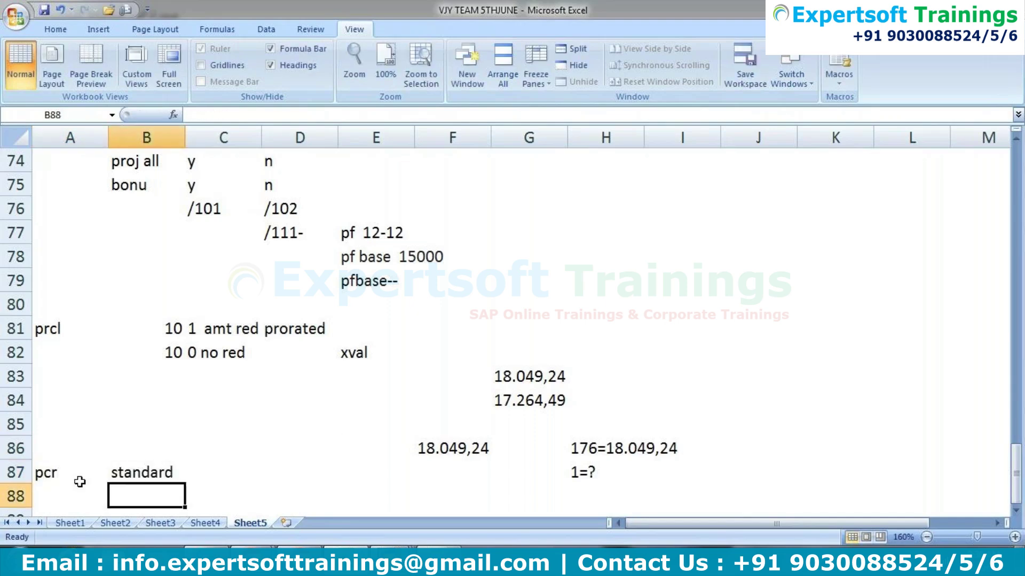
# - List the standard rules x010, x013, xmod and x020 in cells C88 to C91
pyautogui.press('Right')
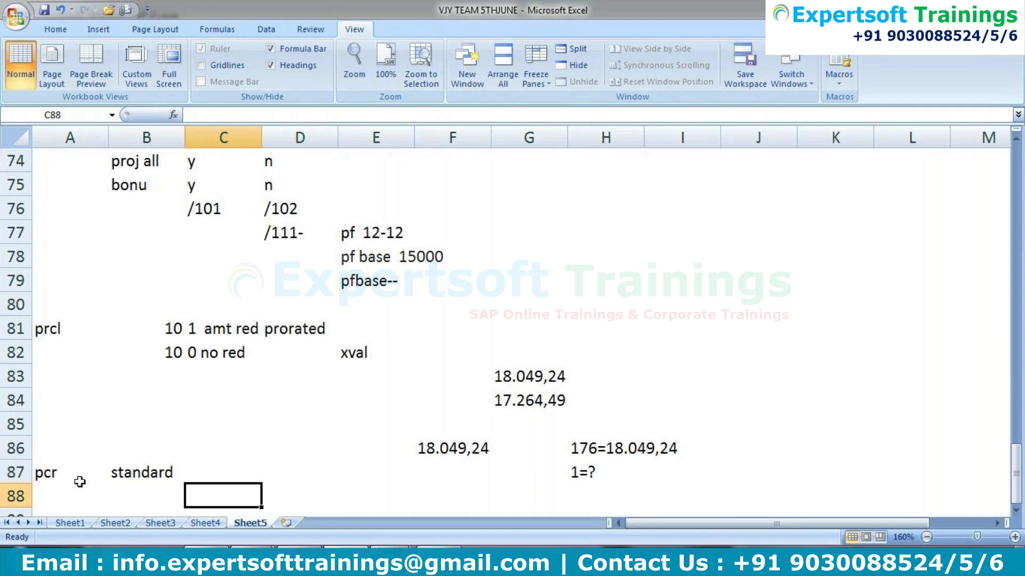
pyautogui.write('x010')
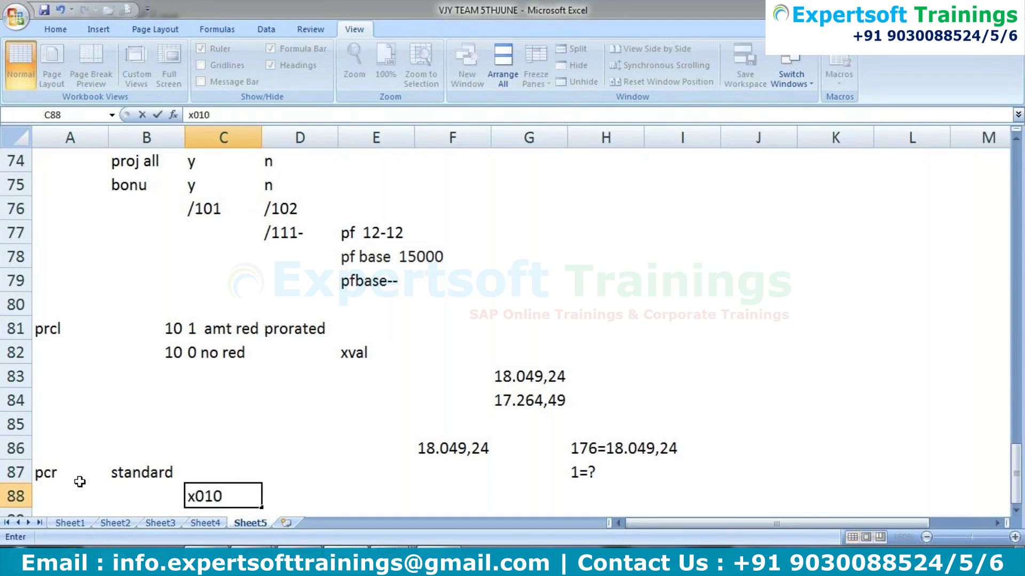
pyautogui.press('Return')
pyautogui.write('x013')
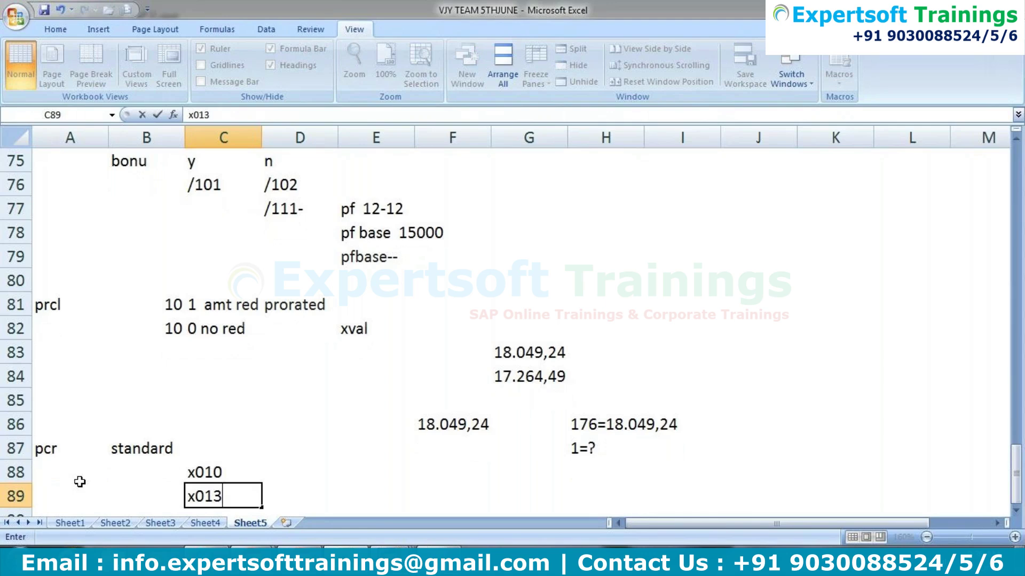
pyautogui.press('Return')
pyautogui.write('xmod')
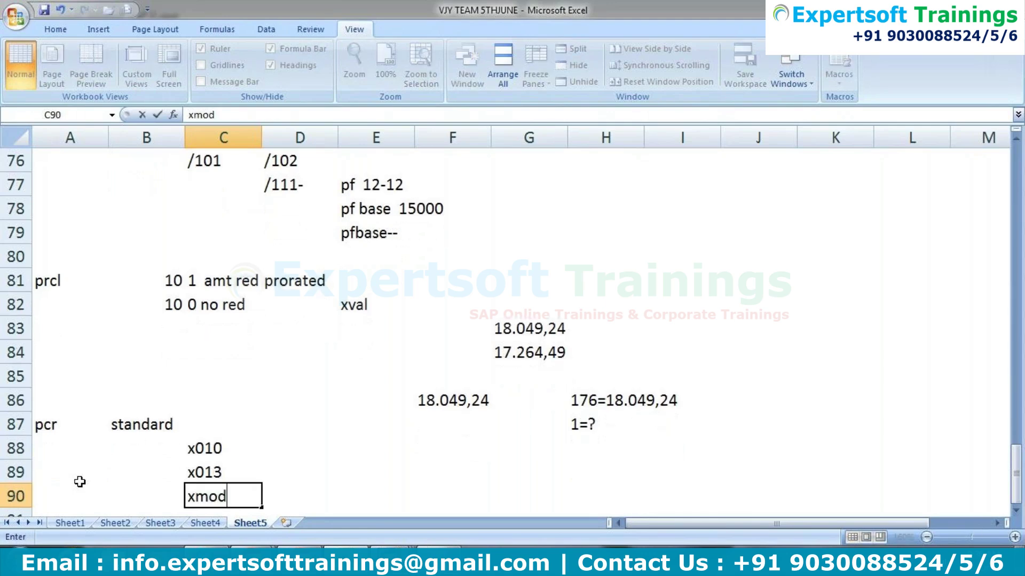
pyautogui.press('Return')
pyautogui.write('x020')
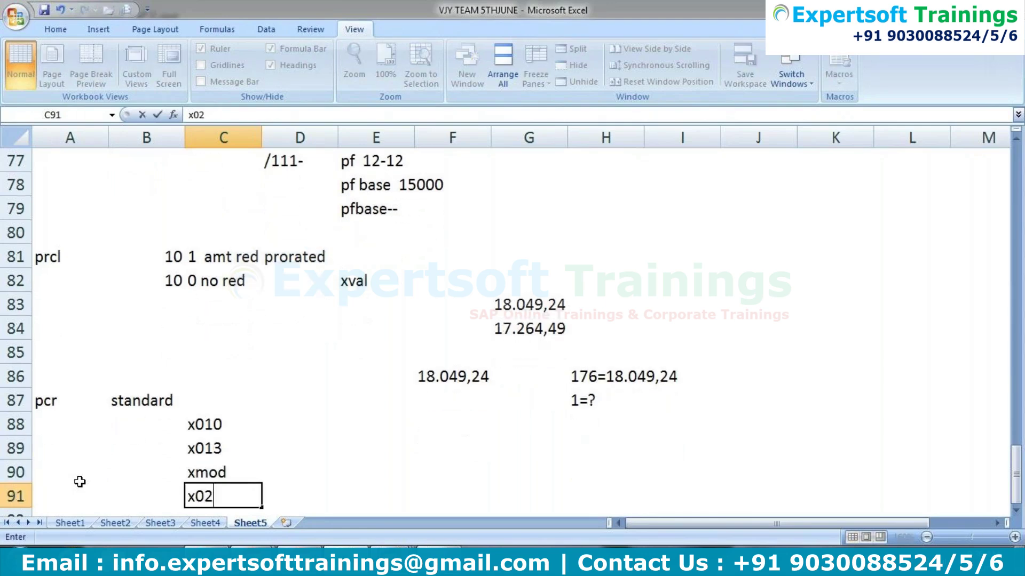
pyautogui.press('Return')
# - Continue the rule list with x023 in C92 and "xppf xpp1 xpp0" in C93
pyautogui.write('x023')
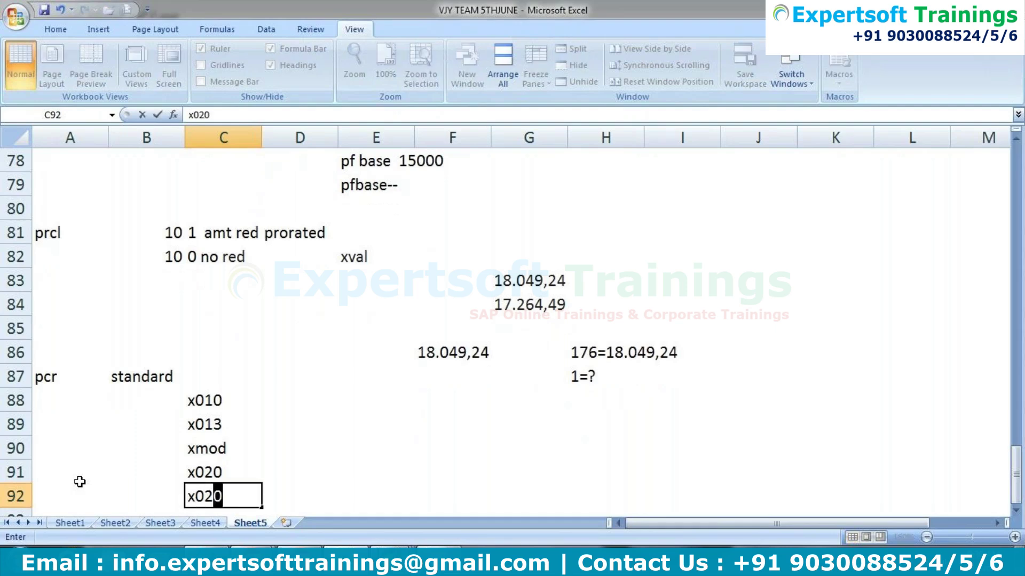
pyautogui.press('Return')
pyautogui.write('x')
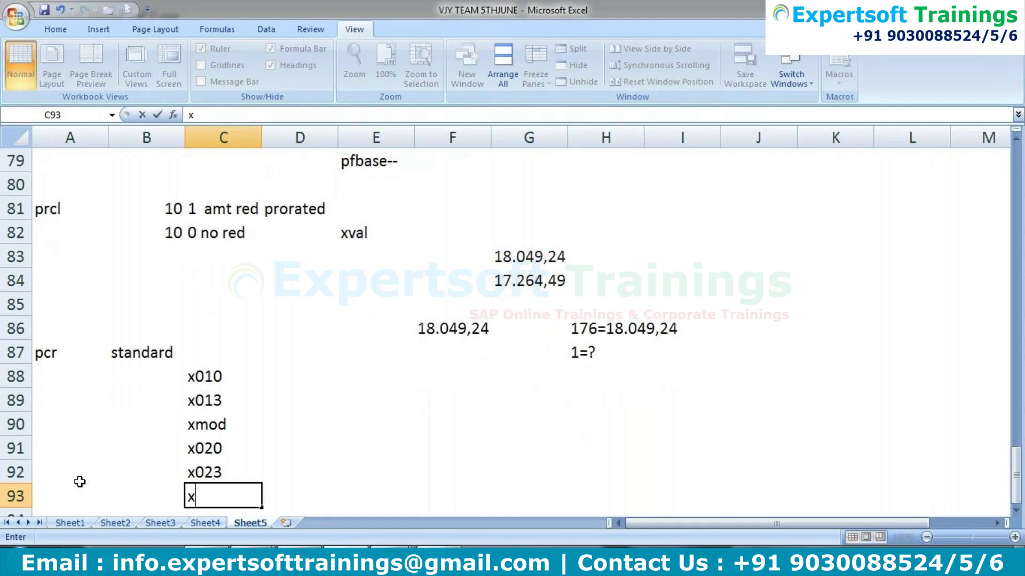
pyautogui.write('ppf xpp')
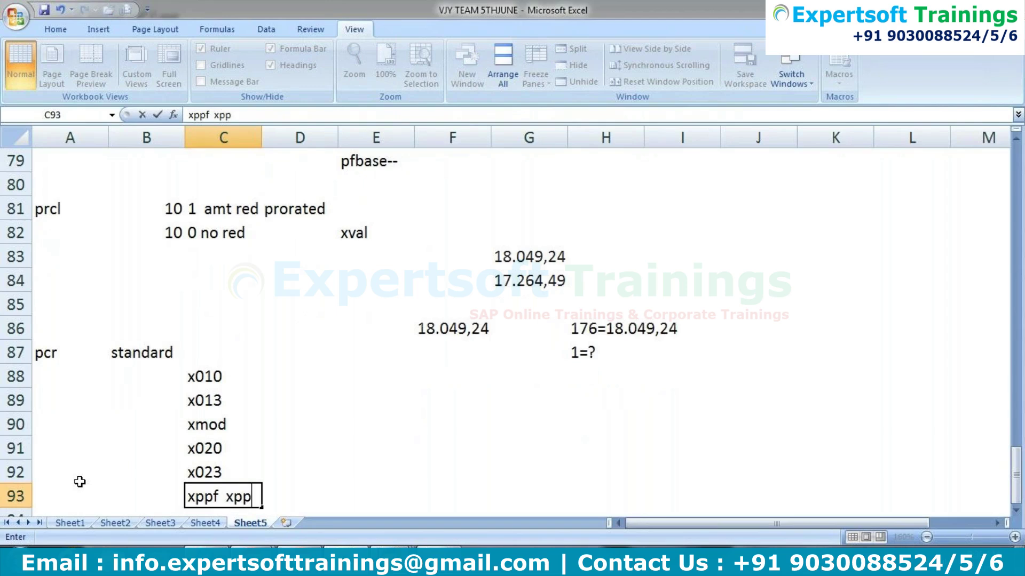
pyautogui.write('1  xpp0')
pyautogui.press('Return')
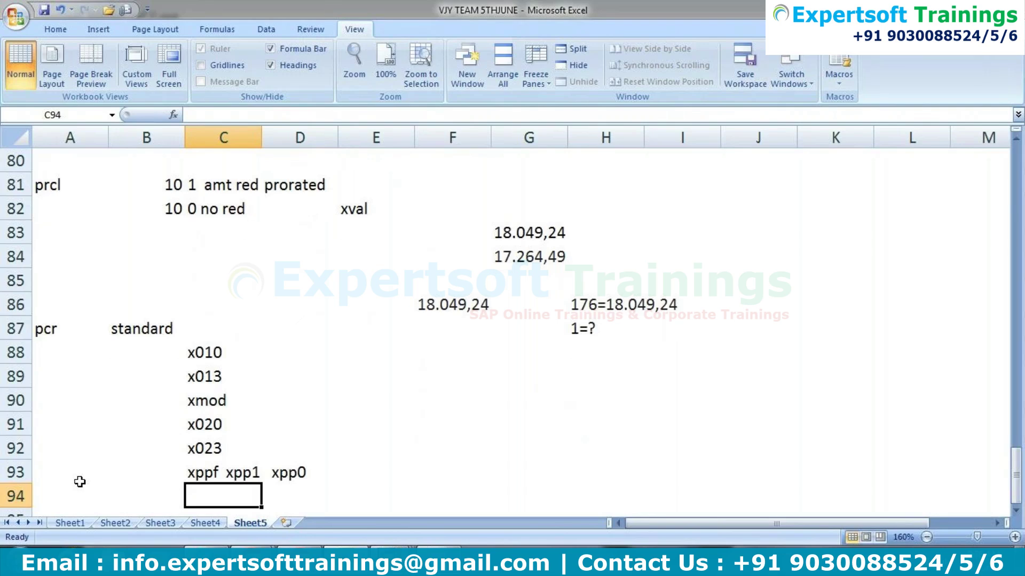
# - Add uuim to the rule list in C94
pyautogui.press('Down')
pyautogui.press('Down')
pyautogui.press('Down')
pyautogui.press('Down')
pyautogui.press('Down')
pyautogui.press('Down')
pyautogui.press('Up')
pyautogui.press('Up')
pyautogui.press('Up')
pyautogui.press('Up')
pyautogui.press('Up')
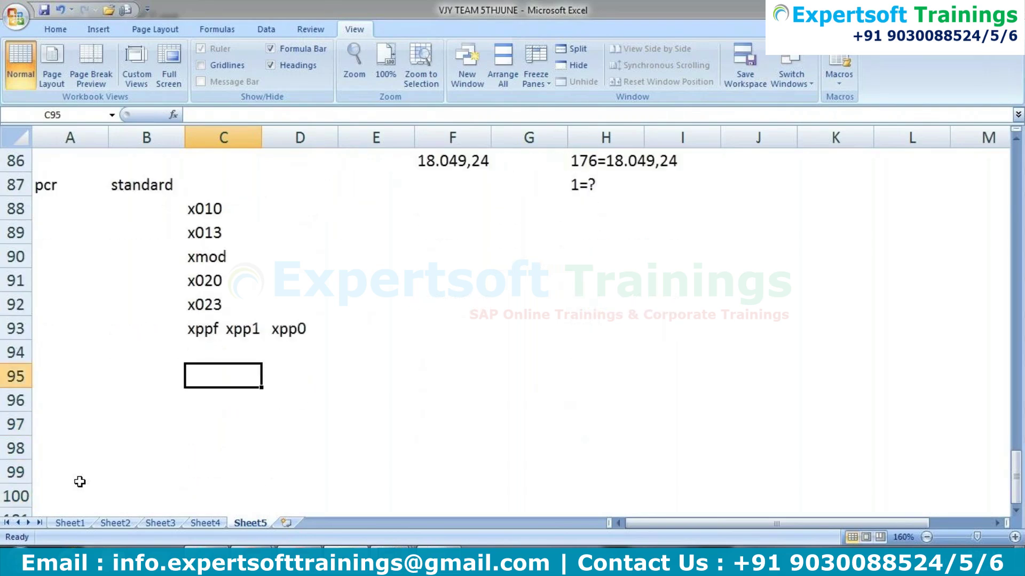
pyautogui.press('Up')
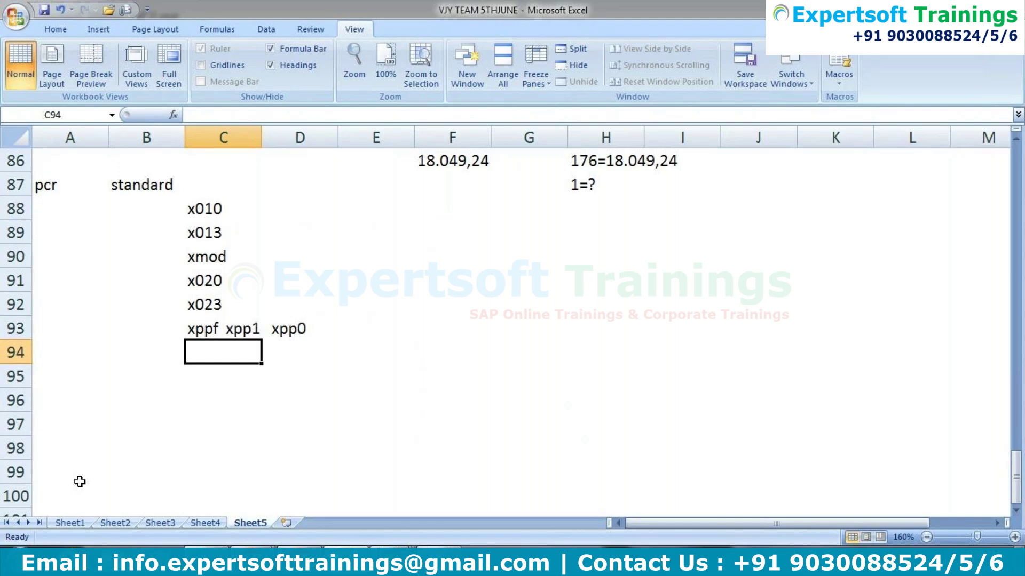
pyautogui.write('uuim')
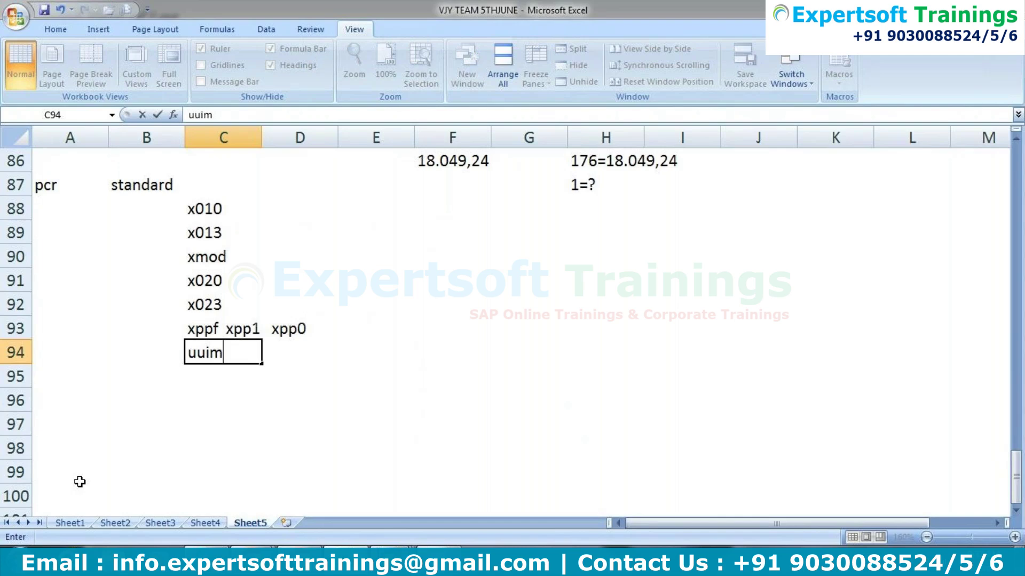
pyautogui.press('Return')
pyautogui.write('xmod')
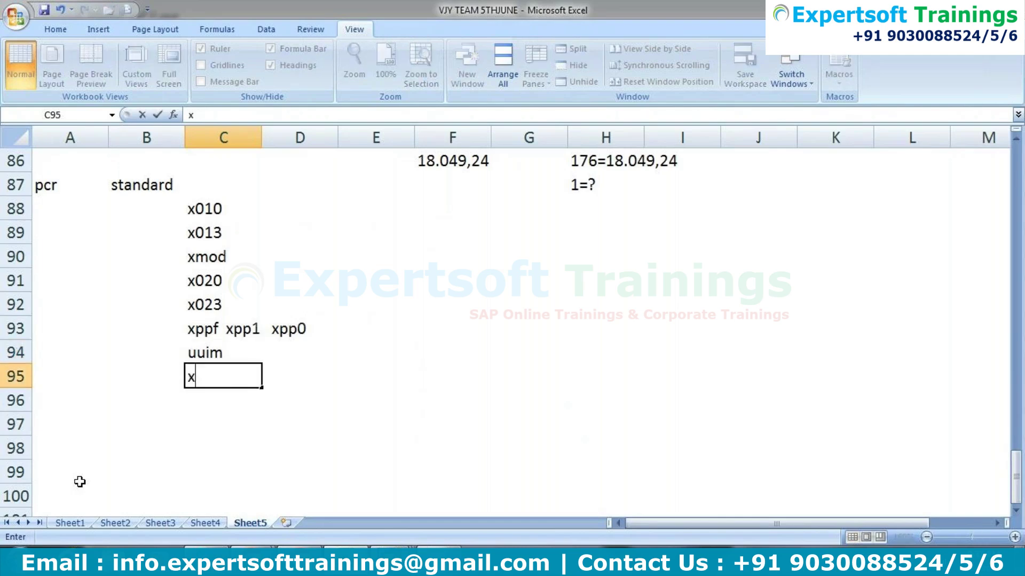
pyautogui.press('BackSpace')
pyautogui.press('BackSpace')
pyautogui.press('BackSpace')
pyautogui.press('BackSpace')
pyautogui.press('Return')
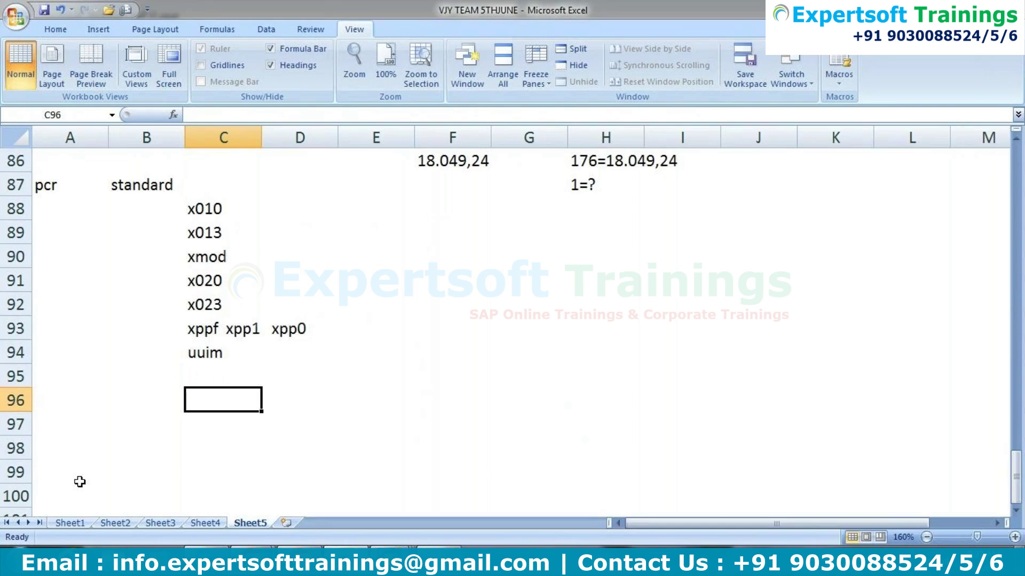
# - Enter the note "pcrl" in F92 beside the list of standard rules
pyautogui.moveTo(213, 211); pyautogui.dragTo(279, 334)
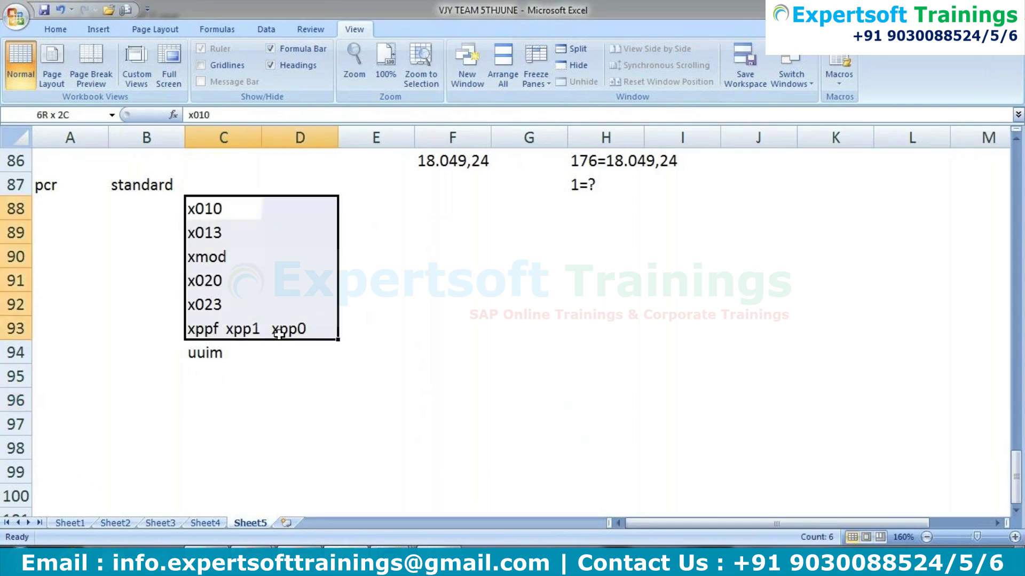
pyautogui.click(371, 330)
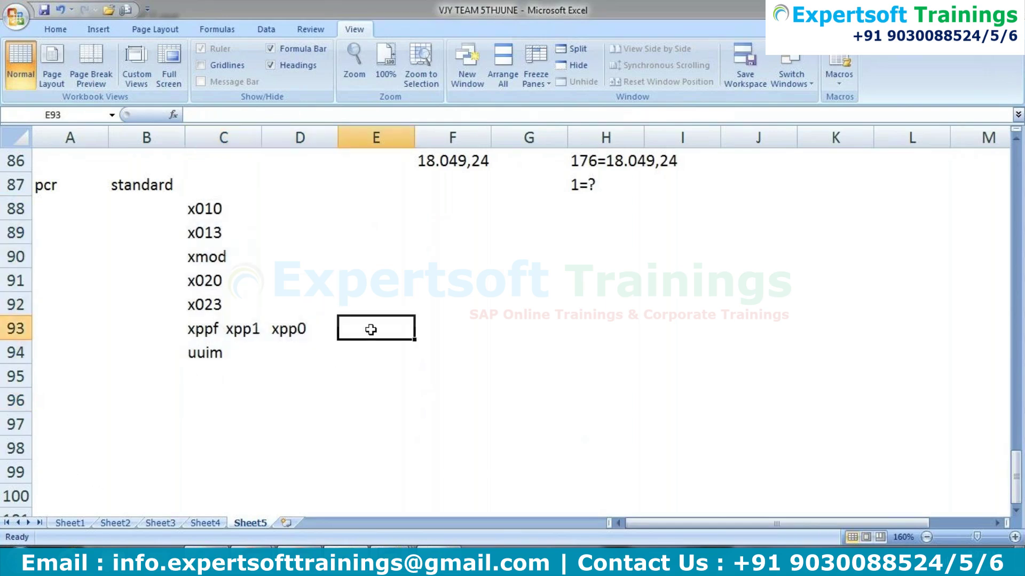
pyautogui.click(483, 304)
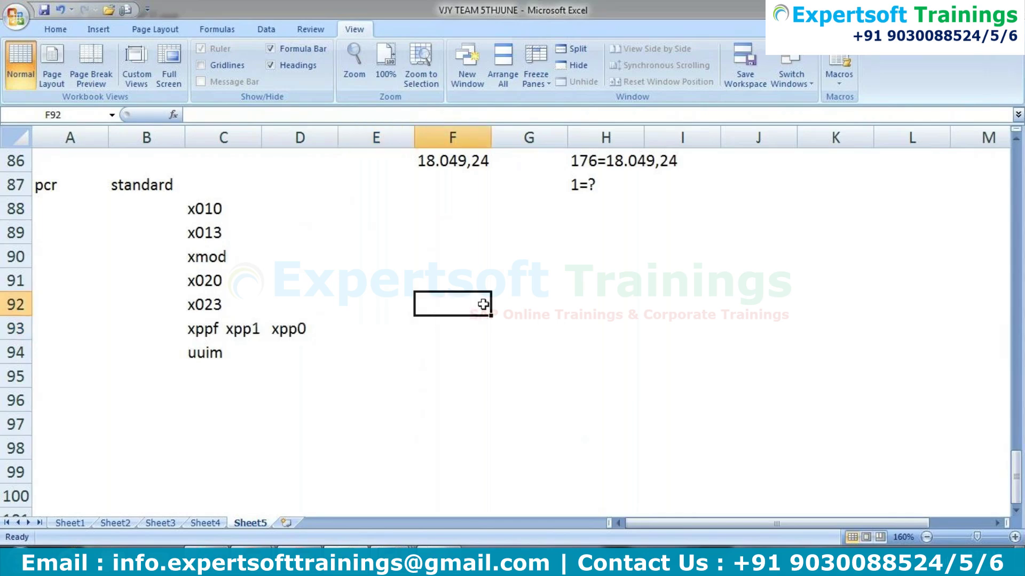
pyautogui.write('pcrl')
pyautogui.press('Return')
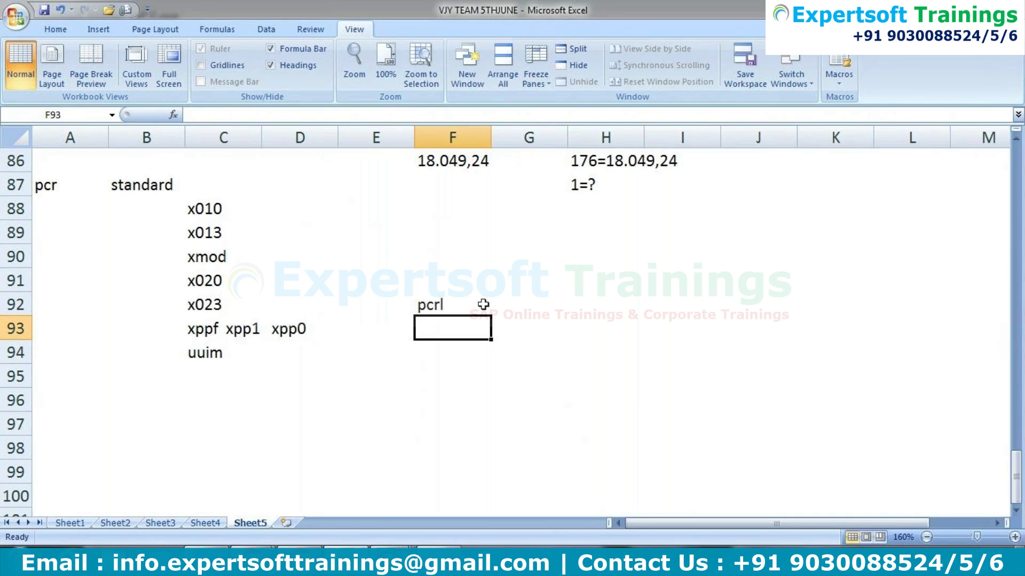
pyautogui.moveTo(156, 210); pyautogui.dragTo(464, 382)
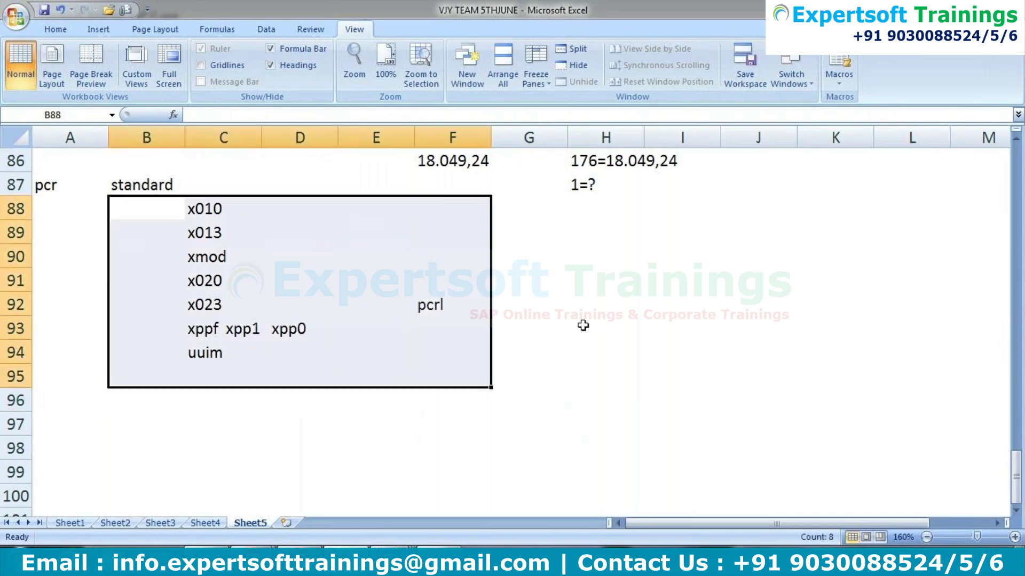
pyautogui.click(583, 325)
pyautogui.moveTo(185, 209); pyautogui.dragTo(539, 355)
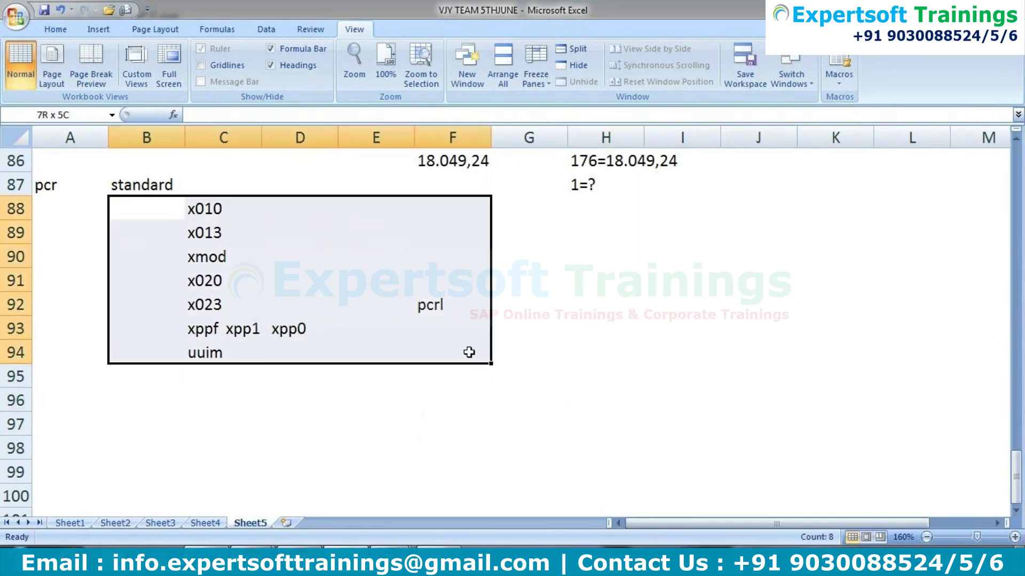
pyautogui.click(483, 401)
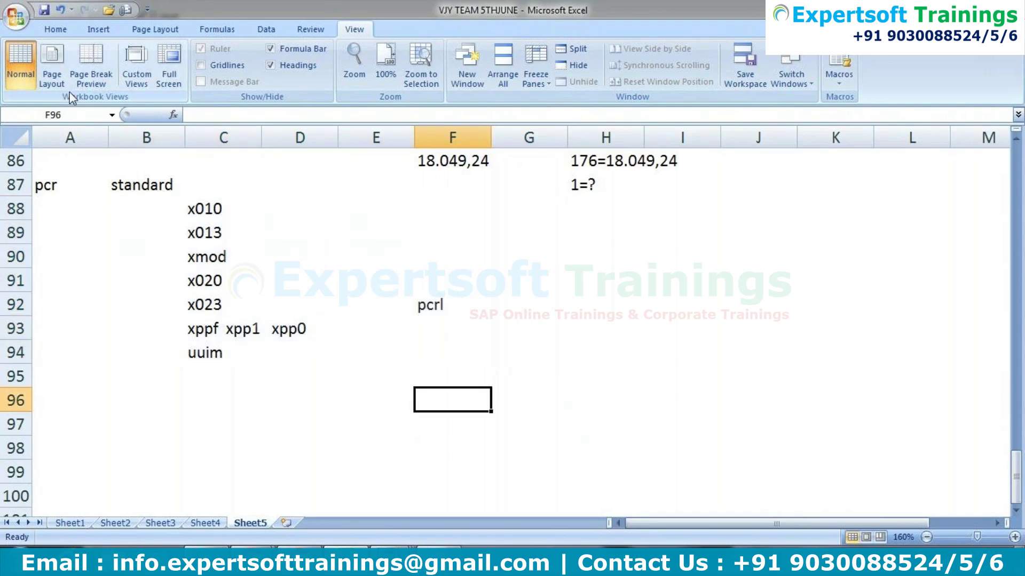
# - Below the rule list, enter "c sp" in A96 and "mon bonus" in B96
pyautogui.click(82, 406)
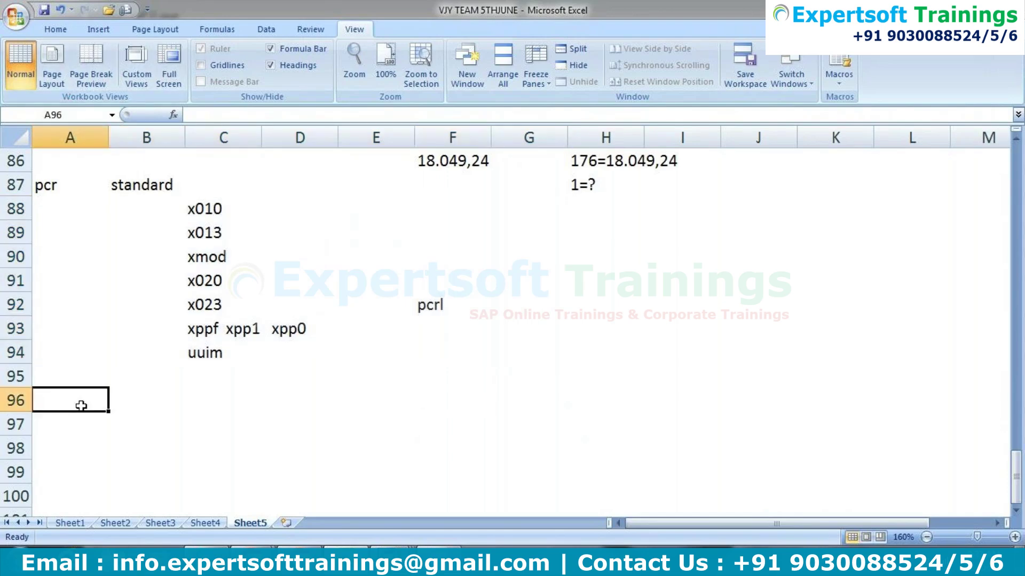
pyautogui.write('c sp')
pyautogui.press('Tab')
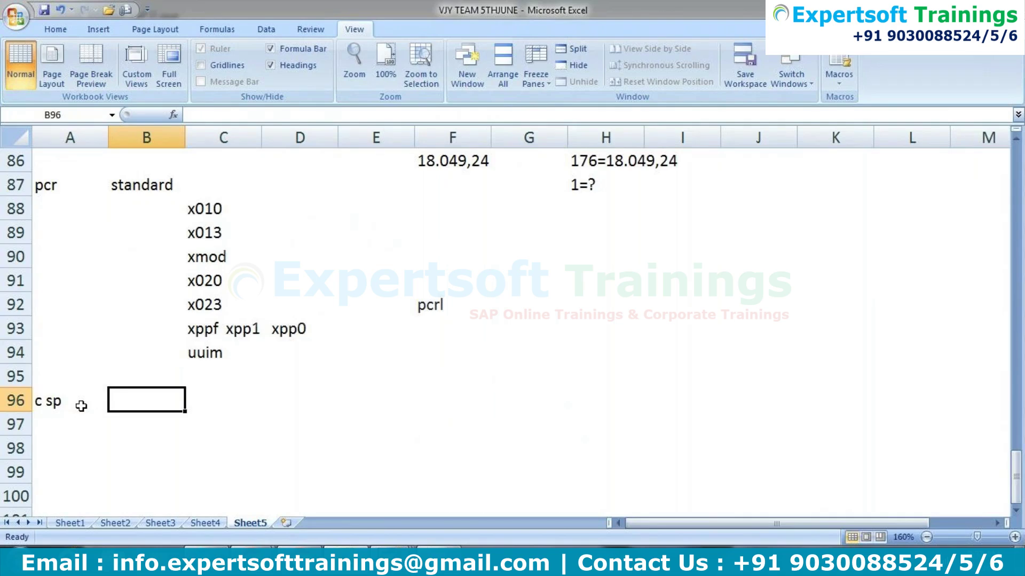
pyautogui.write('mon bonus')
pyautogui.press('Tab')
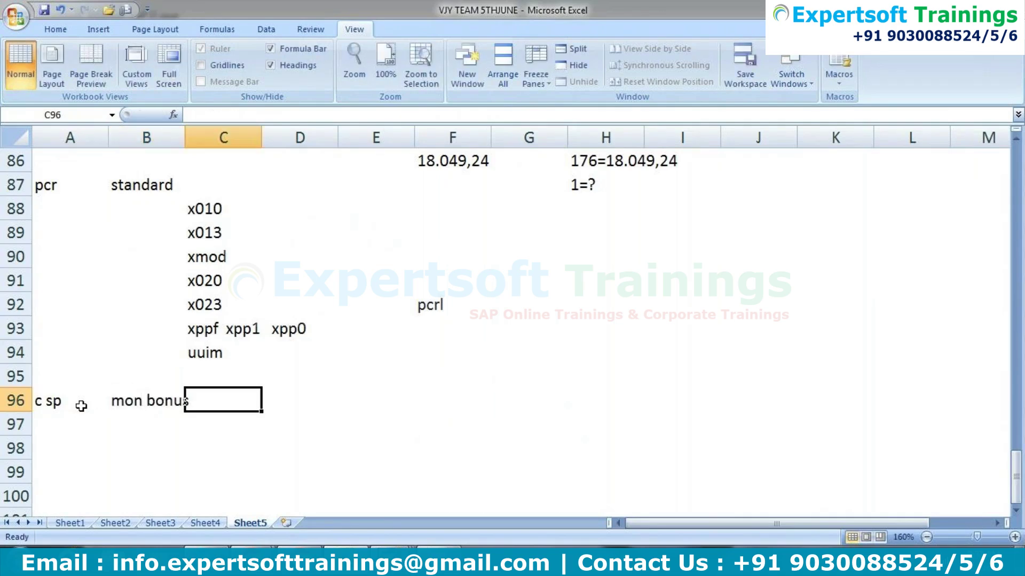
# - Enter the state codes ny in D96 and ca in D97 beside the monthly bonus note
pyautogui.press('Tab')
pyautogui.write('ny')
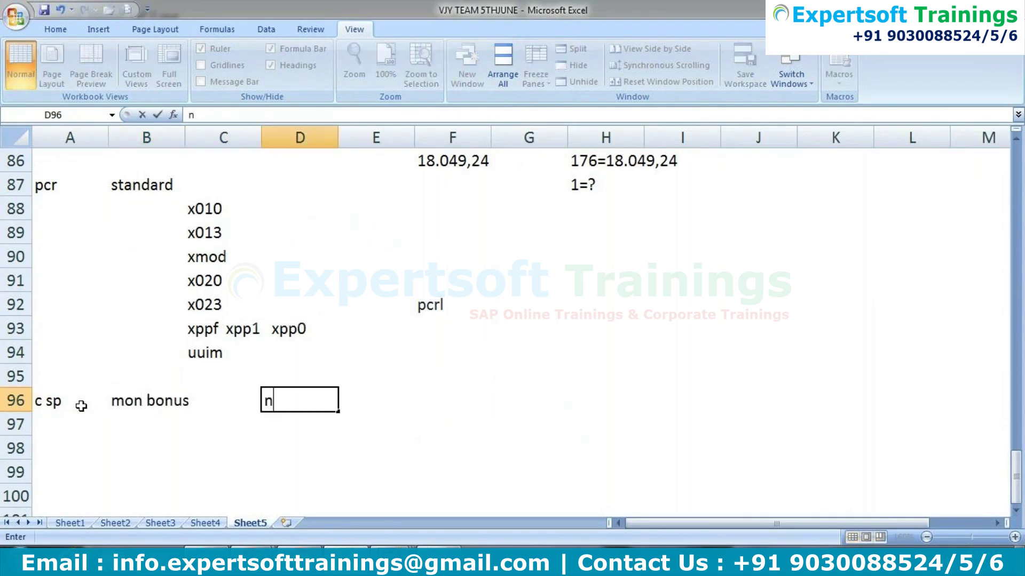
pyautogui.press('Return')
pyautogui.write('ca')
pyautogui.press('Up')
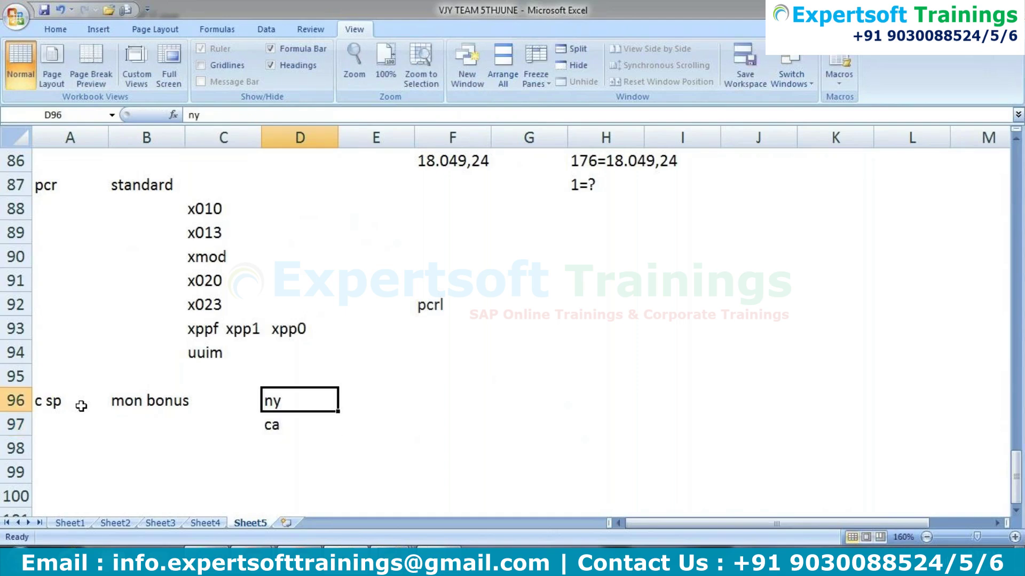
# - Enter the bonus amounts 2500 for ny in E96 and 3500 for ca in E97, with the note pcr in E98
pyautogui.press('Tab')
pyautogui.write('2500')
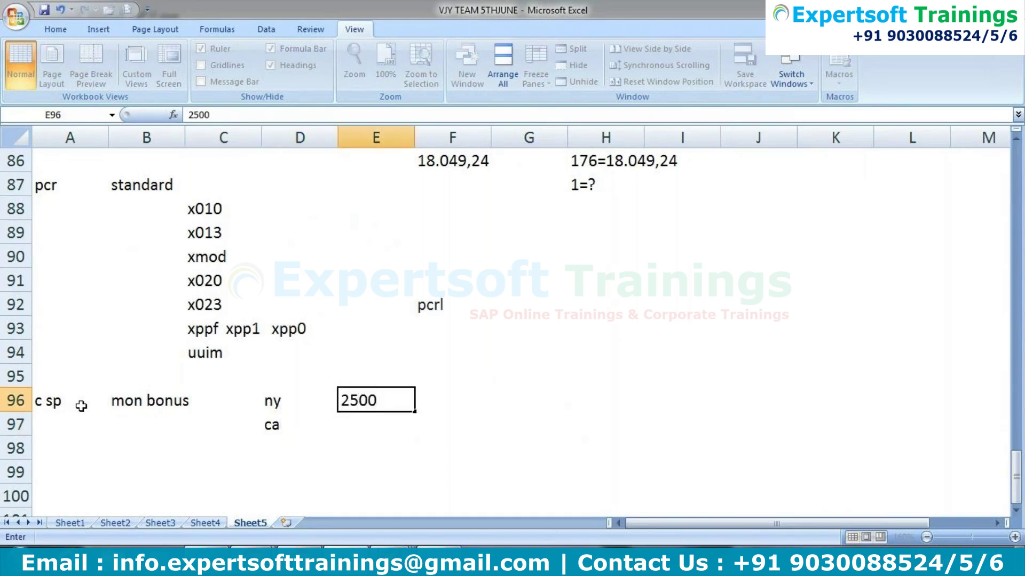
pyautogui.press('Return')
pyautogui.write('3500')
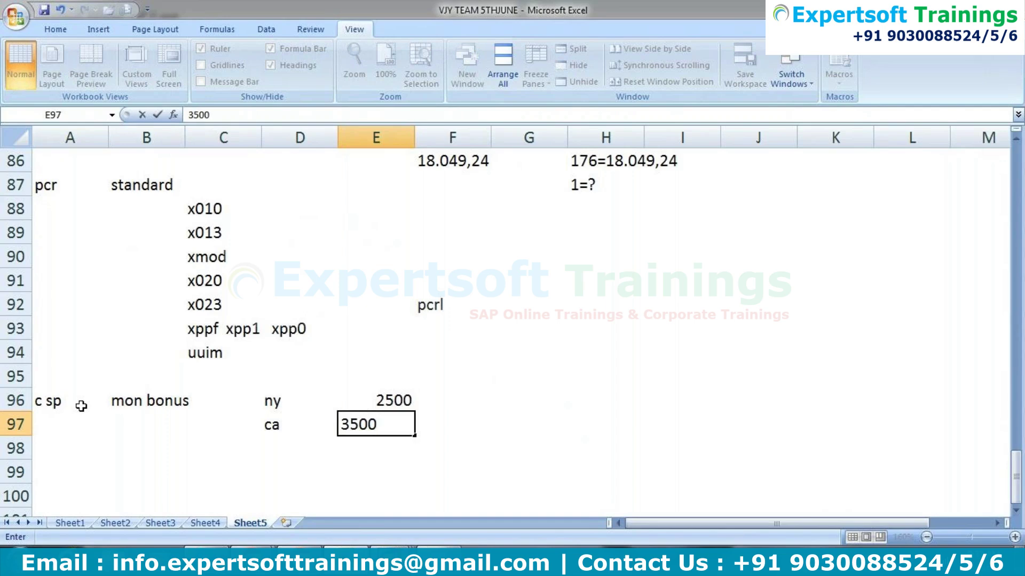
pyautogui.press('Return')
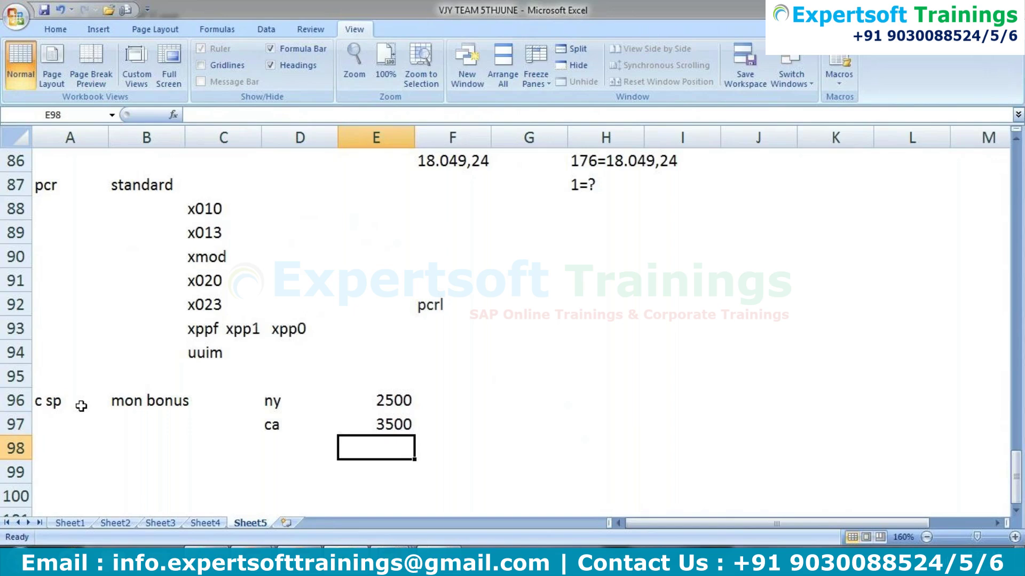
pyautogui.write('pcr')
pyautogui.press('Return')
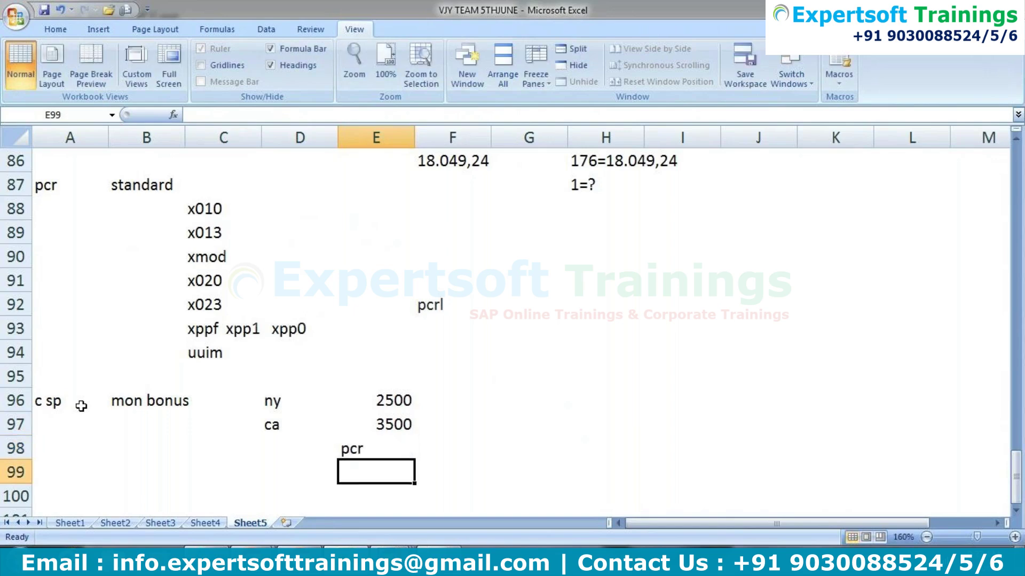
# - Enter the note "att bonus day 50" in B99, below the monthly bonus example
pyautogui.press('Left')
pyautogui.press('Left')
pyautogui.press('Left')
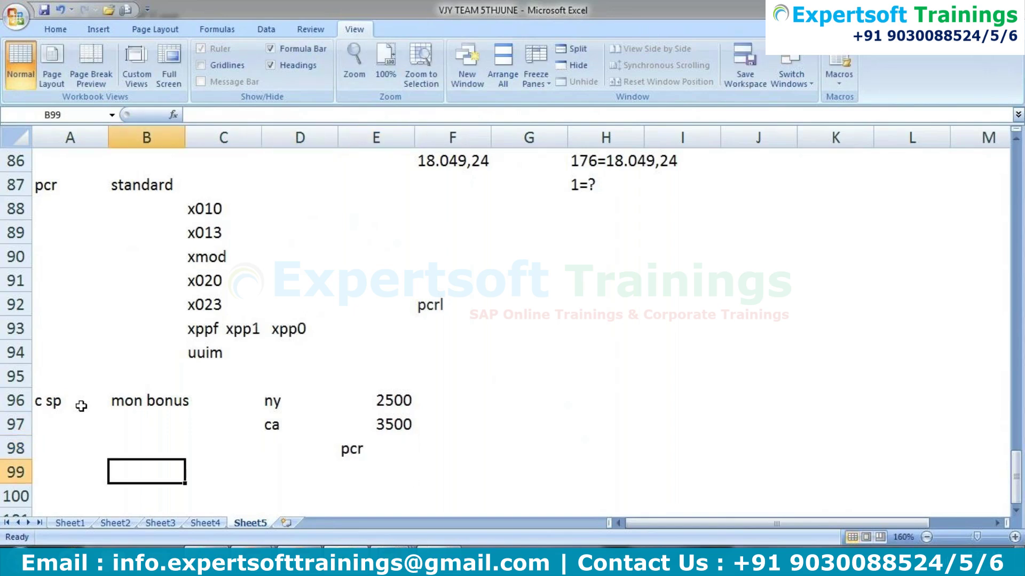
pyautogui.write('a')
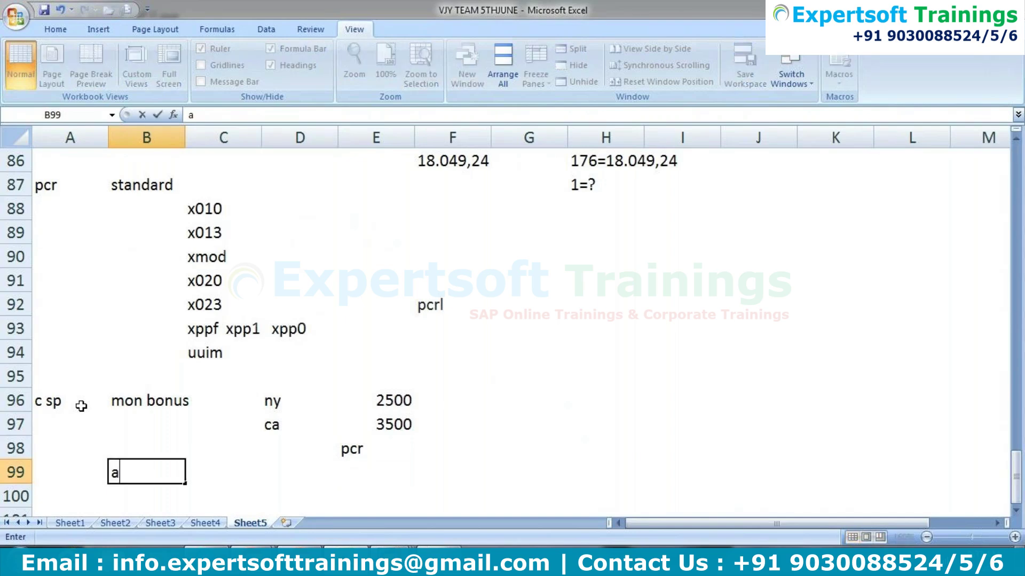
pyautogui.write('tt bonus  ')
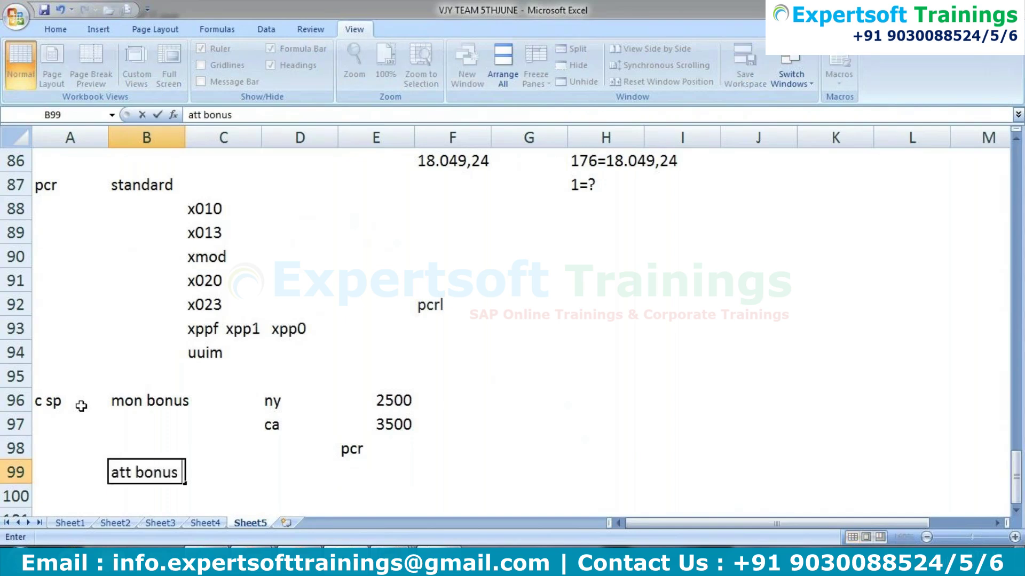
pyautogui.write('day  50')
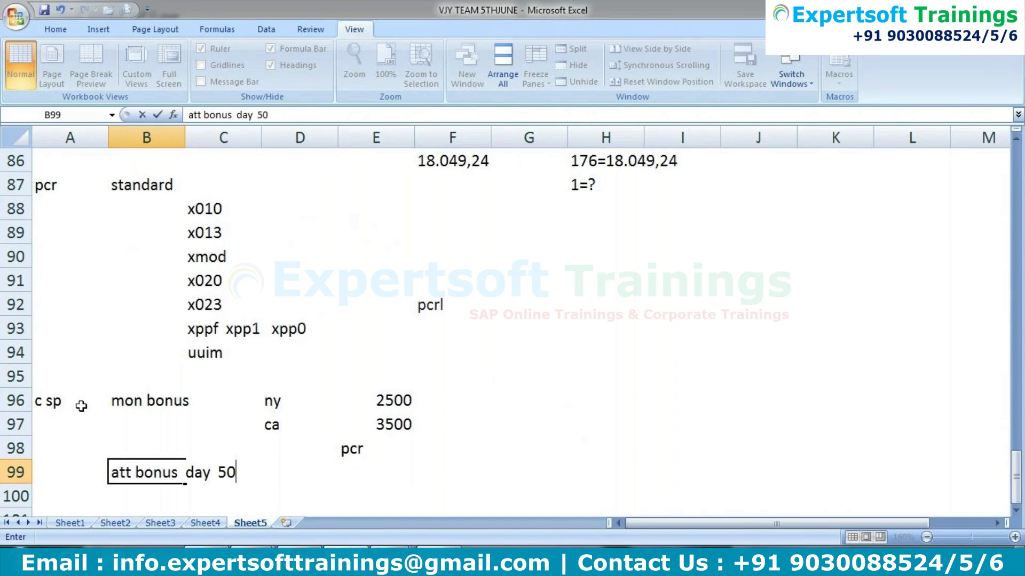
pyautogui.press('Return')
# - Add the calendar-day calculation for the attendance bonus, with "cal" in C101 and "30 x 50=1500" in D101
pyautogui.press('Right')
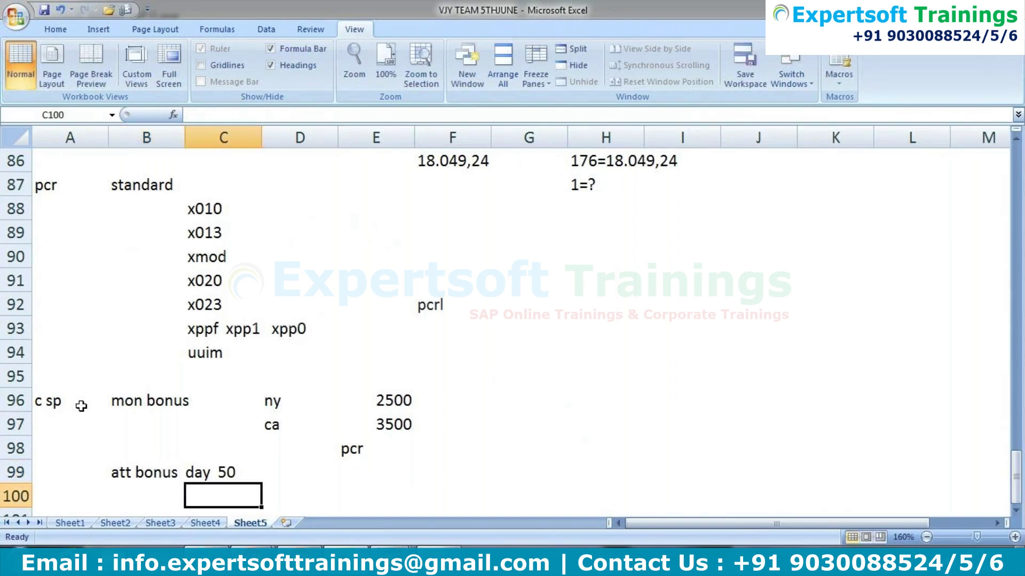
pyautogui.press('Down')
pyautogui.press('Down')
pyautogui.press('Down')
pyautogui.press('Down')
pyautogui.press('Up')
pyautogui.press('Up')
pyautogui.press('Up')
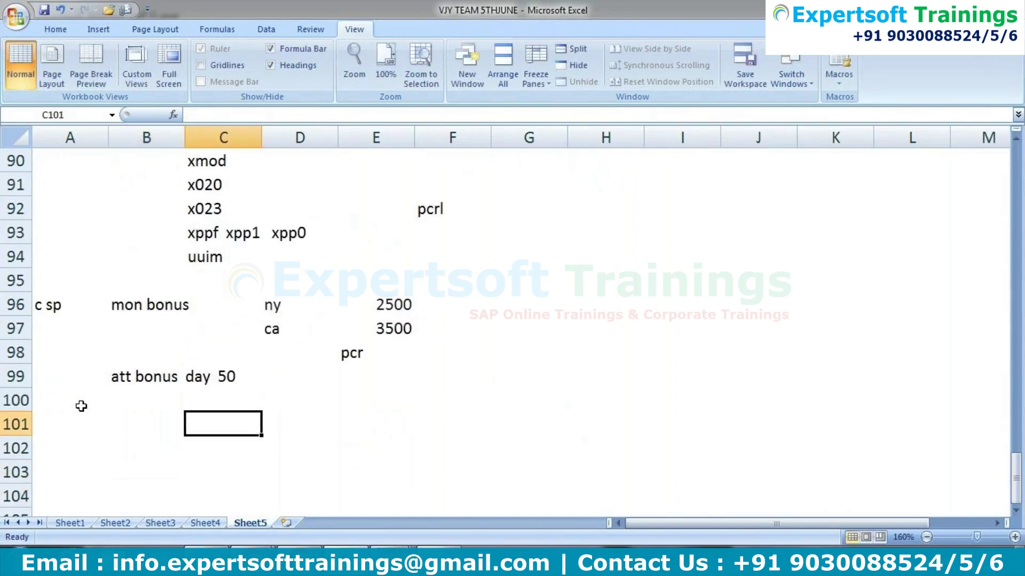
pyautogui.write('cal')
pyautogui.press('Right')
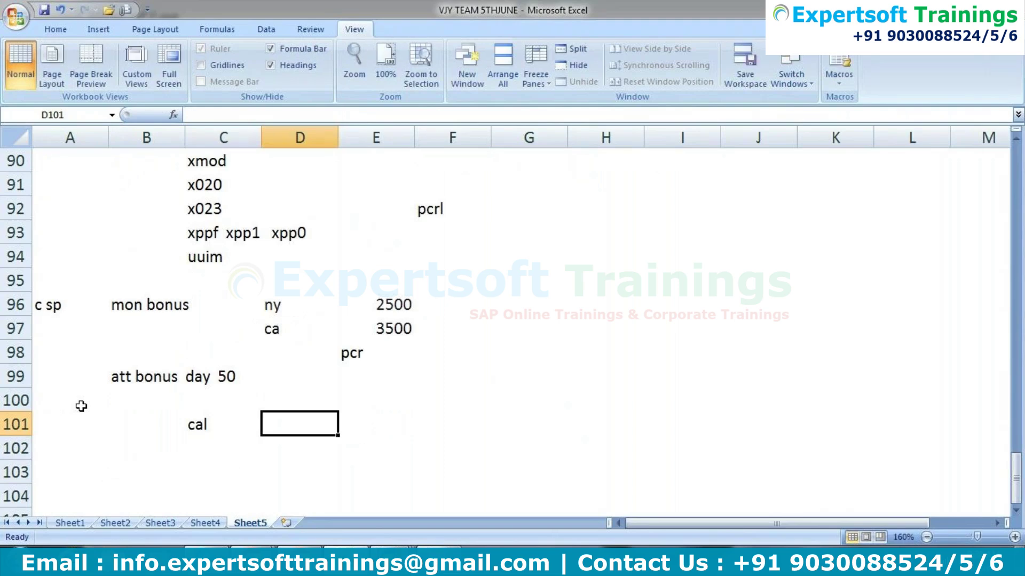
pyautogui.write('30 x 50=1500')
pyautogui.press('Return')
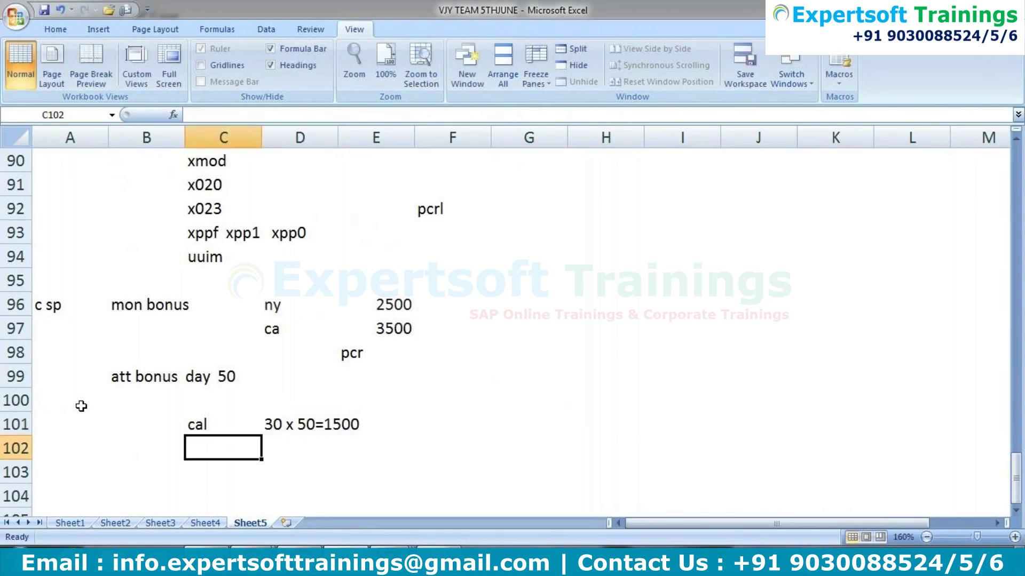
# - Add the working-day calculation, with "w.day" in C102 and "22 x 50=1100" in D102
pyautogui.write('w.day')
pyautogui.press('Tab')
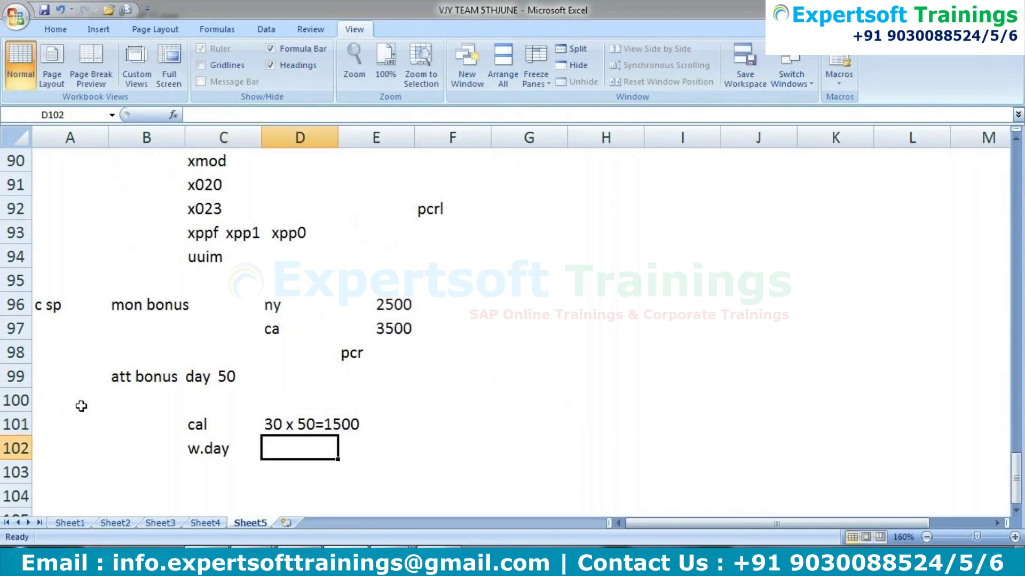
pyautogui.write('22 x')
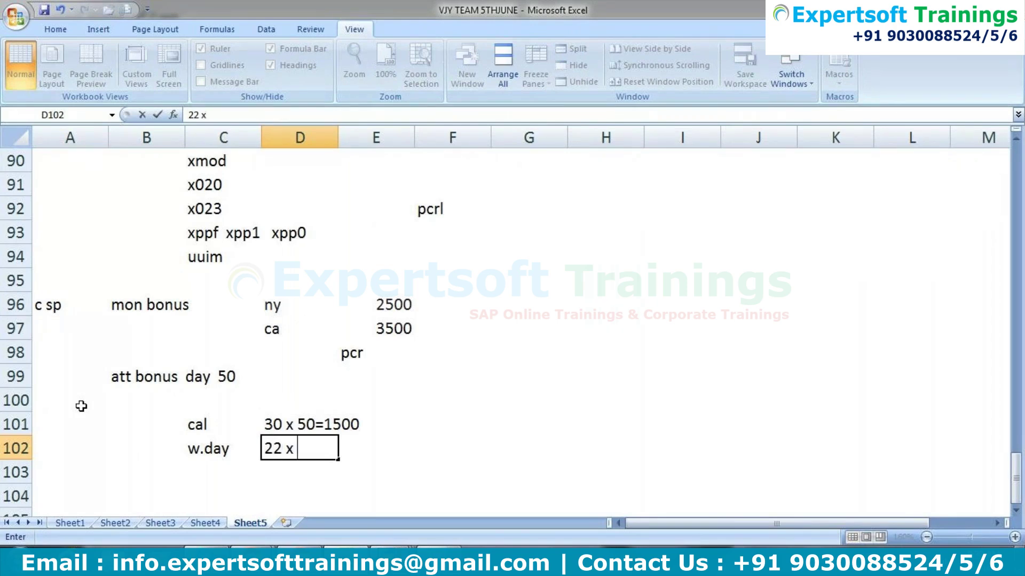
pyautogui.write('1')
pyautogui.press('BackSpace')
pyautogui.write('50=11000')
pyautogui.press('BackSpace')
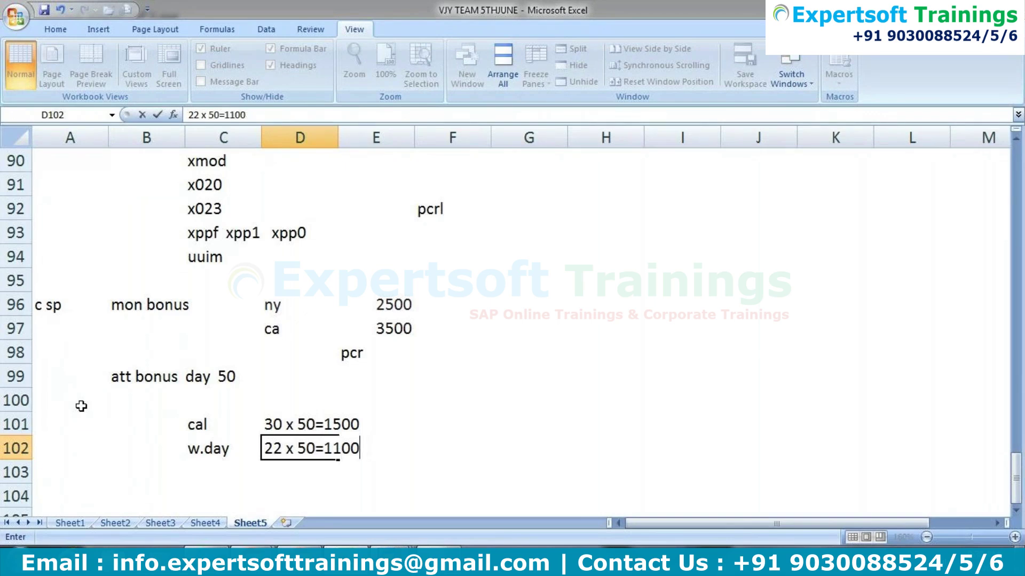
pyautogui.press('Return')
pyautogui.press('Return')
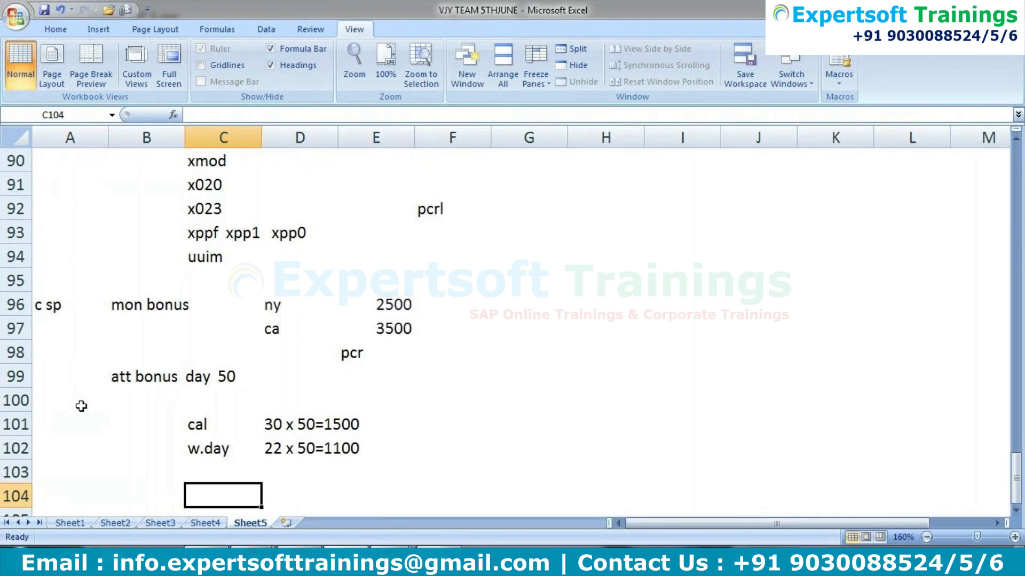
# - Enter the note "ch bonus paid only in dec" in B104
pyautogui.press('Left')
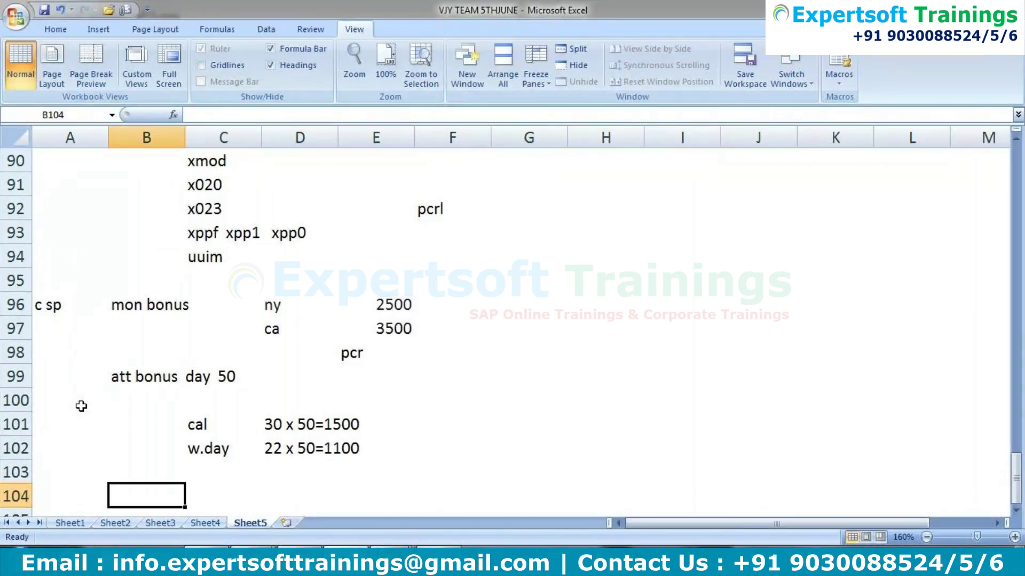
pyautogui.write('ch')
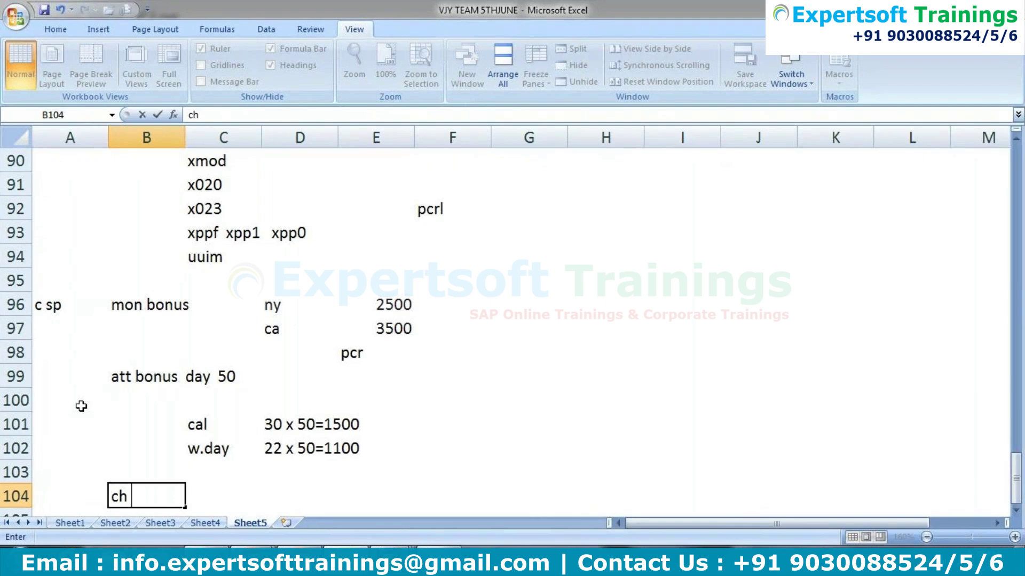
pyautogui.write(' bonus paid')
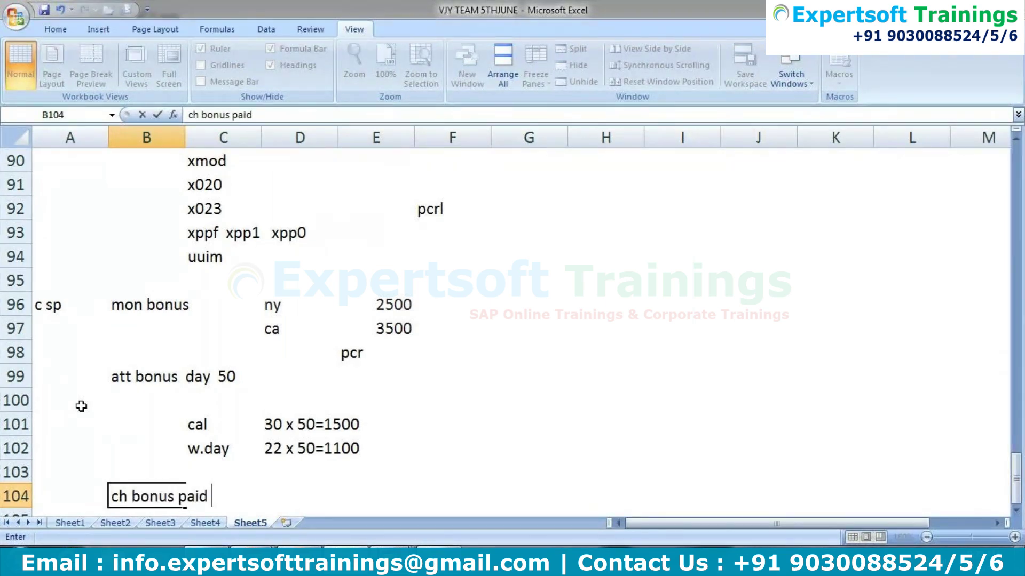
pyautogui.write(' only in  dec')
pyautogui.press('Return')
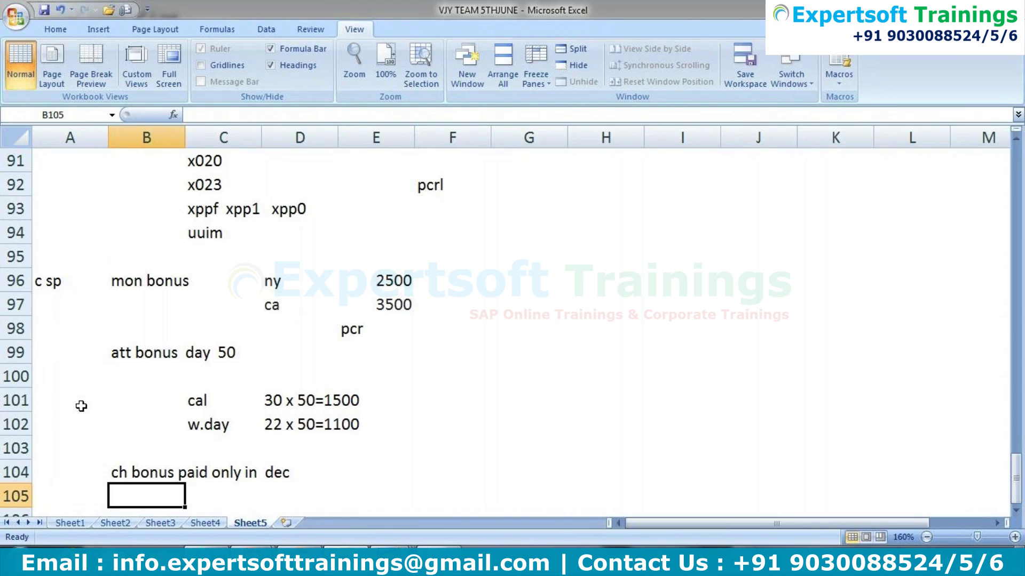
# - Look back through the earlier notes on Sheet5 up to the payroll topic list that runs from twt to form
pyautogui.press('Left')
pyautogui.press('Down')
pyautogui.press('Down')
pyautogui.press('Down')
pyautogui.press('Down')
pyautogui.press('Up')
pyautogui.press('Up')
pyautogui.press('Up')
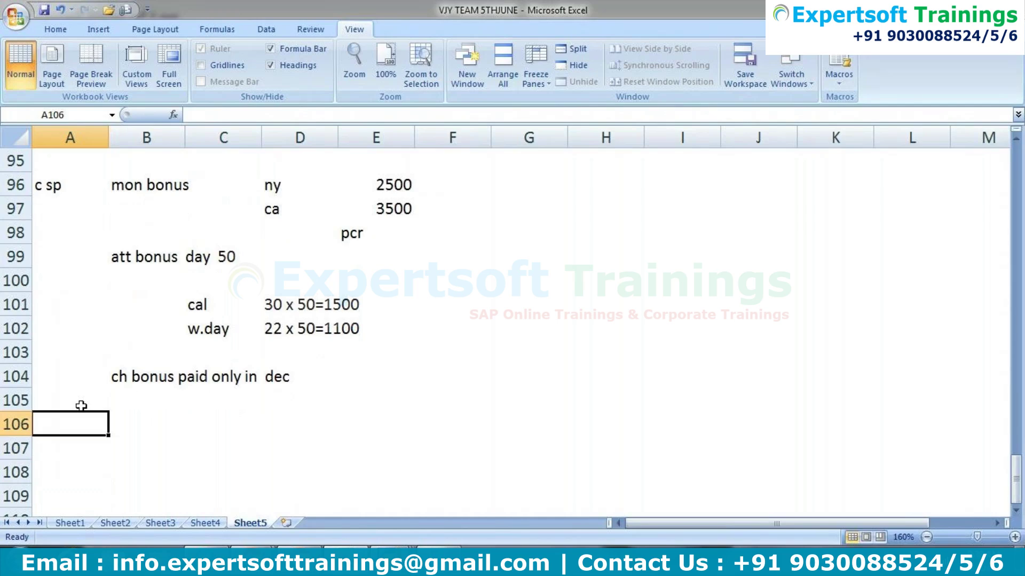
pyautogui.press('Up')
pyautogui.press('Up')
pyautogui.press('Up')
pyautogui.press('Up')
pyautogui.press('Up')
pyautogui.press('Up')
pyautogui.press('Up')
pyautogui.press('Up')
pyautogui.press('Up')
pyautogui.press('Up')
pyautogui.press('Up')
pyautogui.press('Up')
pyautogui.press('Up')
pyautogui.press('Up')
pyautogui.press('Up')
pyautogui.press('Up')
pyautogui.press('Up')
pyautogui.press('Up')
pyautogui.press('Up')
pyautogui.press('Up')
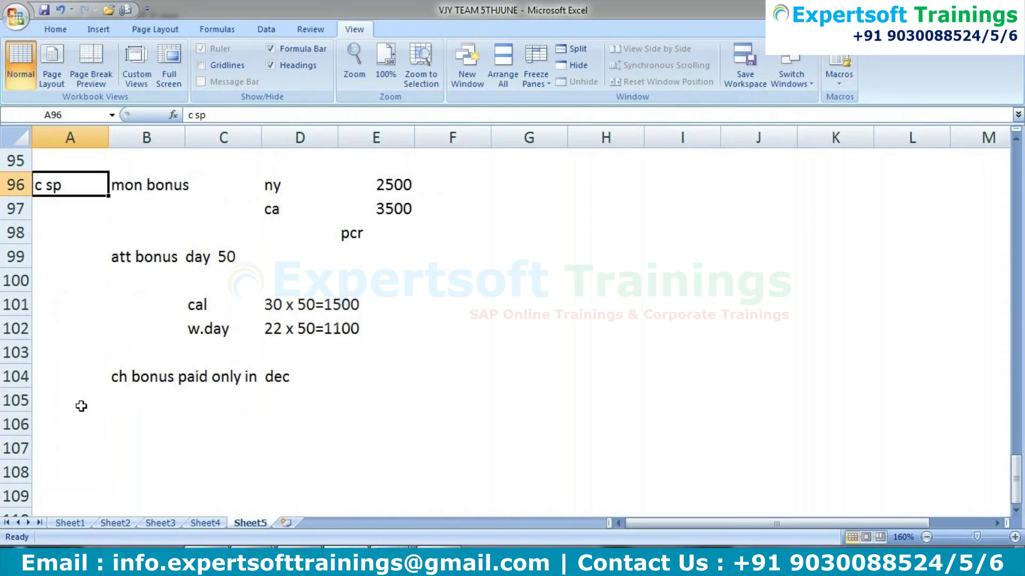
pyautogui.press('Up')
pyautogui.press('Up')
pyautogui.press('Up')
pyautogui.press('Up')
pyautogui.press('Up')
pyautogui.press('Up')
pyautogui.press('Up')
pyautogui.press('Up')
pyautogui.press('Up')
pyautogui.press('Up')
pyautogui.press('Up')
pyautogui.press('Up')
pyautogui.press('Up')
pyautogui.press('Up')
pyautogui.press('Up')
pyautogui.press('Up')
pyautogui.press('Up')
pyautogui.press('Up')
pyautogui.press('Up')
pyautogui.press('Up')
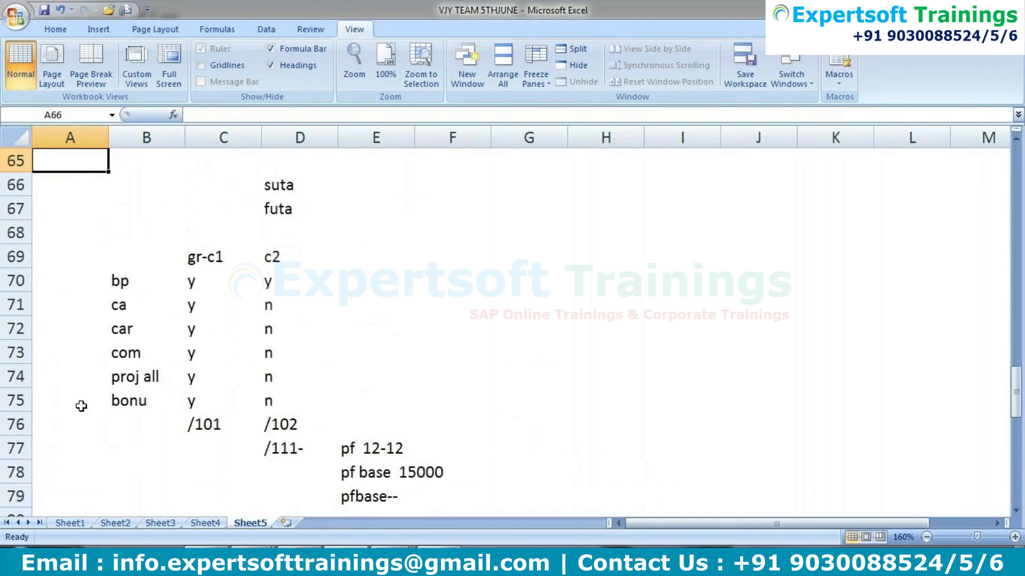
pyautogui.press('Up')
pyautogui.press('Up')
pyautogui.press('Up')
pyautogui.press('Up')
pyautogui.press('Up')
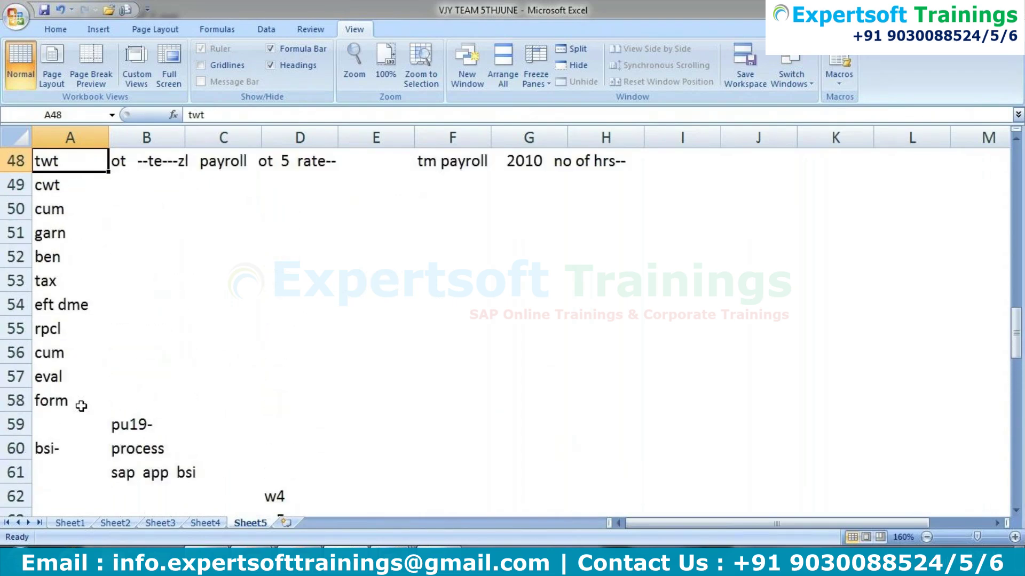
pyautogui.click(287, 409)
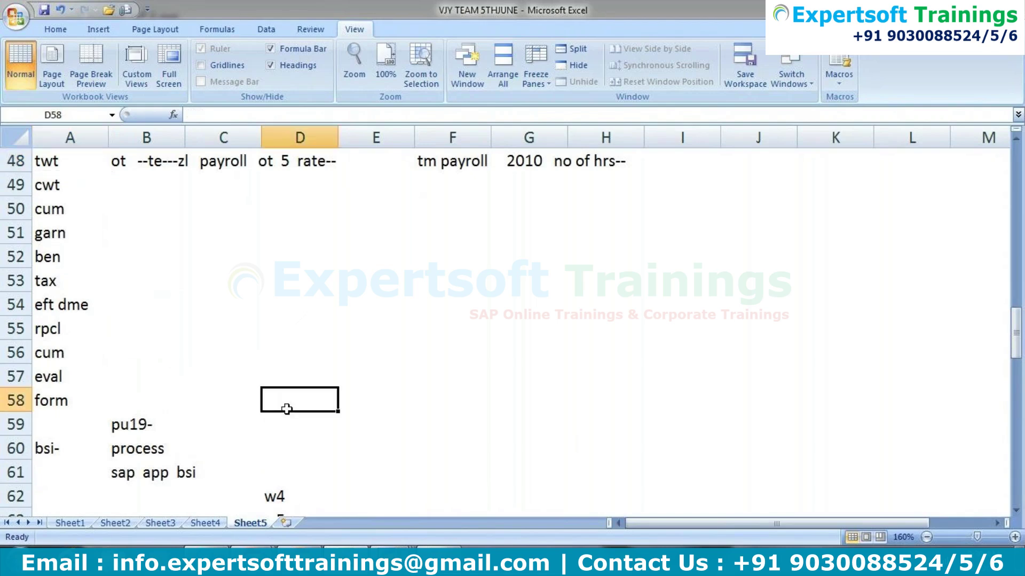
pyautogui.click(287, 429)
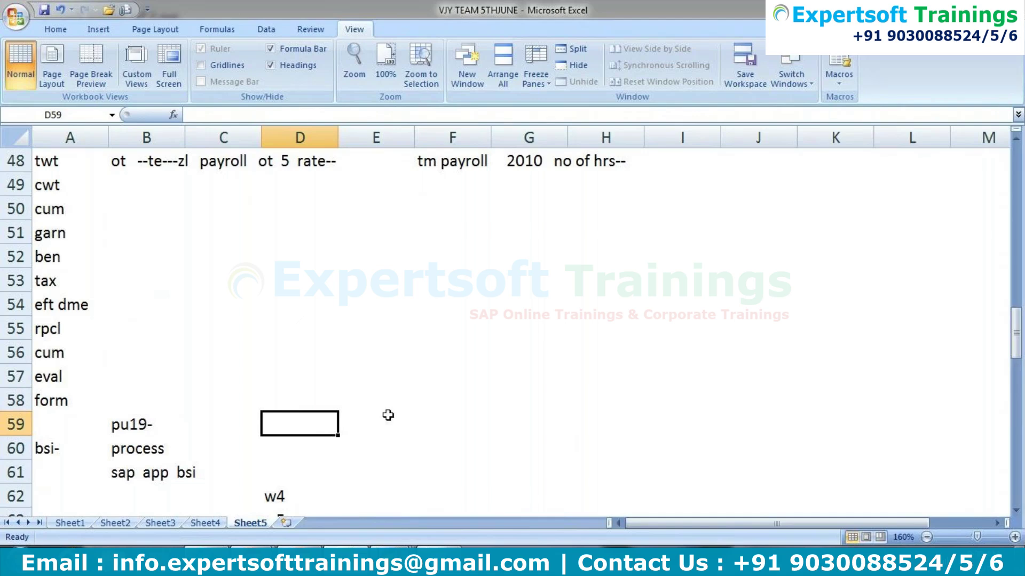
pyautogui.click(515, 381)
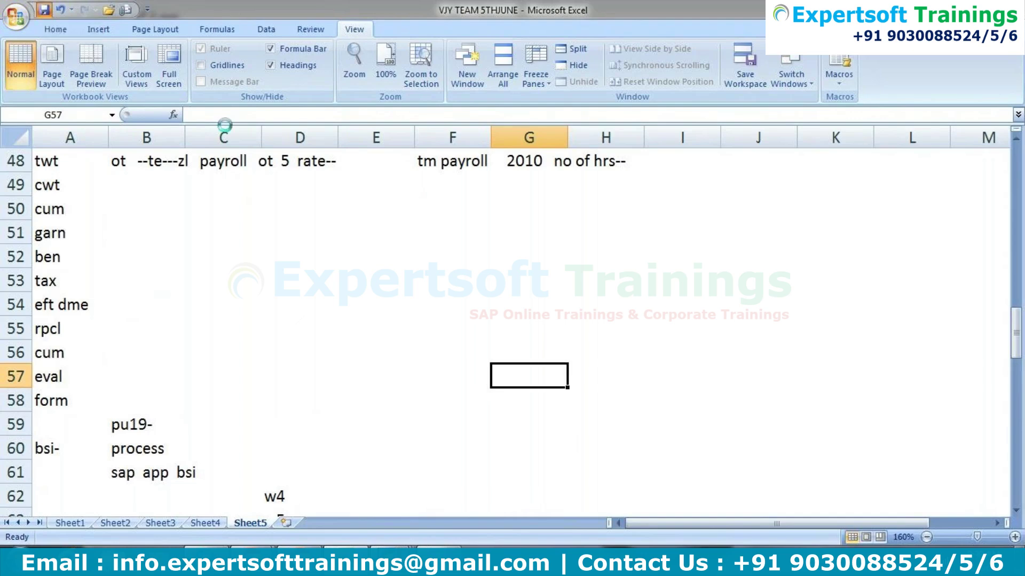
# - Review the Sheet5 notes from the payroll topic list down through the wage type and PCR entries to the bonus calculations
pyautogui.click(376, 344)
pyautogui.press('Down')
pyautogui.press('Down')
pyautogui.press('Down')
pyautogui.press('Down')
pyautogui.press('Down')
pyautogui.press('Down')
pyautogui.press('Down')
pyautogui.press('Down')
pyautogui.press('Down')
pyautogui.press('Down')
pyautogui.press('Down')
pyautogui.press('Down')
pyautogui.press('Down')
pyautogui.press('Down')
pyautogui.press('Down')
pyautogui.press('Down')
pyautogui.press('Down')
pyautogui.press('Down')
pyautogui.press('Down')
pyautogui.press('Down')
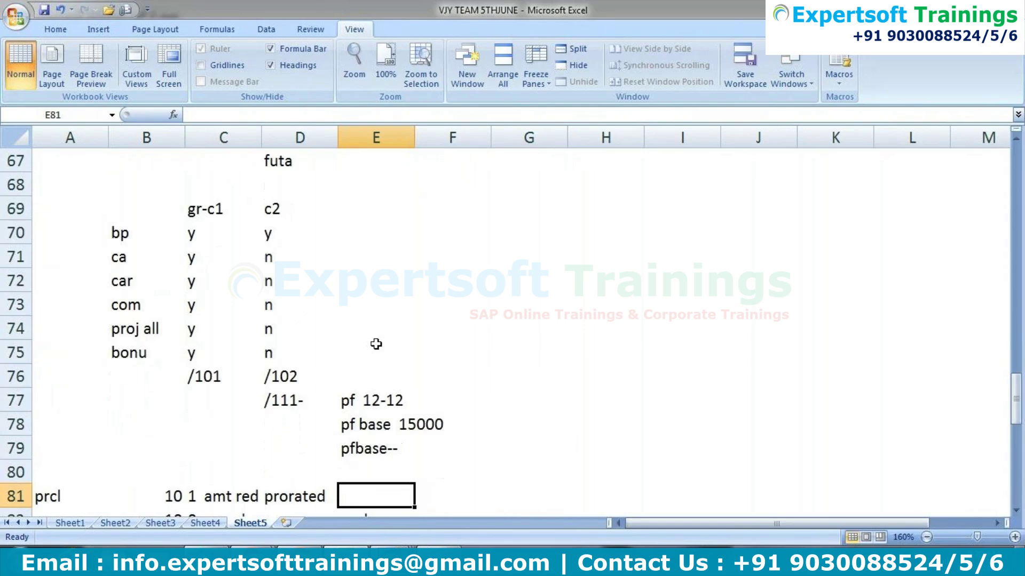
pyautogui.press('Down')
pyautogui.press('Down')
pyautogui.press('Down')
pyautogui.press('Down')
pyautogui.press('Down')
pyautogui.press('Down')
pyautogui.press('Down')
pyautogui.press('Down')
pyautogui.press('Down')
pyautogui.press('Down')
pyautogui.press('Down')
pyautogui.press('Down')
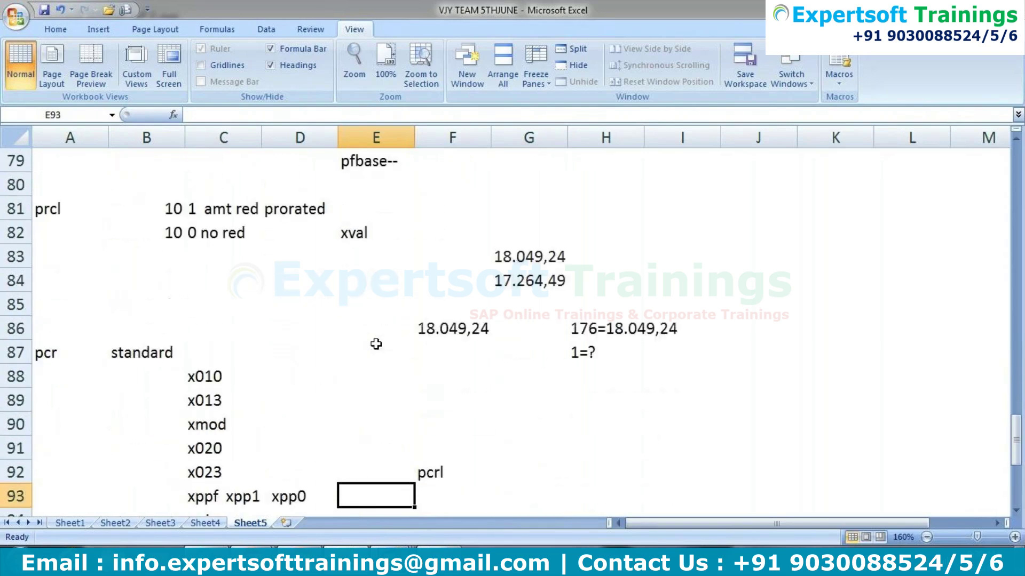
pyautogui.press('Down')
pyautogui.press('Down')
pyautogui.press('Down')
pyautogui.press('Down')
pyautogui.press('Down')
pyautogui.press('Down')
pyautogui.press('Down')
pyautogui.press('Down')
pyautogui.press('Down')
pyautogui.press('Down')
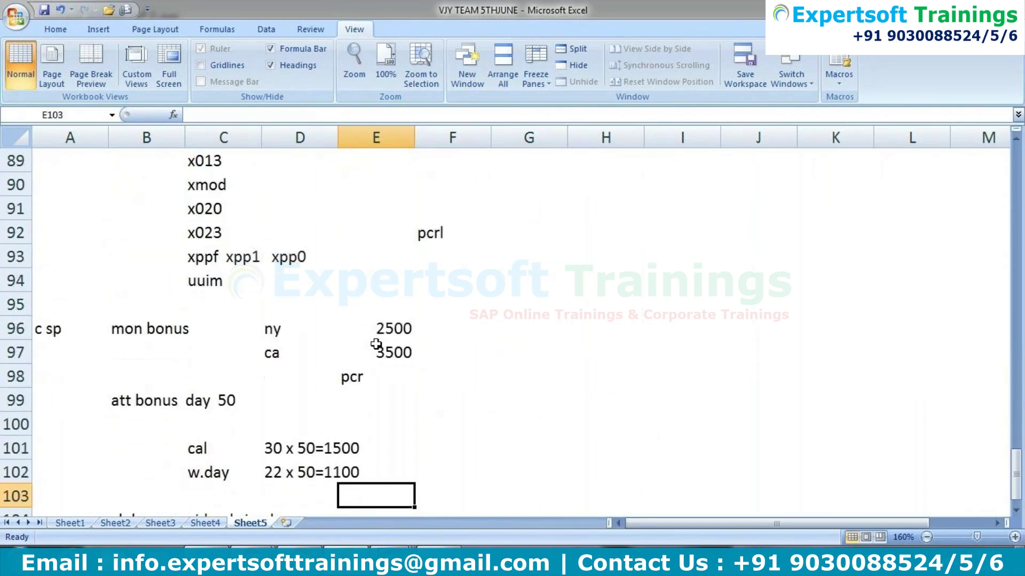
# - Enter the topic heading "pre dme" in A105, below the bonus notes
pyautogui.press('Down')
pyautogui.press('Down')
pyautogui.press('Down')
pyautogui.press('Down')
pyautogui.press('Down')
pyautogui.press('Down')
pyautogui.press('Left')
pyautogui.press('Left')
pyautogui.press('Left')
pyautogui.press('Up')
pyautogui.press('Up')
pyautogui.press('Up')
pyautogui.press('Left')
pyautogui.press('Up')
pyautogui.write('pr')
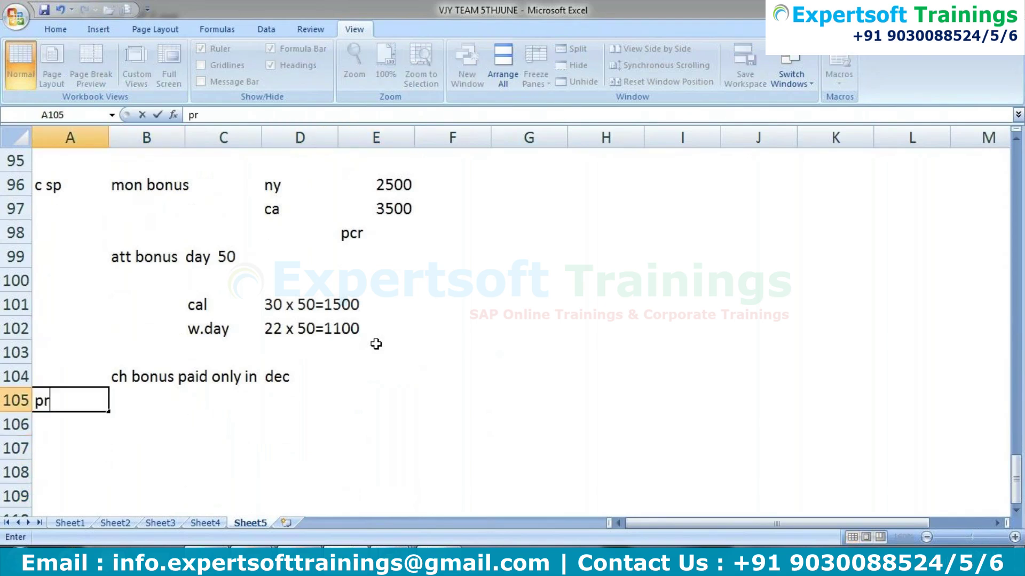
pyautogui.write('e  dme')
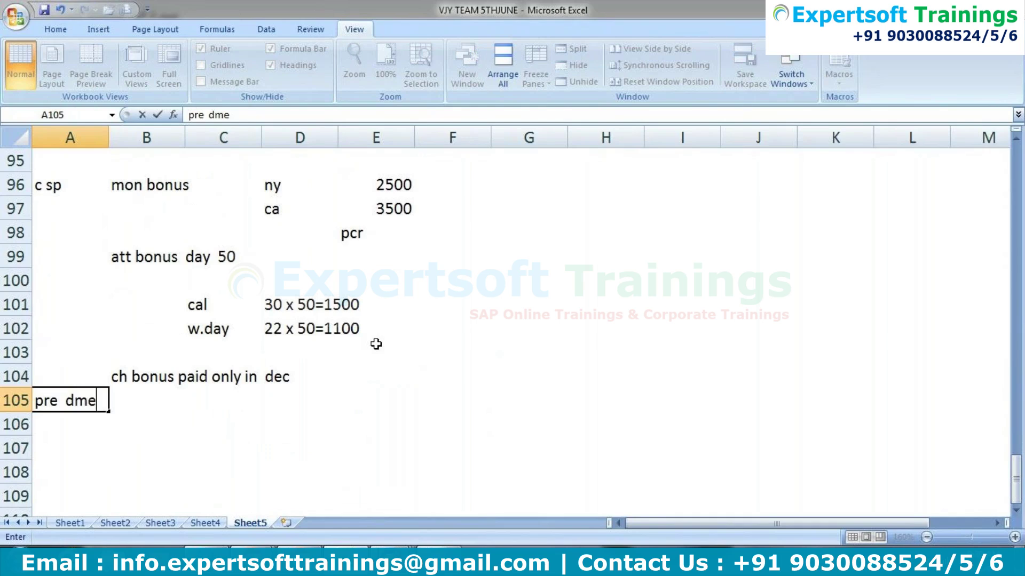
pyautogui.press('Return')
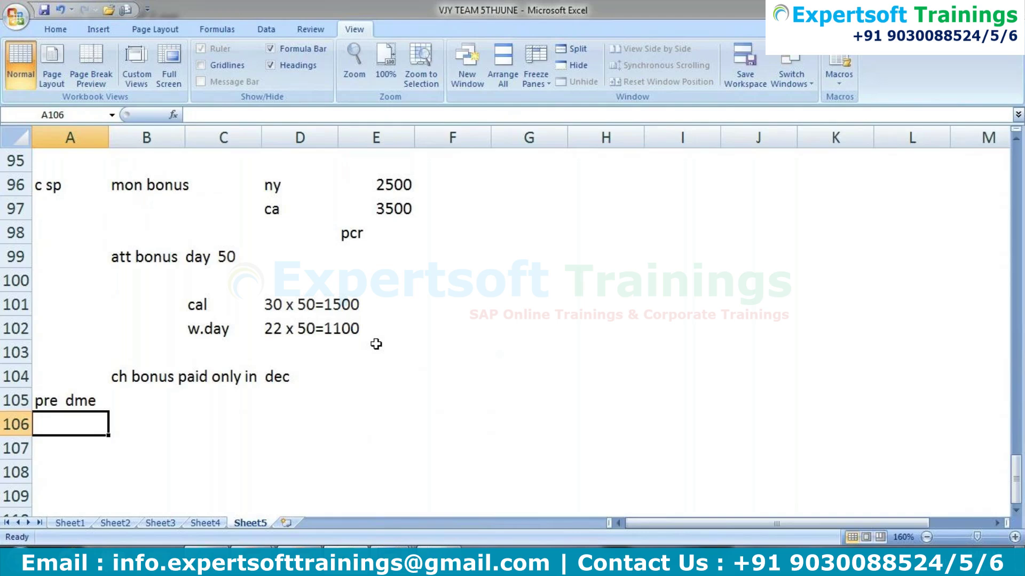
# - Under the pre-DME heading, enter "payroll-post--doc--doc--" in C106 and "pre dme" in C107
pyautogui.press('Right')
pyautogui.press('Right')
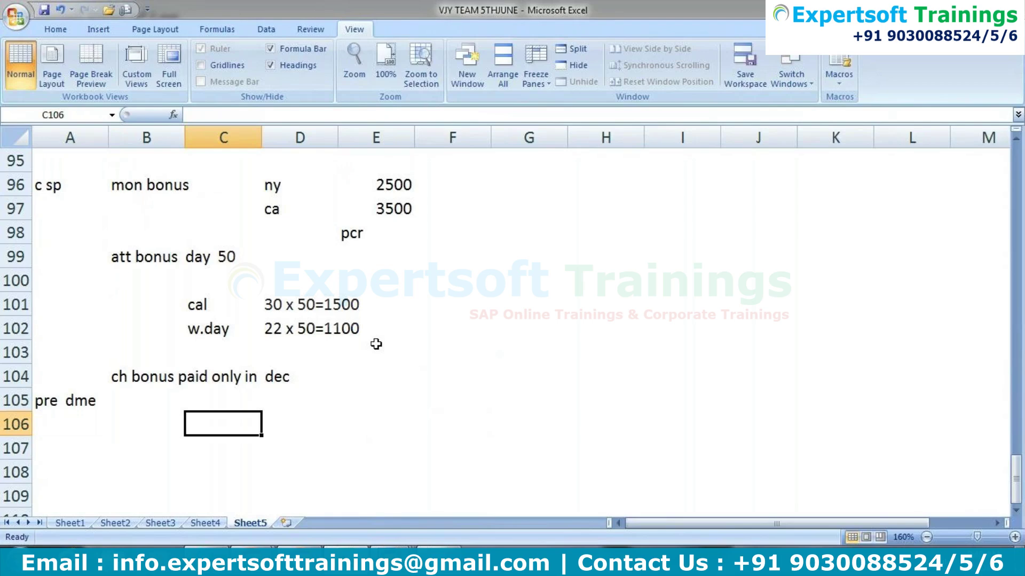
pyautogui.write('payroll-post--doc--doc--')
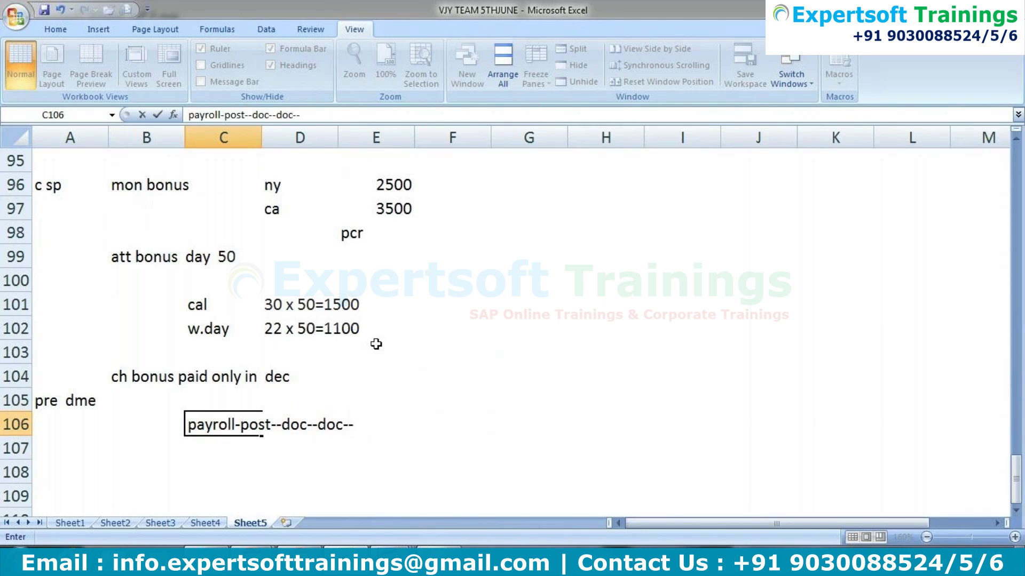
pyautogui.press('Return')
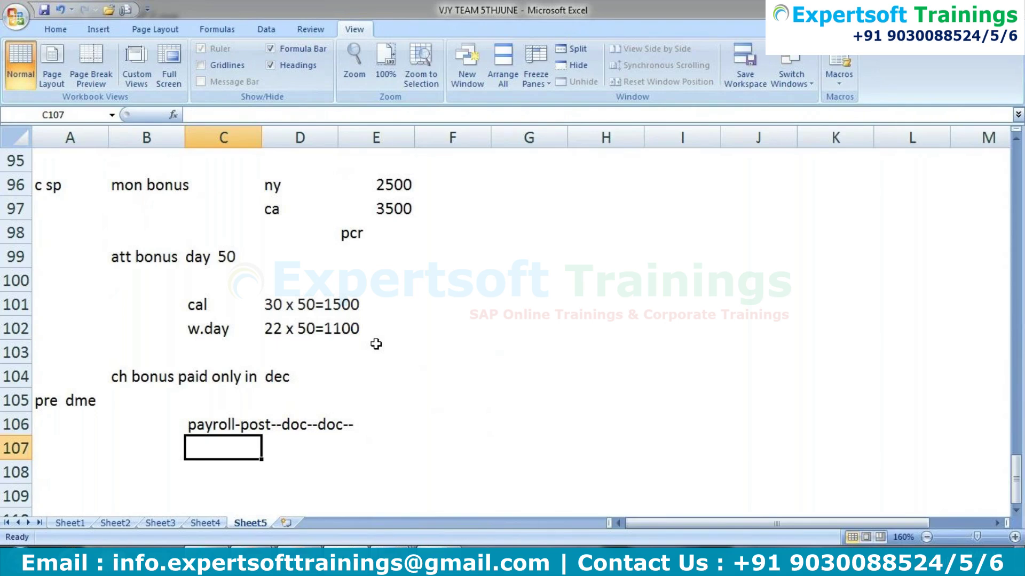
pyautogui.write('pre dem')
pyautogui.press('BackSpace')
pyautogui.press('BackSpace')
pyautogui.write('me')
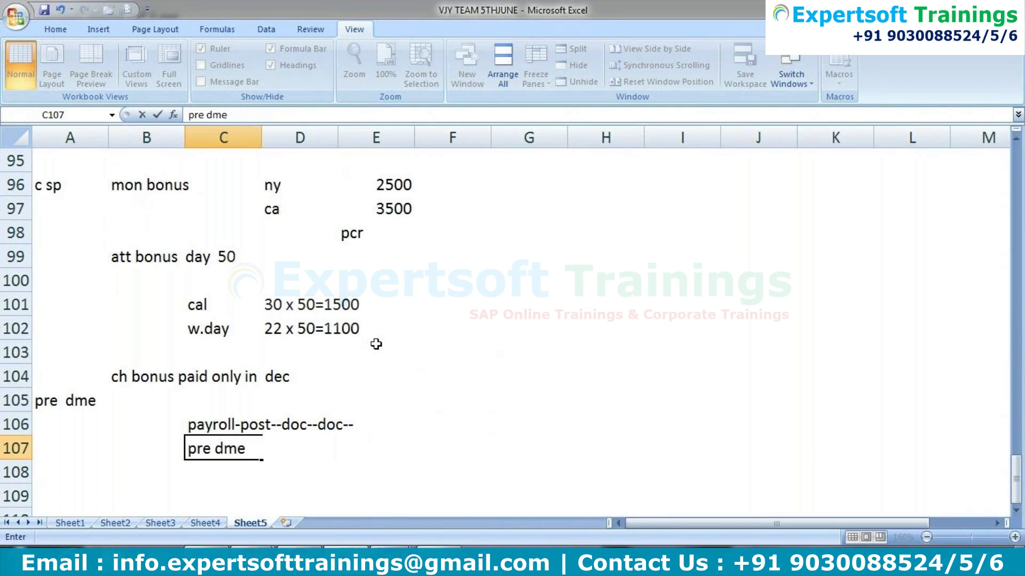
pyautogui.press('Return')
# - Enter the wage type note "/559 amt-" in D108
pyautogui.press('Right')
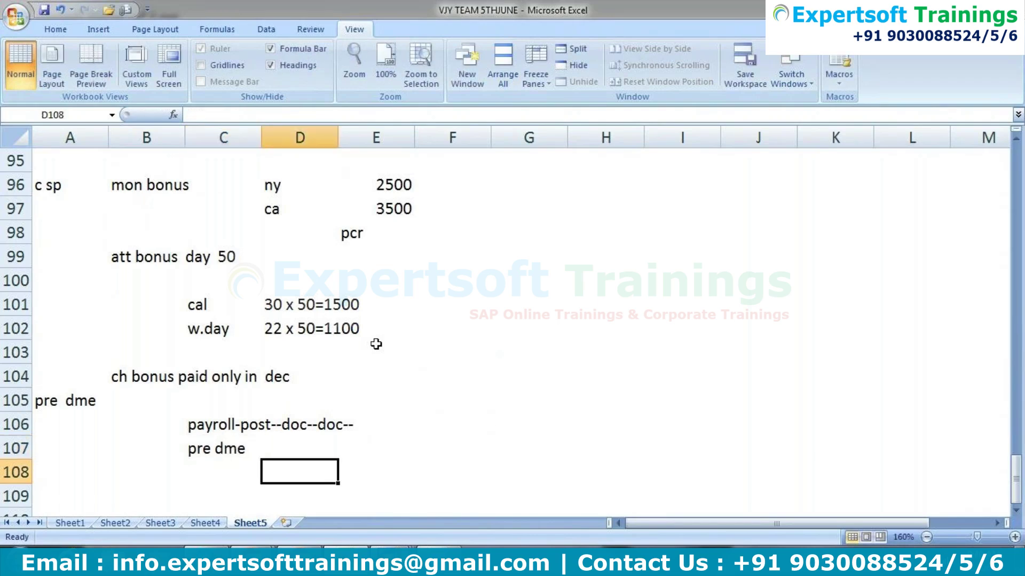
pyautogui.doubleClick(316, 474)
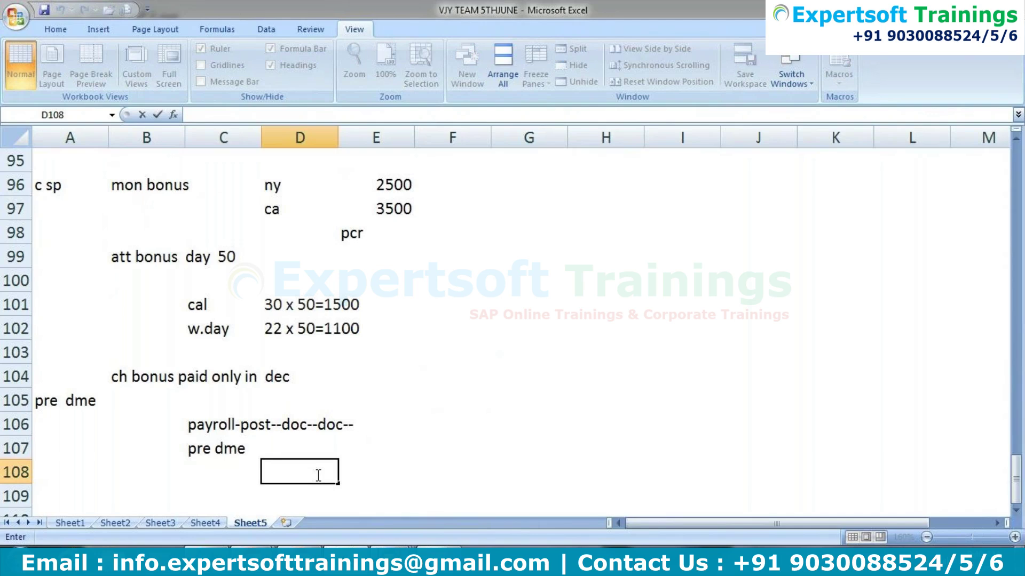
pyautogui.write('/559')
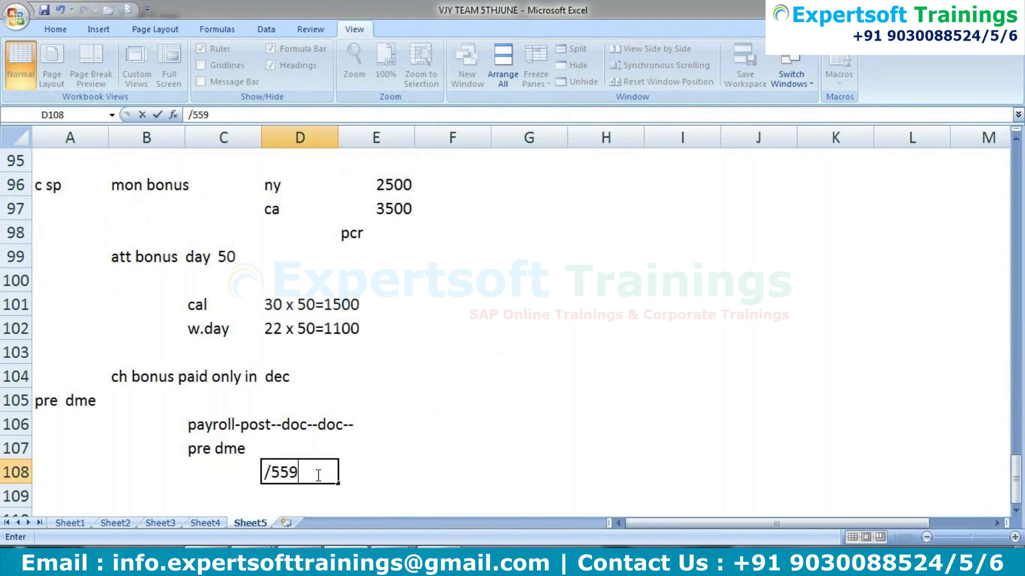
pyautogui.write(' amt-')
pyautogui.press('Return')
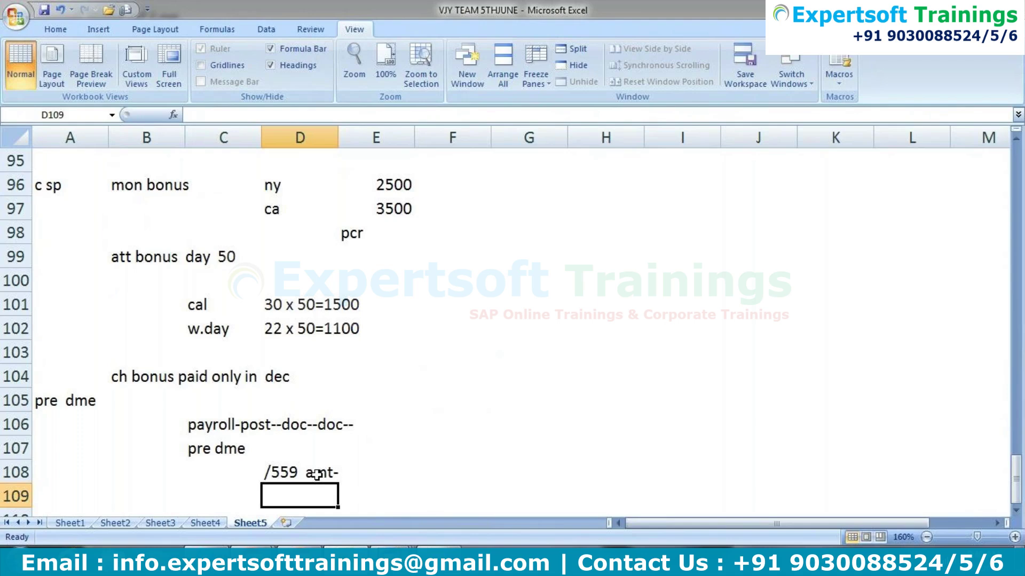
# - Enter the bank transfer report note "z report ban tran-" in C109
pyautogui.press('Down')
pyautogui.press('Down')
pyautogui.press('Down')
pyautogui.press('Down')
pyautogui.press('Down')
pyautogui.press('Up')
pyautogui.press('Up')
pyautogui.press('Up')
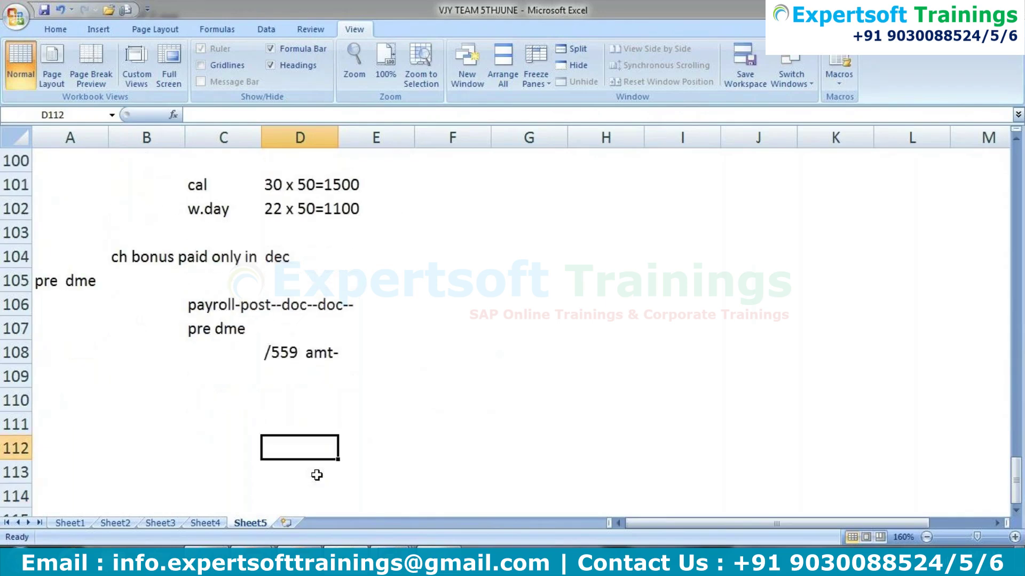
pyautogui.press('Up')
pyautogui.press('Up')
pyautogui.press('Left')
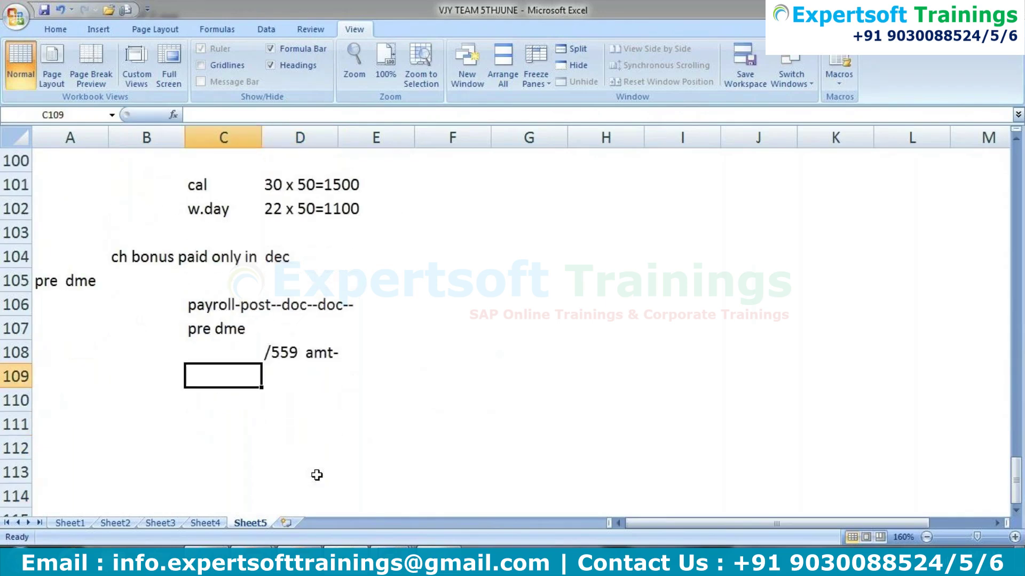
pyautogui.write('z repor')
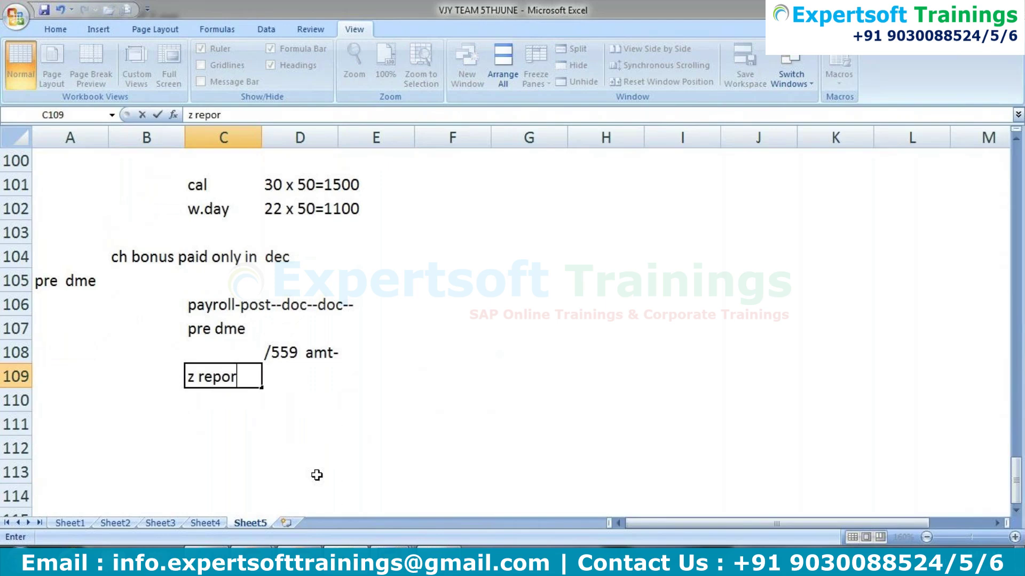
pyautogui.write('t  ban tran')
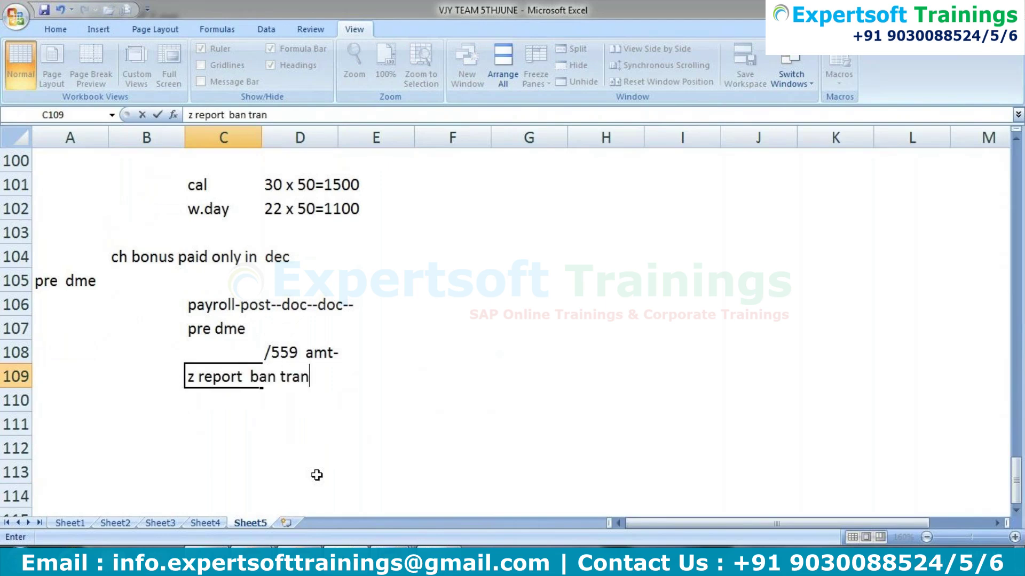
pyautogui.write('-')
pyautogui.press('Return')
# - Go back over the pre-DME notes in rows 105 to 109, from the heading to the bank transfer report
pyautogui.press('Right')
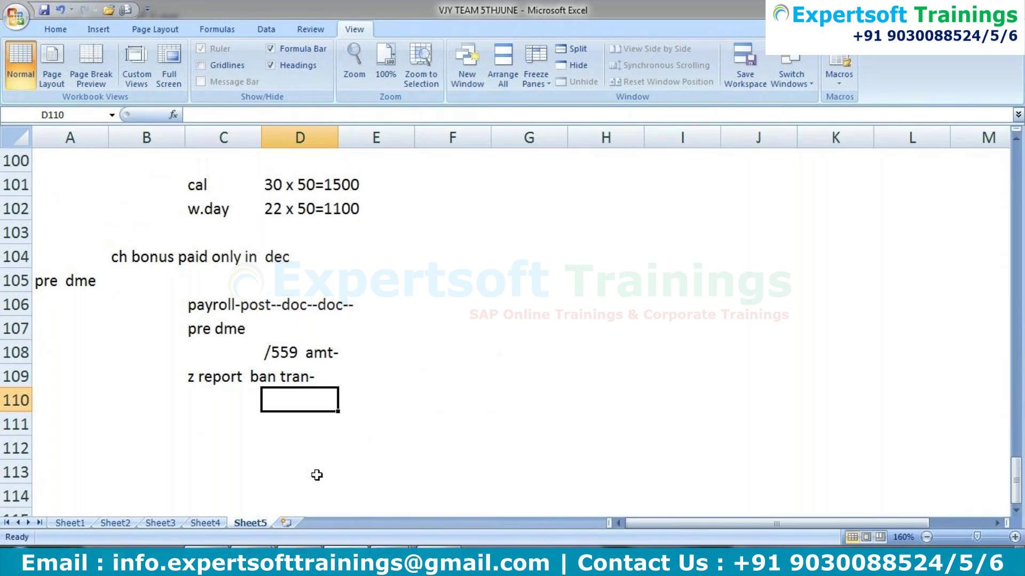
pyautogui.press('Up')
pyautogui.press('Up')
pyautogui.press('Up')
pyautogui.press('Up')
pyautogui.press('Up')
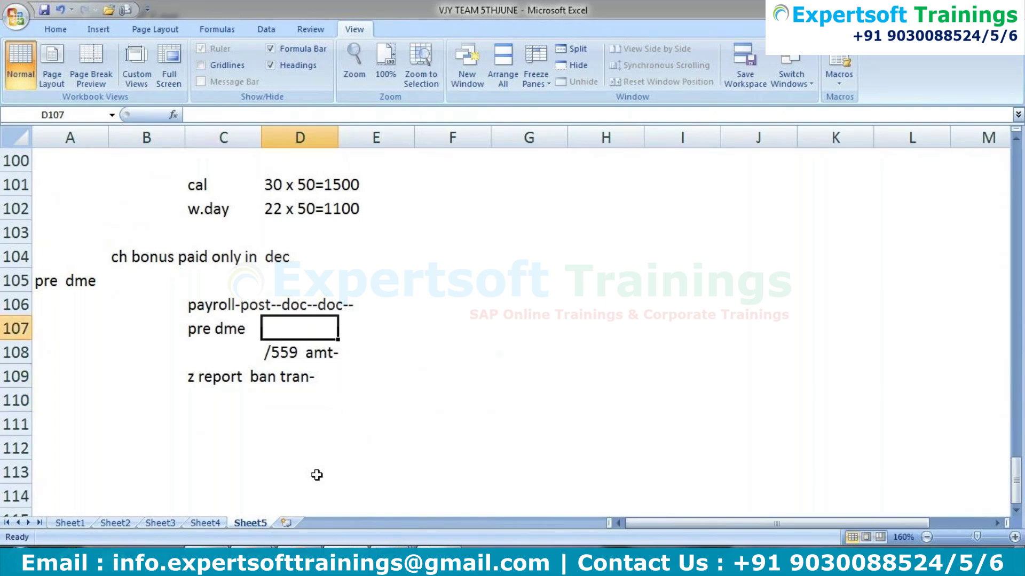
pyautogui.press('Left')
pyautogui.press('Left')
pyautogui.press('Left')
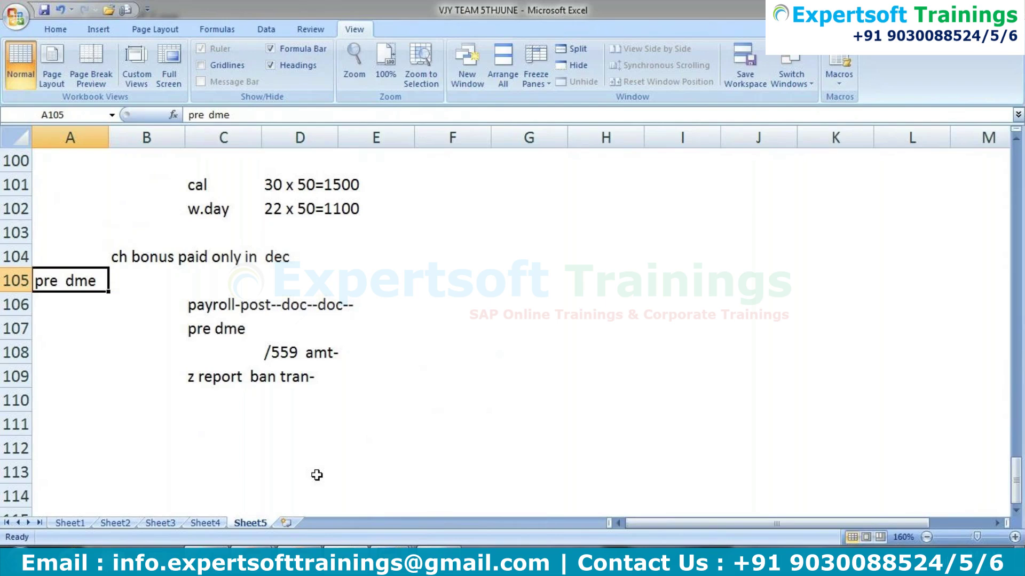
pyautogui.press('Right')
pyautogui.press('Right')
pyautogui.press('Right')
pyautogui.press('Down')
pyautogui.press('Down')
pyautogui.press('Down')
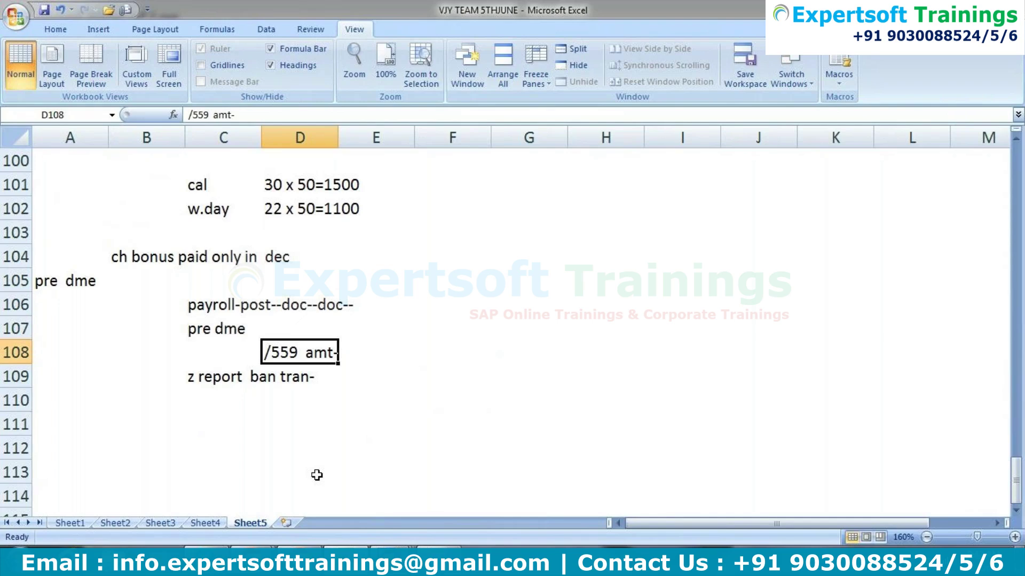
pyautogui.press('Left')
pyautogui.press('Down')
pyautogui.press('Down')
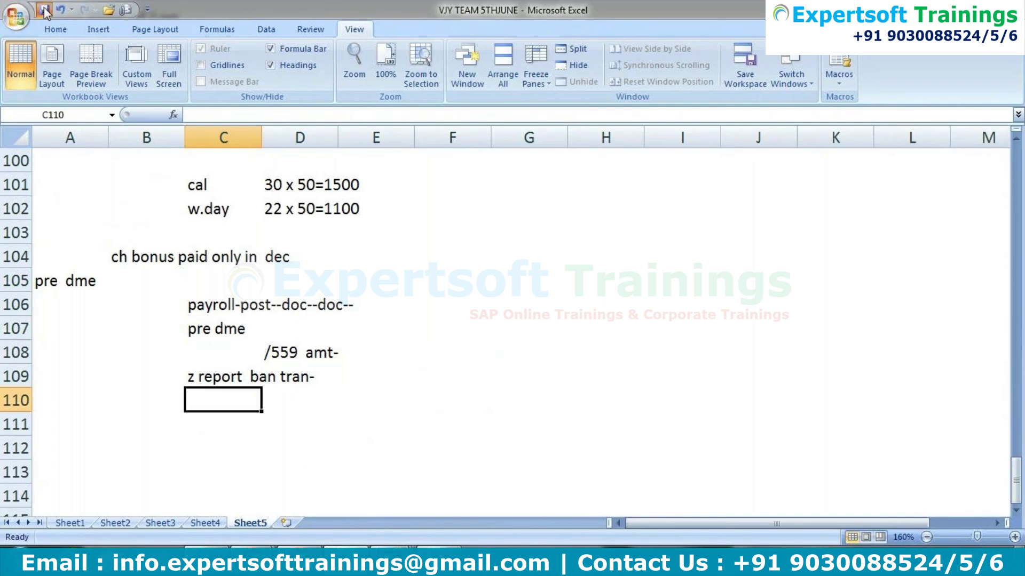
# - Save the workbook with the added pre-DME notes
pyautogui.click(446, 337)
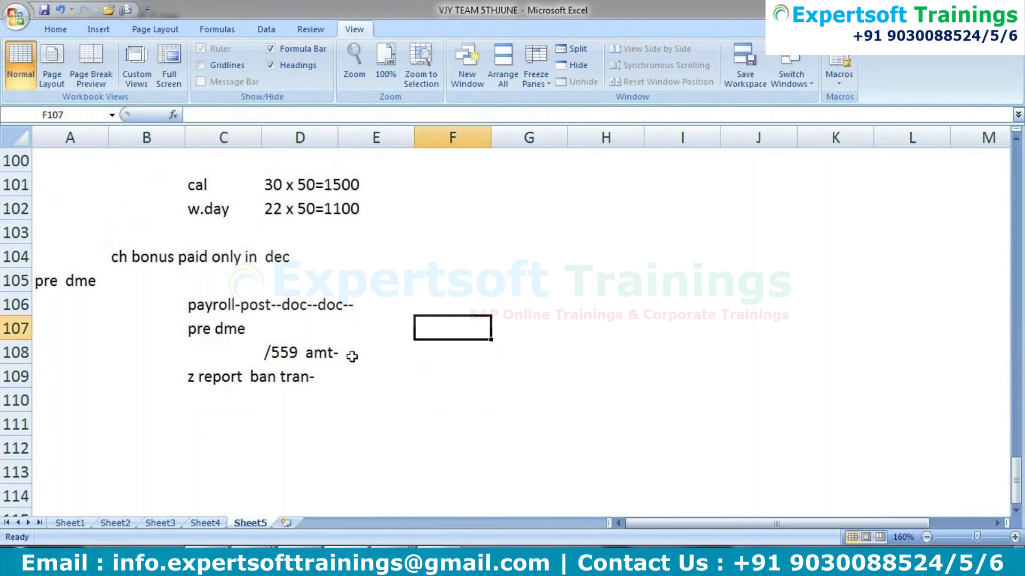
pyautogui.click(430, 350)
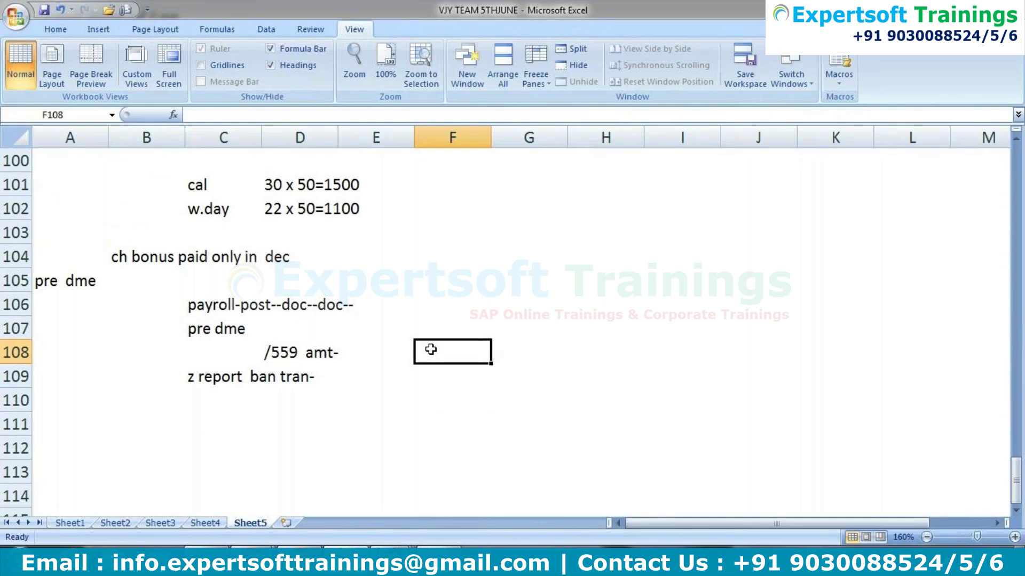
pyautogui.click(45, 13)
pyautogui.click(454, 236)
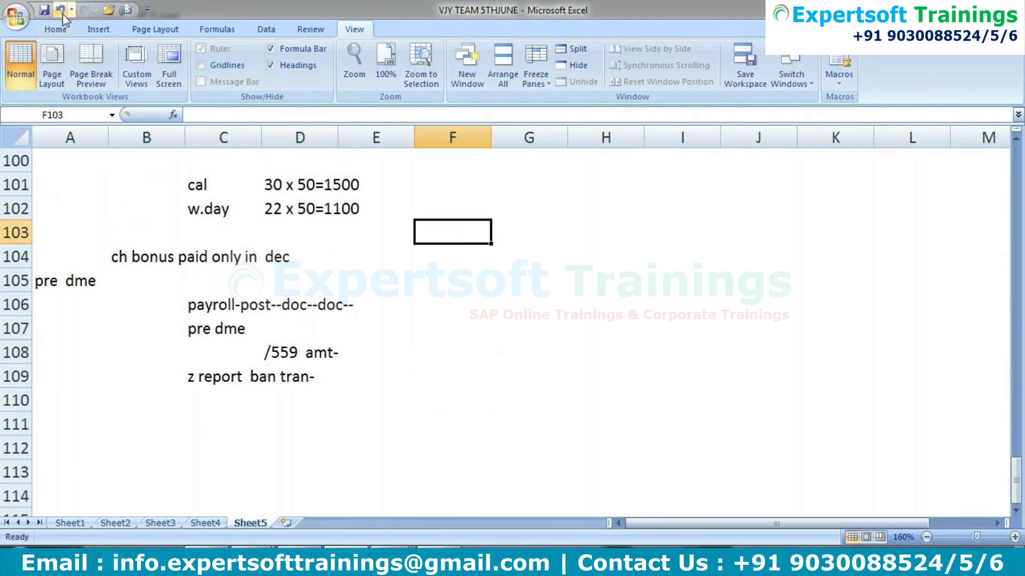
pyautogui.click(45, 12)
pyautogui.click(404, 392)
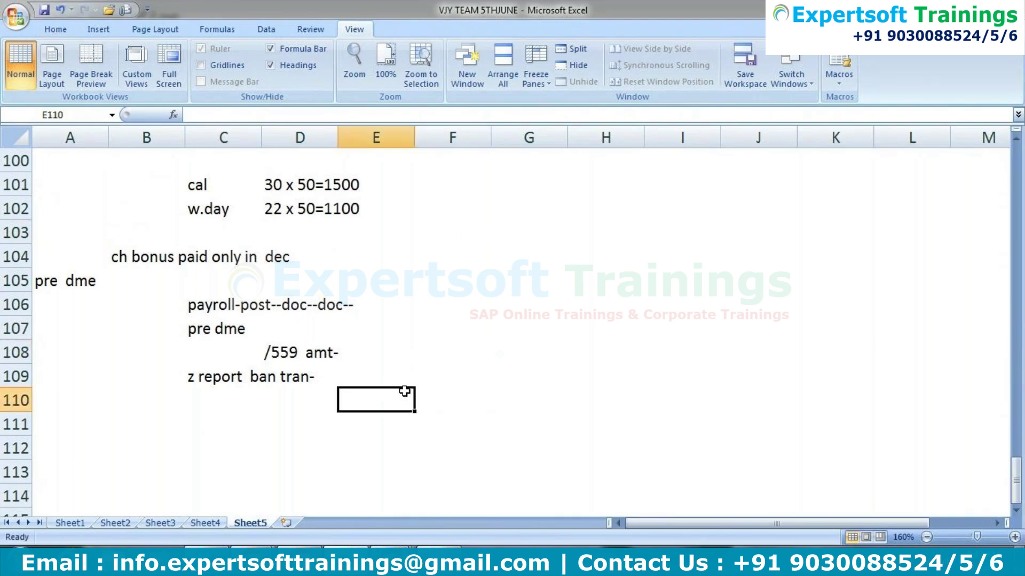
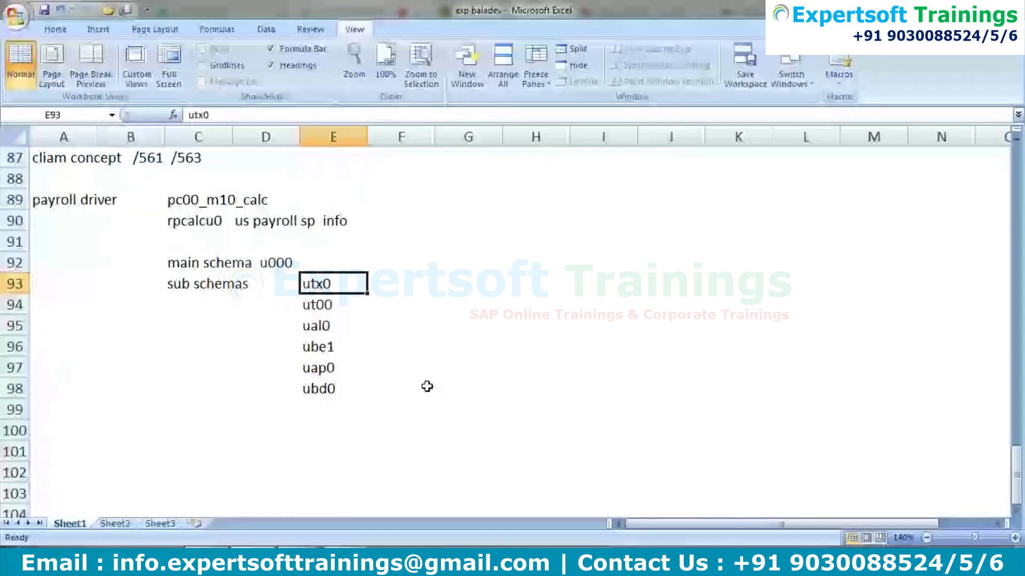
# - Enter the note "run payroll" in F93, beside the sub schema utx0
pyautogui.press('Tab')
pyautogui.write('run payroll')
pyautogui.press('Tab')
pyautogui.press('Tab')
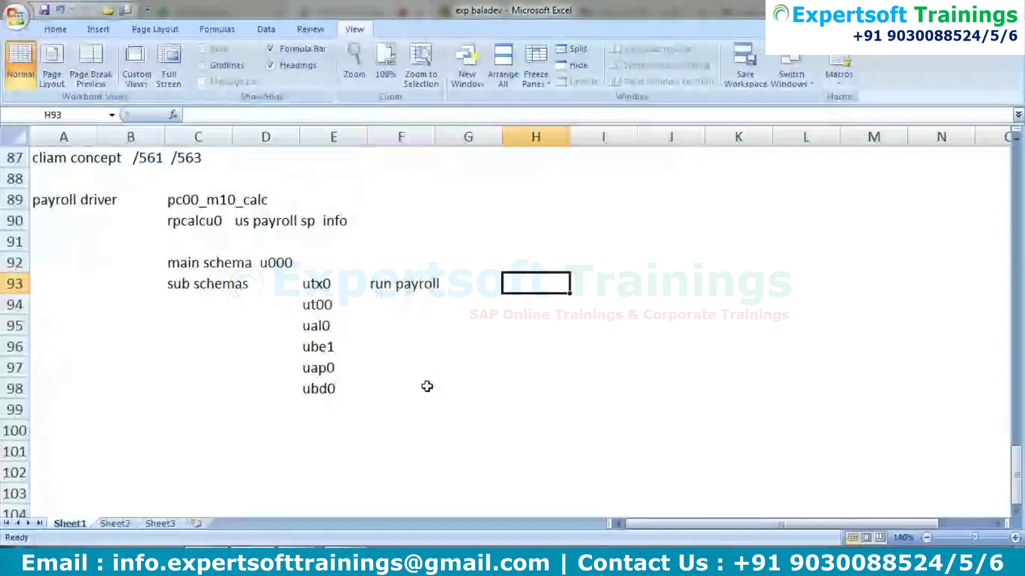
pyautogui.write('0000 0001 0')
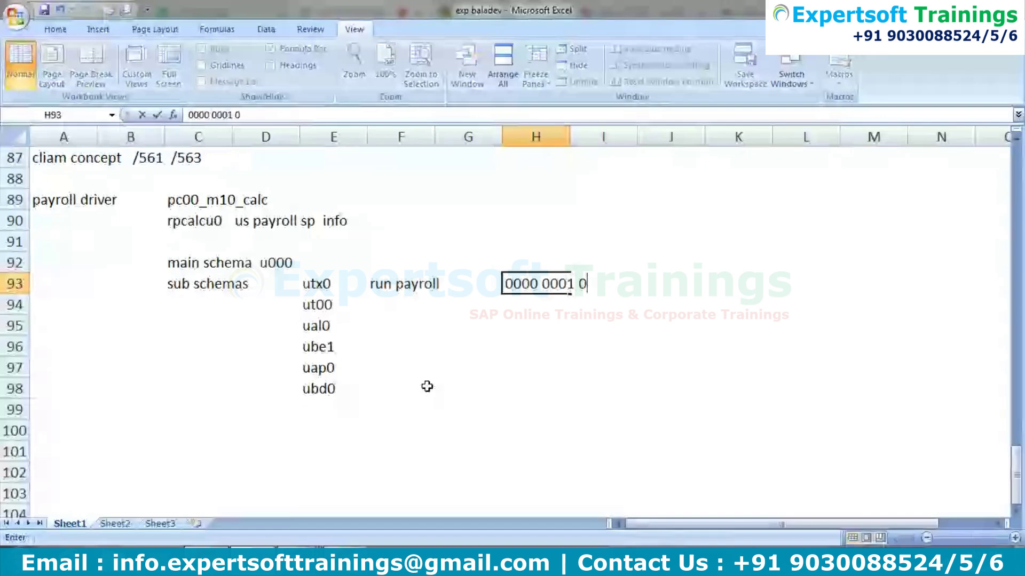
pyautogui.write('002 0006')
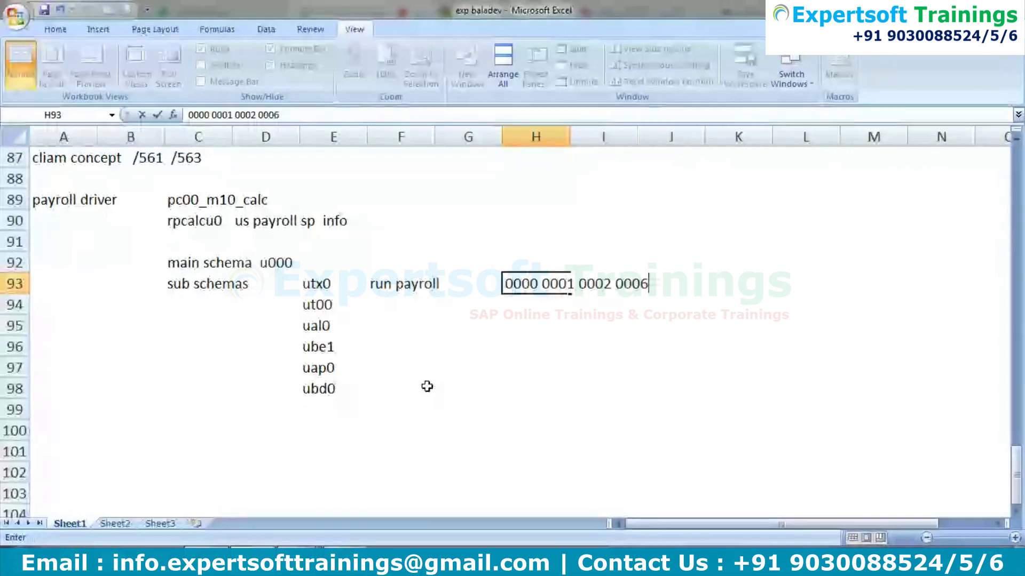
pyautogui.write(' 0007 0008 0009 ')
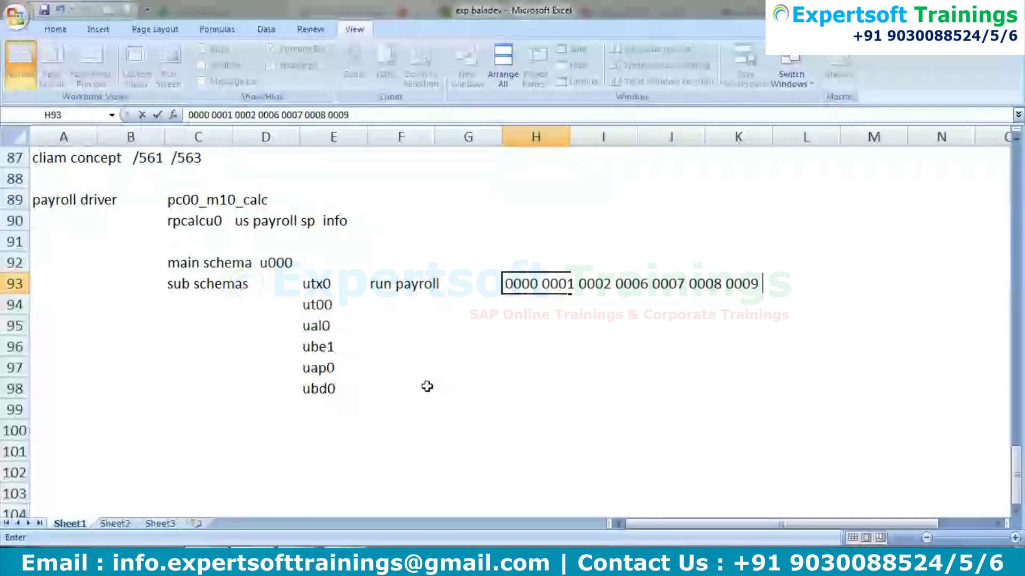
pyautogui.write('0014')
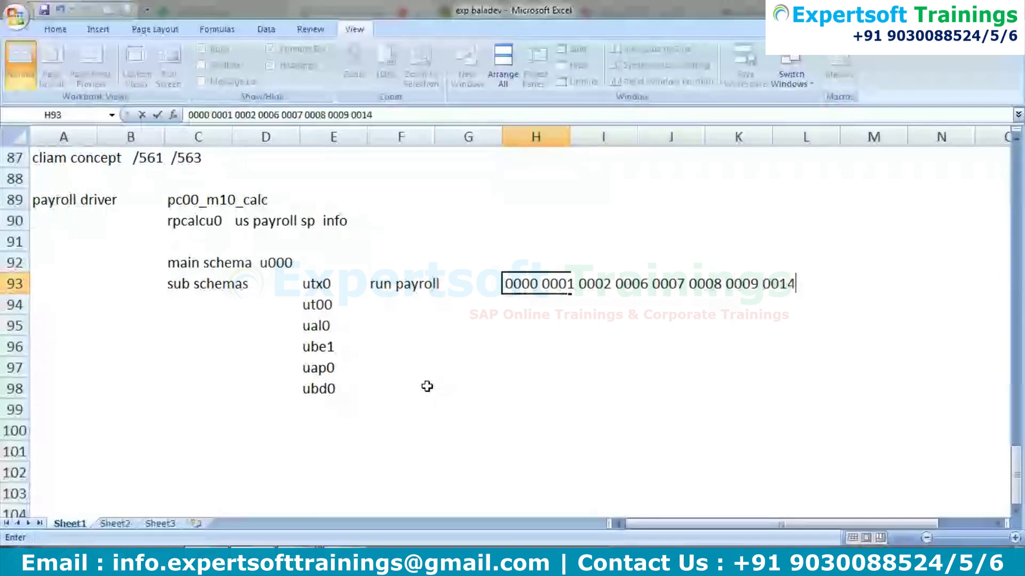
pyautogui.write(' 0015 0')
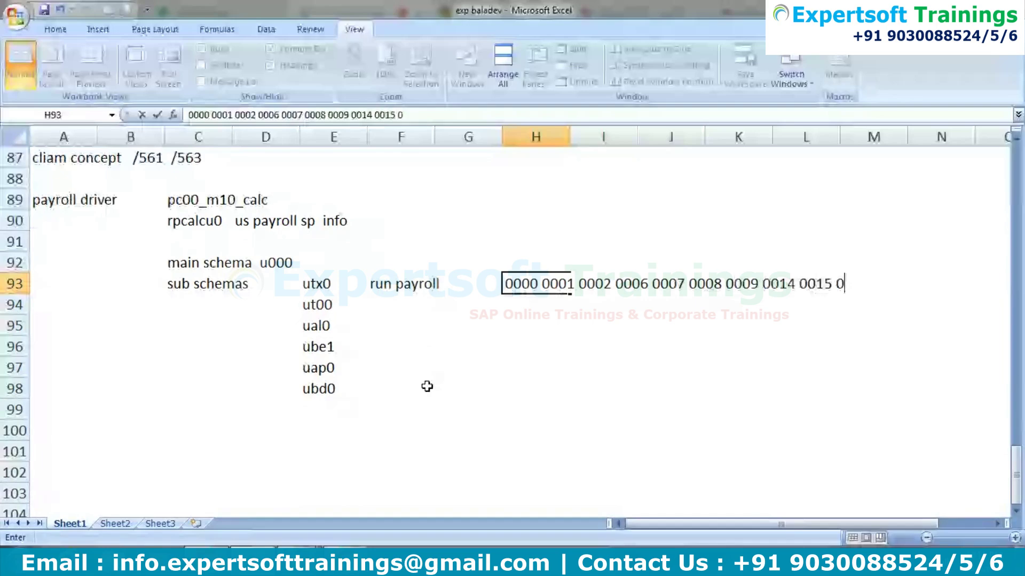
pyautogui.write('2')
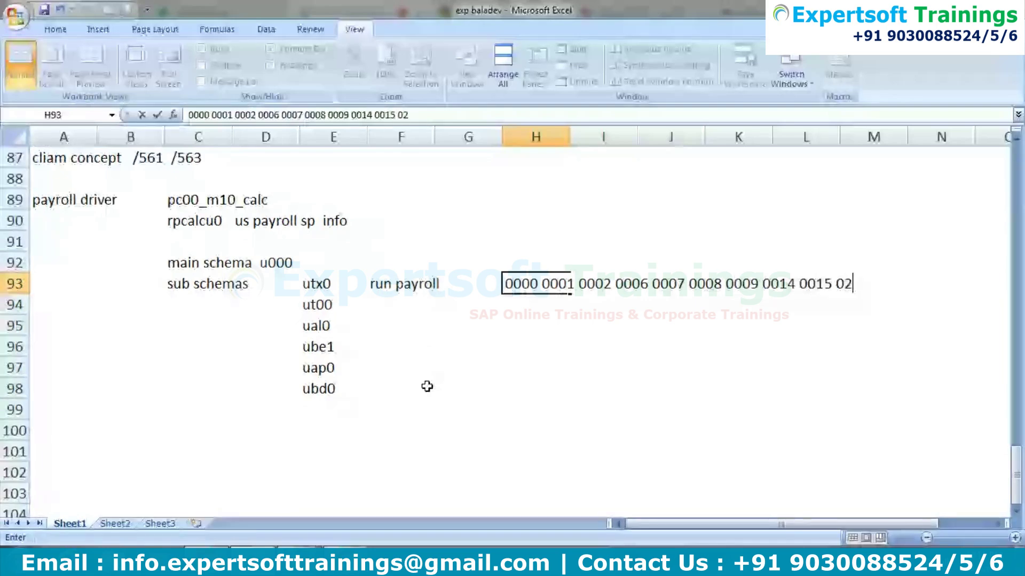
pyautogui.write('67')
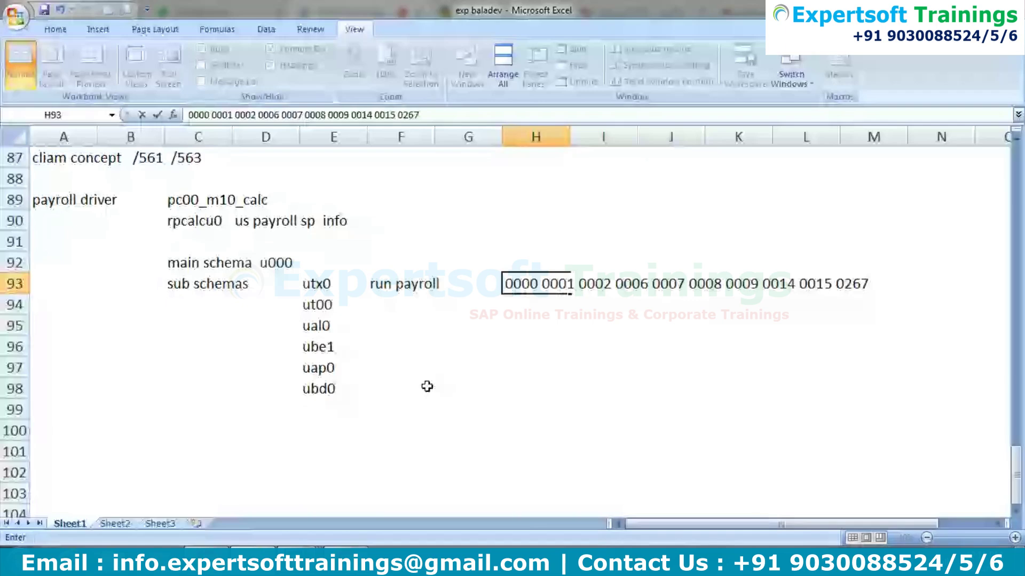
# - Switch to SAP and examine schema UTX0, including the USTAX tax routine, the ACTIO ZZIM line and the tax authority override text
pyautogui.hotkey('alt', 'Tab')
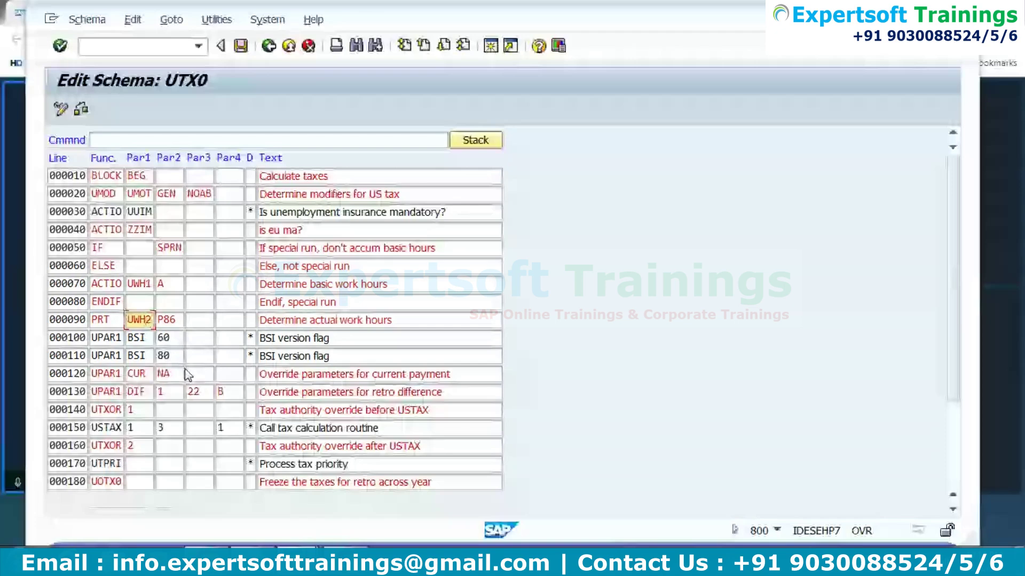
pyautogui.press('Down')
pyautogui.press('Down')
pyautogui.press('Down')
pyautogui.press('Down')
pyautogui.press('Down')
pyautogui.press('Down')
pyautogui.press('Left')
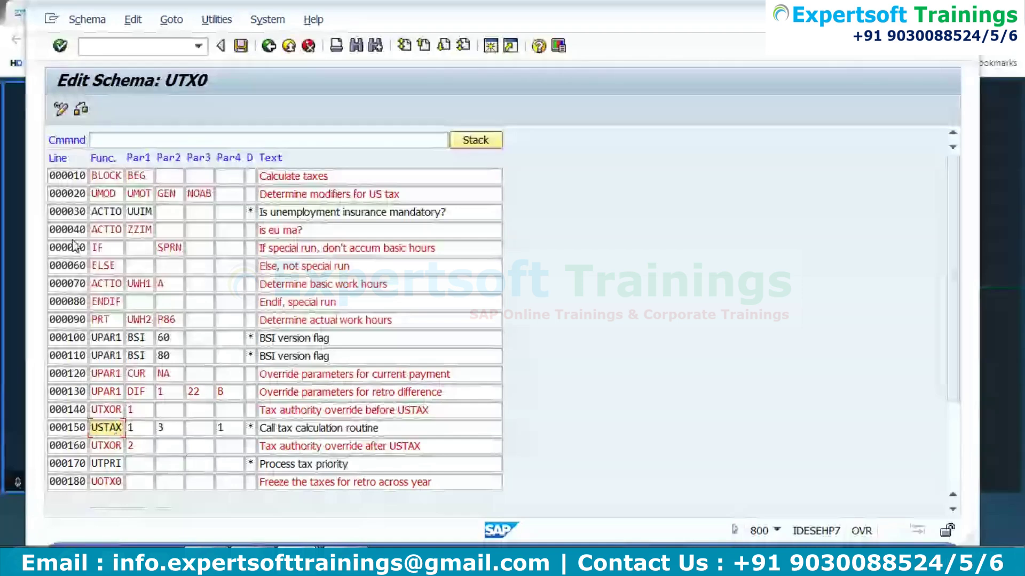
pyautogui.click(106, 232)
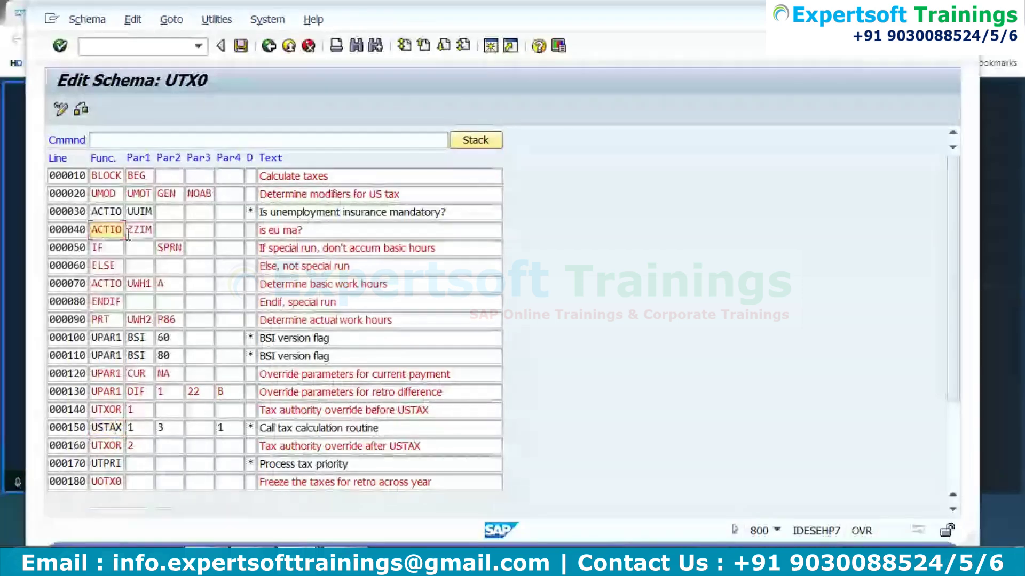
pyautogui.click(292, 409)
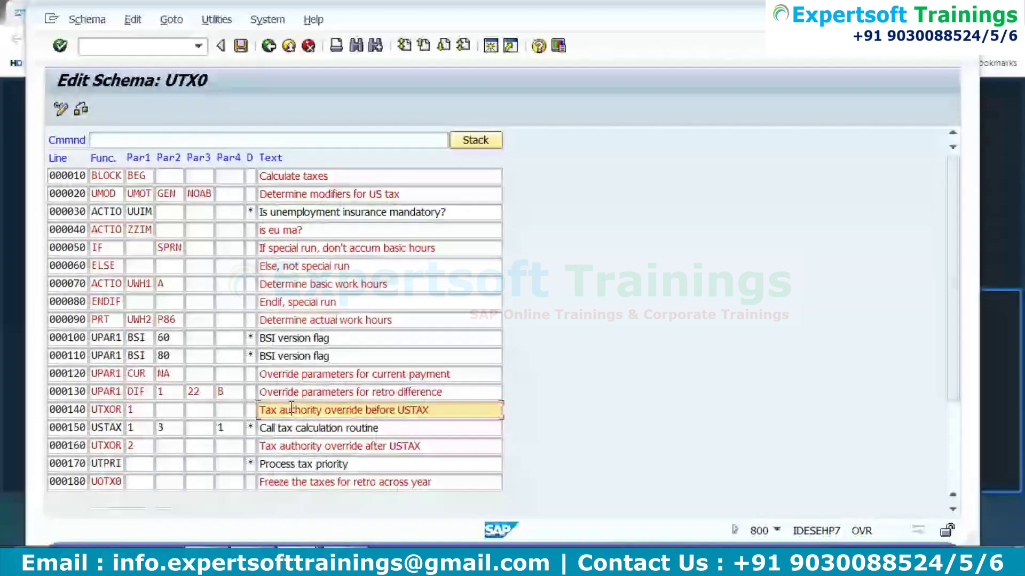
pyautogui.hotkey('ctrl', 's')
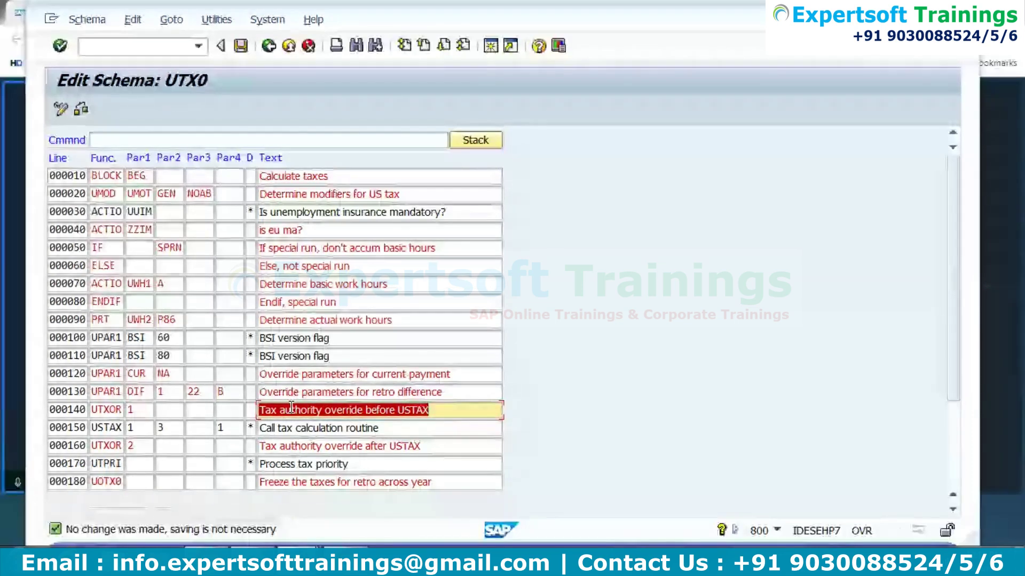
# - Switch back to Excel and enter the headings "function" in C106 and "pr1" in D106, below the u010 pcr note
pyautogui.hotkey('alt', 'Tab')
pyautogui.click(298, 509)
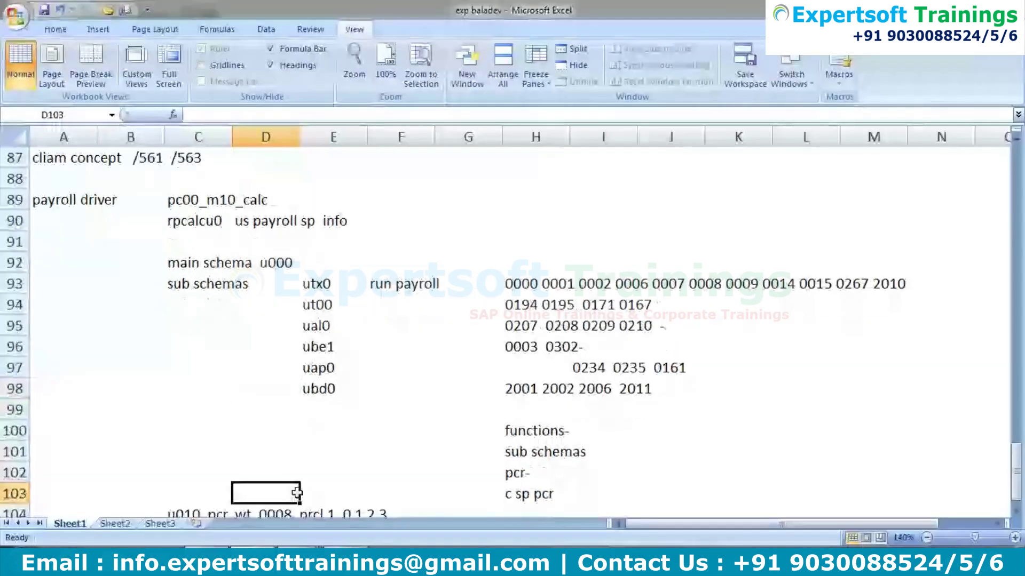
pyautogui.press('Down')
pyautogui.press('Down')
pyautogui.press('Down')
pyautogui.press('Down')
pyautogui.press('Down')
pyautogui.press('Down')
pyautogui.press('Down')
pyautogui.press('Down')
pyautogui.press('Down')
pyautogui.press('Down')
pyautogui.press('Down')
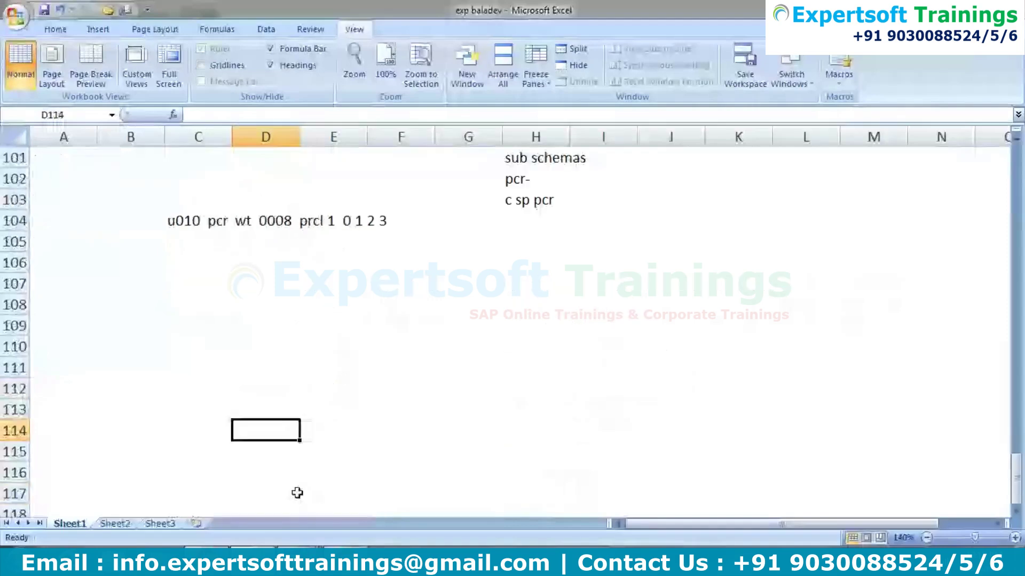
pyautogui.press('Up')
pyautogui.press('Up')
pyautogui.press('Up')
pyautogui.press('Up')
pyautogui.press('Up')
pyautogui.press('Up')
pyautogui.press('Up')
pyautogui.press('Left')
pyautogui.press('Left')
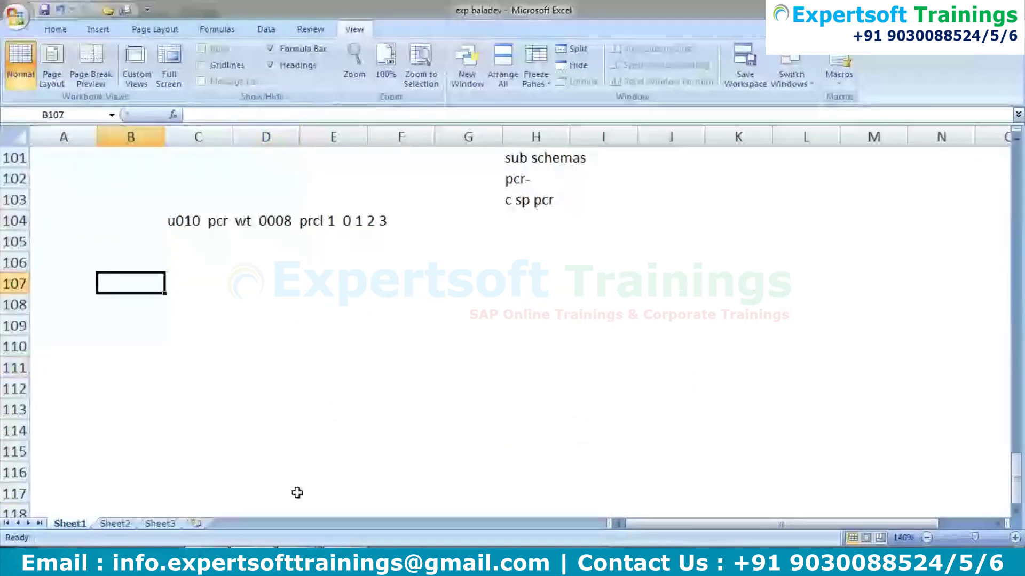
pyautogui.press('Up')
pyautogui.press('Right')
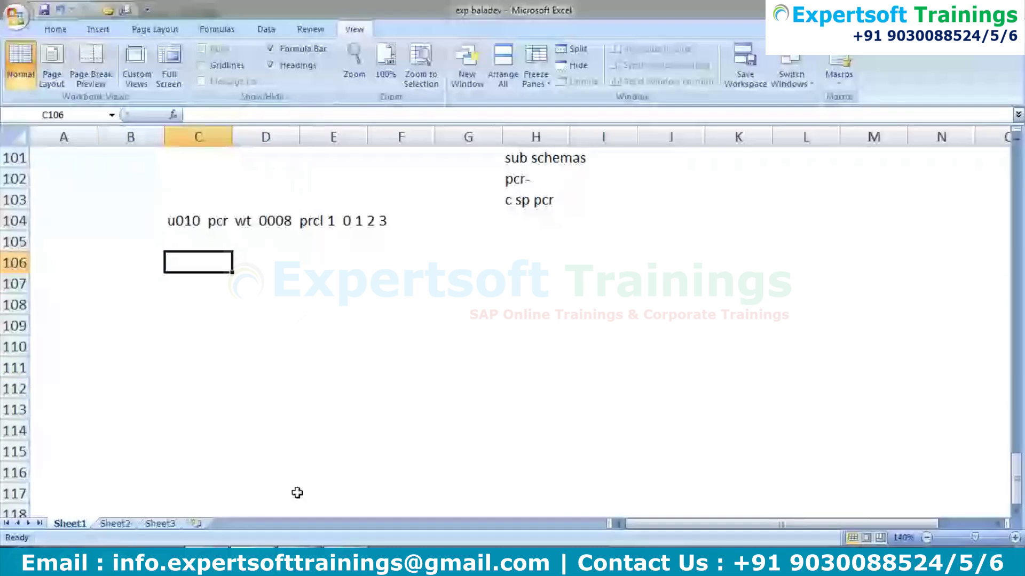
pyautogui.write('function')
pyautogui.press('Tab')
pyautogui.write('p')
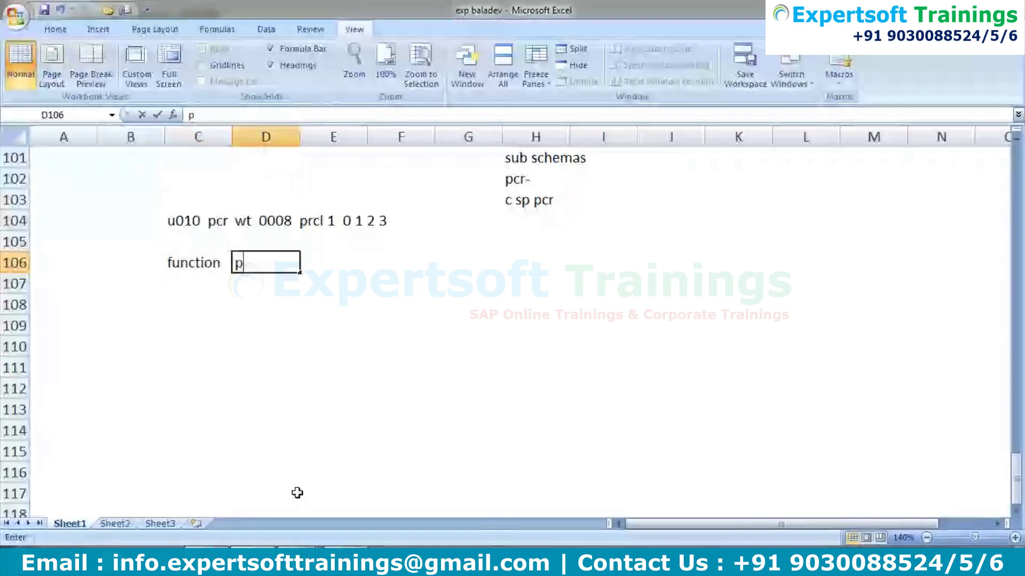
pyautogui.write('r')
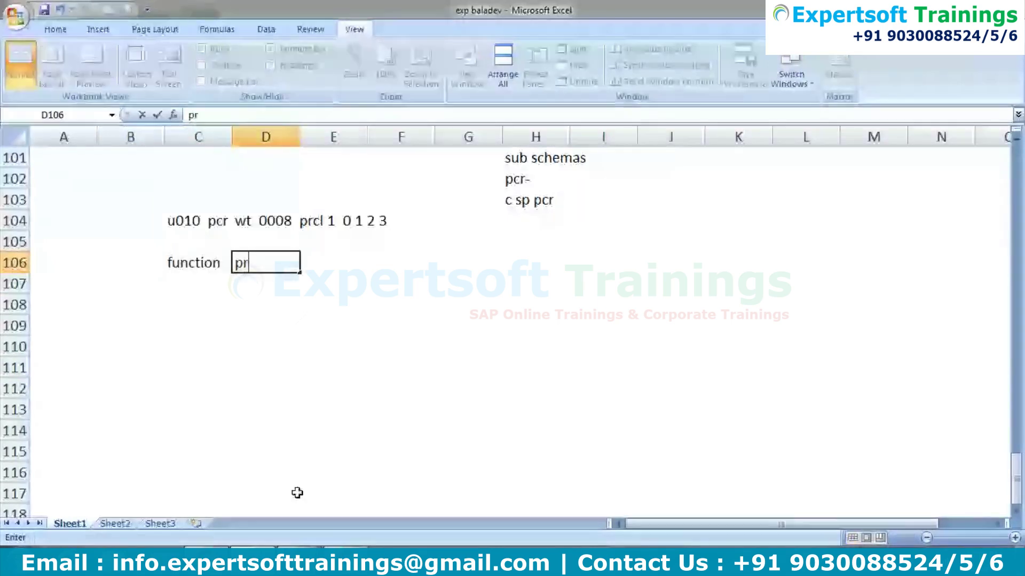
pyautogui.write('1')
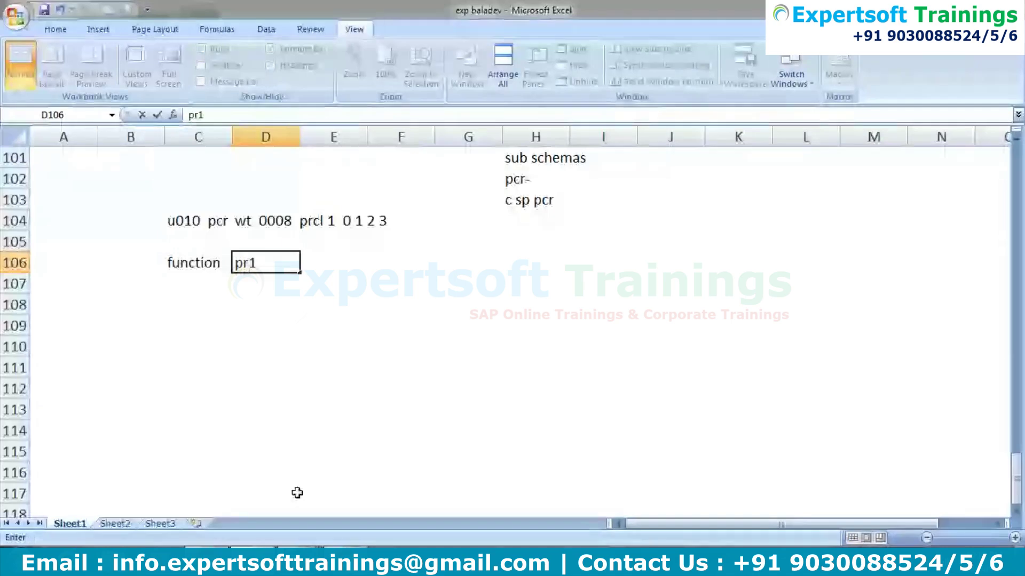
# - Enter "copy" in C107 under the function heading and "ss" in D107 under pr1
pyautogui.press('Return')
pyautogui.write('copy')
pyautogui.press('Tab')
pyautogui.write('ss')
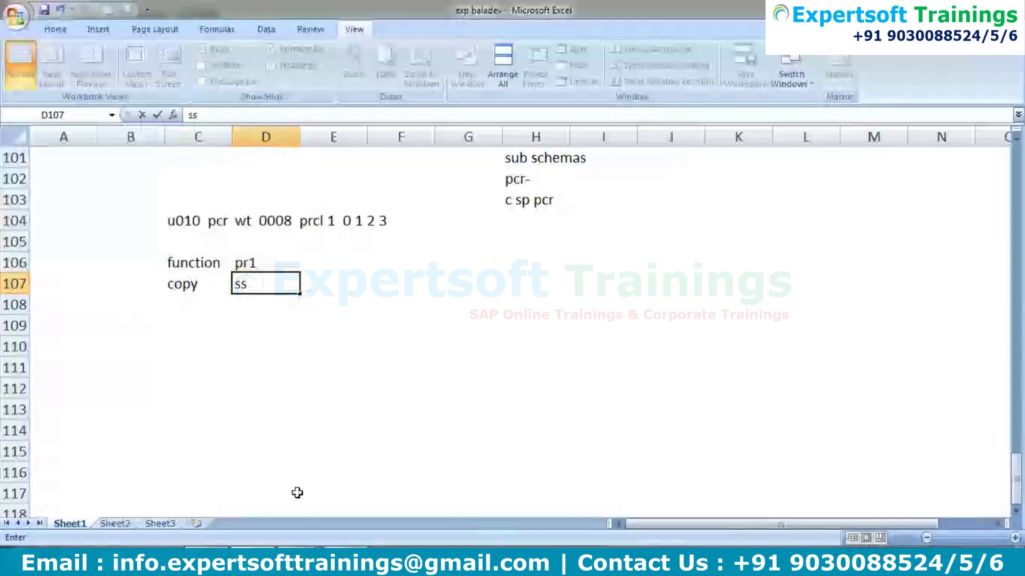
pyautogui.press('Return')
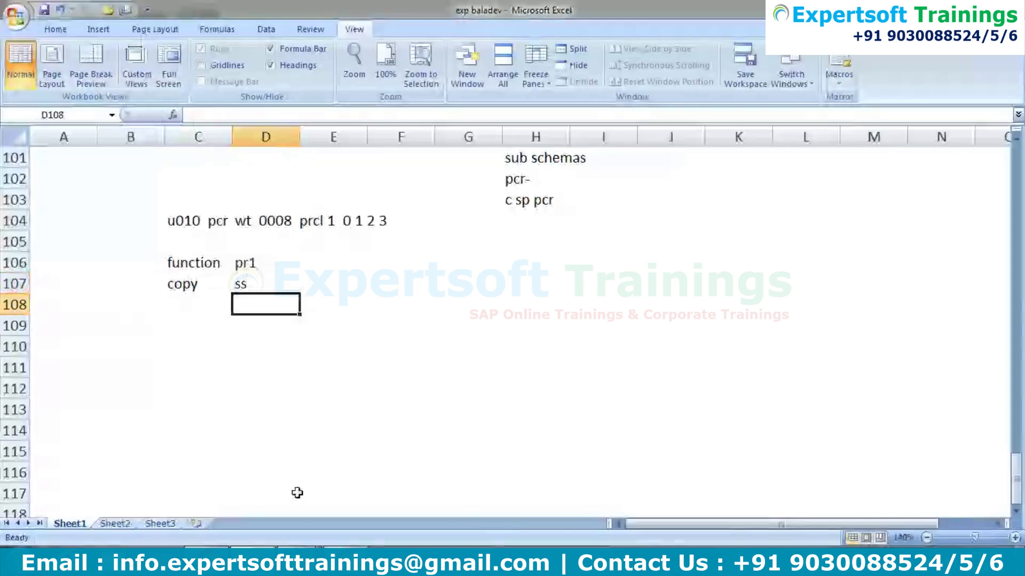
pyautogui.press('Up')
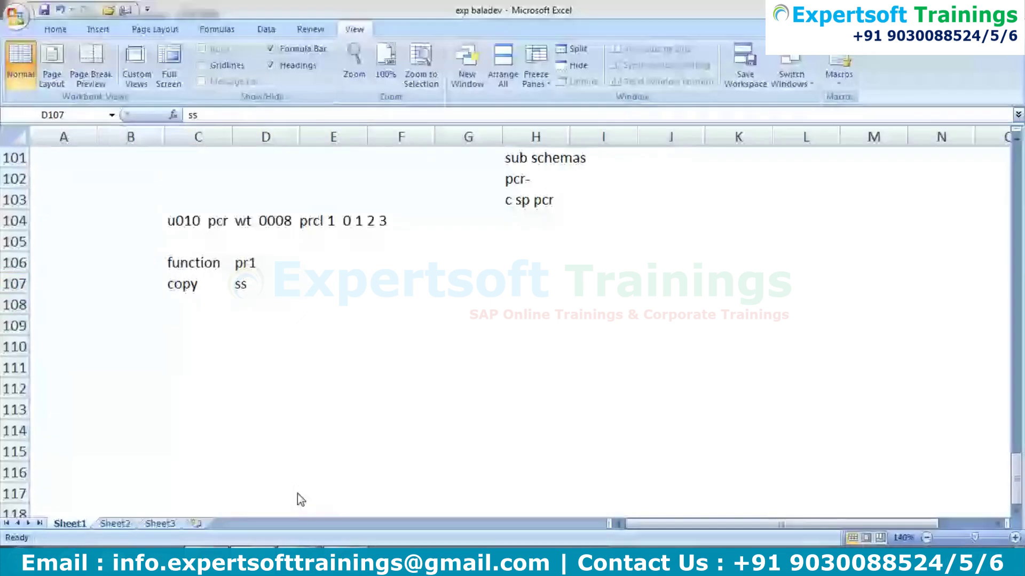
# - Switch to SAP, open the source text of schema U000 for changing, and examine the COPY lines for XLR0 and UBD0
pyautogui.hotkey('alt', 'Tab')
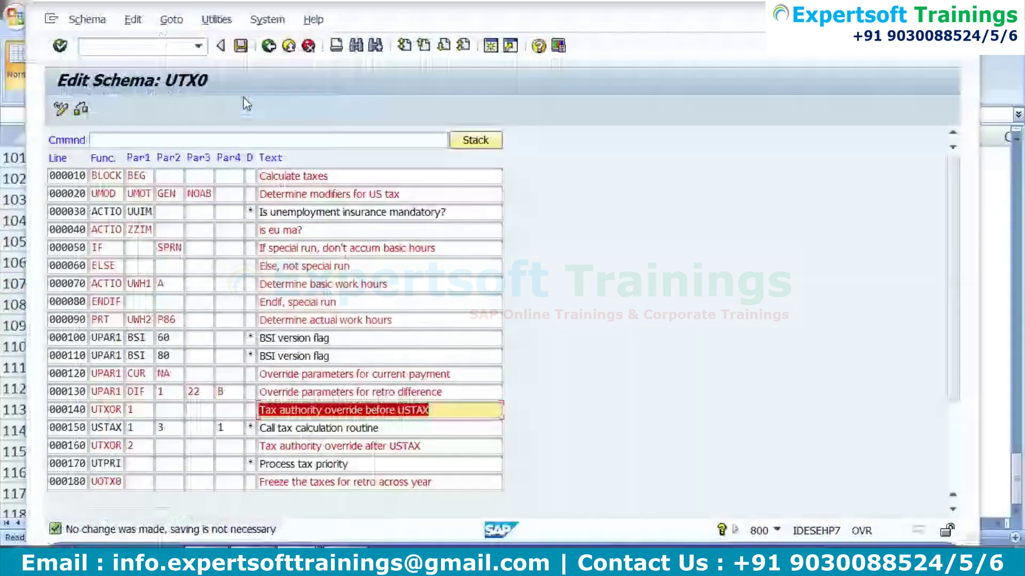
pyautogui.press('F3')
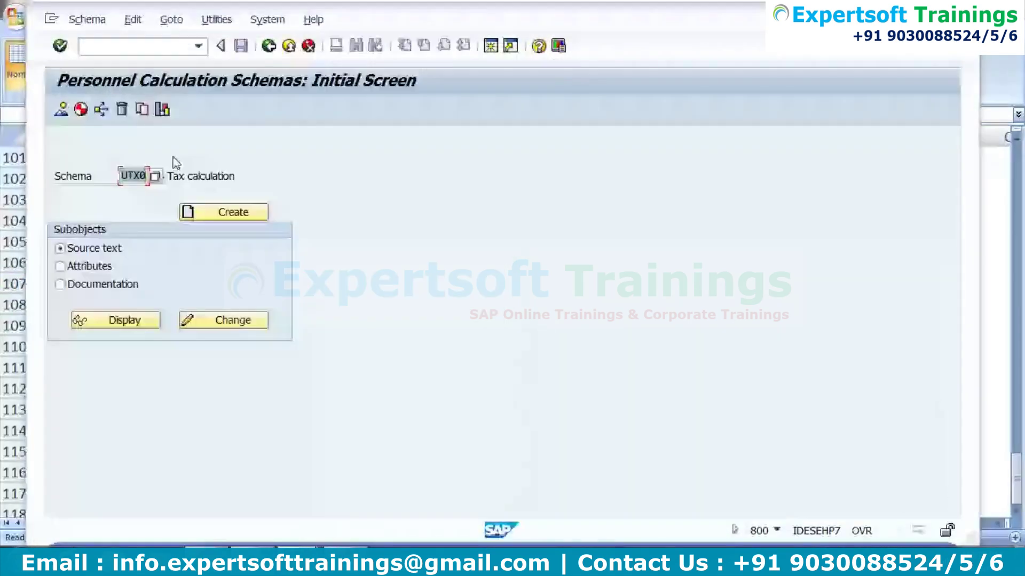
pyautogui.write('U000')
pyautogui.click(226, 320)
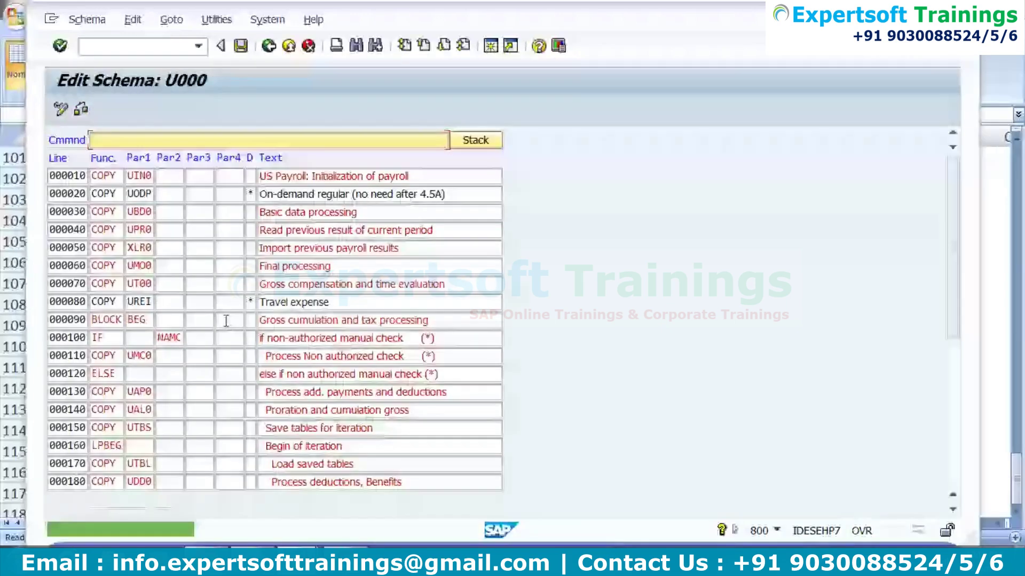
pyautogui.click(107, 247)
pyautogui.click(144, 249)
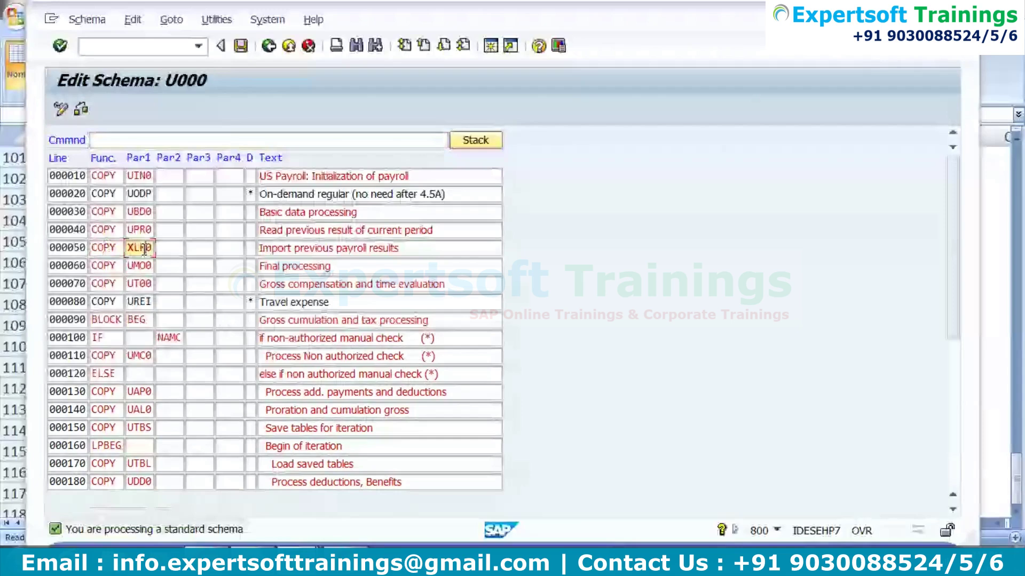
pyautogui.click(104, 212)
pyautogui.click(142, 212)
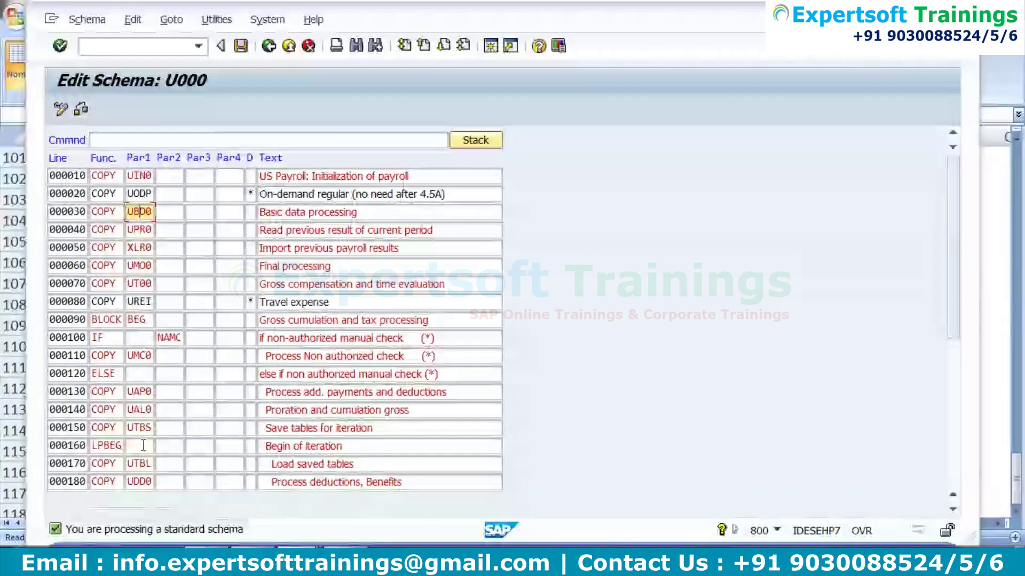
# - Switch back to Excel and enter "pit", "pcr" and "pcl" in C108 to E108, with the heading "par2" in E106
pyautogui.hotkey('alt', 'Tab')
pyautogui.click(188, 304)
pyautogui.write('pit')
pyautogui.press('Tab')
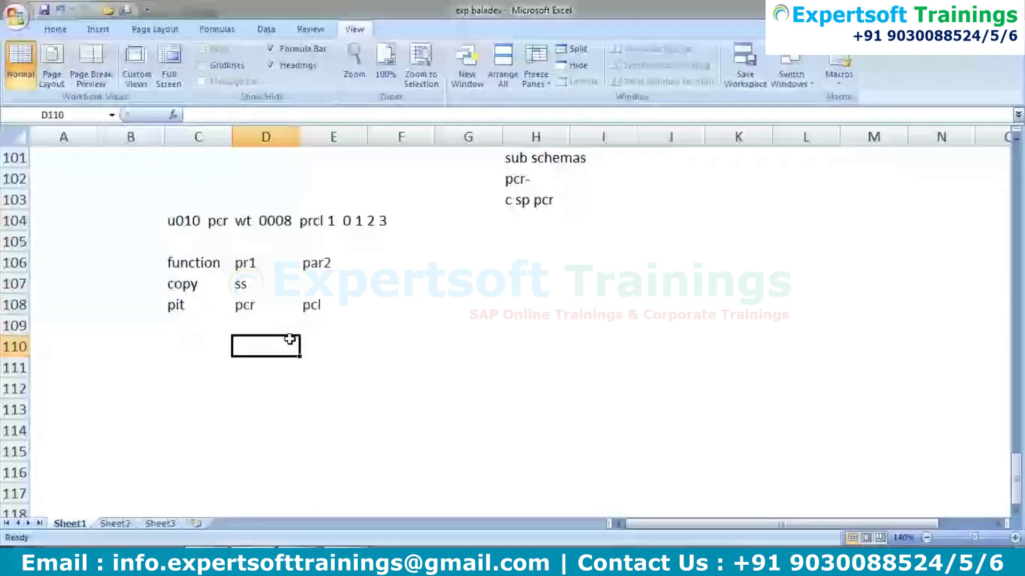
# - Enter "actio" in C109 under the function column and "pcr" in D109
pyautogui.press('Up')
pyautogui.press('Left')
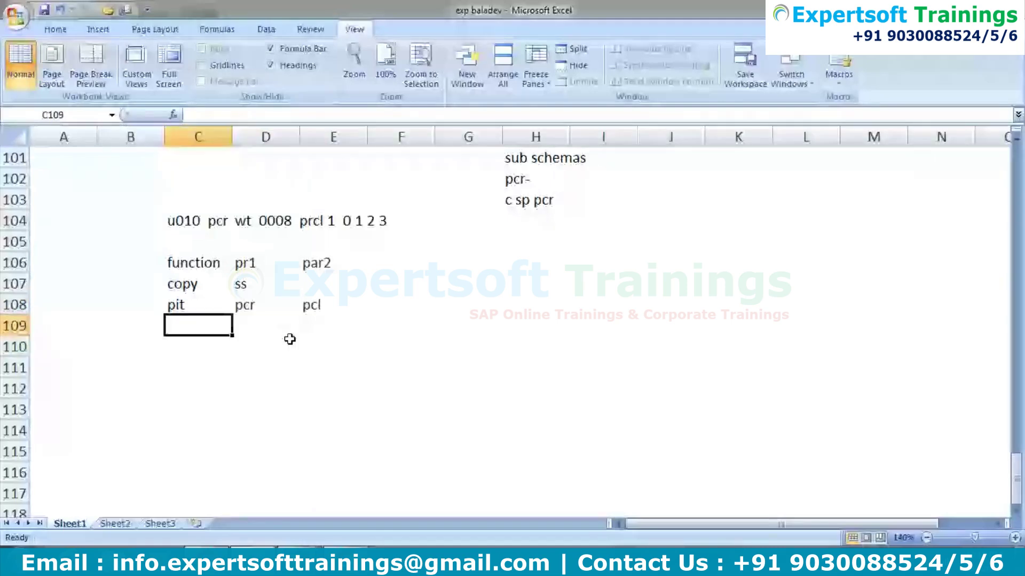
pyautogui.write('actio')
pyautogui.press('Tab')
pyautogui.write('pcr')
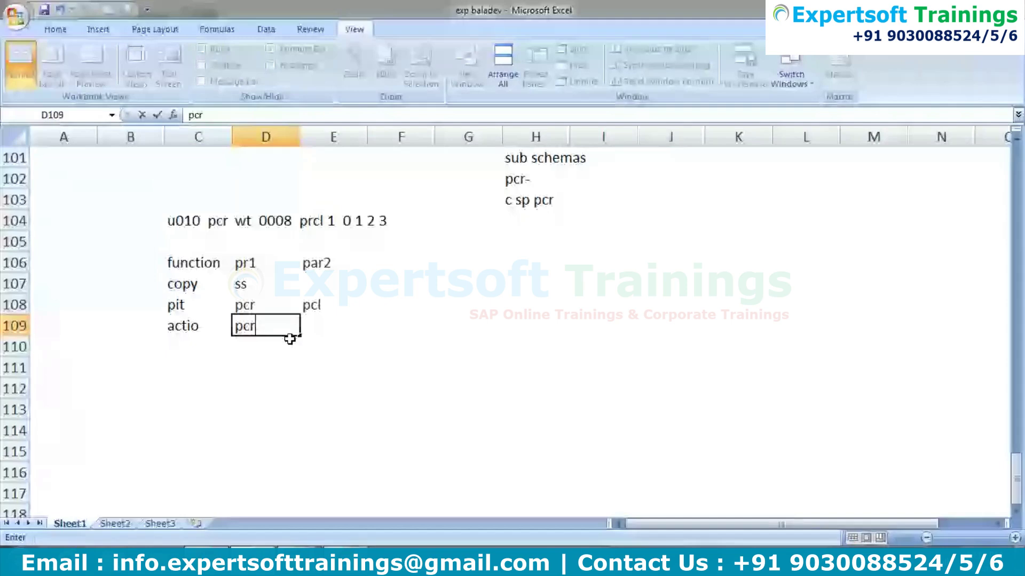